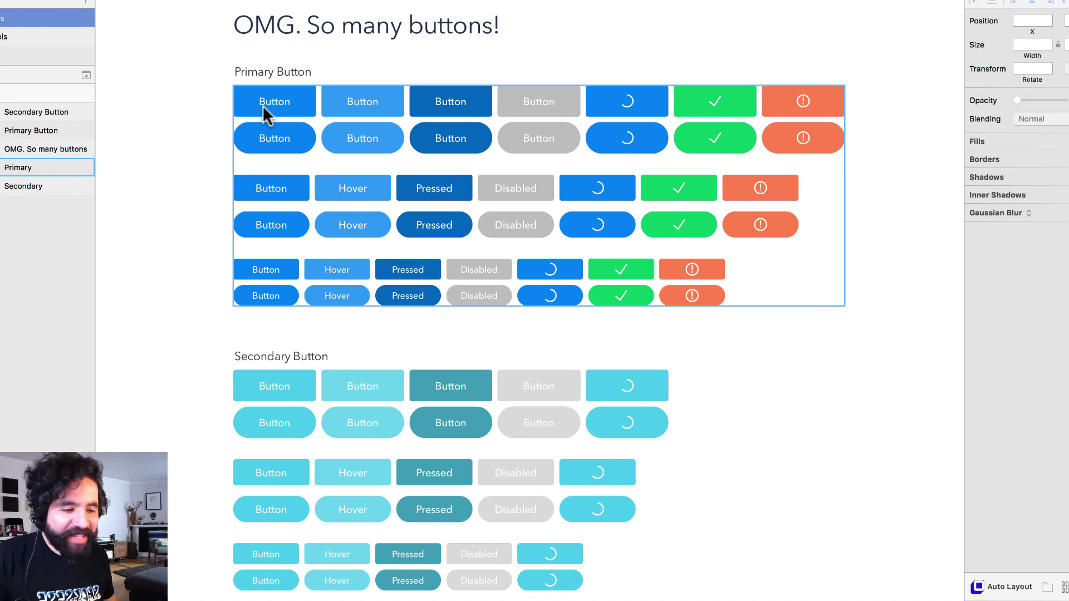
# Step: Ungroup the Primary button group into its separate stacked groups
pyautogui.click(267, 113)
pyautogui.press('shift+super+g')
pyautogui.click(206, 127)
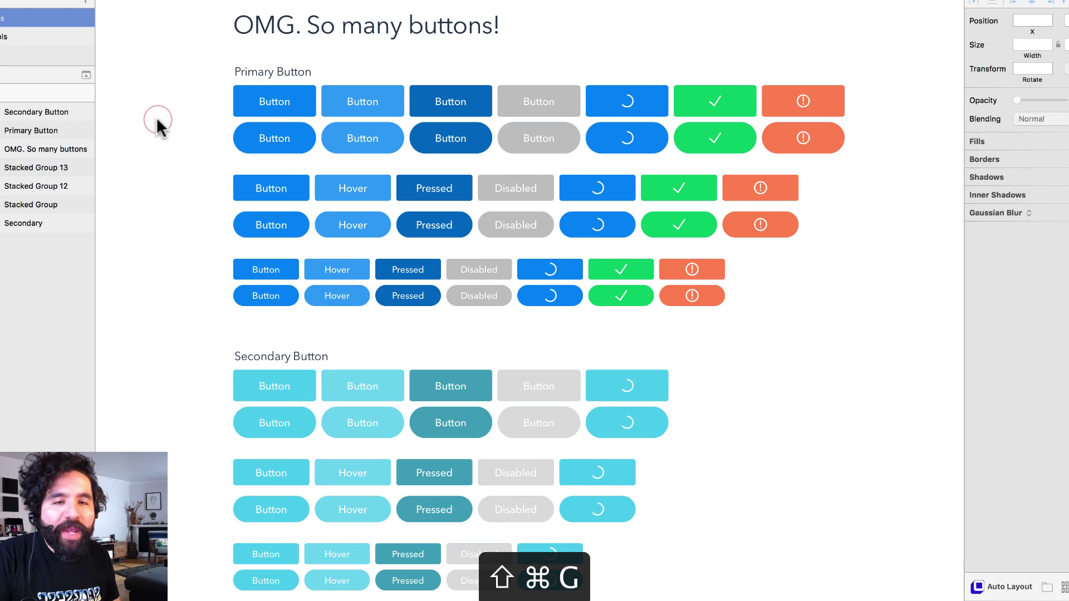
# Step: Inspect the symbol overrides of the first large primary button in the top row
pyautogui.click(298, 100)
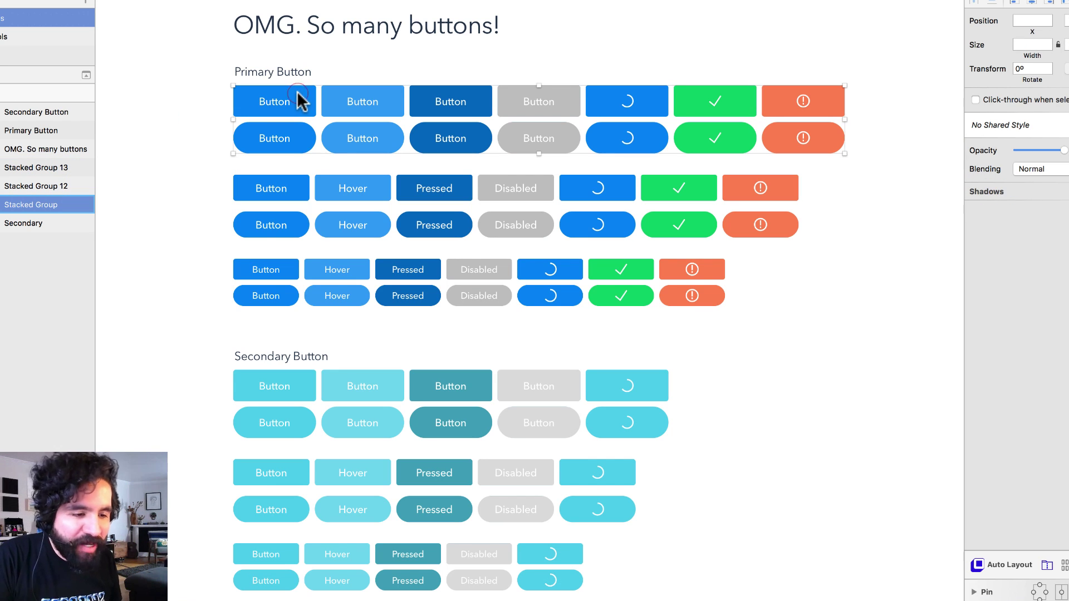
pyautogui.doubleClick(285, 101)
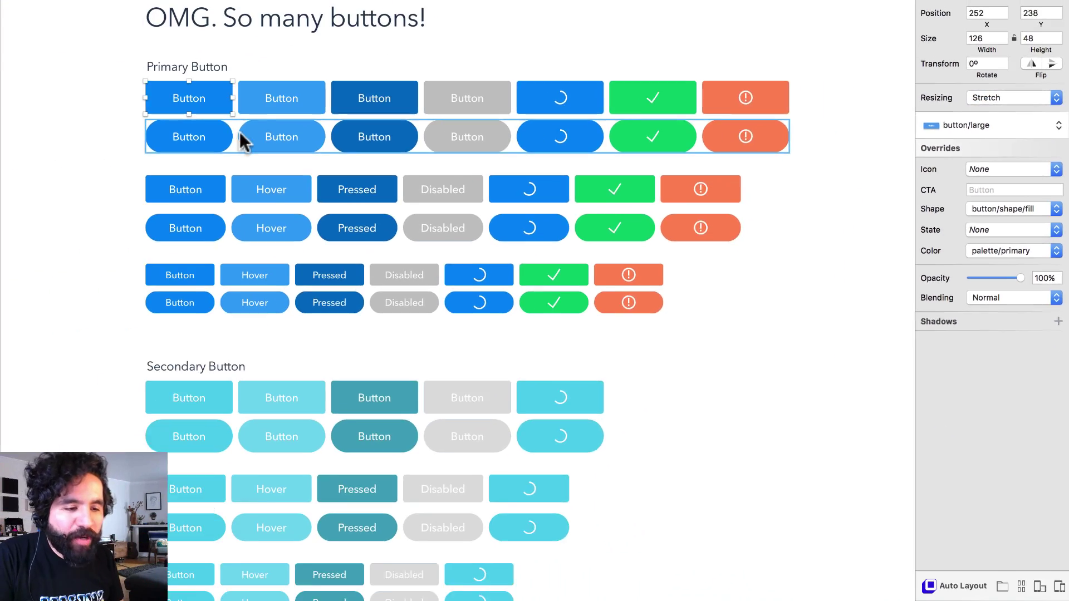
pyautogui.click(60, 158)
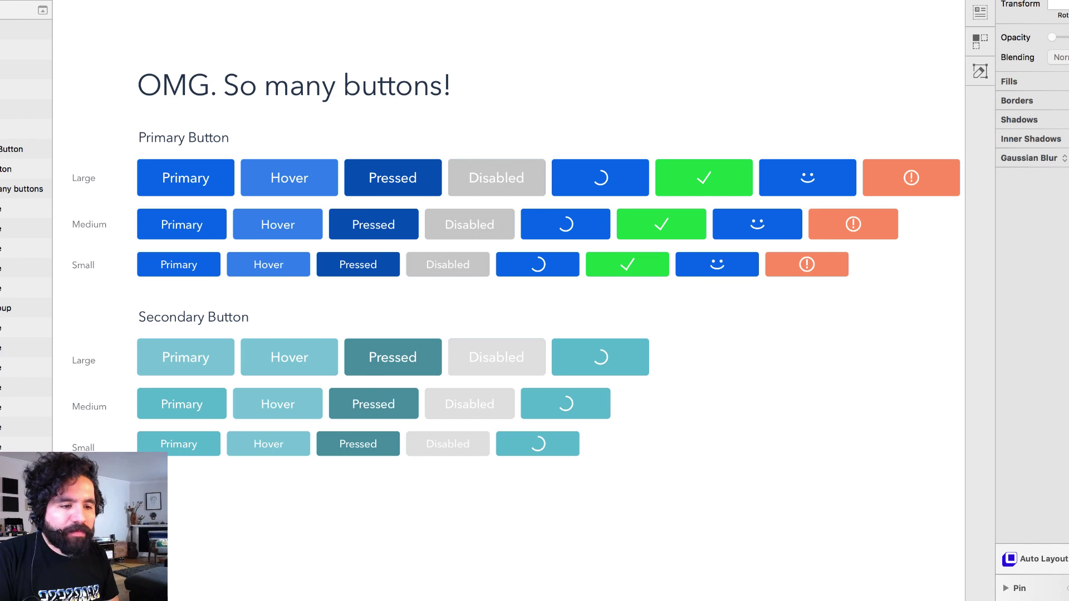
# Step: Switch to the nested symbols demo document and read its How and Rules sections down to the Cells example
pyautogui.press('super+grave')
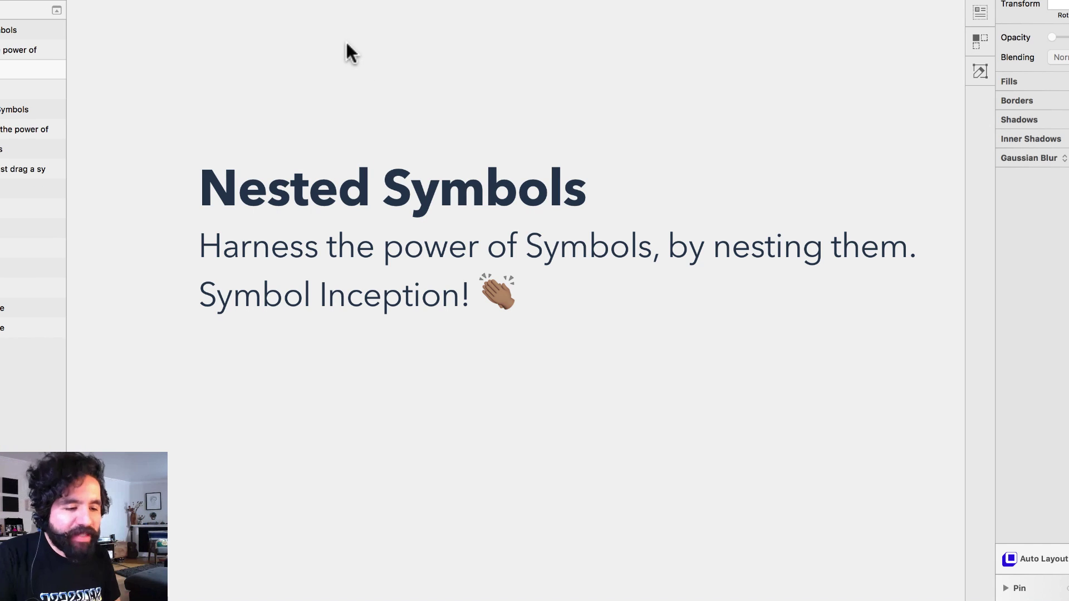
pyautogui.moveTo(346, 43); pyautogui.dragTo(385, 325)
pyautogui.press('super+1')
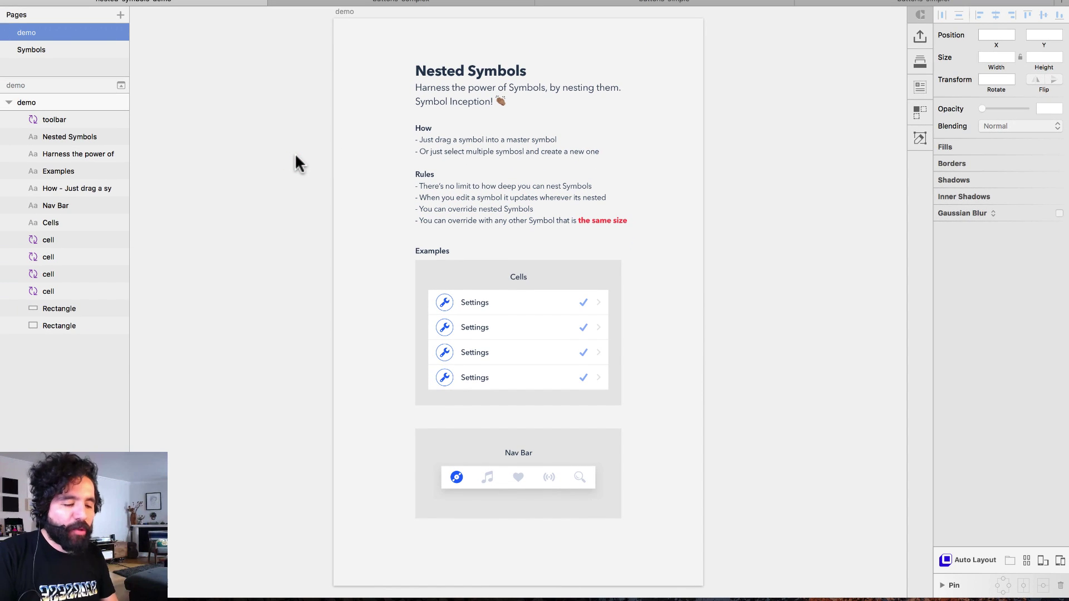
pyautogui.moveTo(372, 73); pyautogui.dragTo(680, 275)
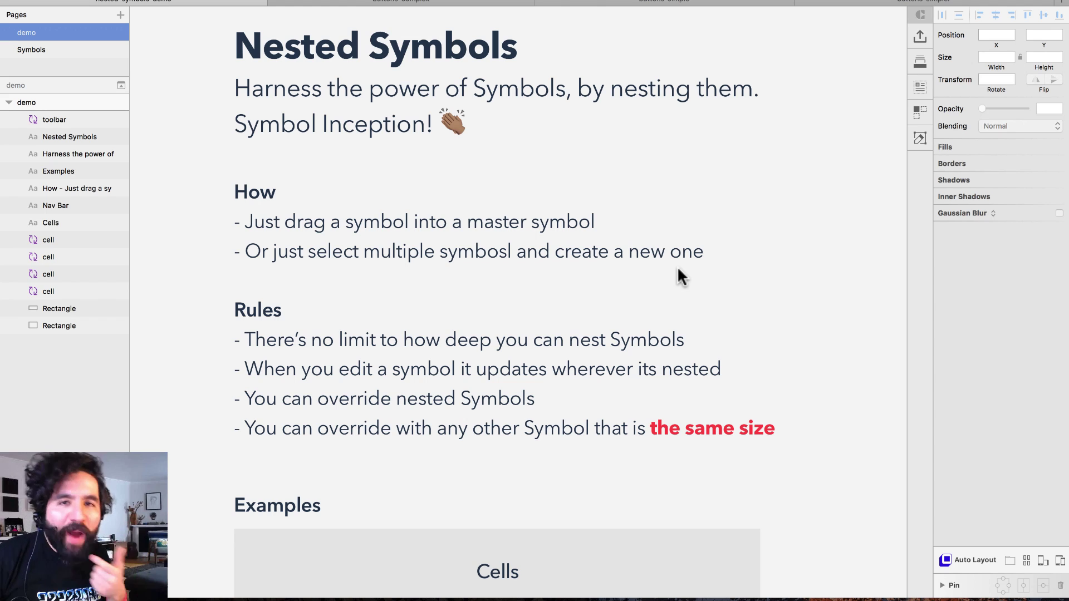
pyautogui.scroll(-2, 680, 277)
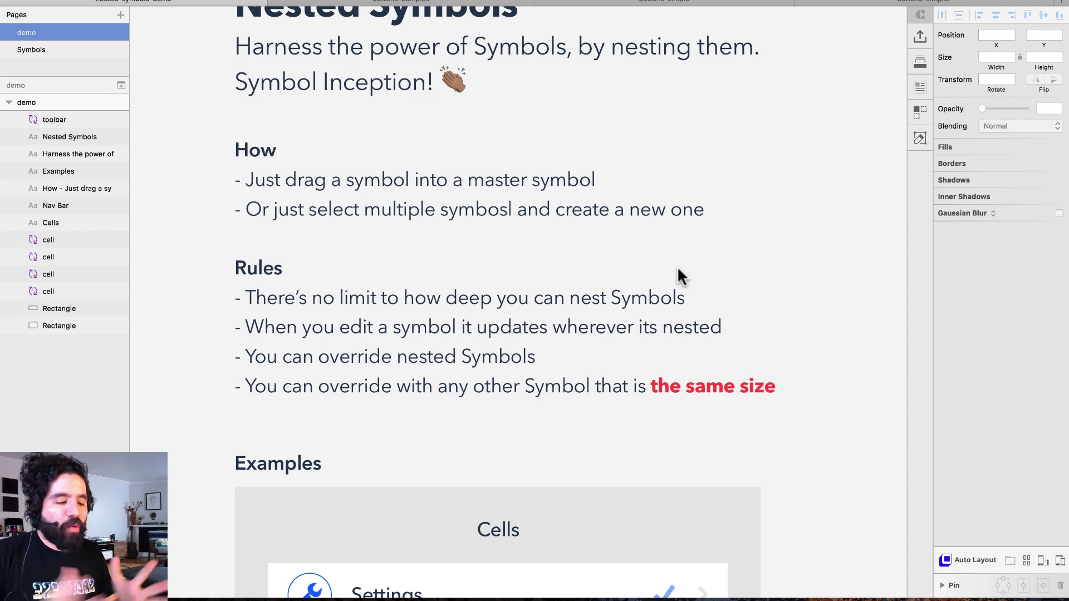
pyautogui.scroll(-10, 680, 276)
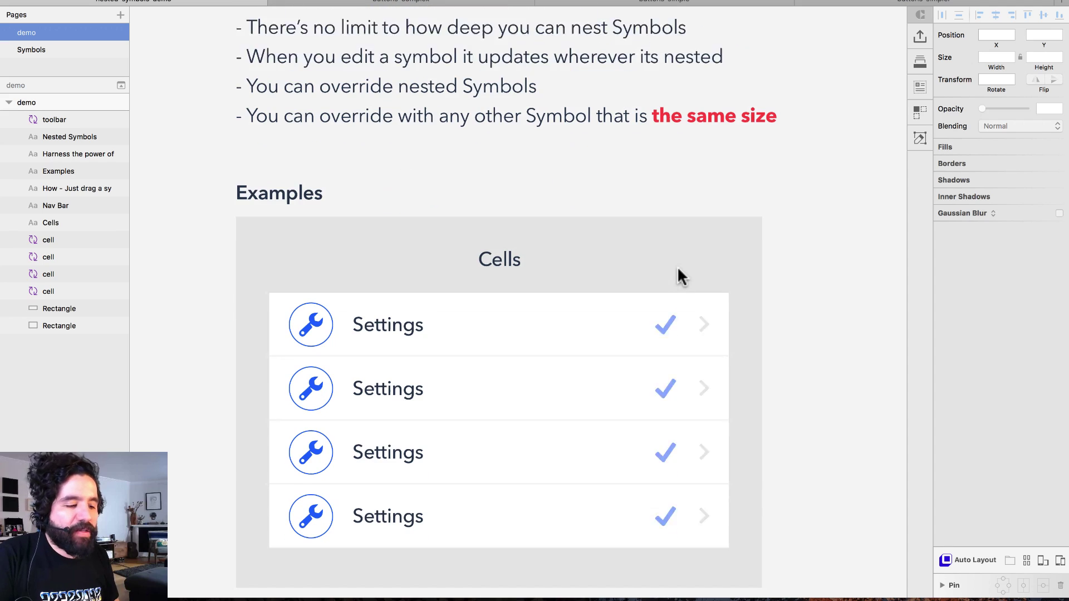
# Step: Inspect each of the four cell instances in the Cells example, ending on the first one
pyautogui.click(543, 272)
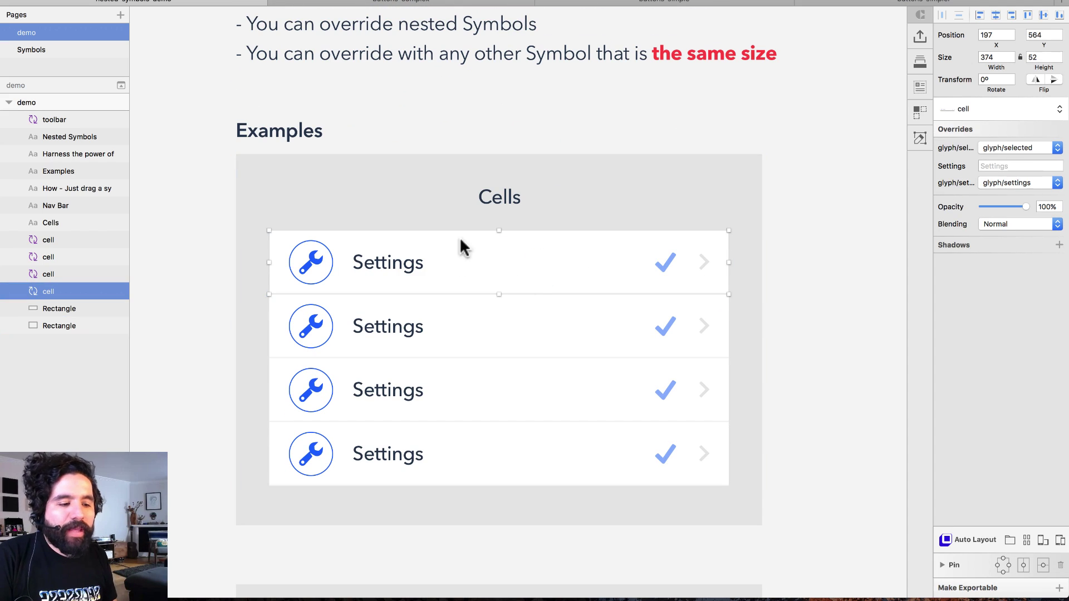
pyautogui.click(405, 340)
pyautogui.click(433, 401)
pyautogui.click(433, 456)
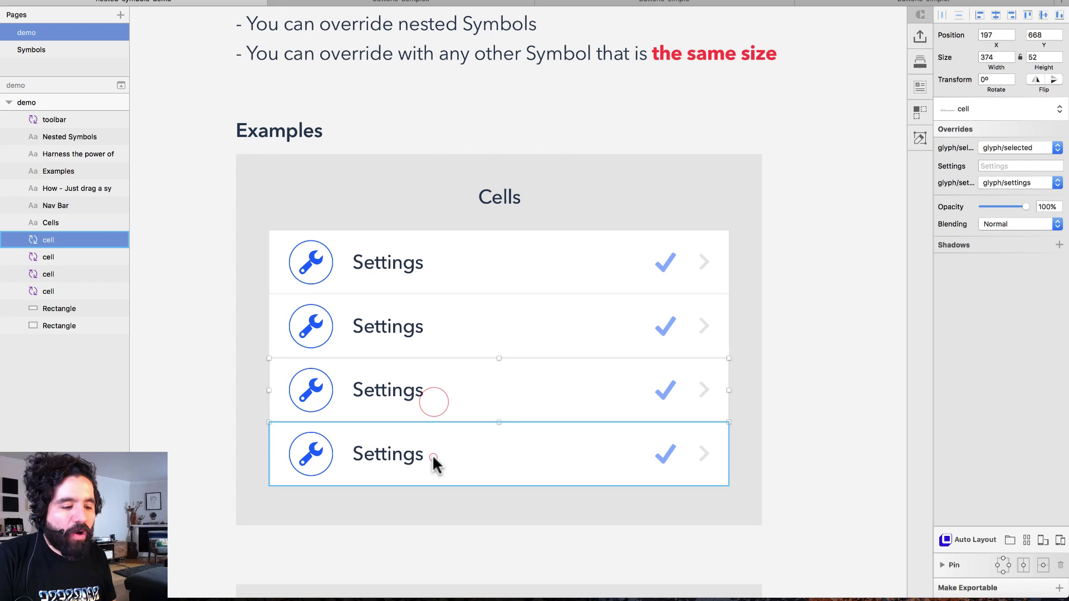
pyautogui.click(452, 387)
pyautogui.click(451, 324)
pyautogui.click(482, 262)
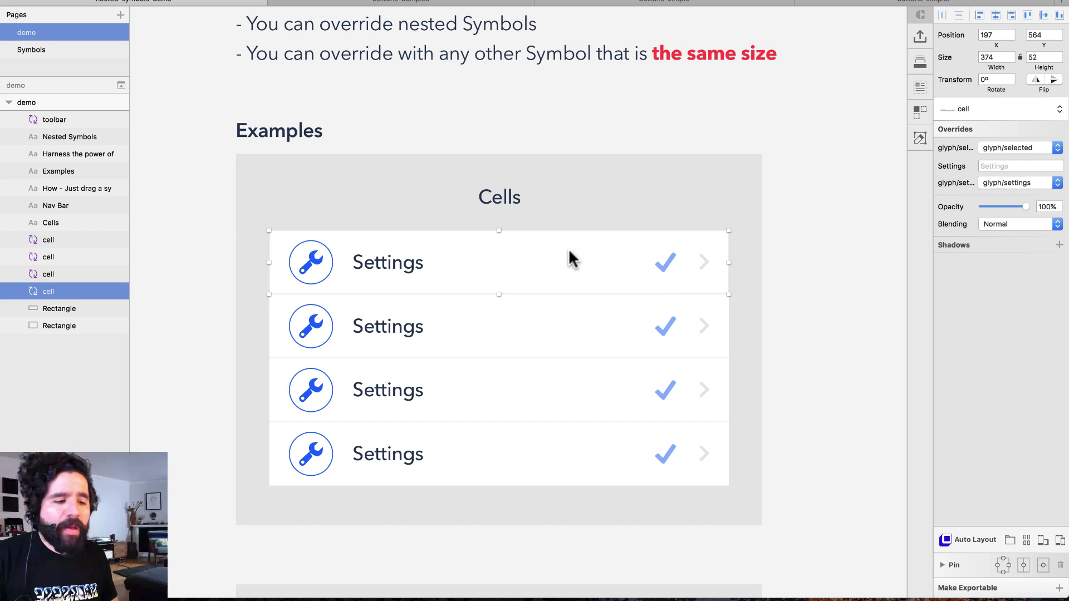
# Step: Open the cell's master symbol and get a close view of it with its glyph symbols
pyautogui.doubleClick(445, 262)
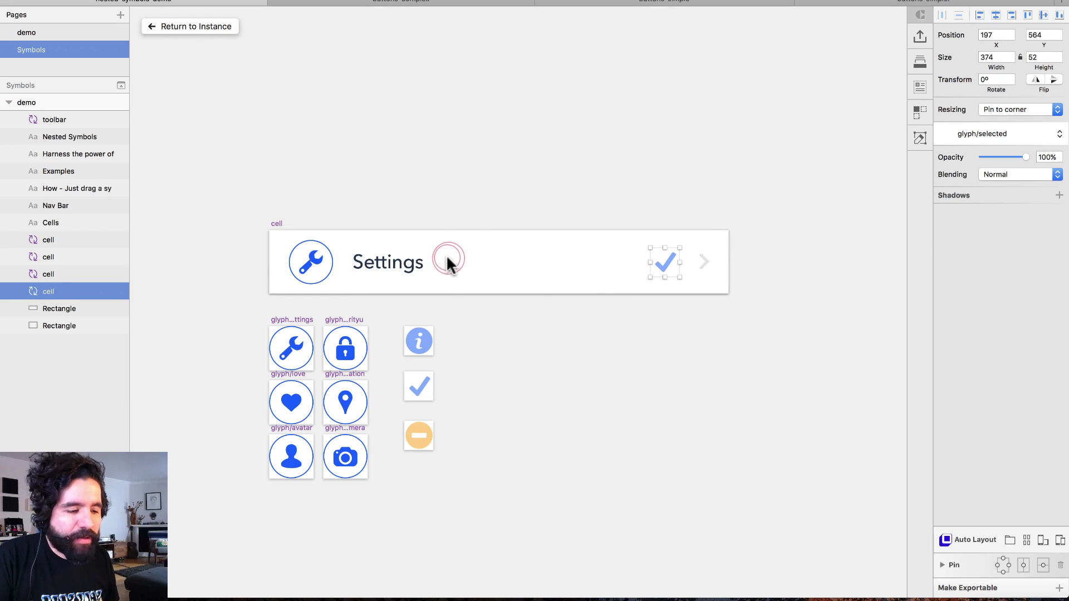
pyautogui.click(518, 346)
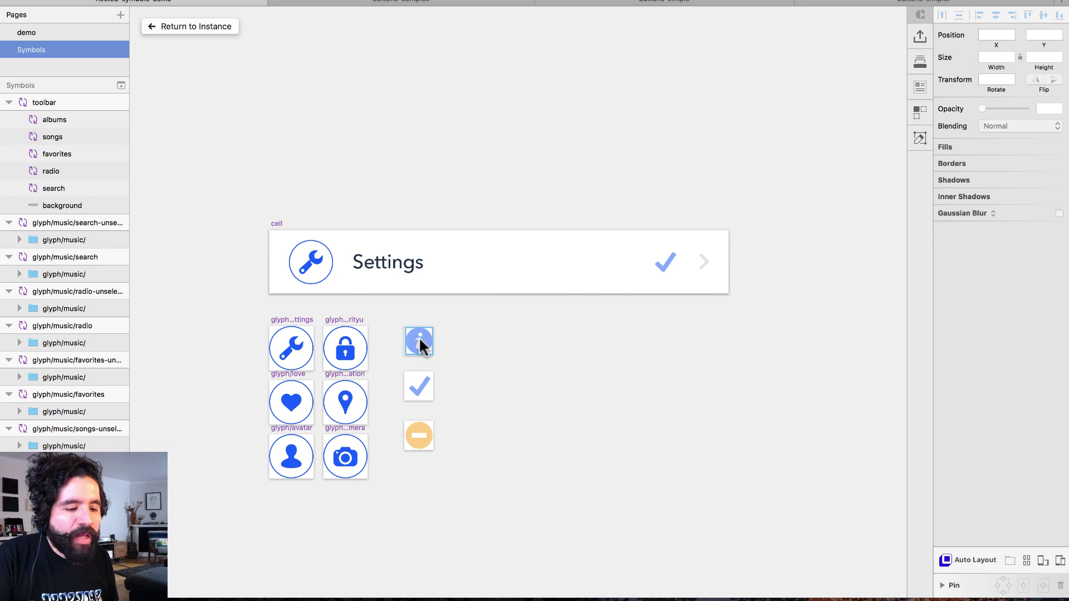
pyautogui.moveTo(251, 195); pyautogui.dragTo(757, 509)
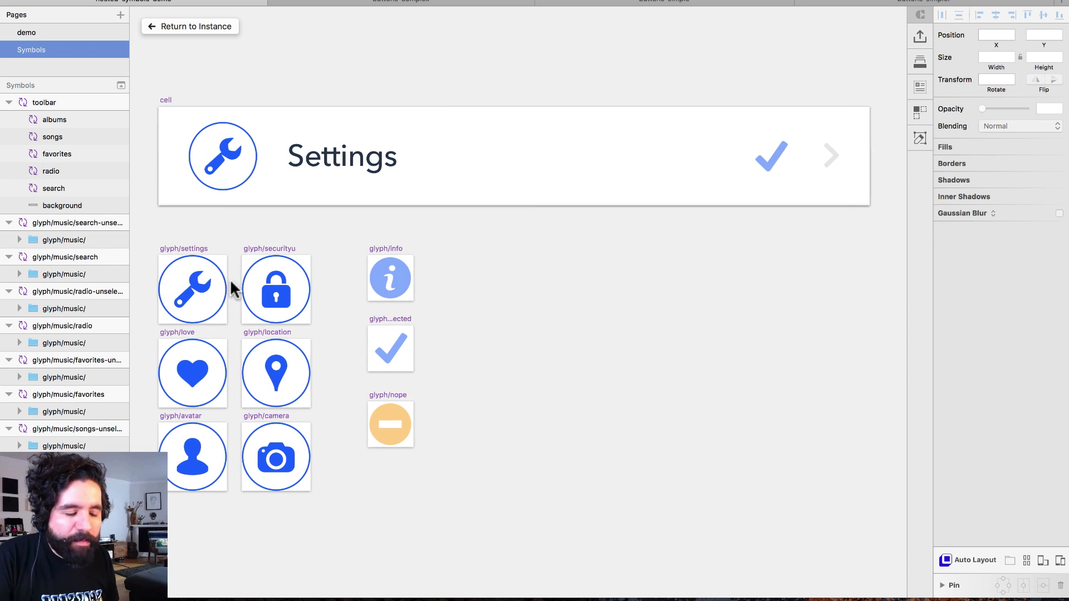
# Step: Compare the sizes of the circled glyph symbols such as glyph/settings with the status glyph symbols such as glyph/info
pyautogui.click(185, 246)
pyautogui.click(255, 245)
pyautogui.click(395, 245)
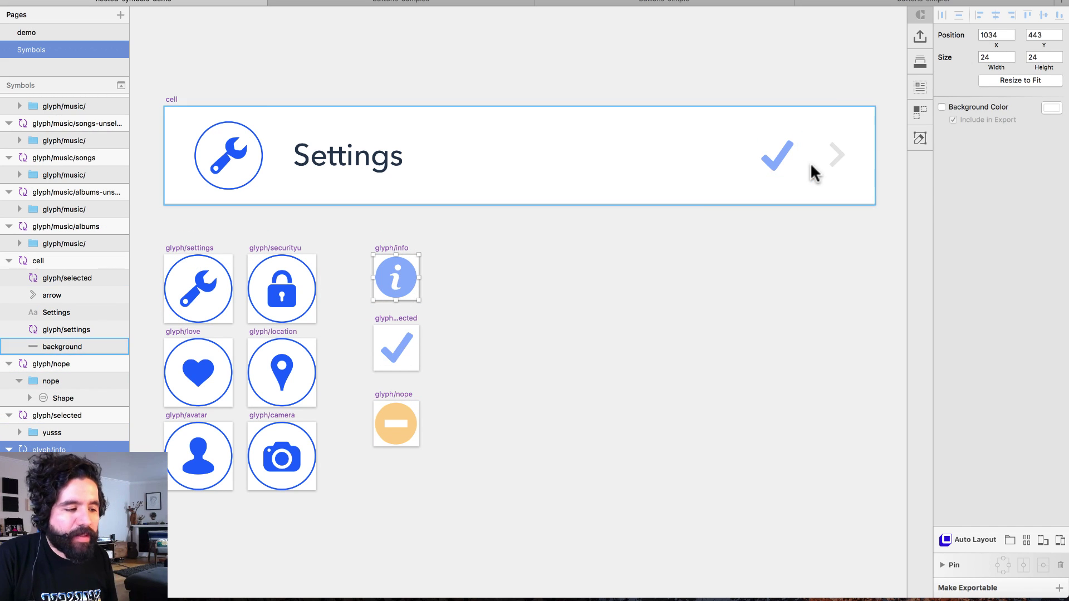
pyautogui.click(519, 327)
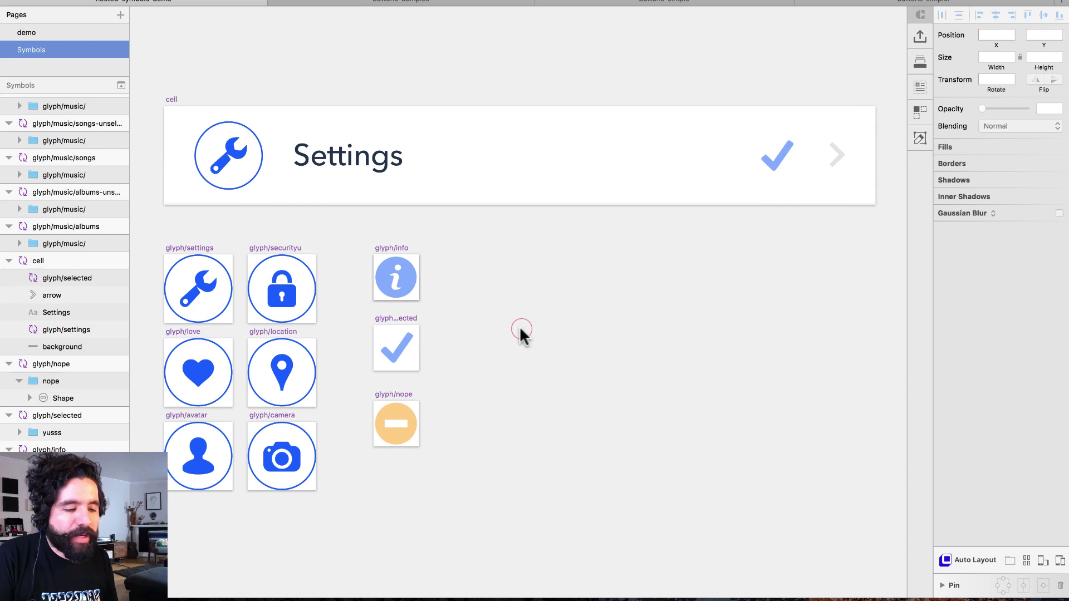
pyautogui.click(402, 246)
pyautogui.click(192, 244)
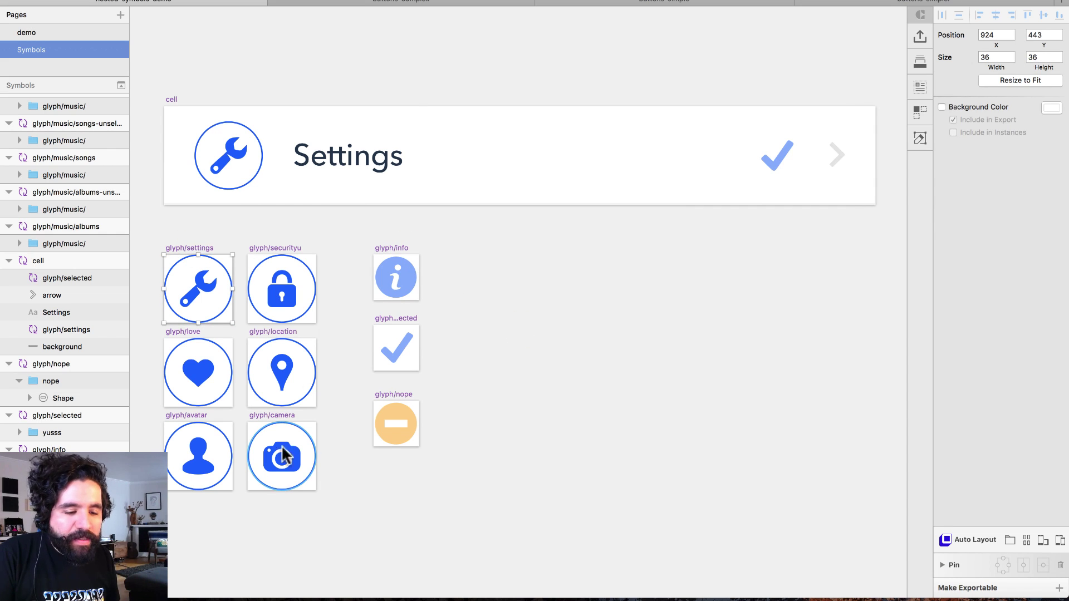
pyautogui.click(397, 247)
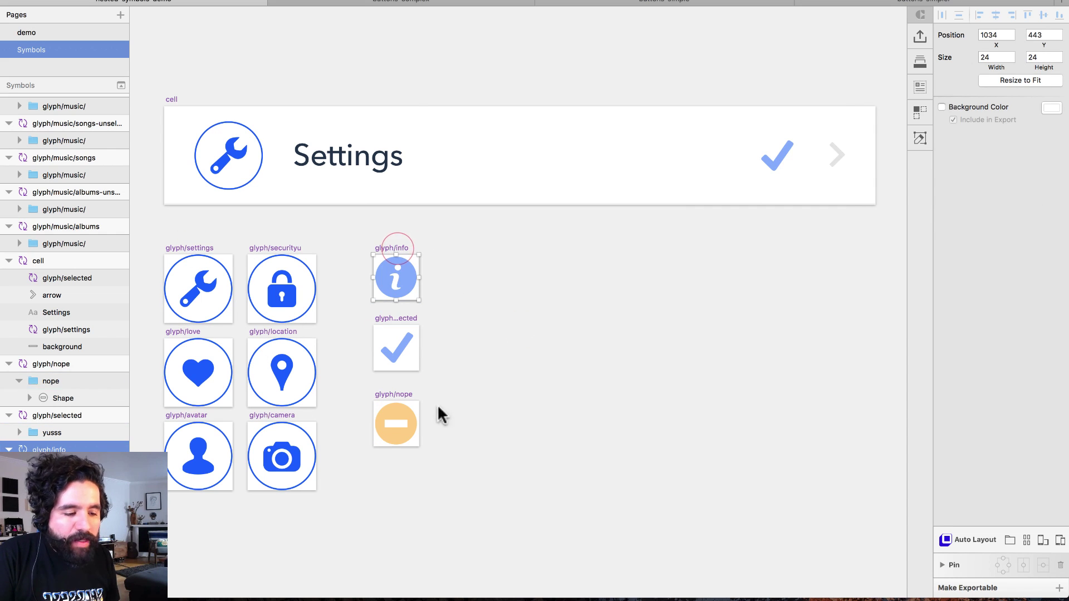
pyautogui.click(498, 327)
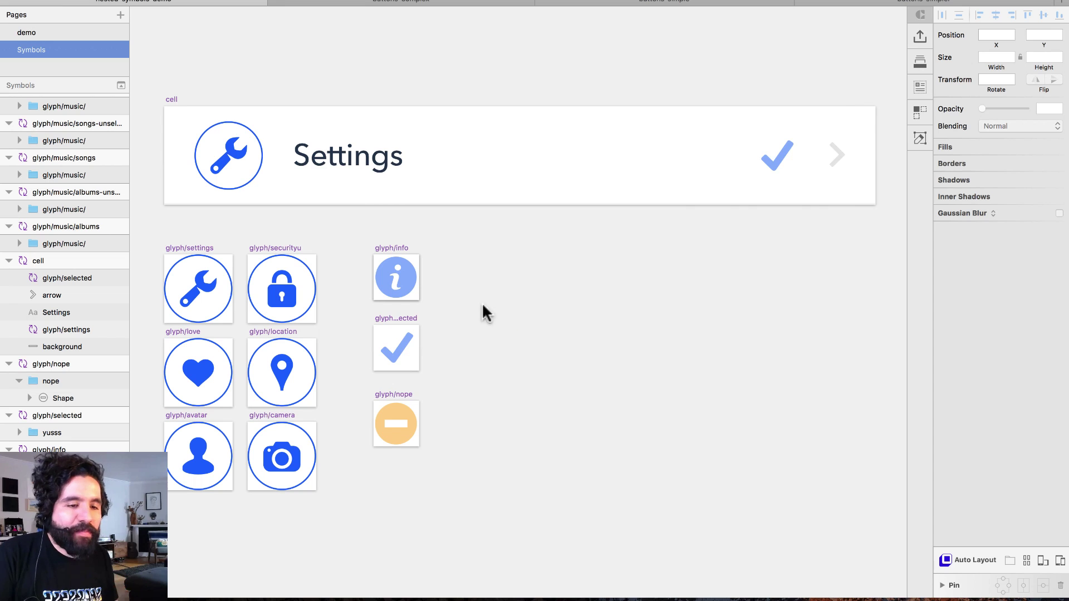
# Step: On the demo page, try glyph/info as the first cell's status glyph override and settle on glyph/nope
pyautogui.click(31, 32)
pyautogui.click(381, 266)
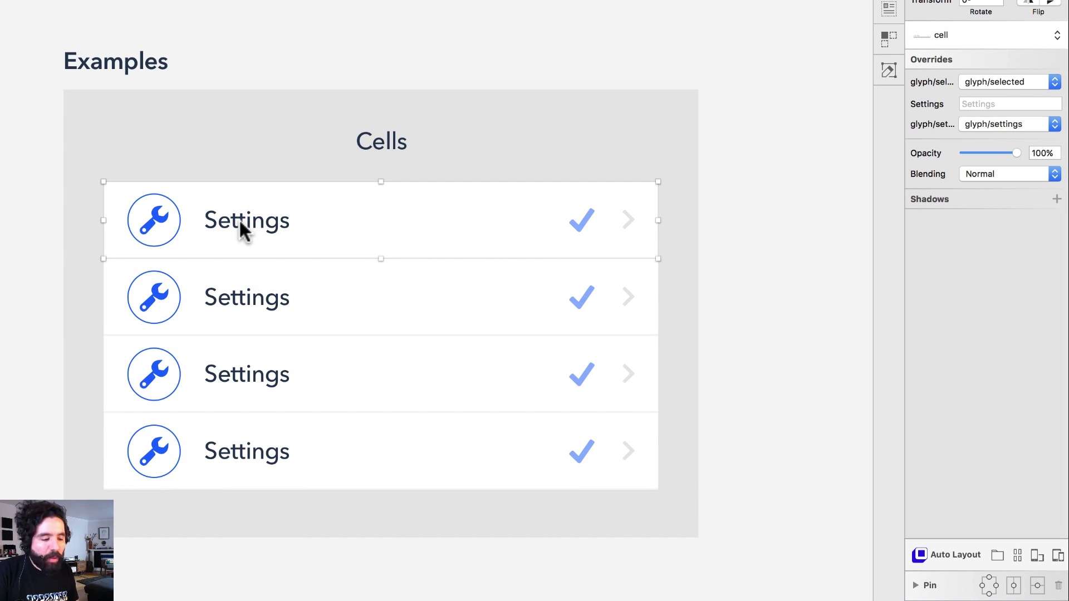
pyautogui.click(998, 83)
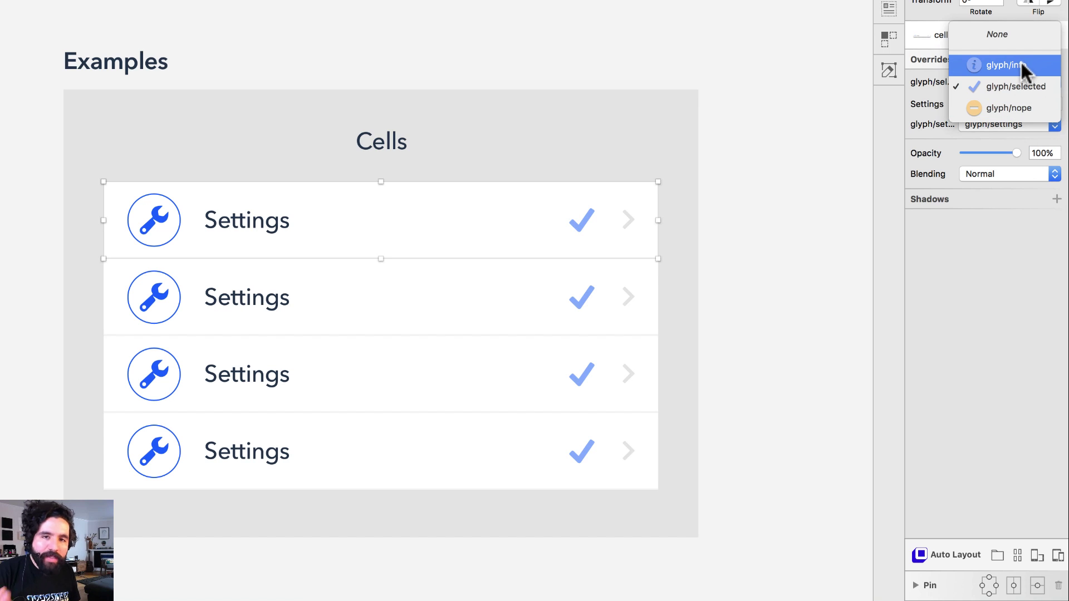
pyautogui.click(970, 286)
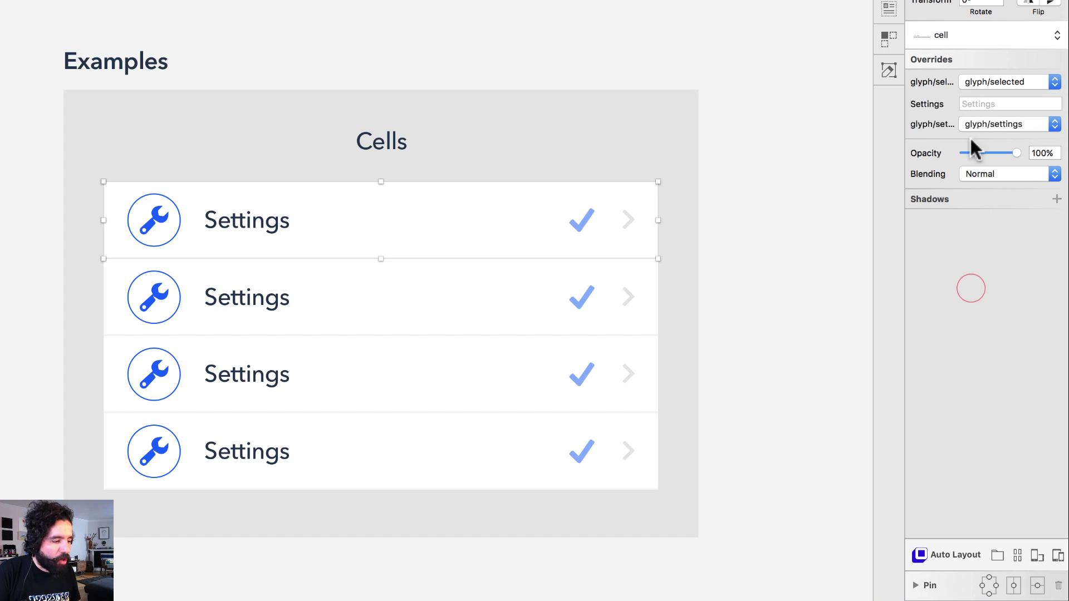
pyautogui.click(1038, 81)
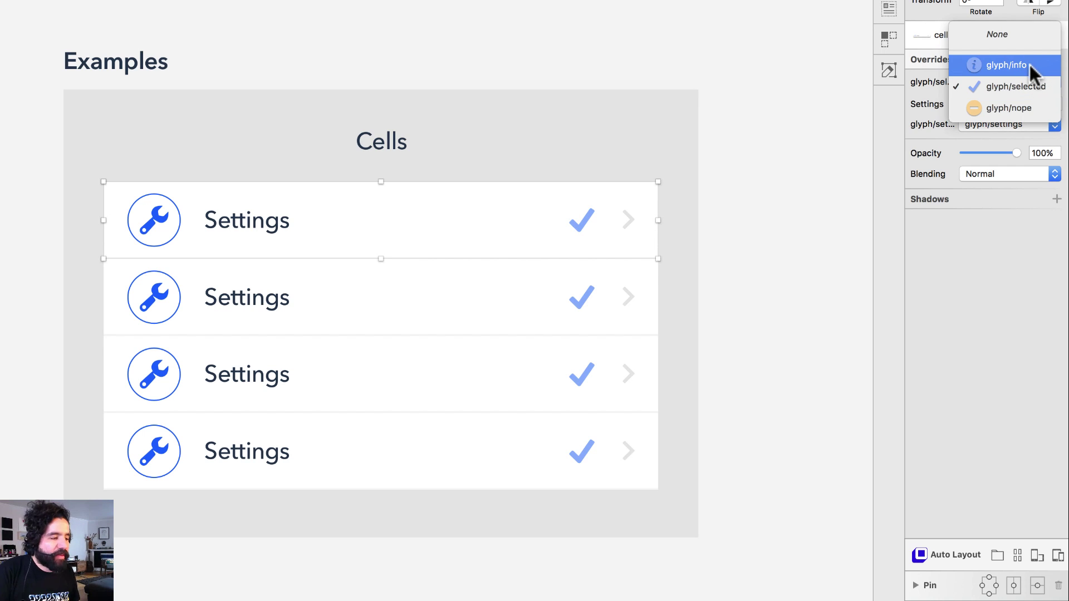
pyautogui.click(1029, 65)
pyautogui.click(1017, 81)
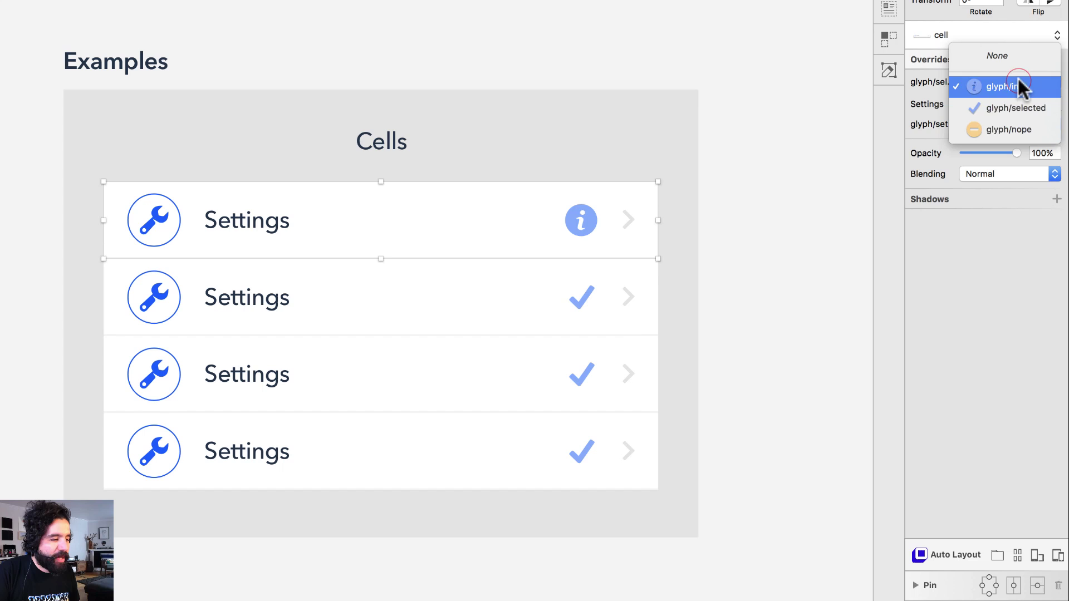
pyautogui.click(1015, 129)
# Step: Override the first cell's leading settings icon with glyph/love
pyautogui.click(263, 225)
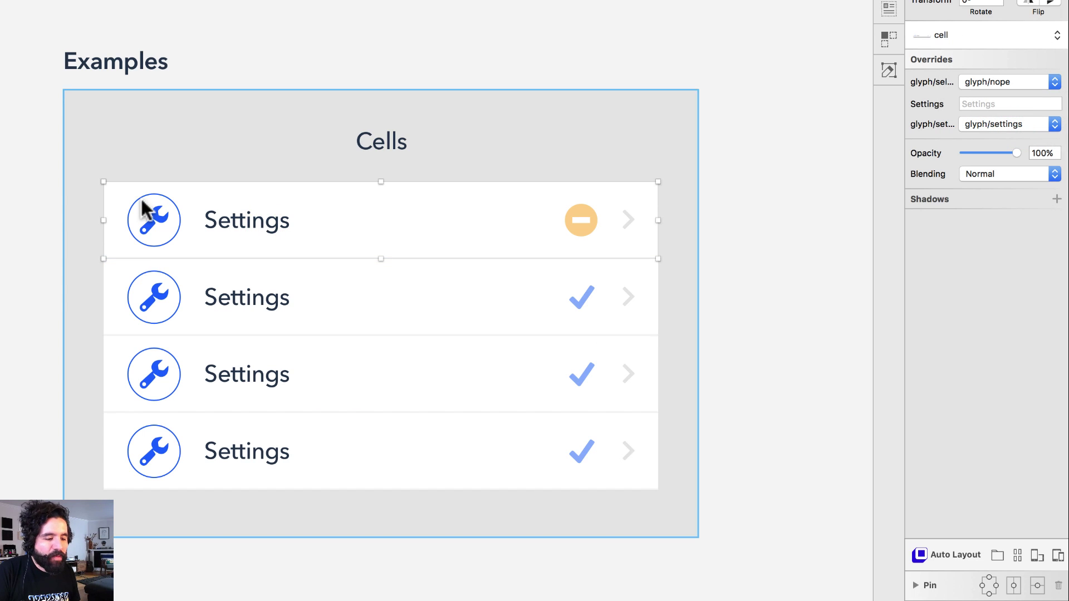
pyautogui.click(1009, 122)
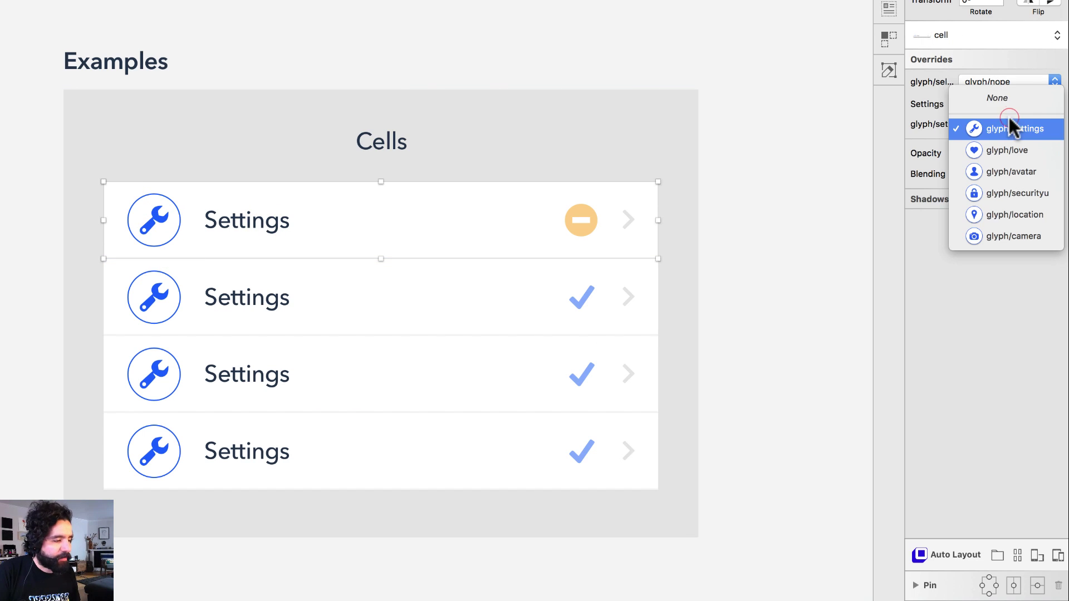
pyautogui.click(1008, 149)
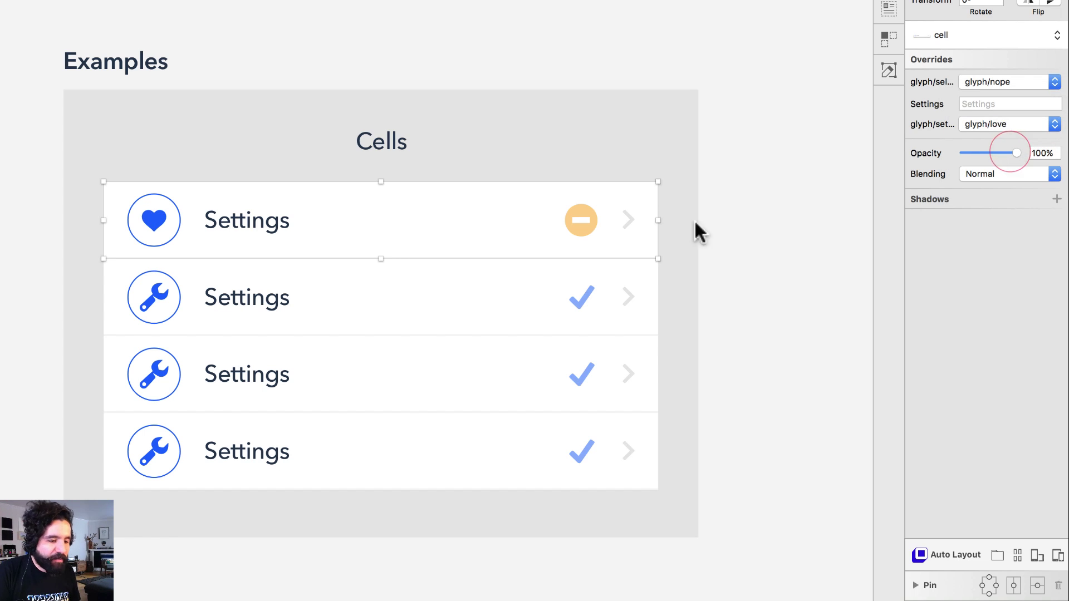
# Step: Override the first cell's label text with "Favorites"
pyautogui.click(371, 289)
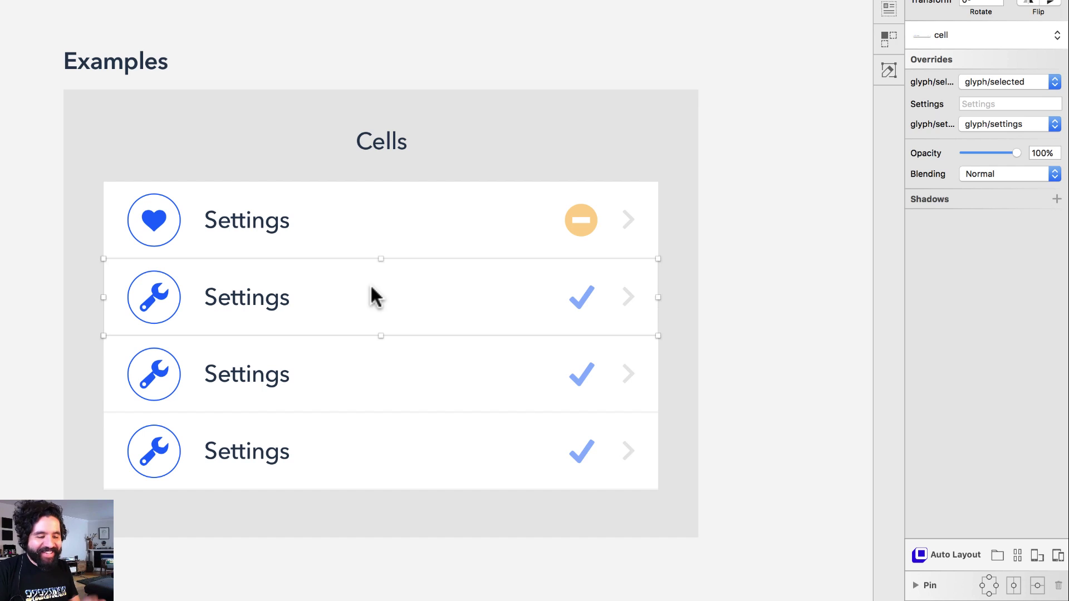
pyautogui.click(380, 289)
pyautogui.click(232, 223)
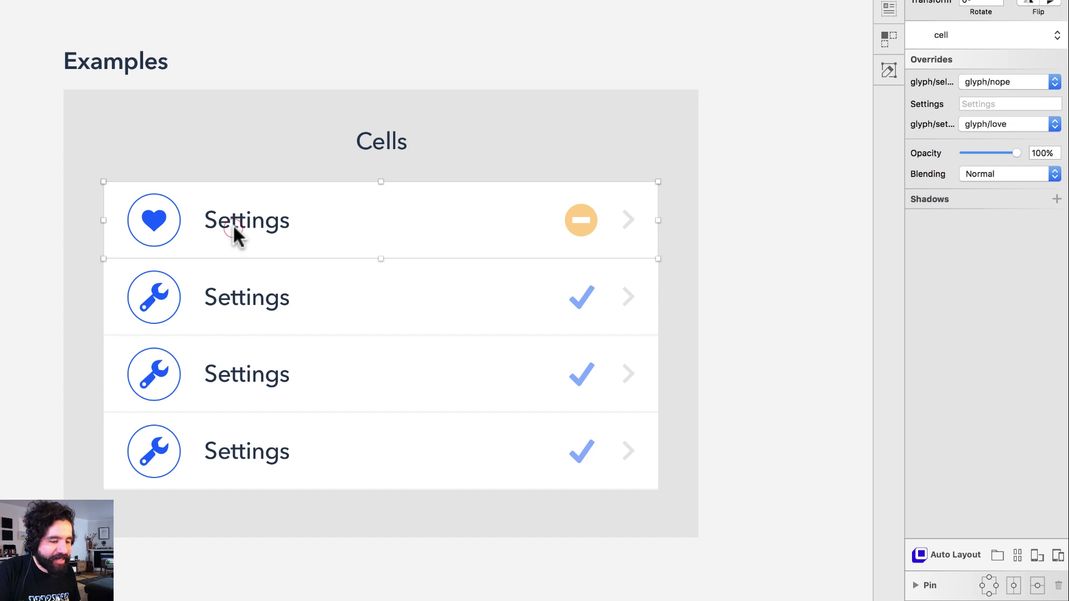
pyautogui.click(988, 104)
pyautogui.write('fa')
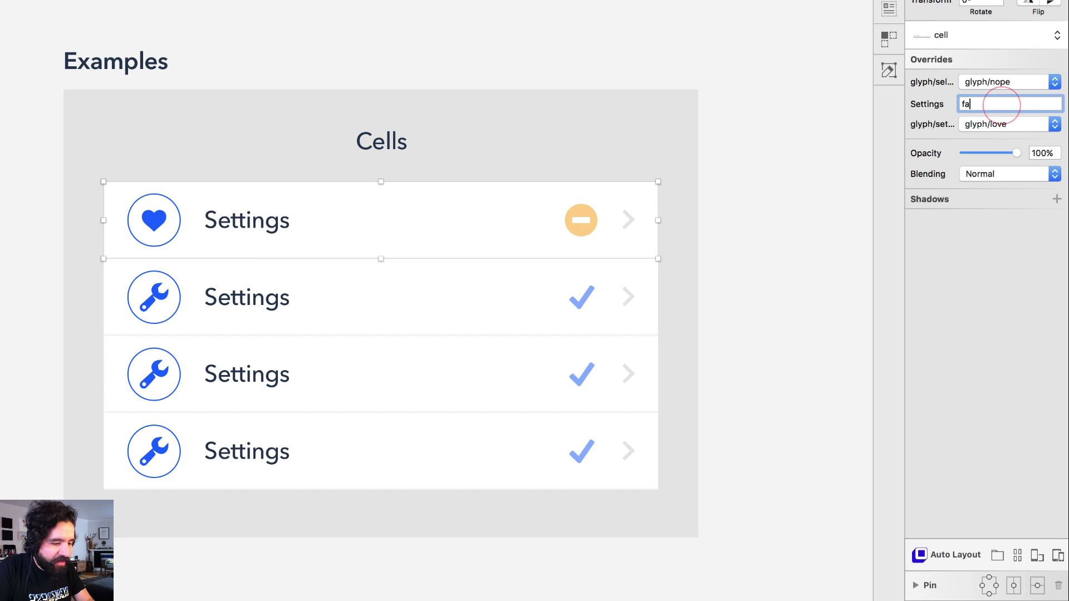
pyautogui.write('vorites')
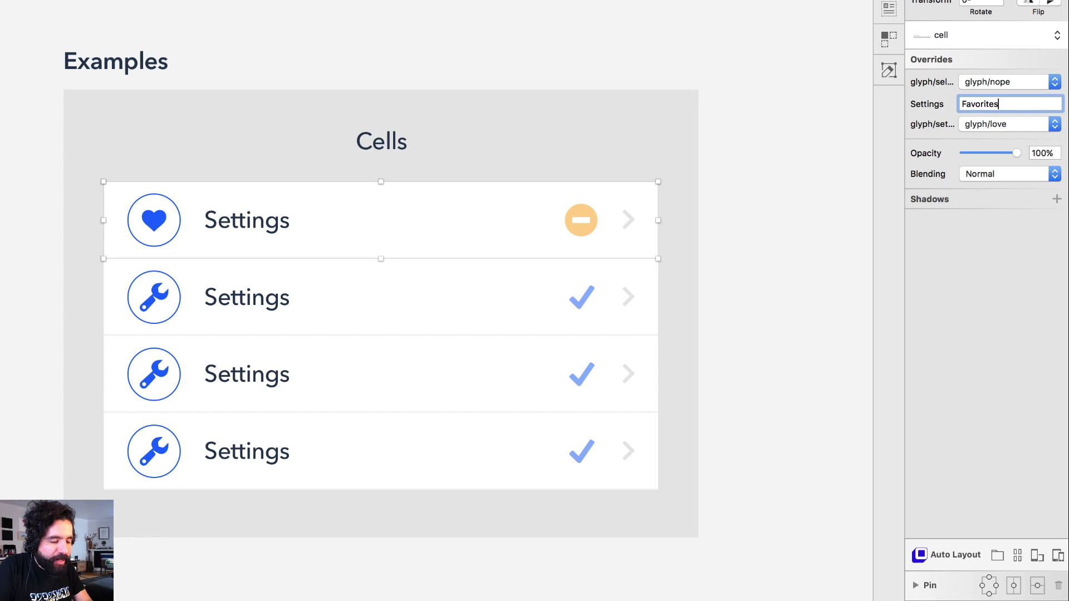
pyautogui.press('Return')
# Step: Set the second cell's status glyph override to None
pyautogui.click(358, 308)
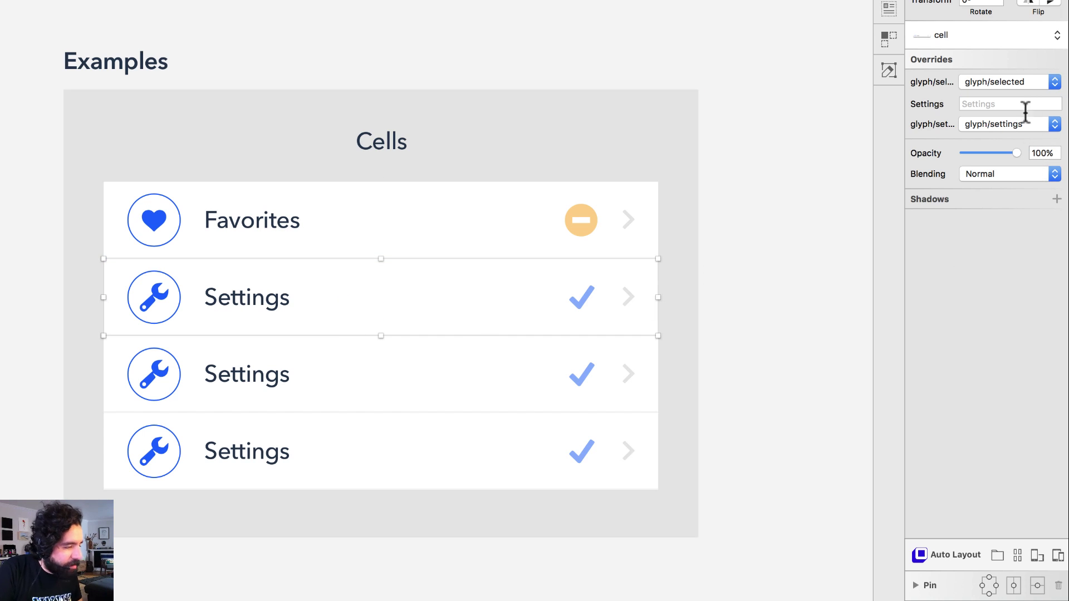
pyautogui.click(998, 81)
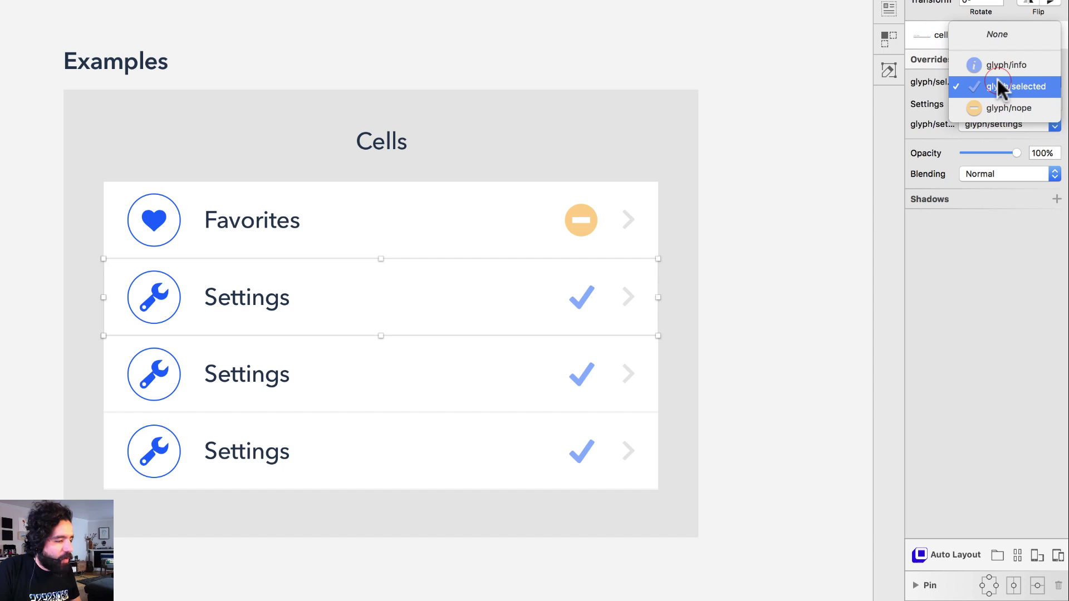
pyautogui.click(1016, 45)
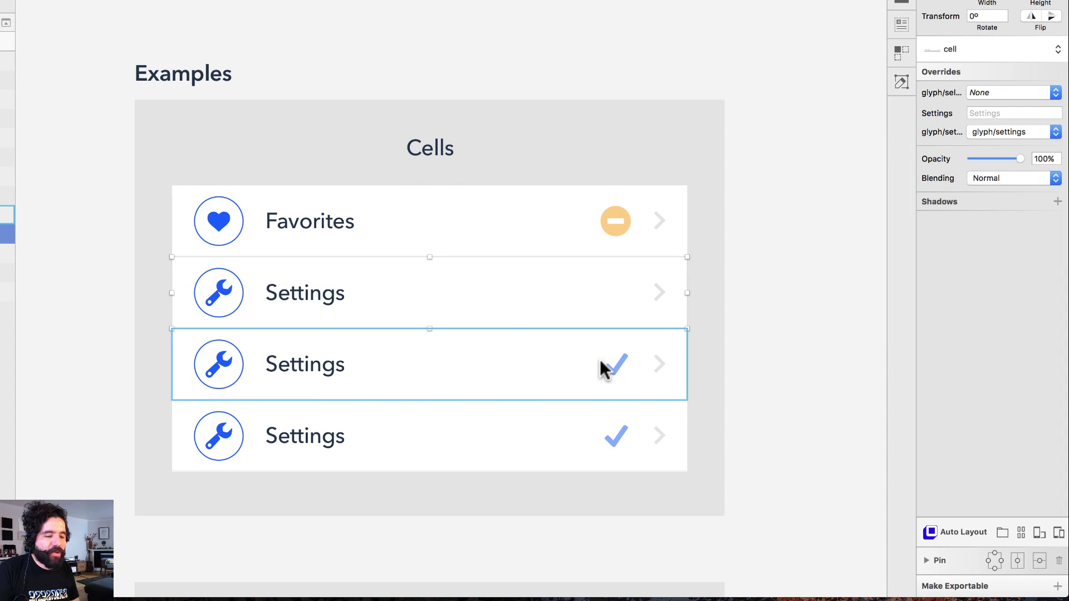
# Step: Override the third cell's leading icon with glyph/avatar and its label text with "Account"
pyautogui.scroll(-2, 609, 365)
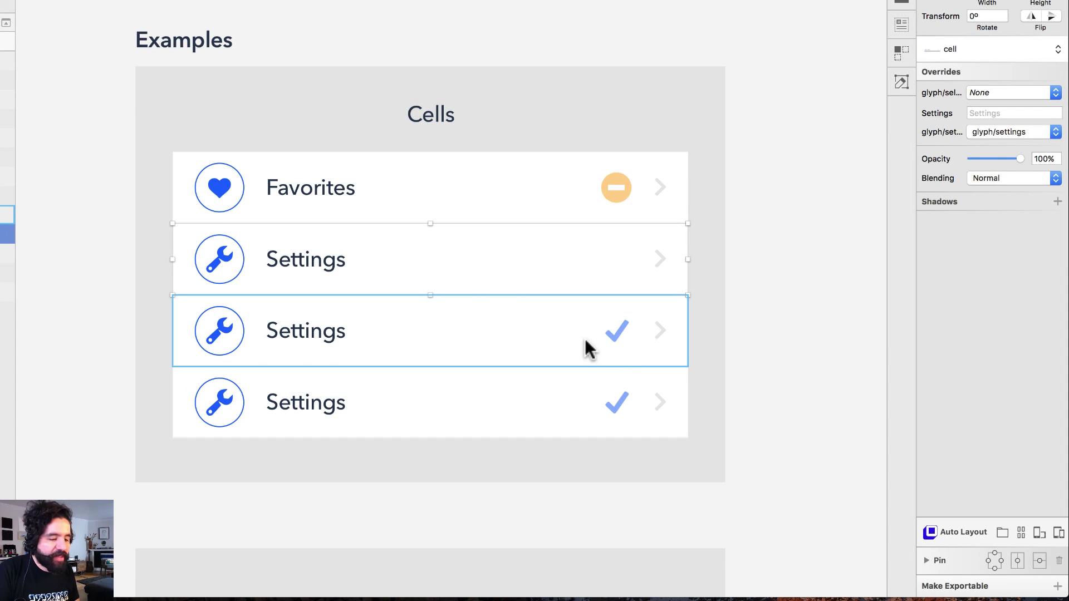
pyautogui.click(582, 342)
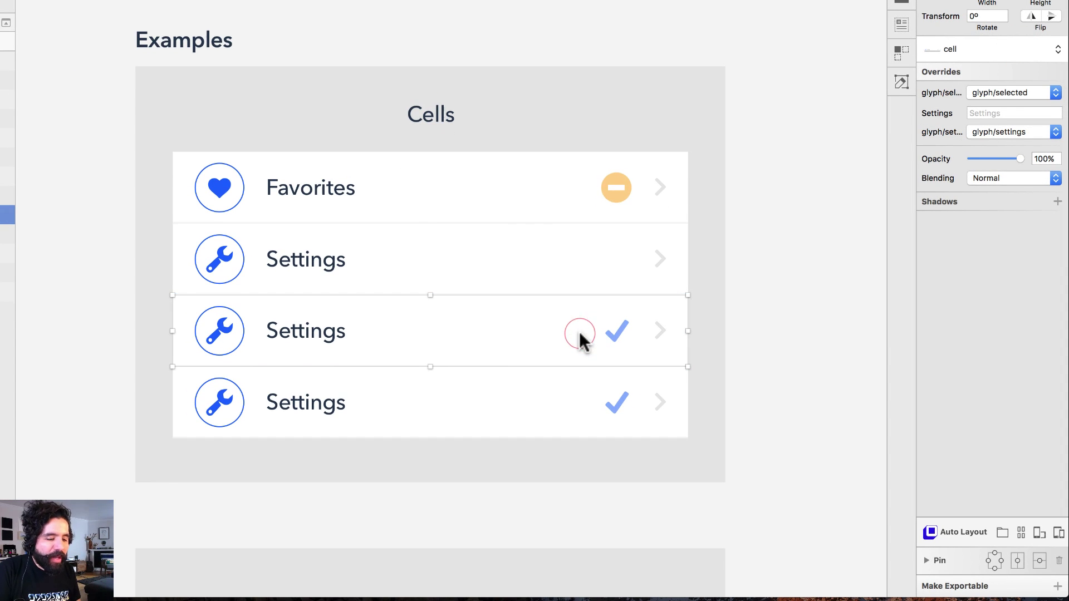
pyautogui.click(1037, 132)
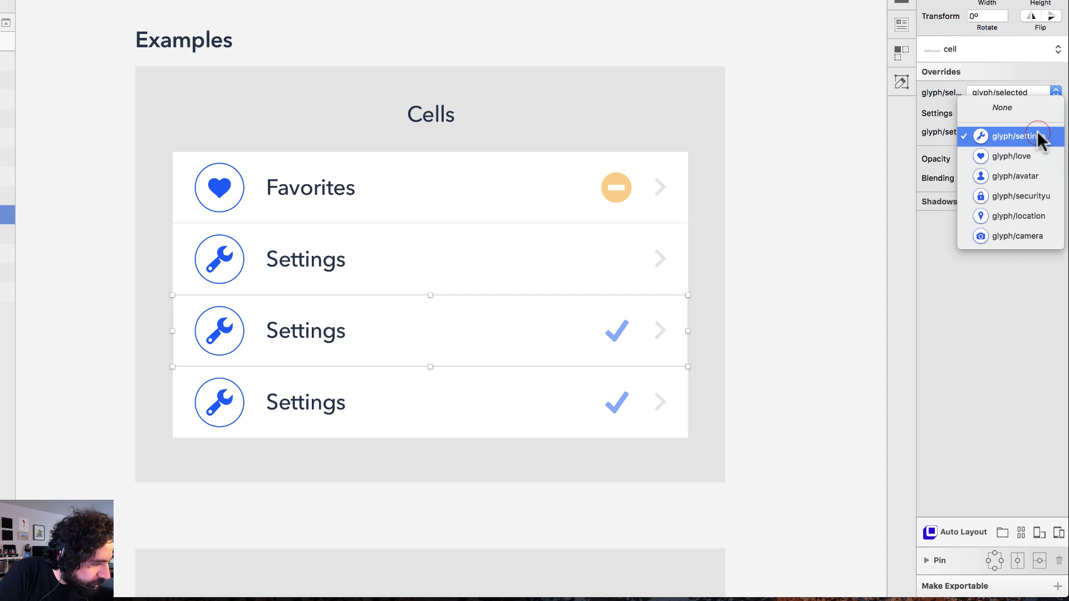
pyautogui.click(1027, 176)
pyautogui.click(995, 114)
pyautogui.write('Account')
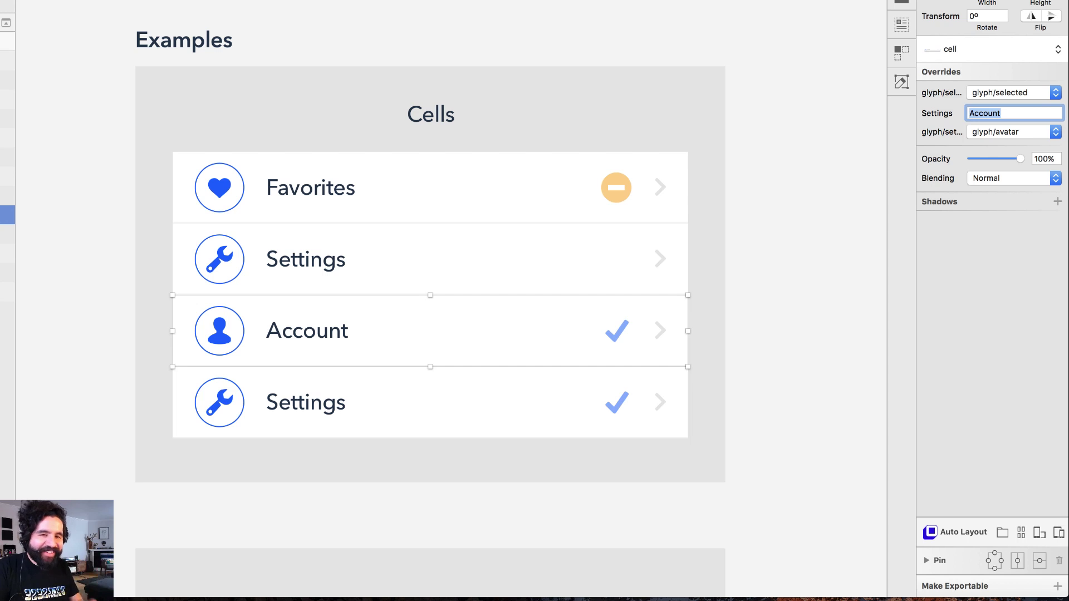
# Step: Override the Account cell's status glyph with glyph/nope, and try glyph/info in its place
pyautogui.click(1021, 95)
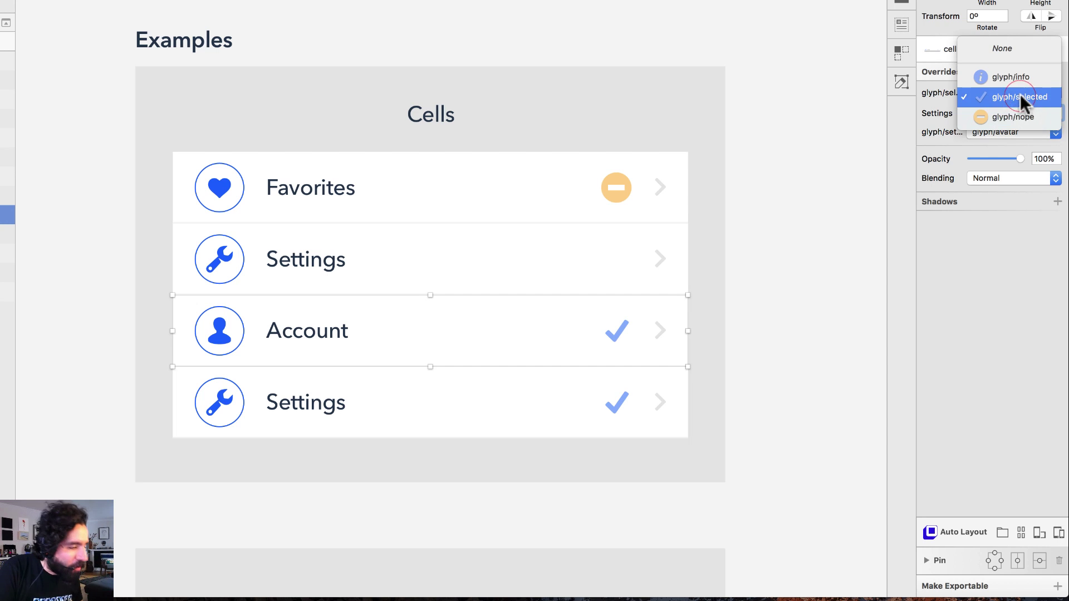
pyautogui.click(1039, 113)
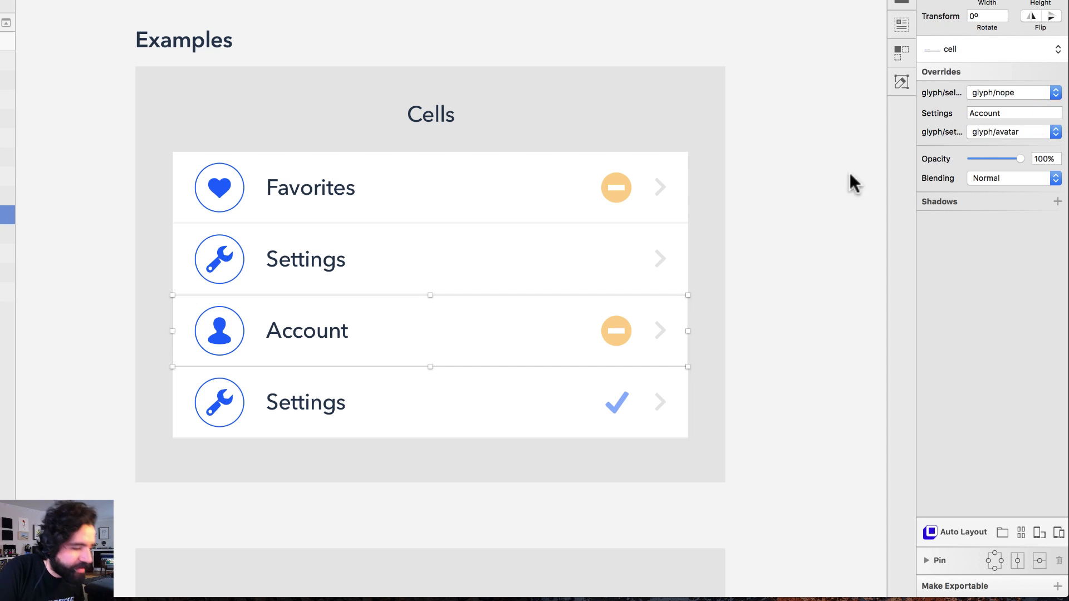
pyautogui.click(999, 90)
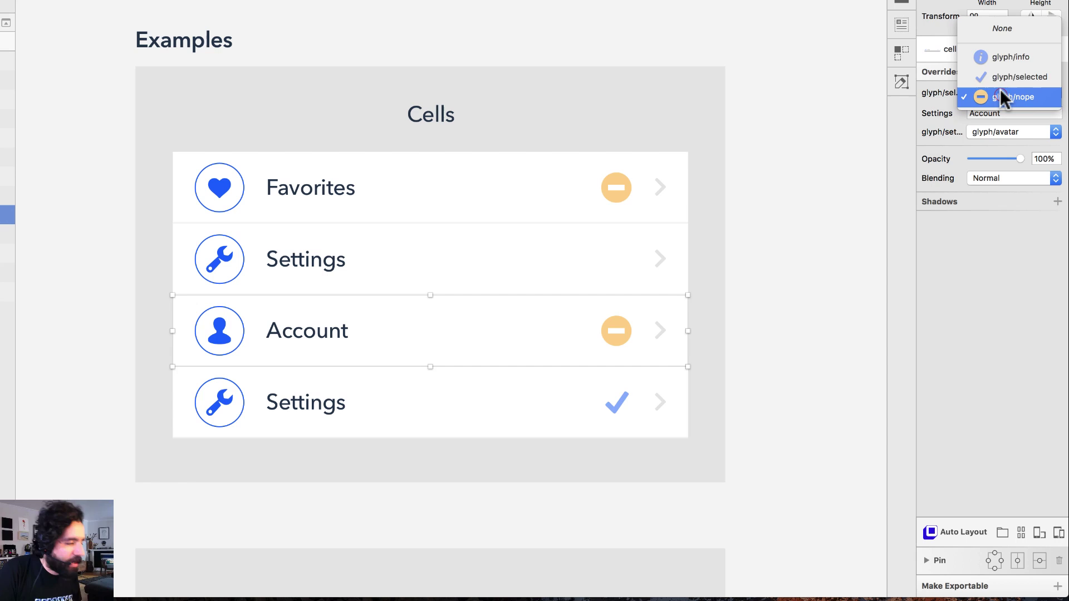
pyautogui.click(1010, 52)
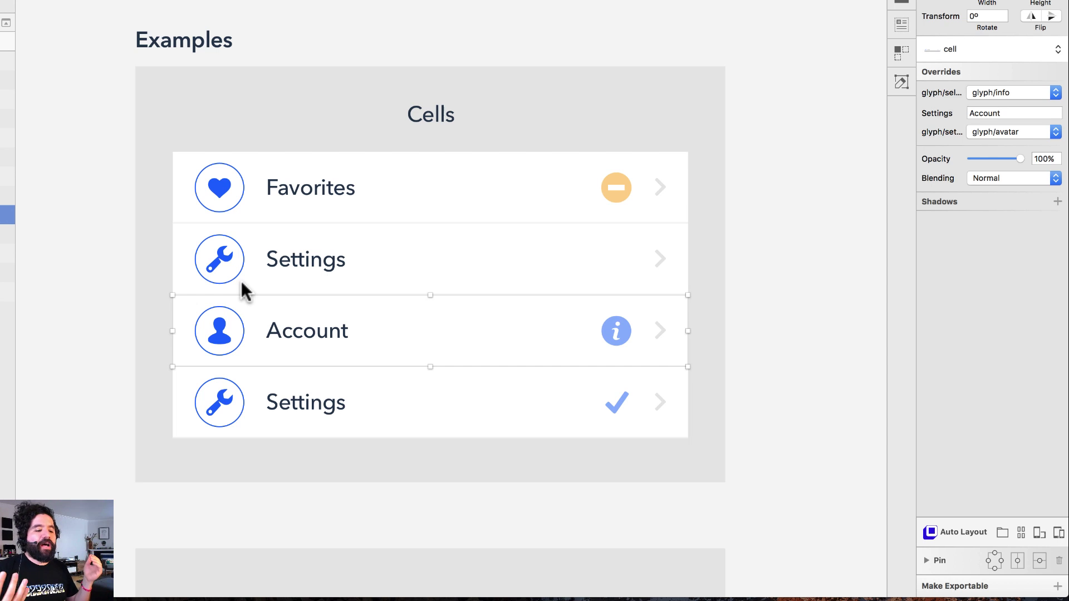
# Step: Open the cell master symbol from the Favorites instance and move its settings glyph beside the checkmark
pyautogui.click(330, 414)
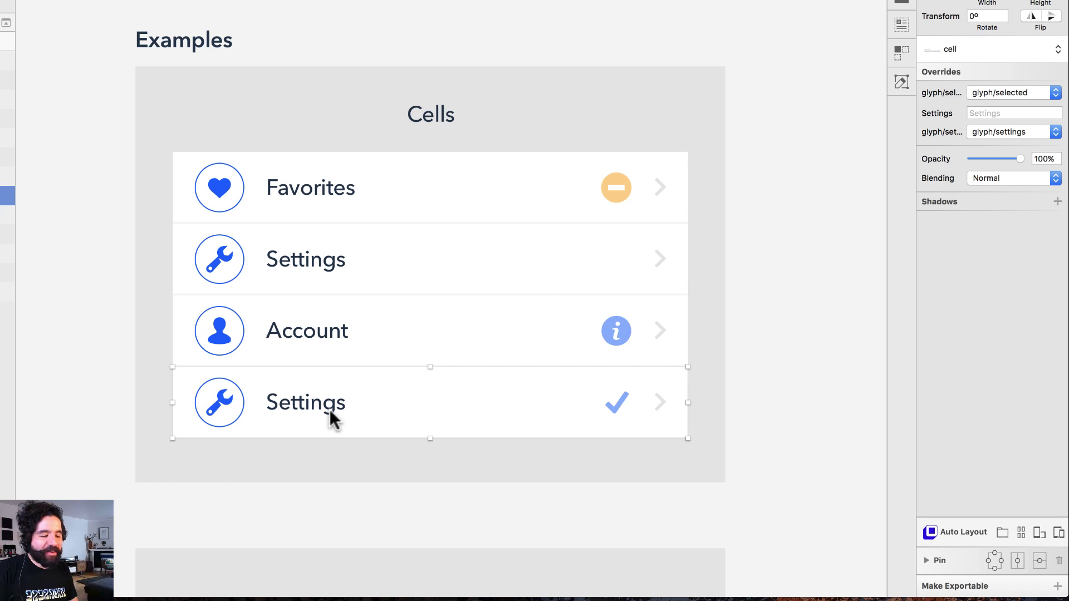
pyautogui.doubleClick(318, 187)
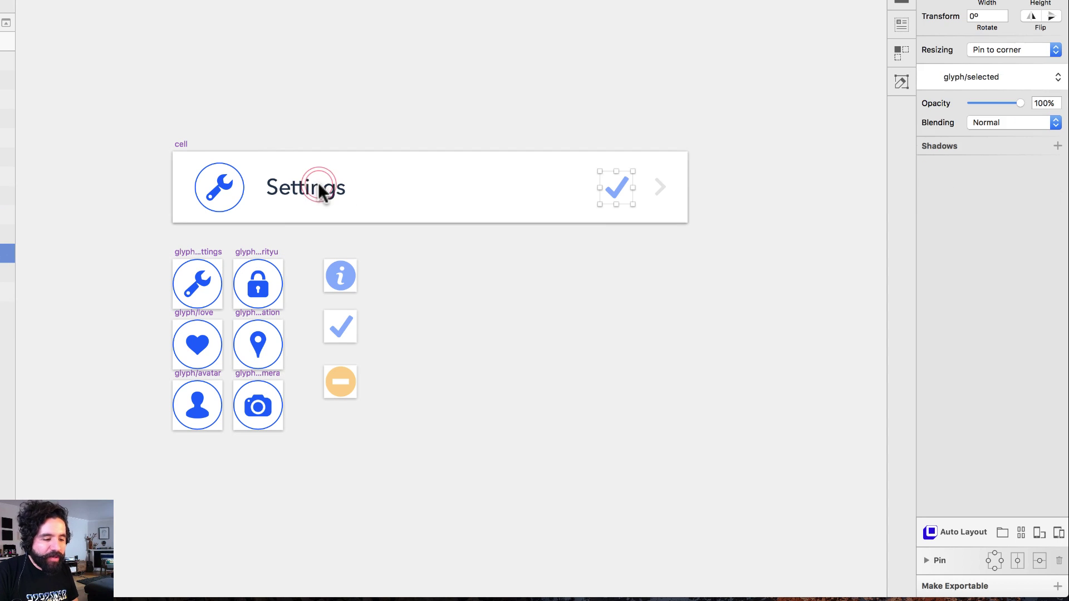
pyautogui.click(277, 98)
pyautogui.click(218, 189)
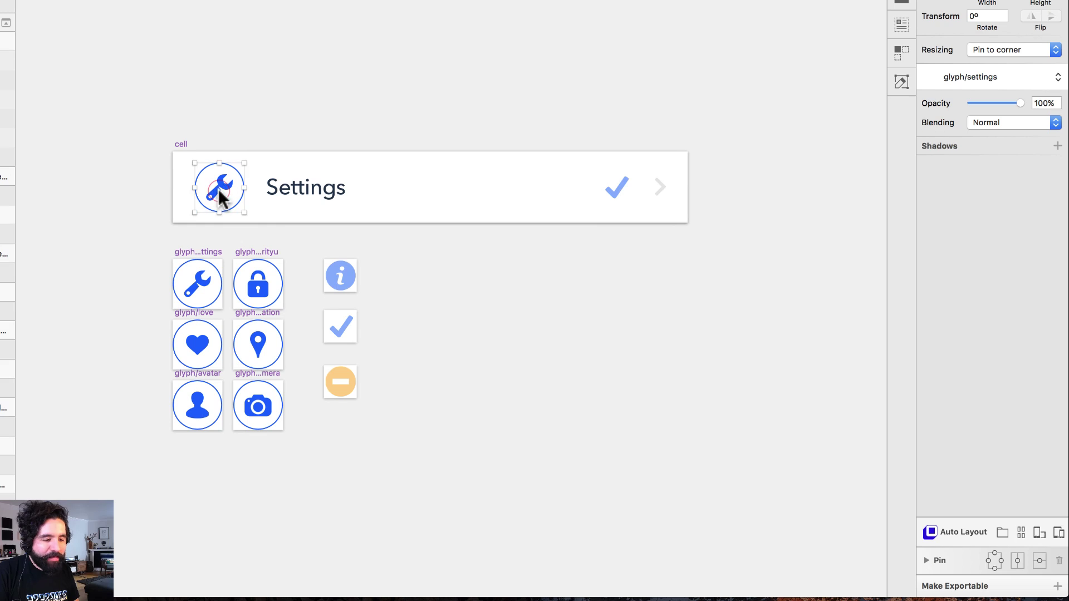
pyautogui.moveTo(219, 189); pyautogui.dragTo(563, 203)
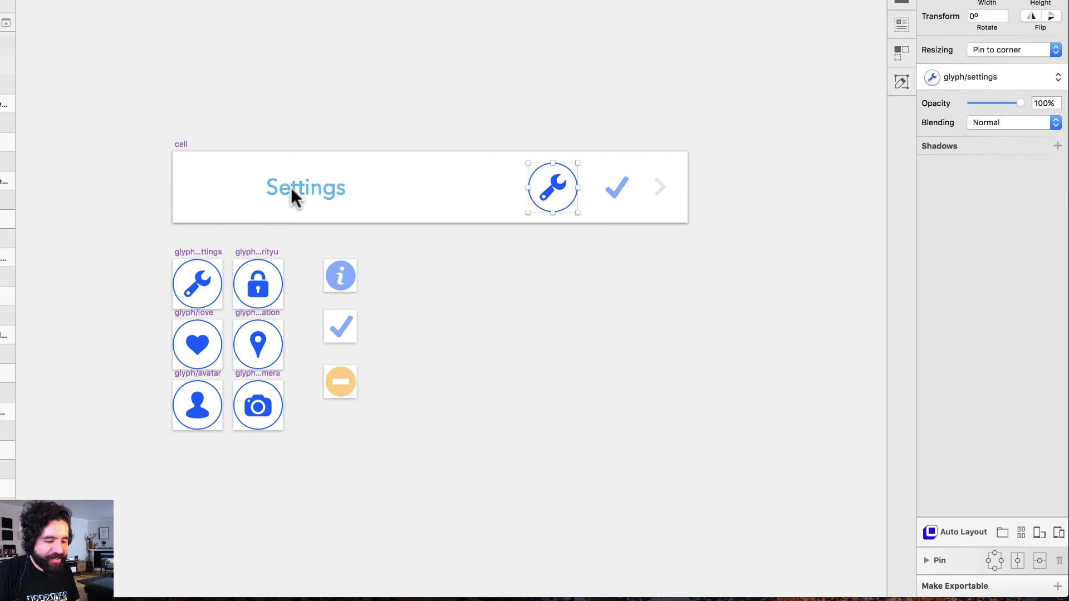
# Step: Shift the Settings label in the cell master to where the settings glyph was, and return to the instance
pyautogui.moveTo(290, 187); pyautogui.dragTo(211, 187)
pyautogui.hotkey('alt', 'Right')
pyautogui.hotkey('alt', 'Right')
pyautogui.hotkey('alt', 'Right')
pyautogui.hotkey('alt', 'Right')
pyautogui.hotkey('alt', 'Right')
pyautogui.hotkey('alt', 'Right')
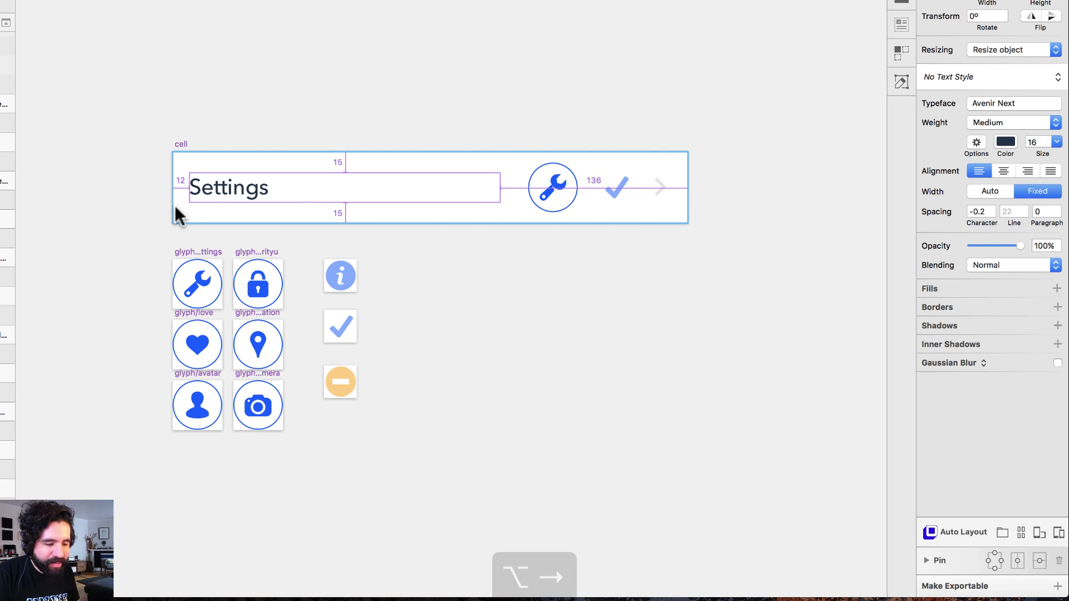
pyautogui.hotkey('alt', 'Right')
pyautogui.click(155, 76)
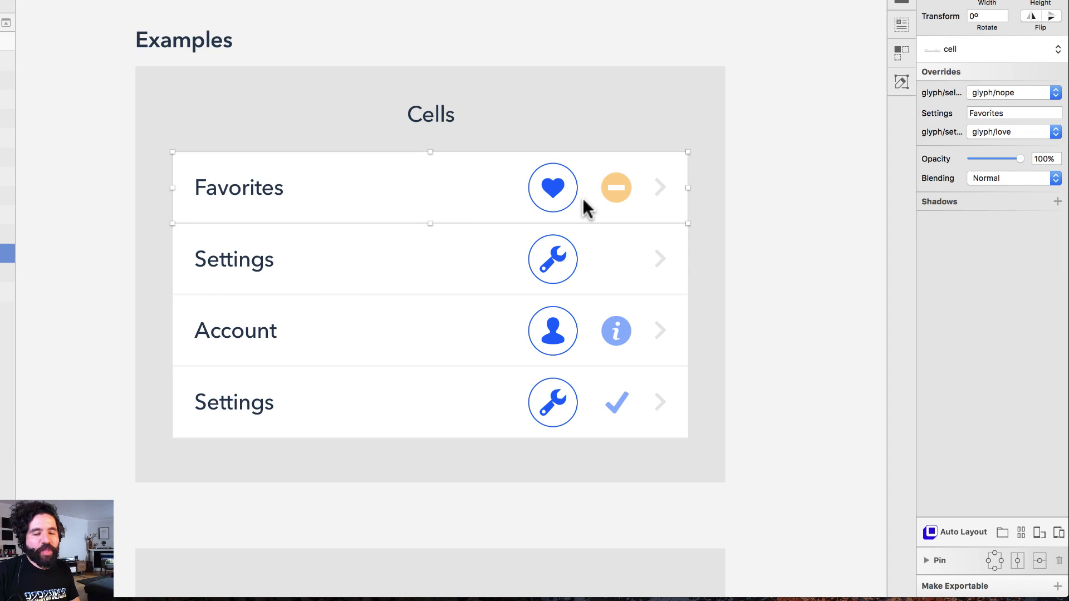
# Step: Duplicate the toolbar symbol instance in the Nav Bar example, placing the copy below the original
pyautogui.scroll(-10, 809, 277)
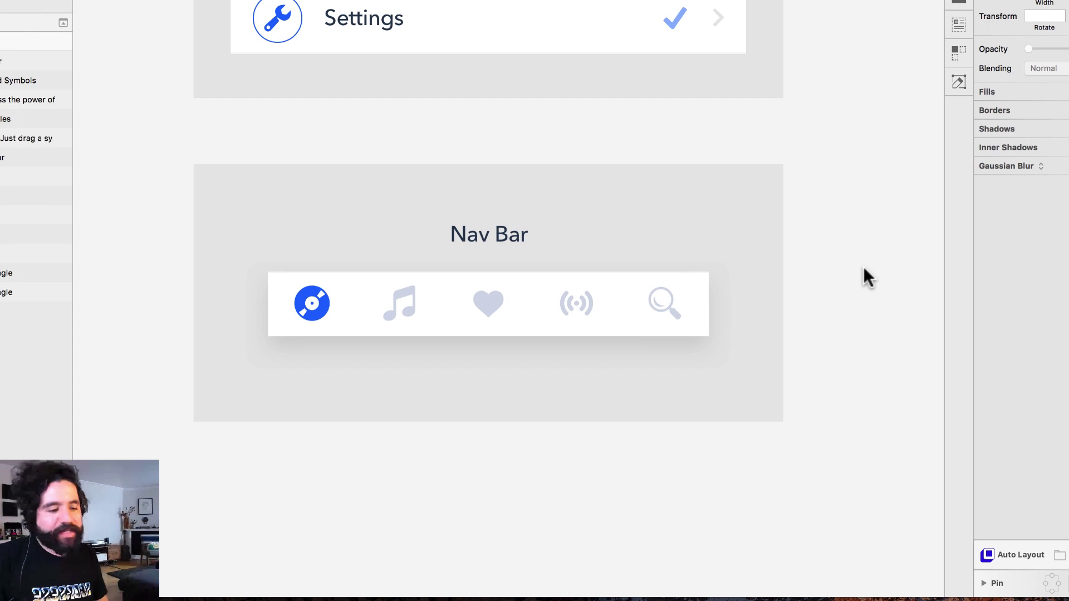
pyautogui.click(286, 310)
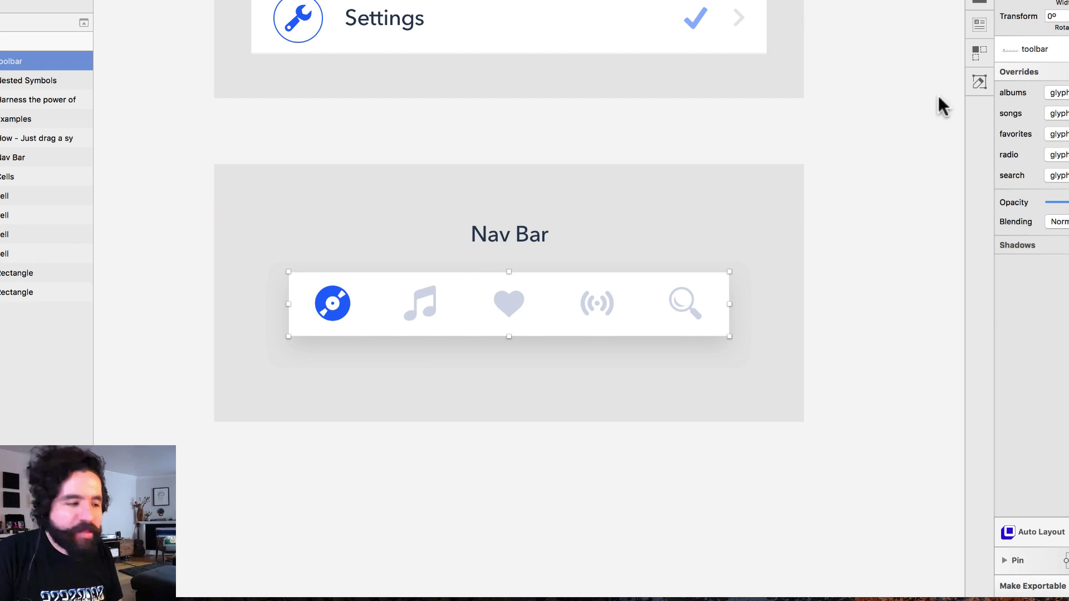
pyautogui.click(1033, 74)
pyautogui.click(1028, 82)
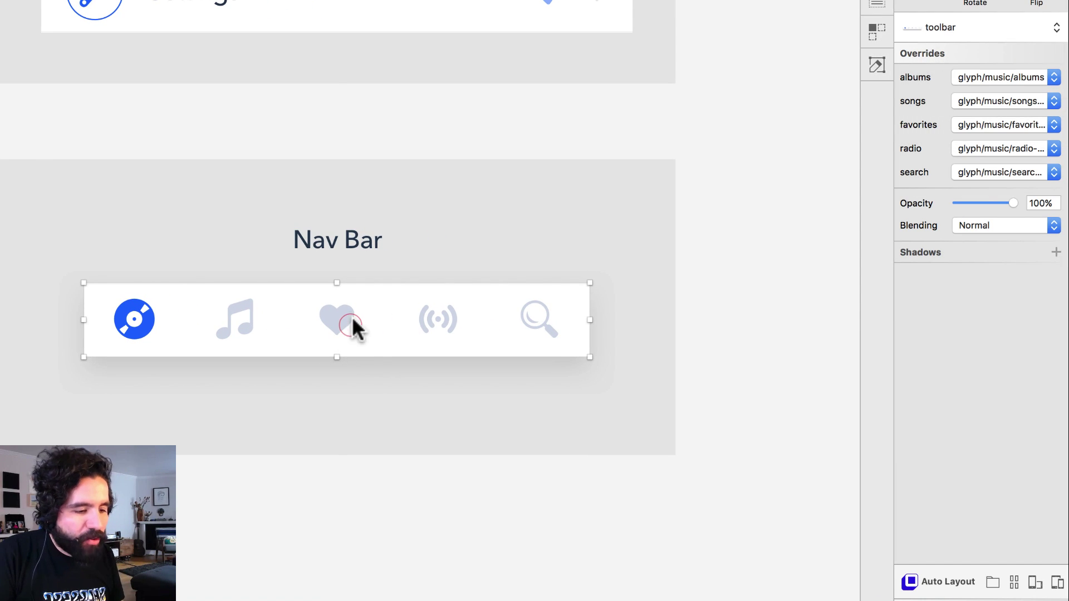
pyautogui.moveTo(352, 316); pyautogui.dragTo(351, 511)
pyautogui.scroll(-5, 350, 510)
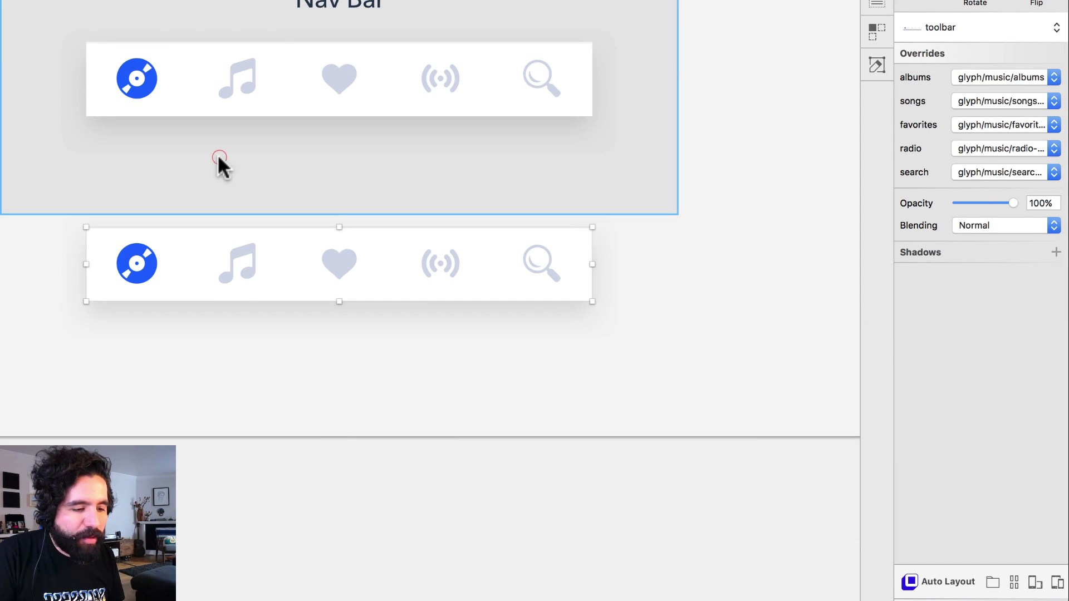
# Step: Extend the grey Nav Bar background rectangle downward so it encloses the duplicated toolbar
pyautogui.click(220, 162)
pyautogui.moveTo(340, 214); pyautogui.dragTo(346, 364)
pyautogui.click(337, 452)
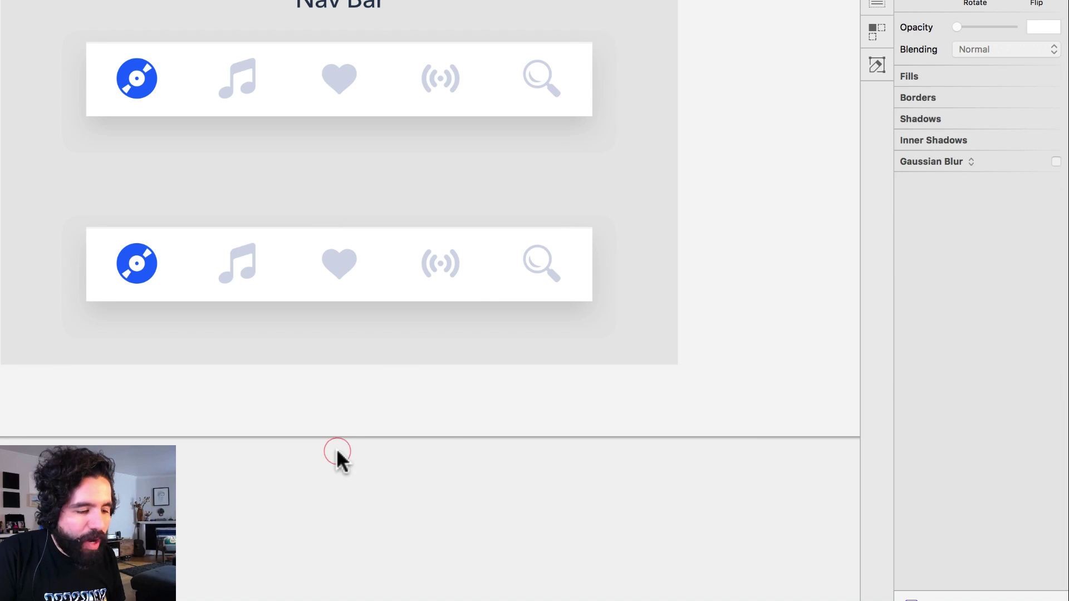
# Step: Override the duplicated toolbar's radio glyph with glyph/music/radio and its albums glyph with glyph/music/albums-unselected
pyautogui.click(472, 273)
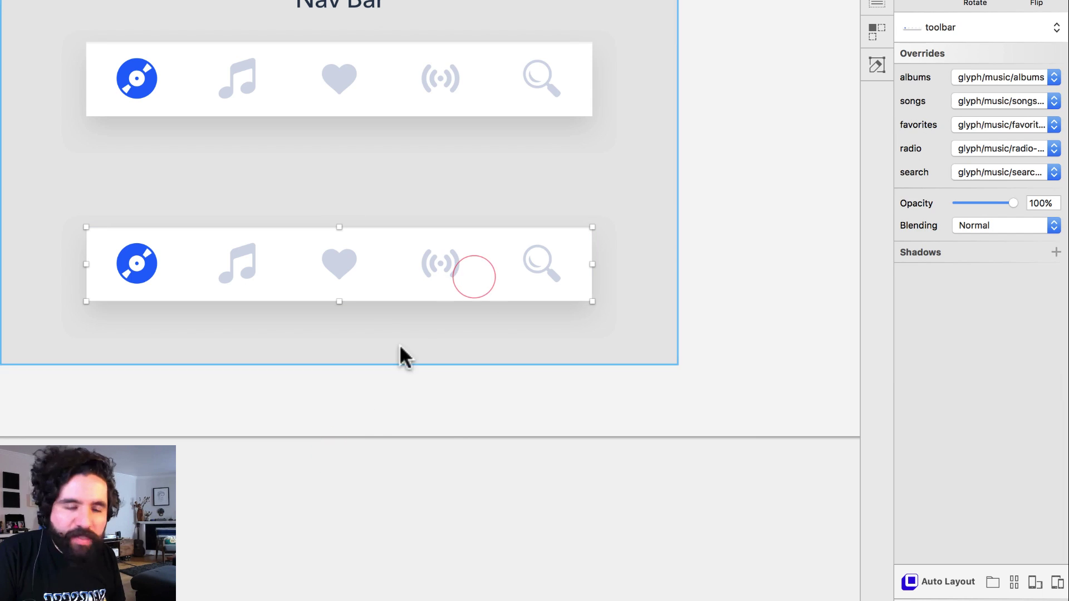
pyautogui.click(1005, 150)
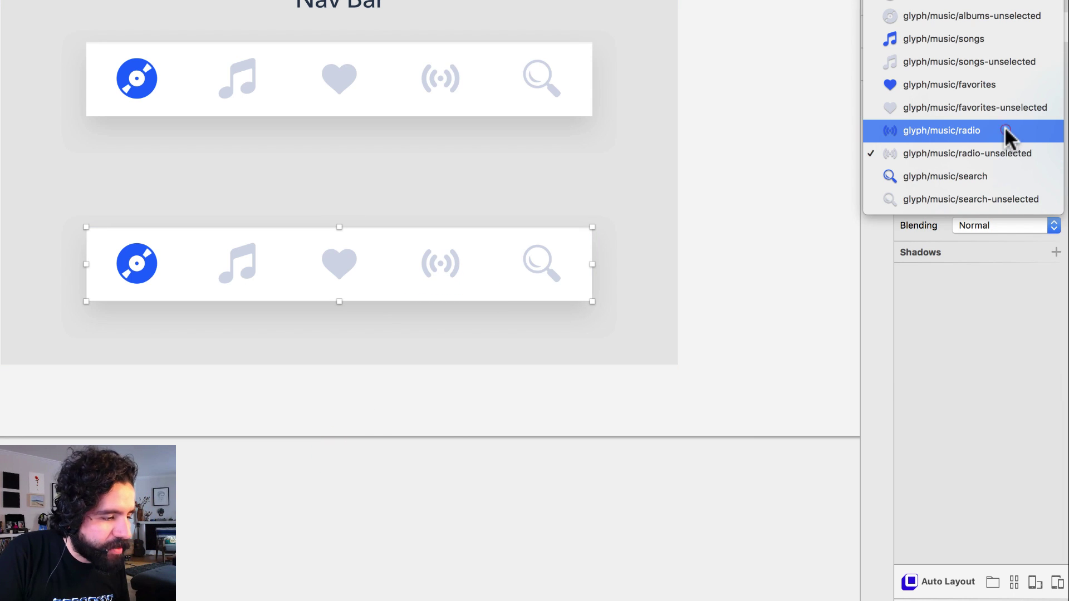
pyautogui.click(1004, 129)
pyautogui.click(986, 77)
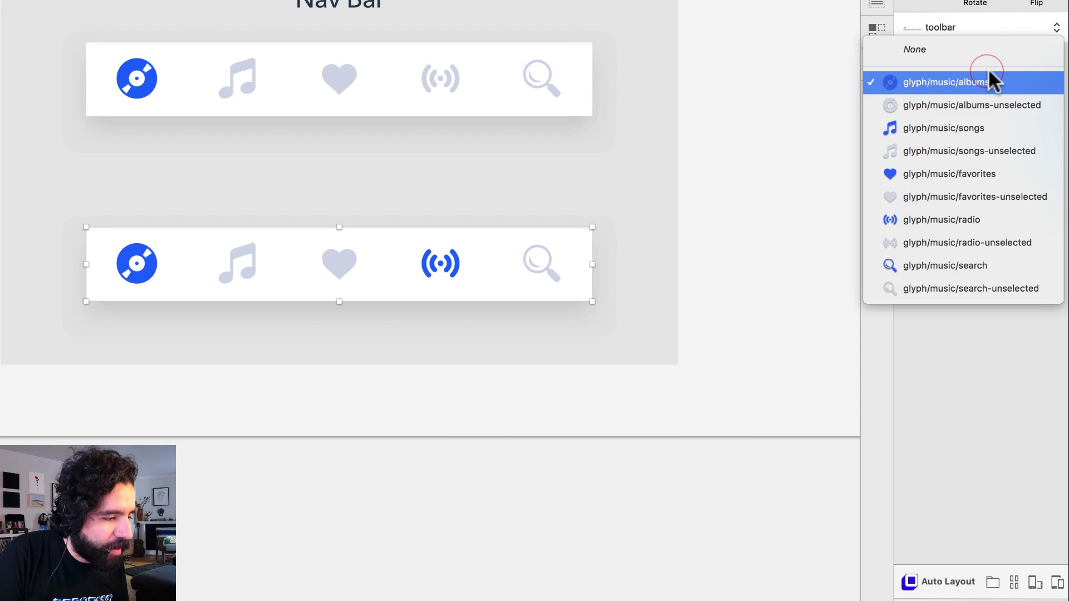
pyautogui.click(984, 105)
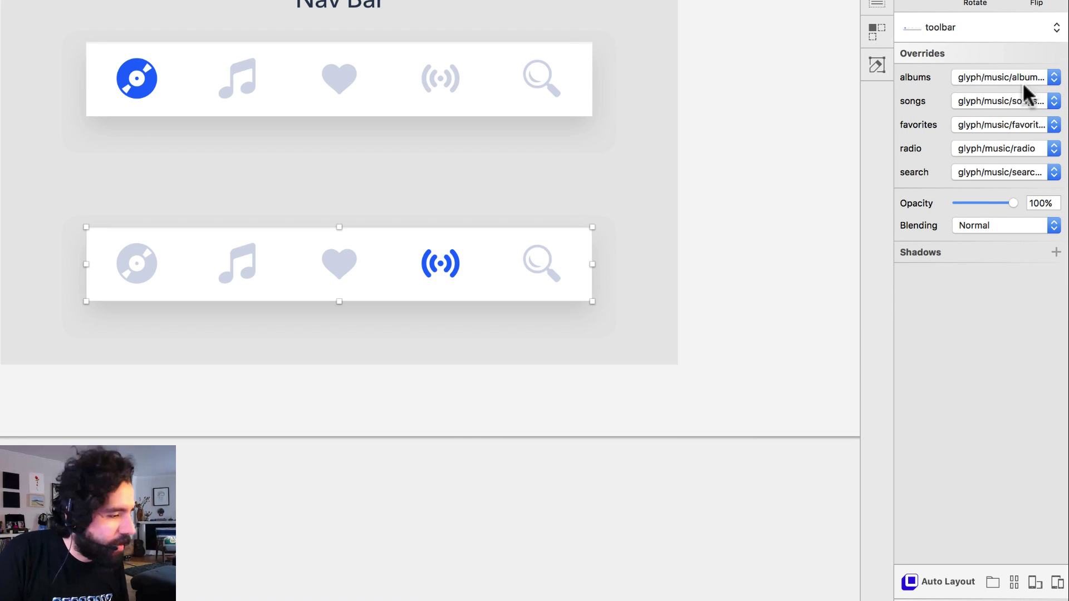
# Step: Override the duplicated toolbar's search glyph with glyph/music/search and its radio glyph with glyph/music/radio-unselected
pyautogui.click(1018, 173)
pyautogui.click(1031, 186)
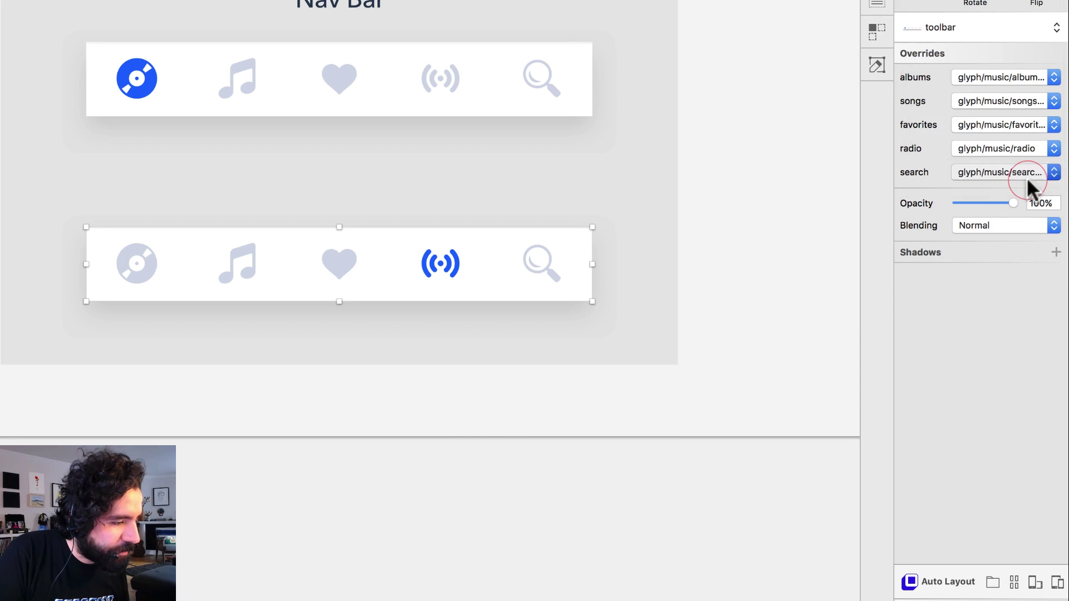
pyautogui.click(1023, 167)
pyautogui.click(1023, 153)
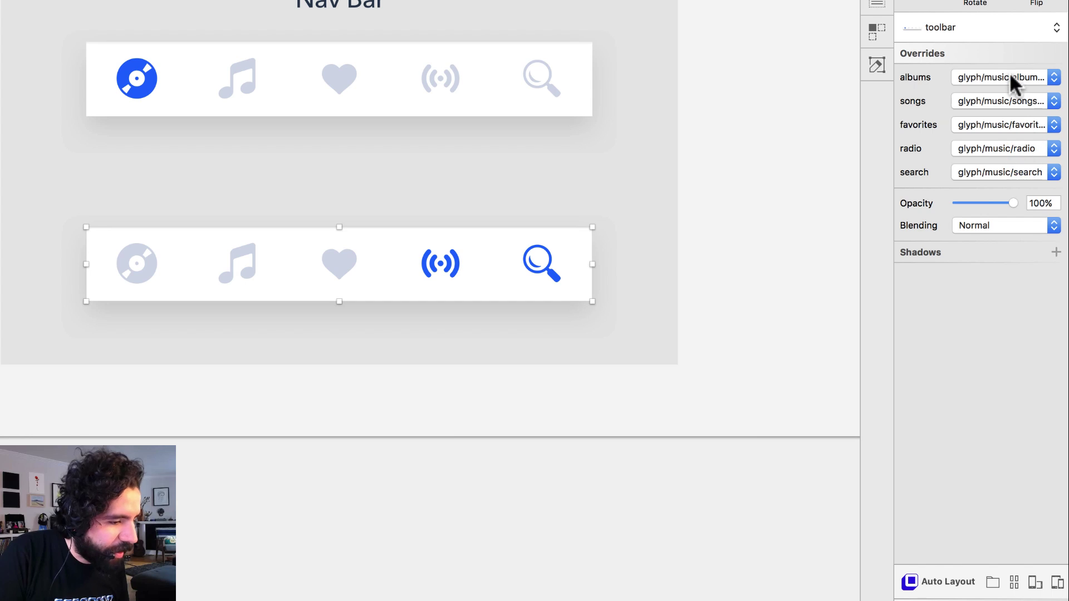
pyautogui.click(1023, 150)
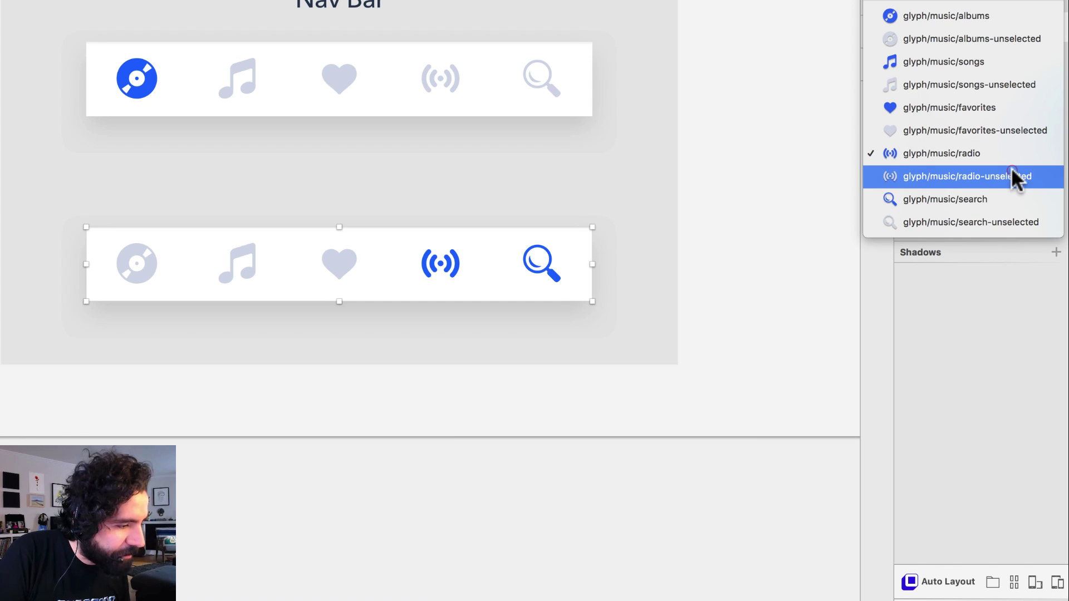
pyautogui.click(1012, 172)
pyautogui.click(527, 465)
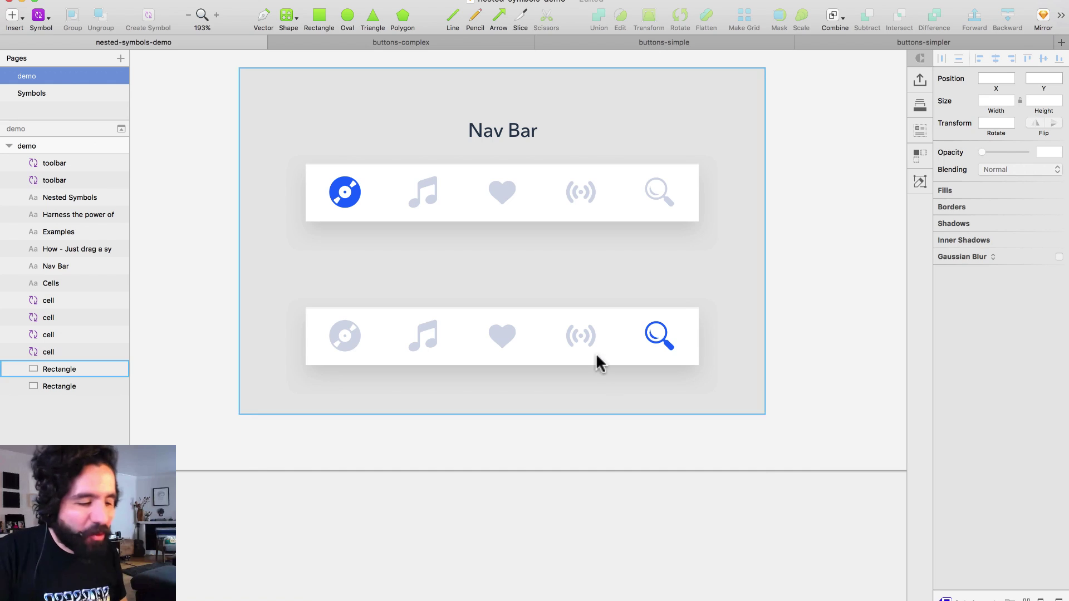
# Step: Review the whole demo page, switch to the buttons-simple document and look over its primary and secondary button variants
pyautogui.click(600, 331)
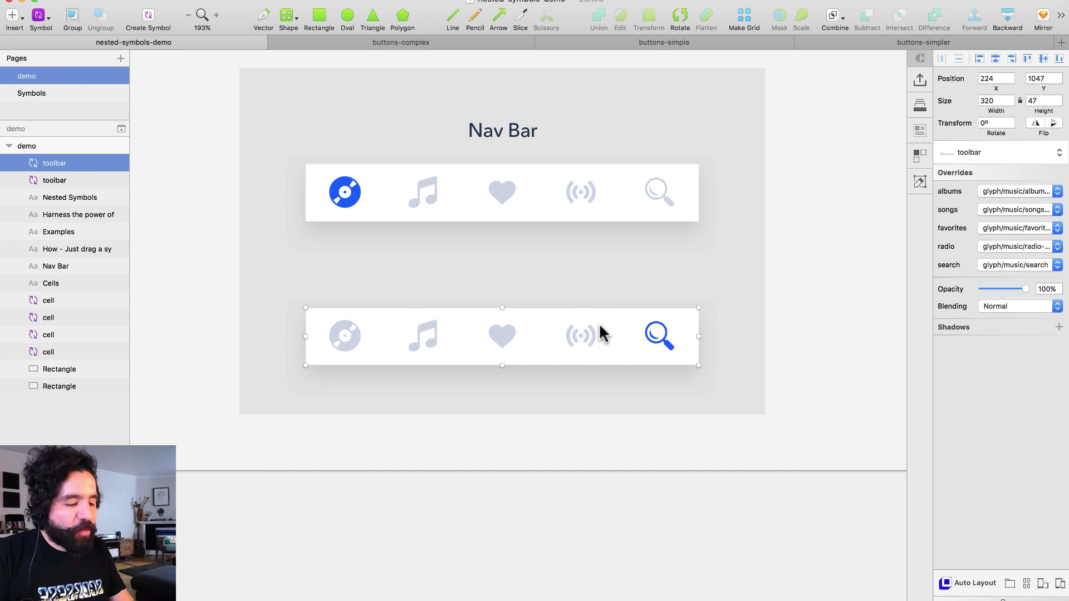
pyautogui.press('super+minus')
pyautogui.scroll(5, 599, 331)
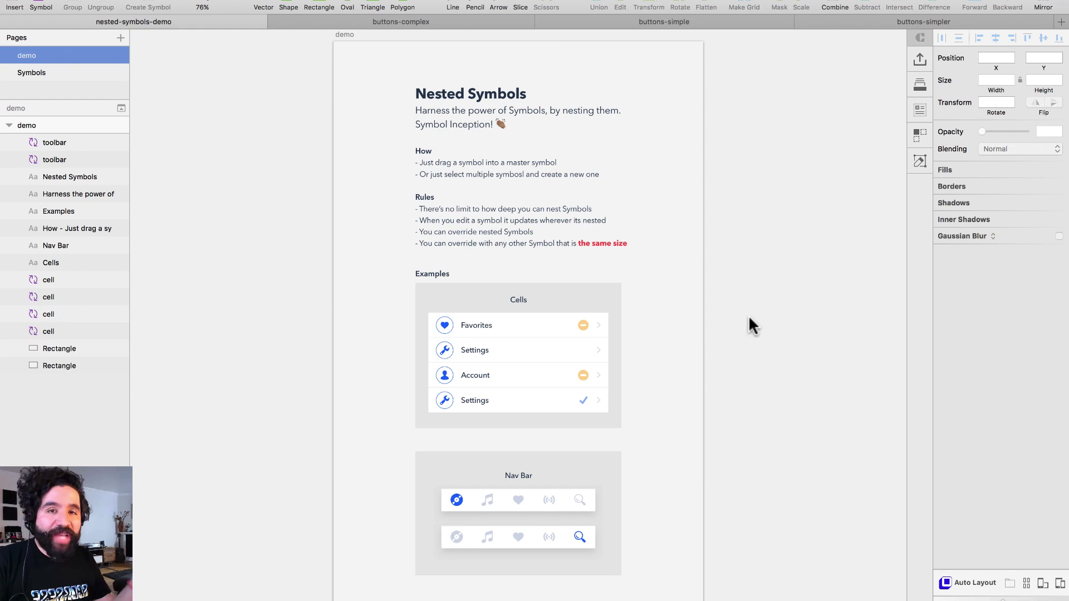
pyautogui.click(673, 22)
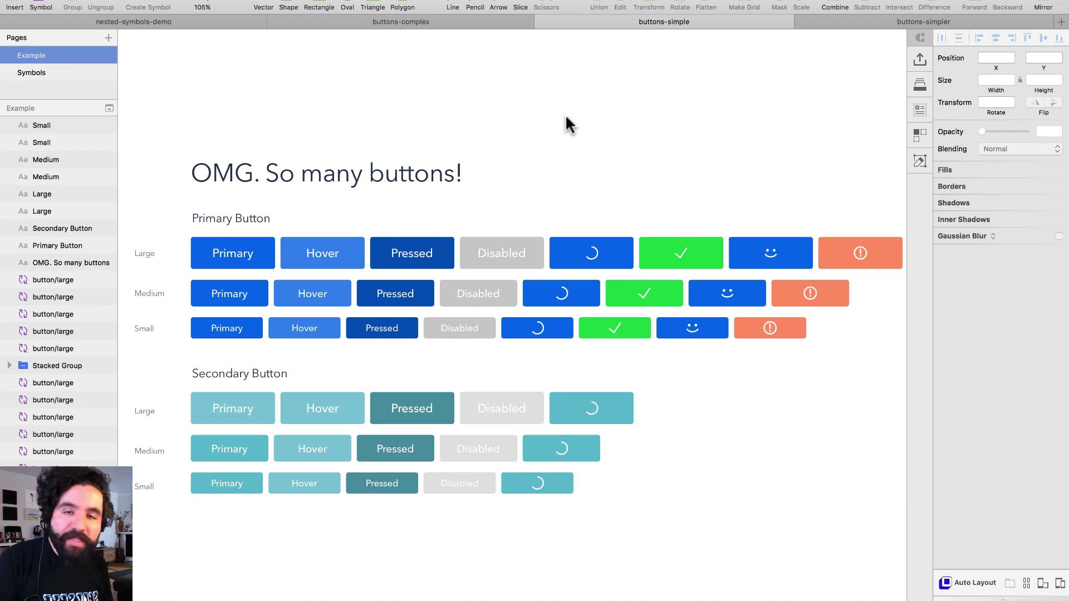
pyautogui.scroll(-5, 565, 124)
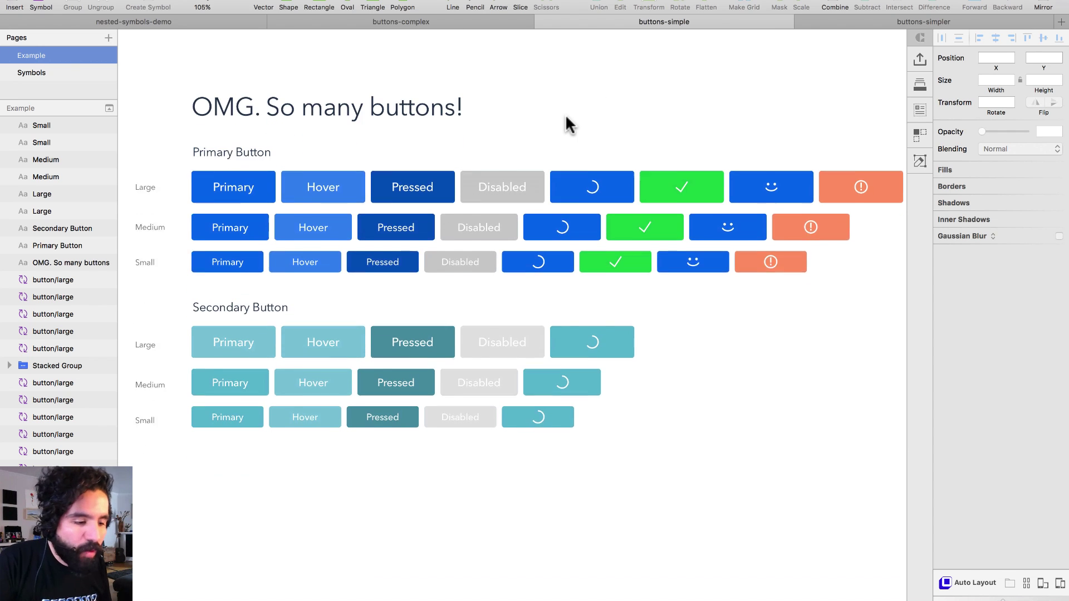
pyautogui.scroll(6, 367, 220)
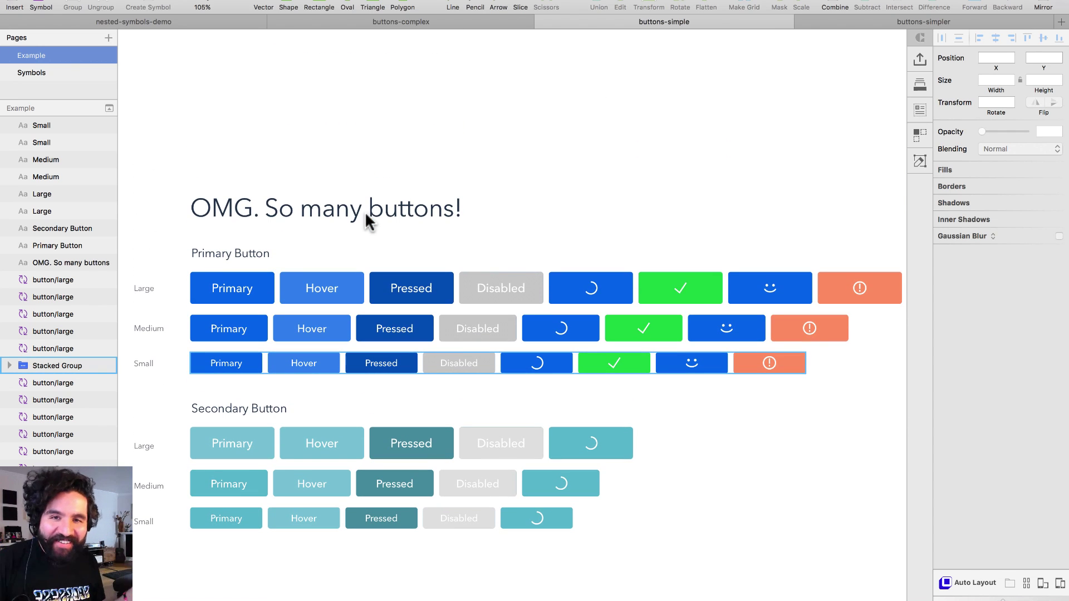
# Step: Inspect the overrides of the large Primary button and open its master symbol
pyautogui.click(252, 277)
pyautogui.scroll(-2, 253, 278)
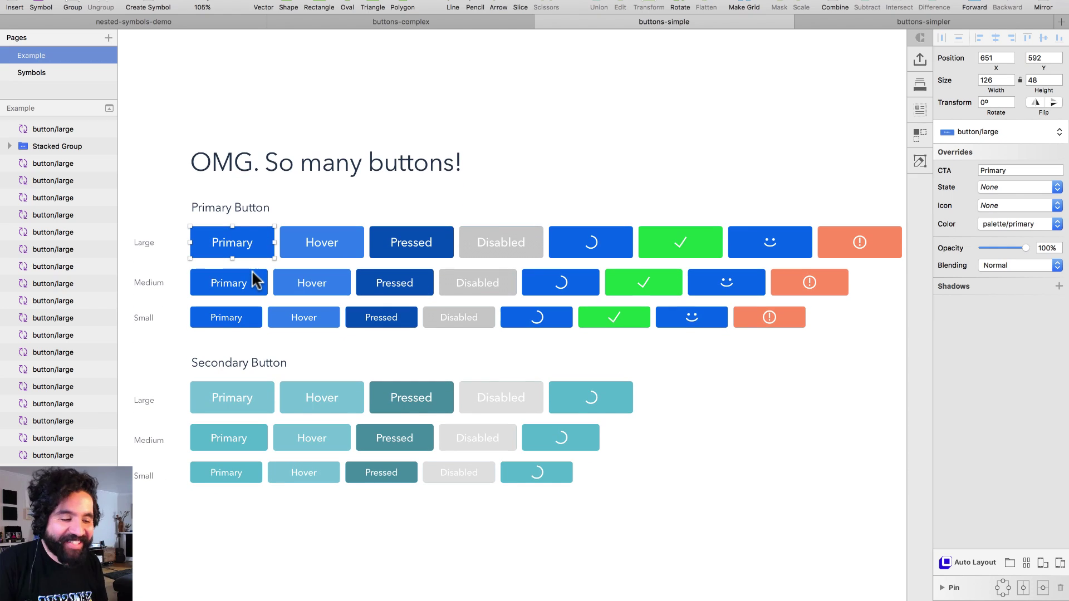
pyautogui.click(327, 188)
pyautogui.click(224, 244)
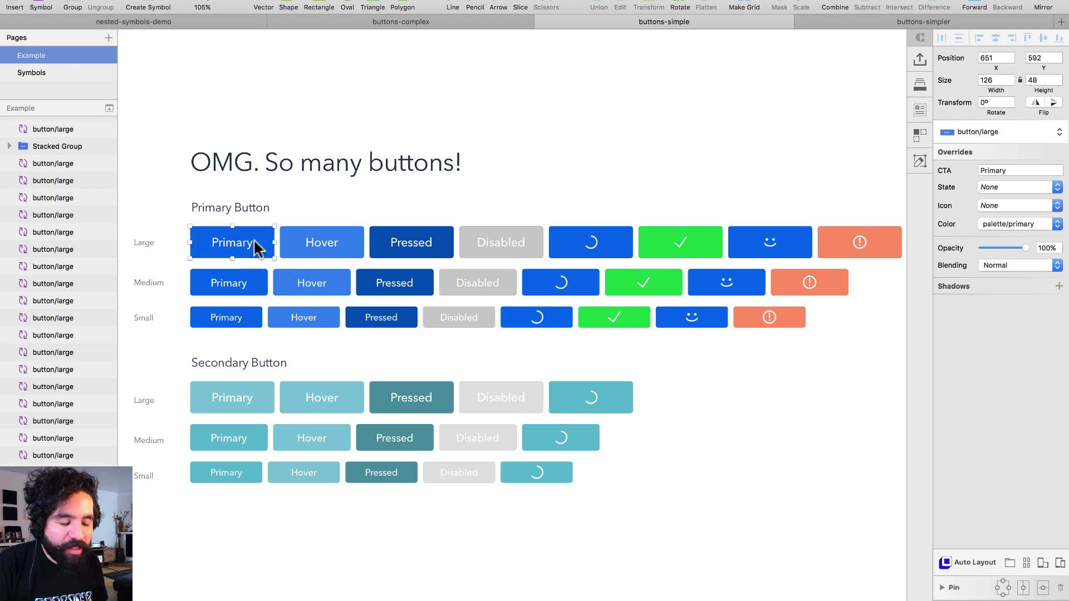
pyautogui.doubleClick(254, 242)
pyautogui.click(497, 360)
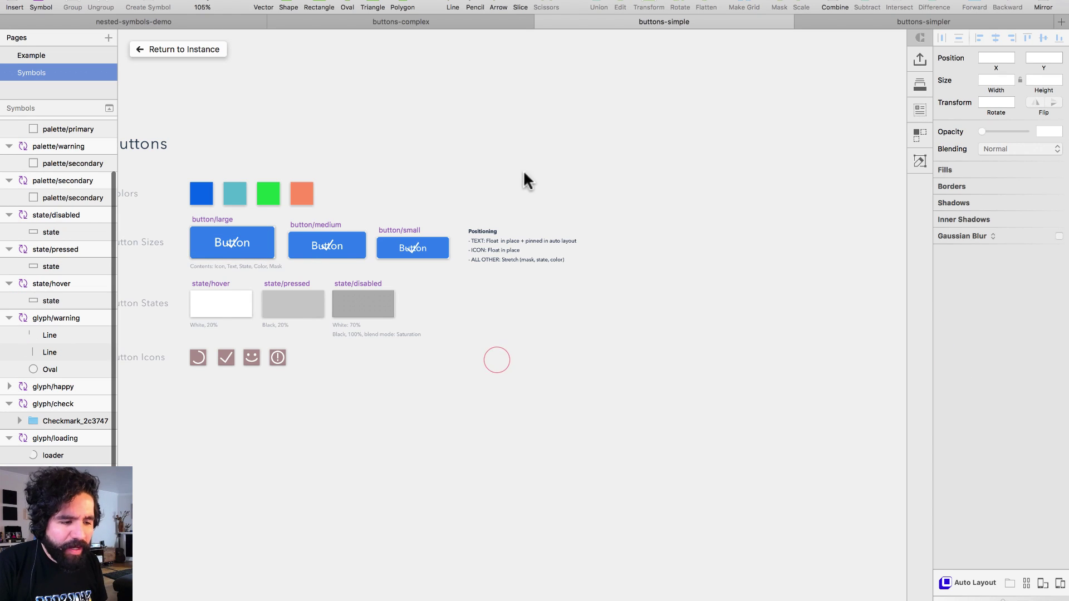
# Step: Look over the Buttons symbols page with its colors, sizes, states and icons, checking the group of section labels
pyautogui.moveTo(517, 146); pyautogui.dragTo(106, 428)
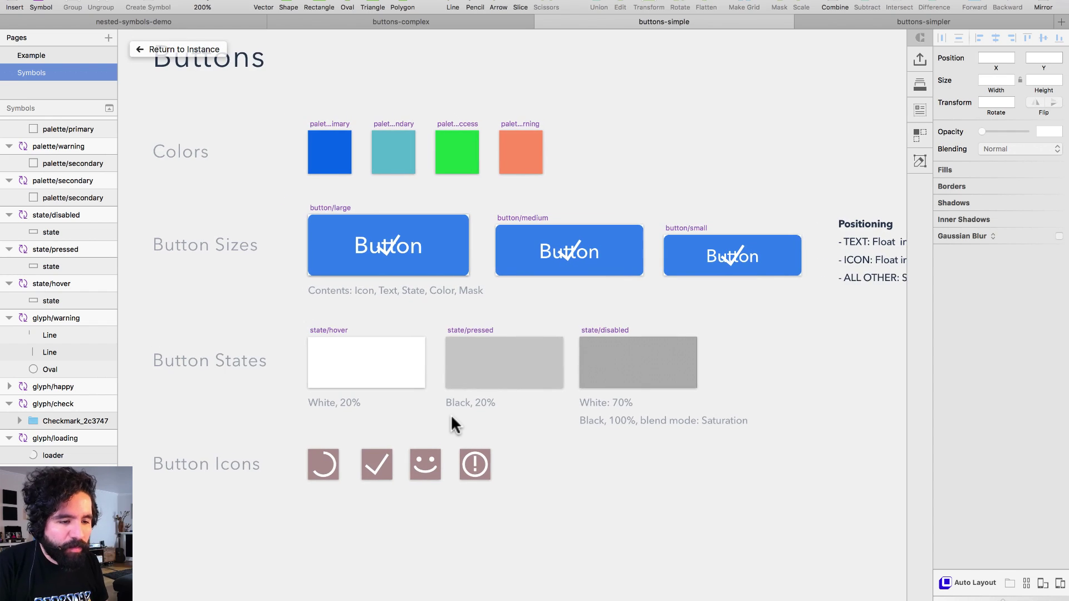
pyautogui.press('super+minus')
pyautogui.moveTo(306, 163); pyautogui.dragTo(705, 466)
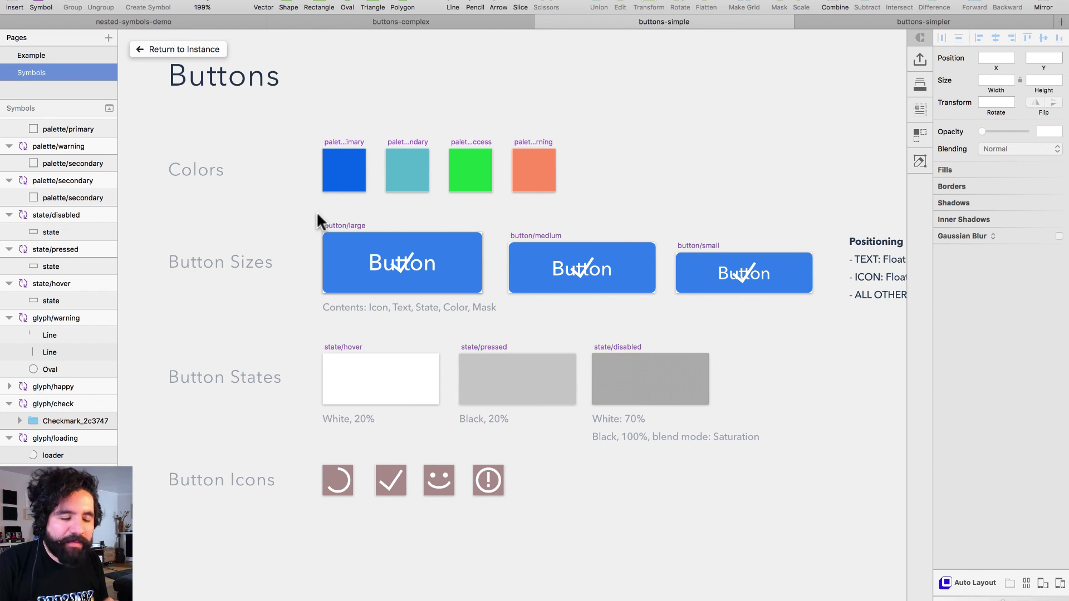
pyautogui.click(210, 168)
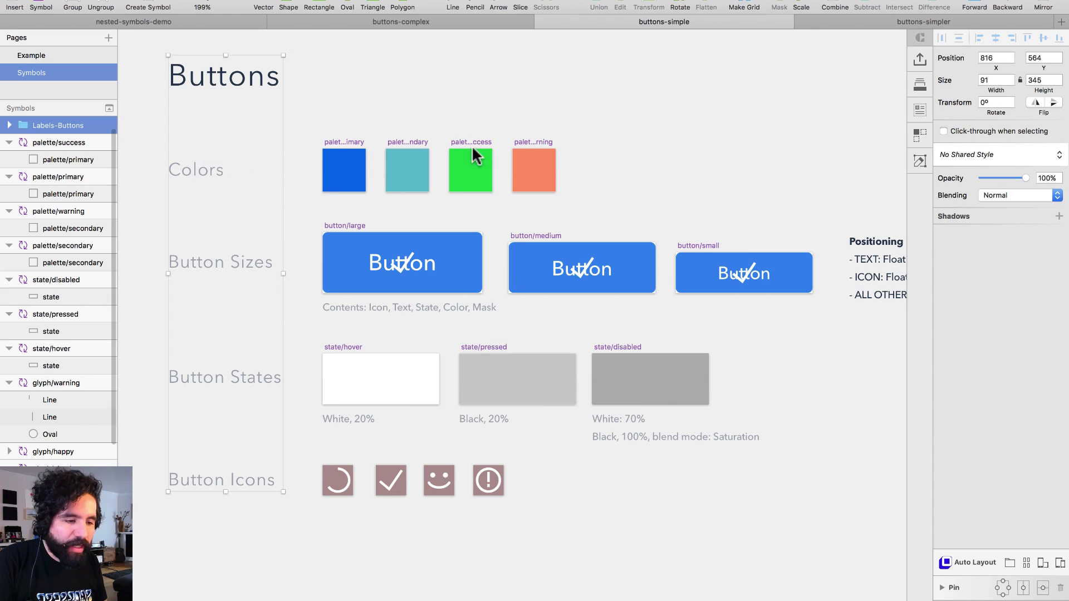
pyautogui.click(482, 132)
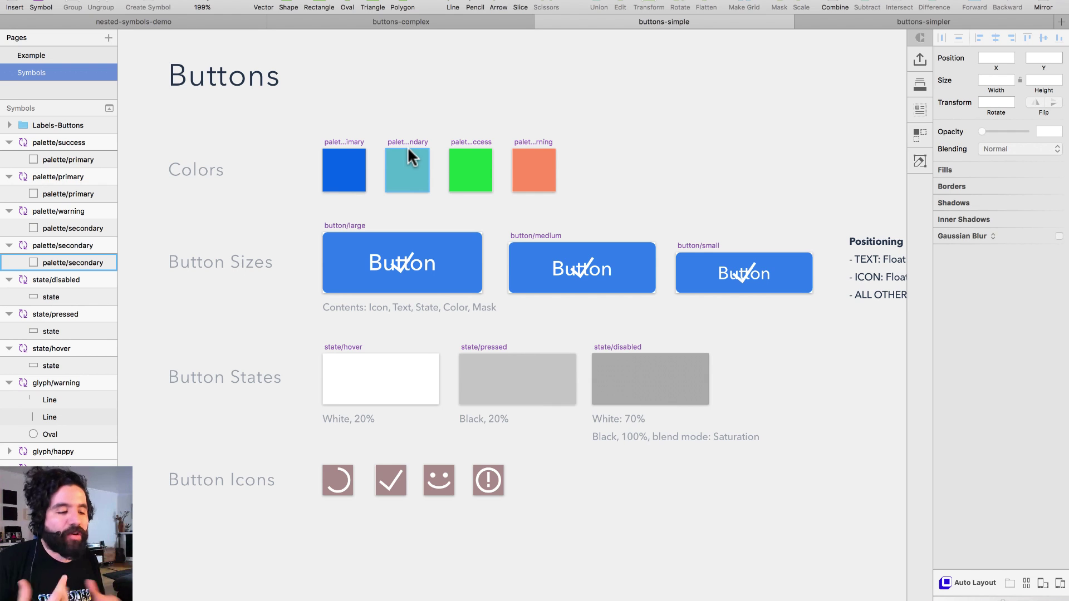
# Step: Inspect the button/large master and its text layer, plus the button/medium and button/small masters
pyautogui.click(345, 225)
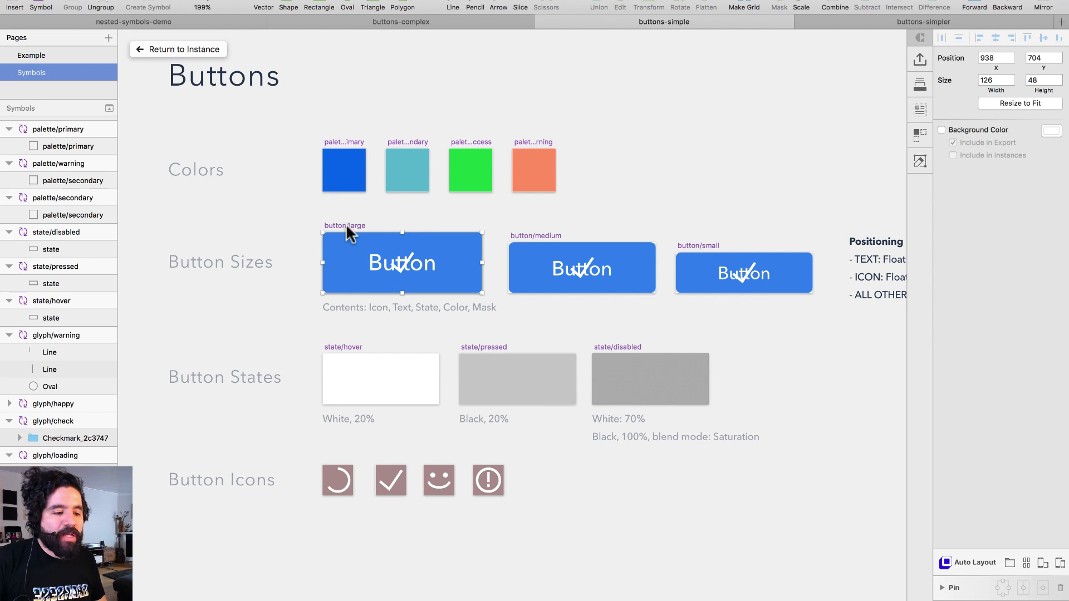
pyautogui.click(374, 268)
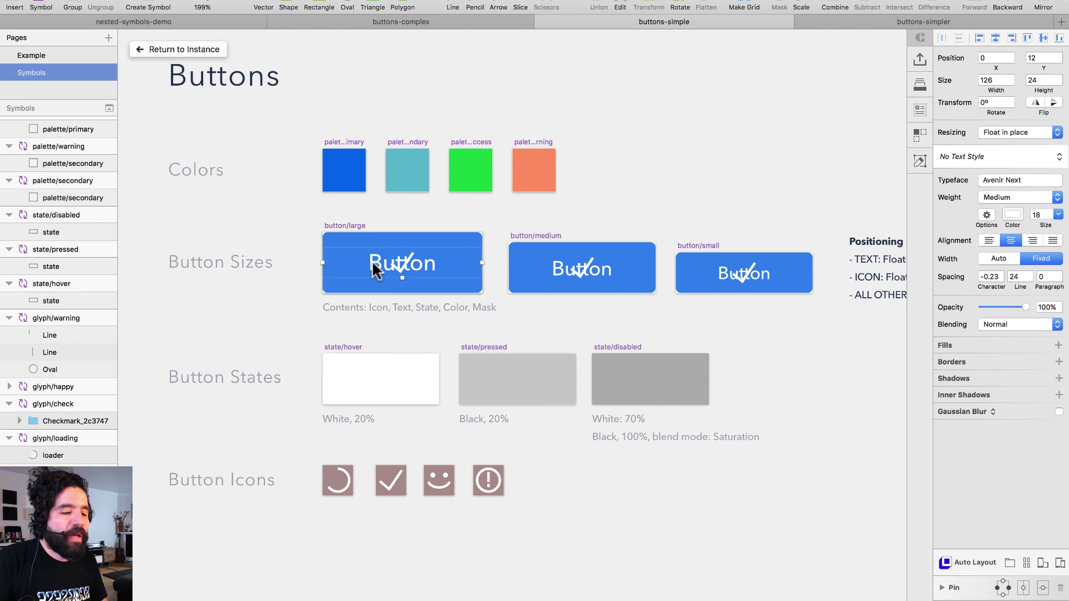
pyautogui.click(357, 225)
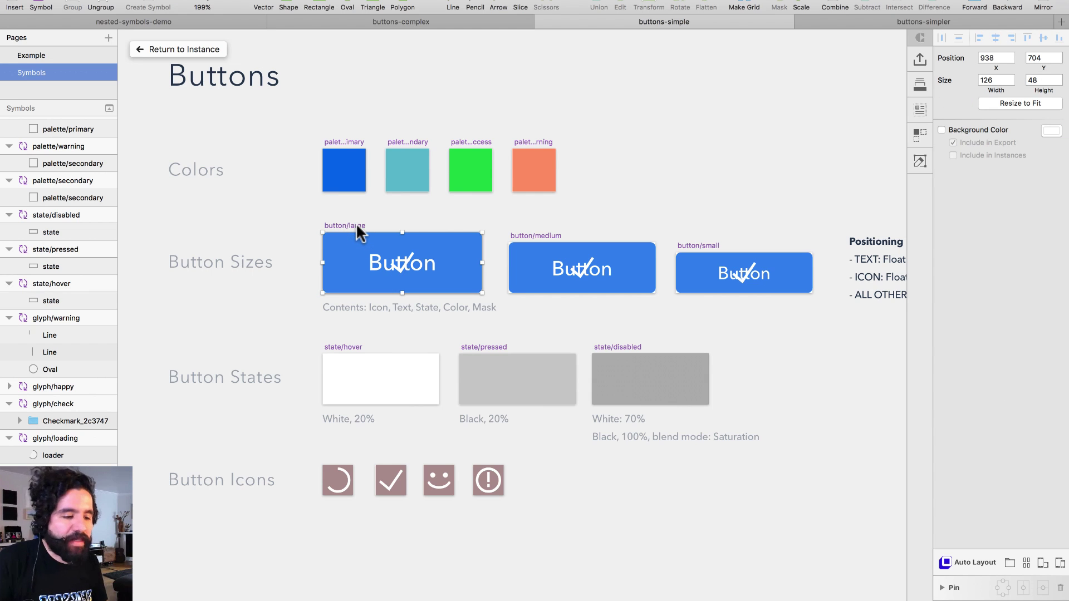
pyautogui.click(529, 236)
pyautogui.click(693, 246)
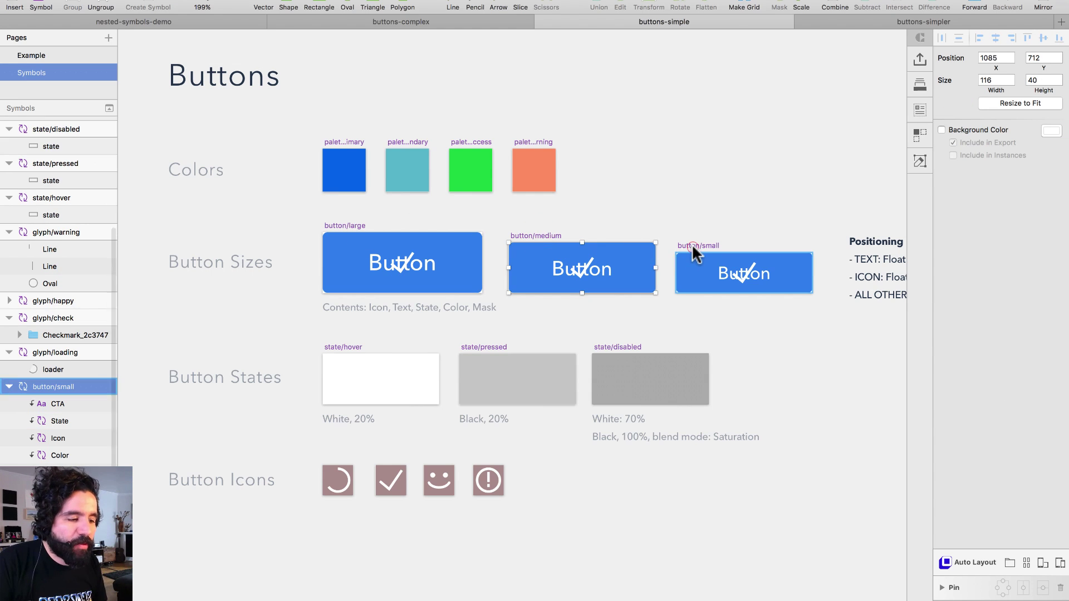
# Step: Examine the nested layers of button/large one by one: CTA, State, Icon and Color
pyautogui.click(345, 225)
pyautogui.press('z')
pyautogui.moveTo(320, 228); pyautogui.dragTo(565, 400)
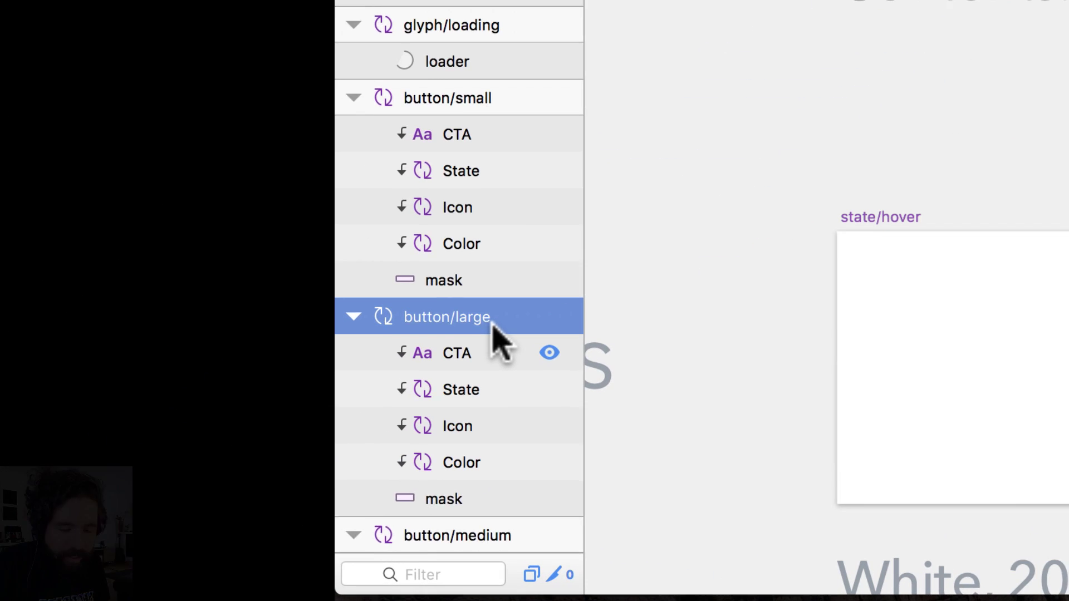
pyautogui.scroll(-3, 74, 500)
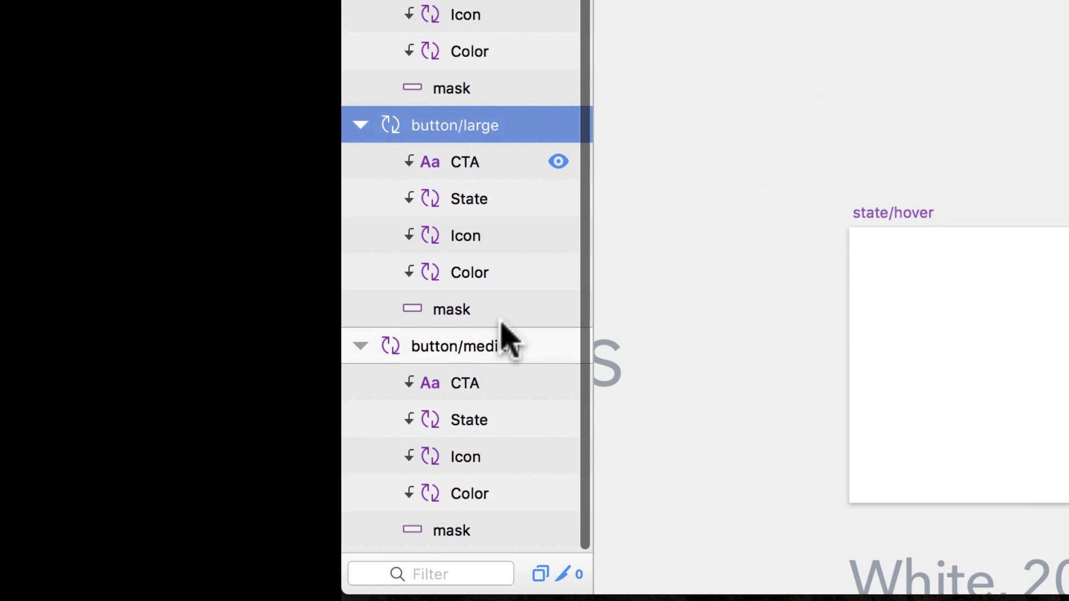
pyautogui.click(467, 168)
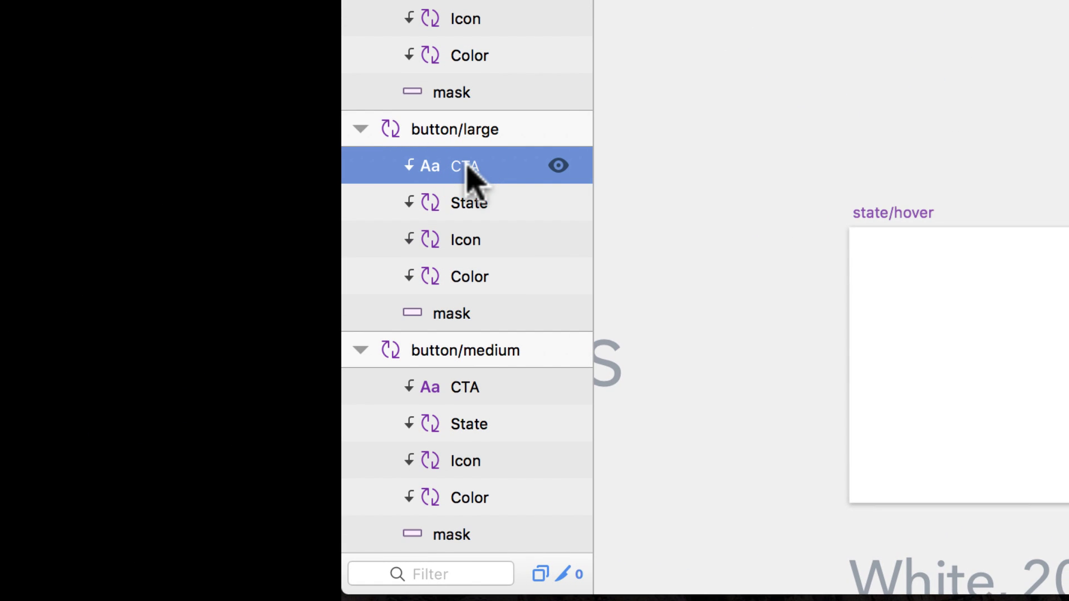
pyautogui.click(478, 203)
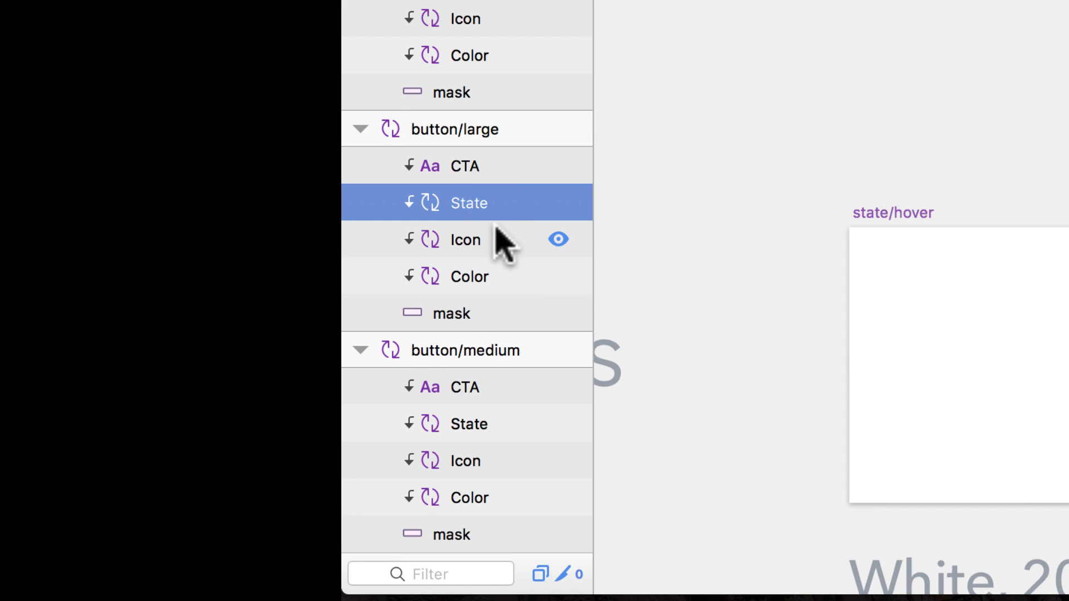
pyautogui.click(490, 240)
pyautogui.click(488, 277)
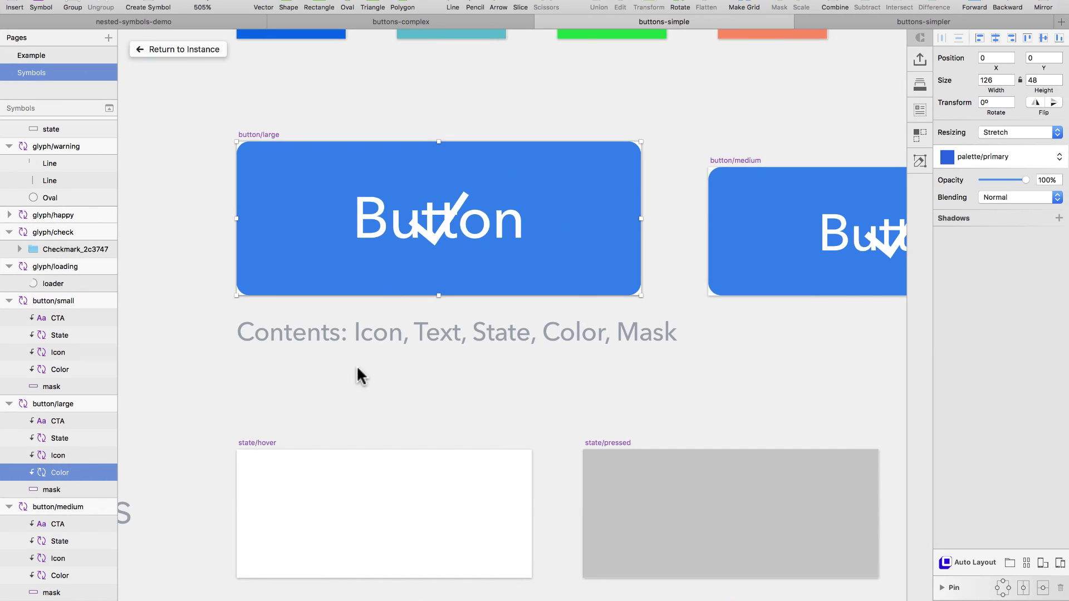
# Step: Review the palette symbols behind the Color layer, and compare button/large's State layer with the button state symbols
pyautogui.scroll(5, 439, 332)
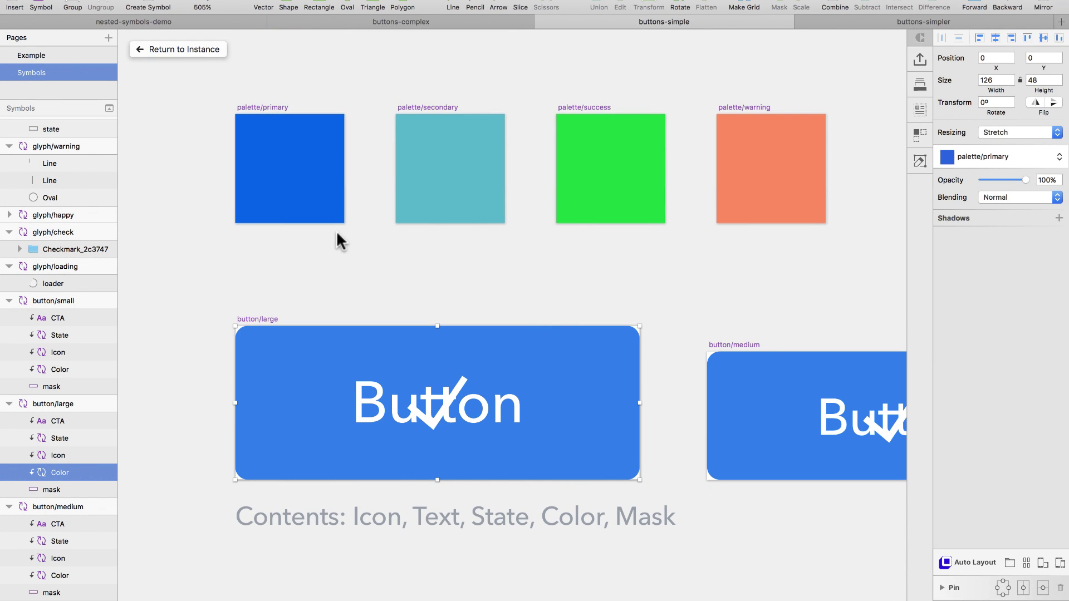
pyautogui.scroll(-5, 341, 238)
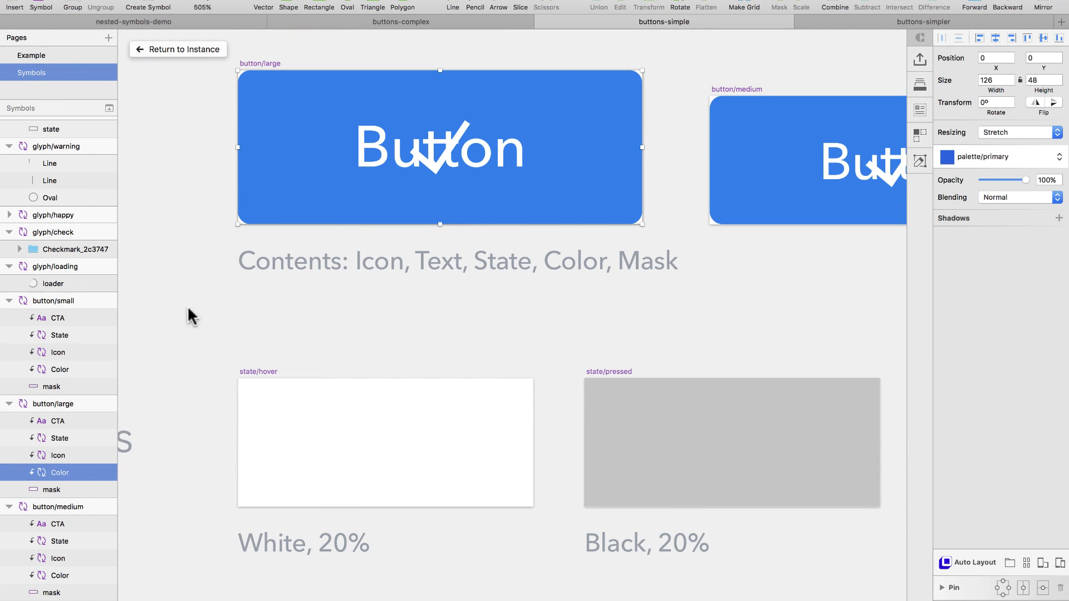
pyautogui.click(79, 438)
pyautogui.scroll(-3, 479, 370)
pyautogui.press('super+minus')
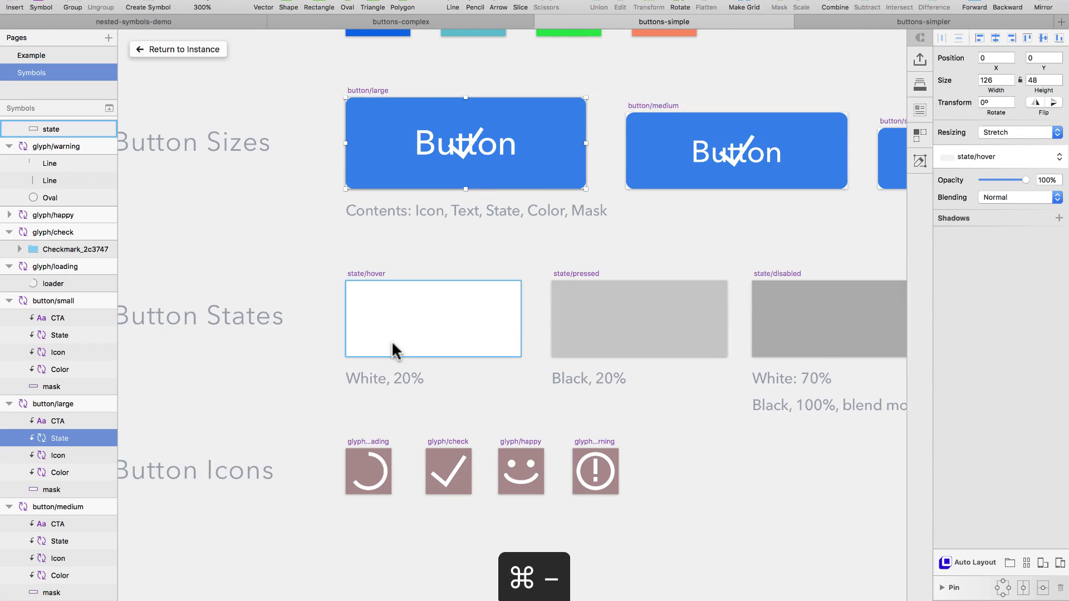
pyautogui.scroll(2, 226, 249)
# Step: Inspect the state/hover master and the fill settings of the state rectangle inside it
pyautogui.click(215, 270)
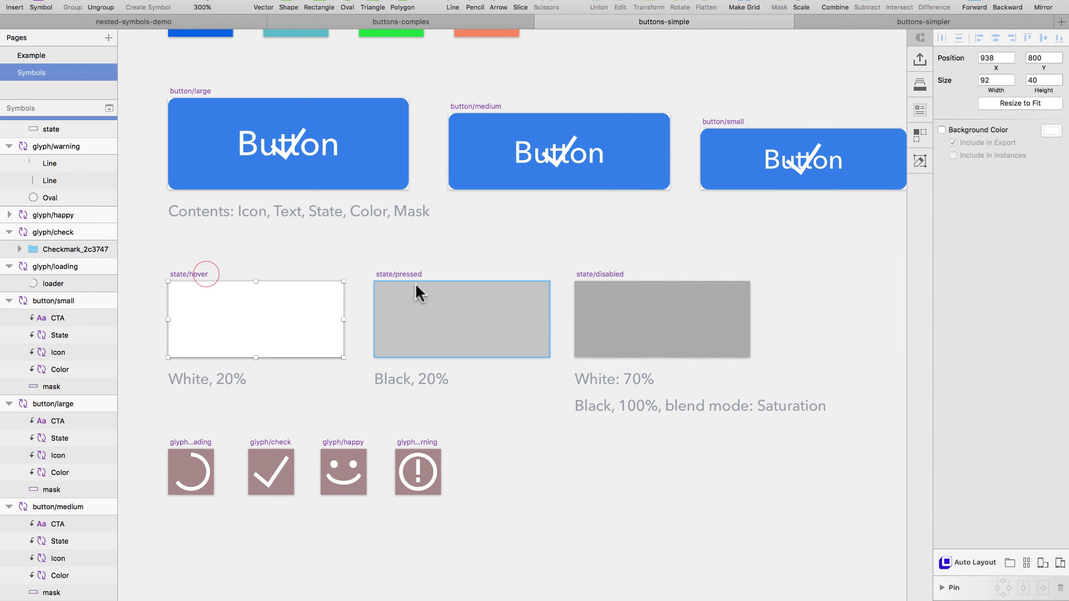
pyautogui.click(234, 252)
pyautogui.click(195, 304)
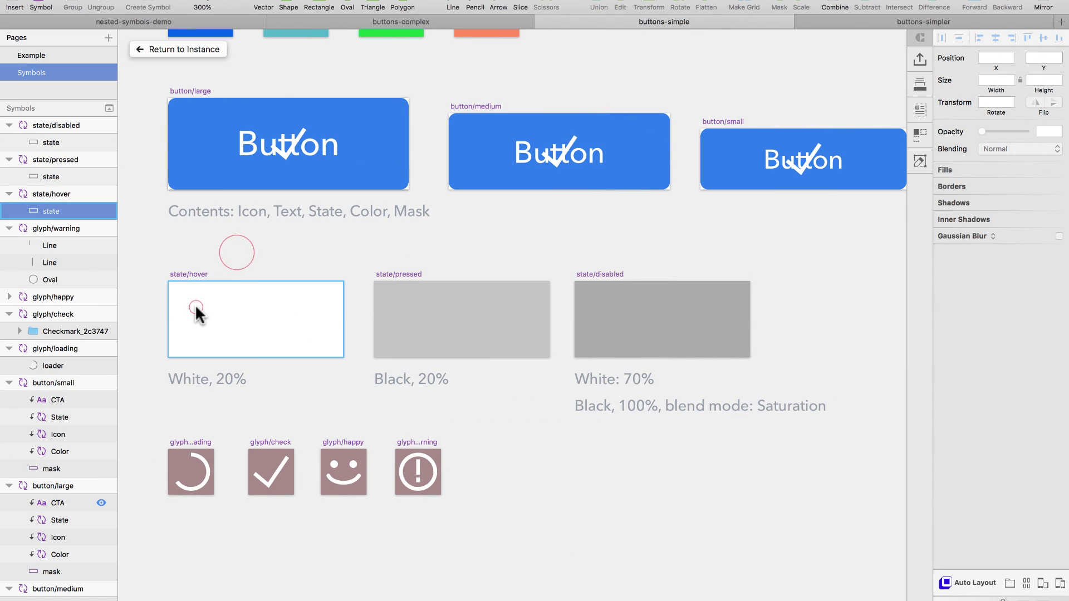
pyautogui.click(194, 272)
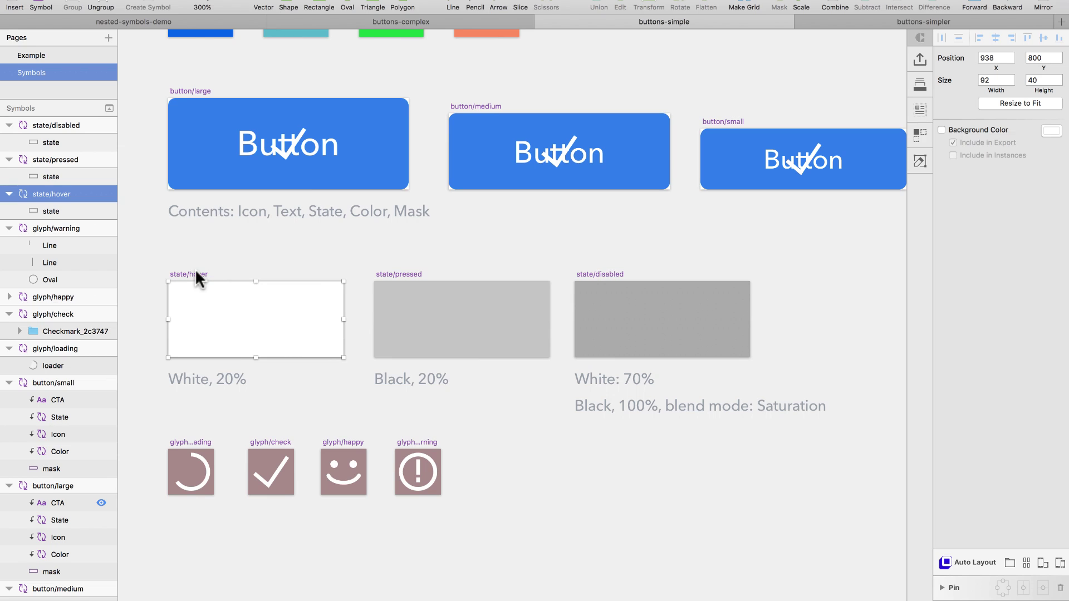
pyautogui.click(214, 323)
pyautogui.click(57, 210)
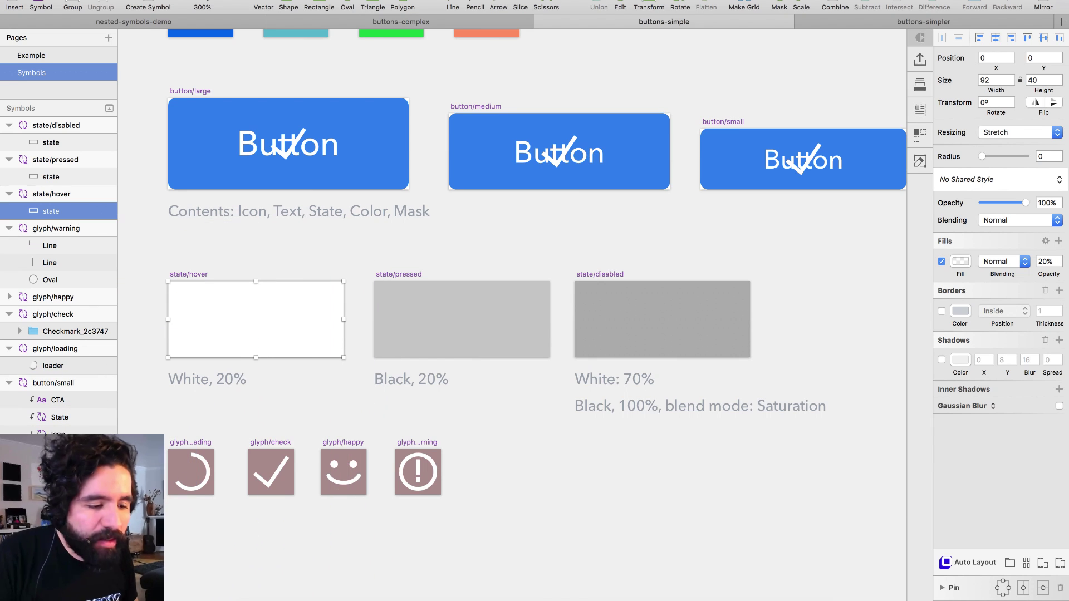
# Step: Inspect the state/pressed master and check the fill color of its state rectangle
pyautogui.click(403, 271)
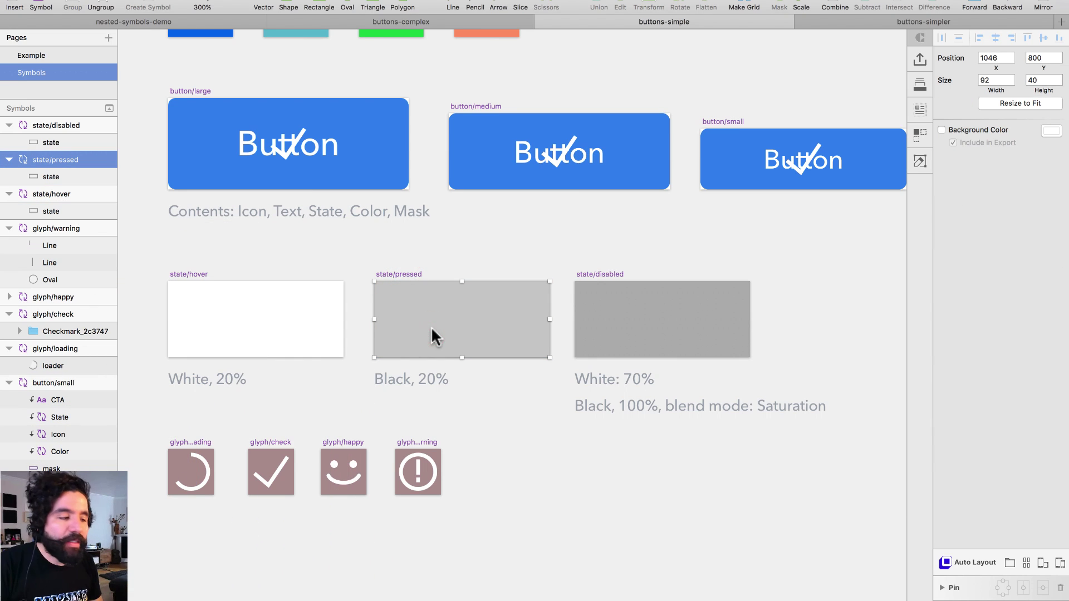
pyautogui.click(535, 258)
pyautogui.click(500, 308)
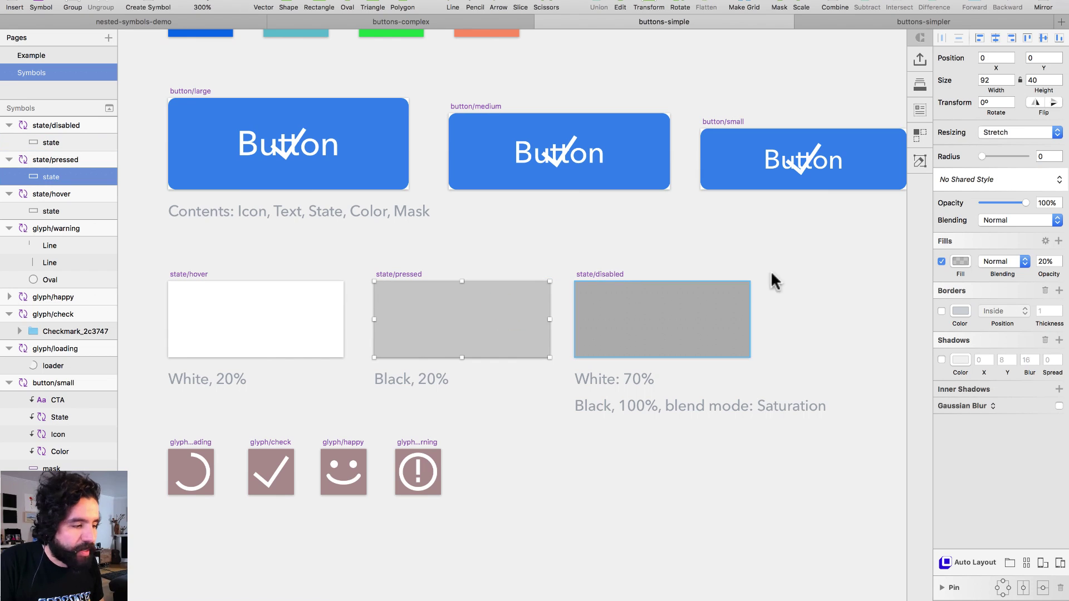
pyautogui.click(960, 261)
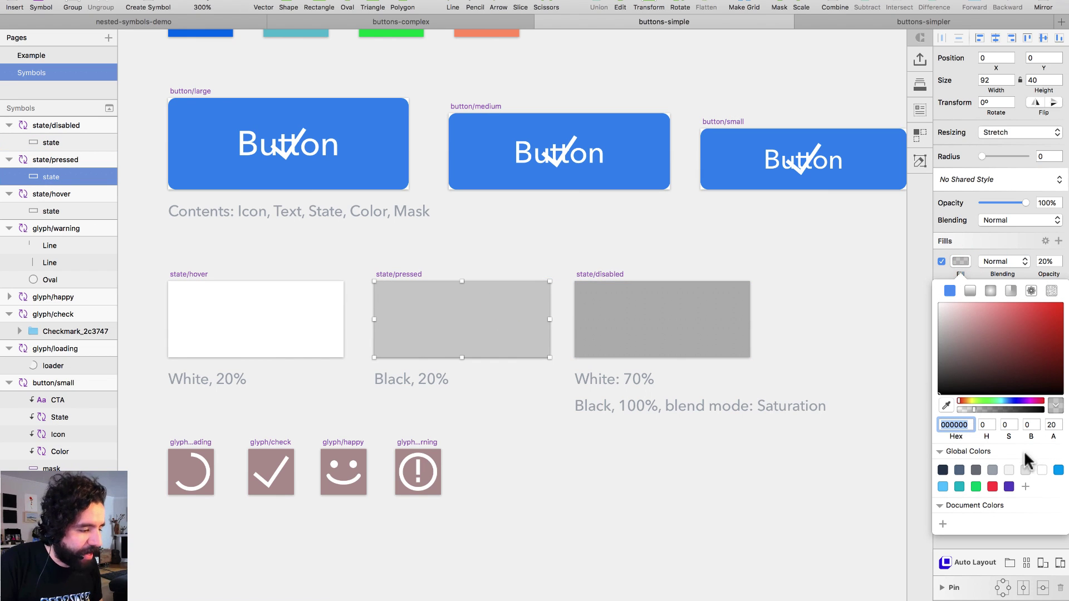
pyautogui.click(572, 254)
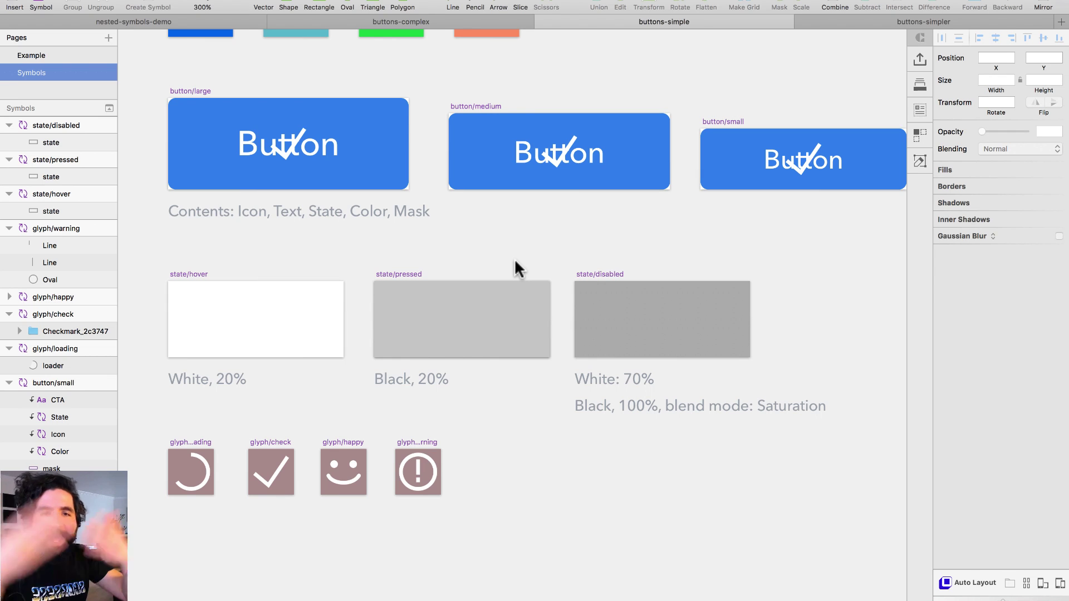
# Step: Examine the two fills of the state/disabled rectangle and the blending mode options of its black fill
pyautogui.click(622, 262)
pyautogui.click(617, 301)
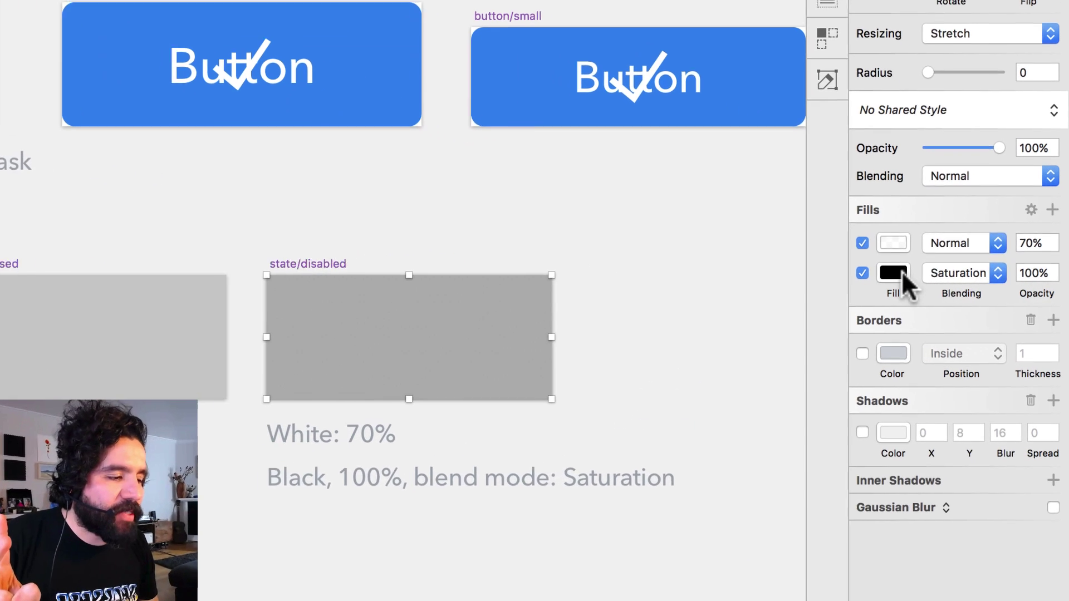
pyautogui.click(1000, 280)
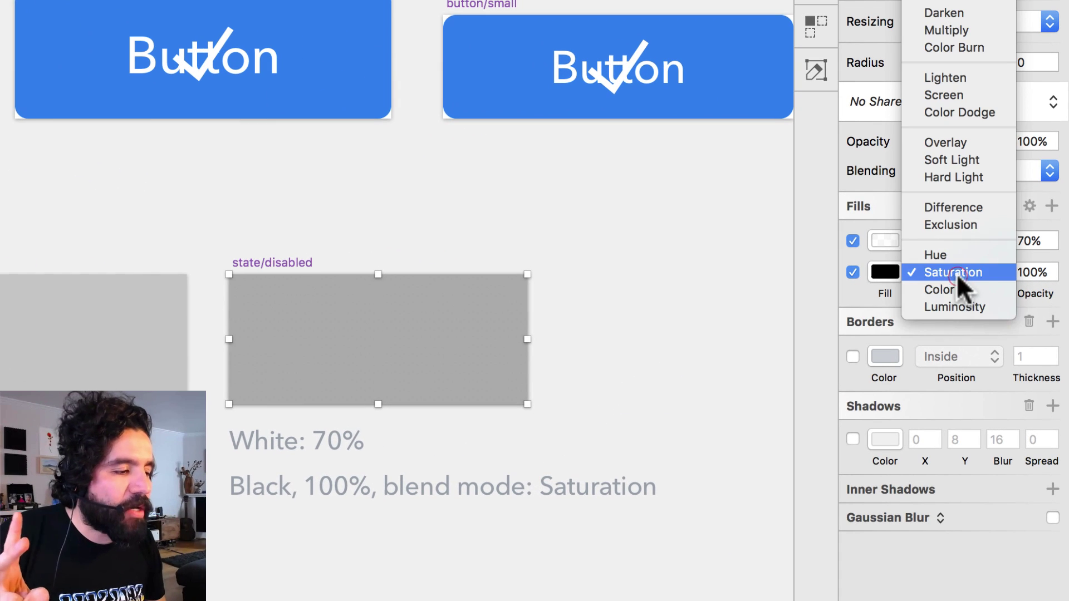
pyautogui.click(988, 272)
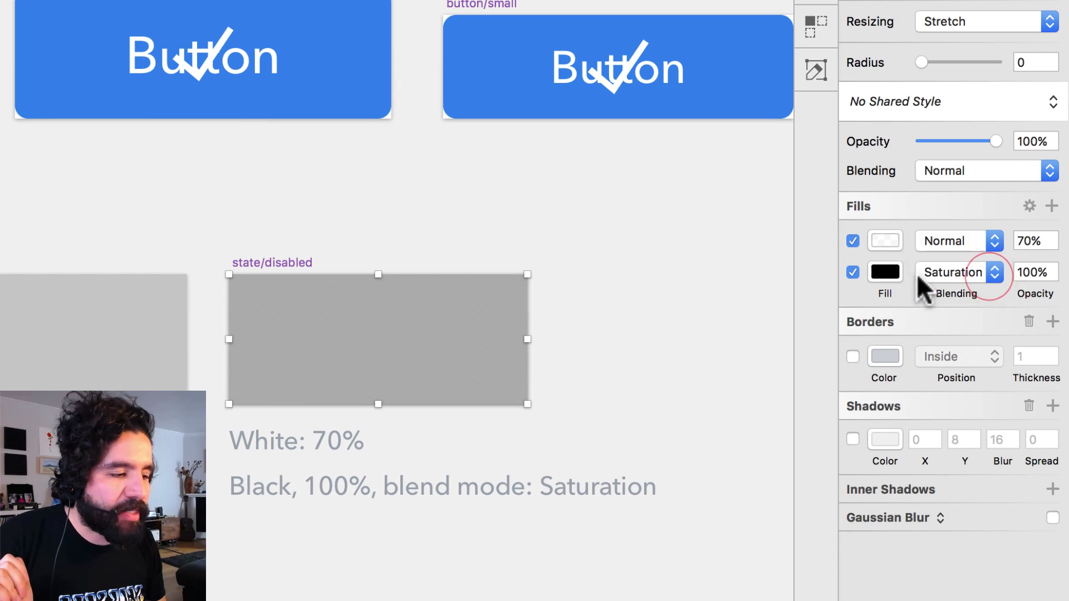
pyautogui.click(998, 274)
pyautogui.click(995, 270)
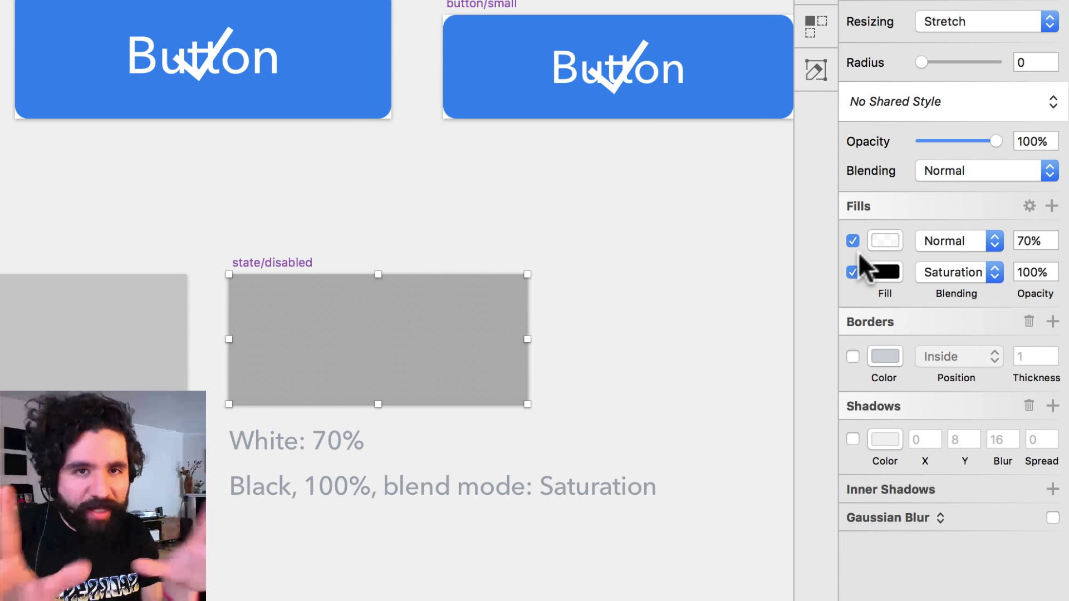
pyautogui.click(338, 212)
# Step: Inspect the size and background color settings of the glyph/loading master among the button icons
pyautogui.scroll(-1, 339, 217)
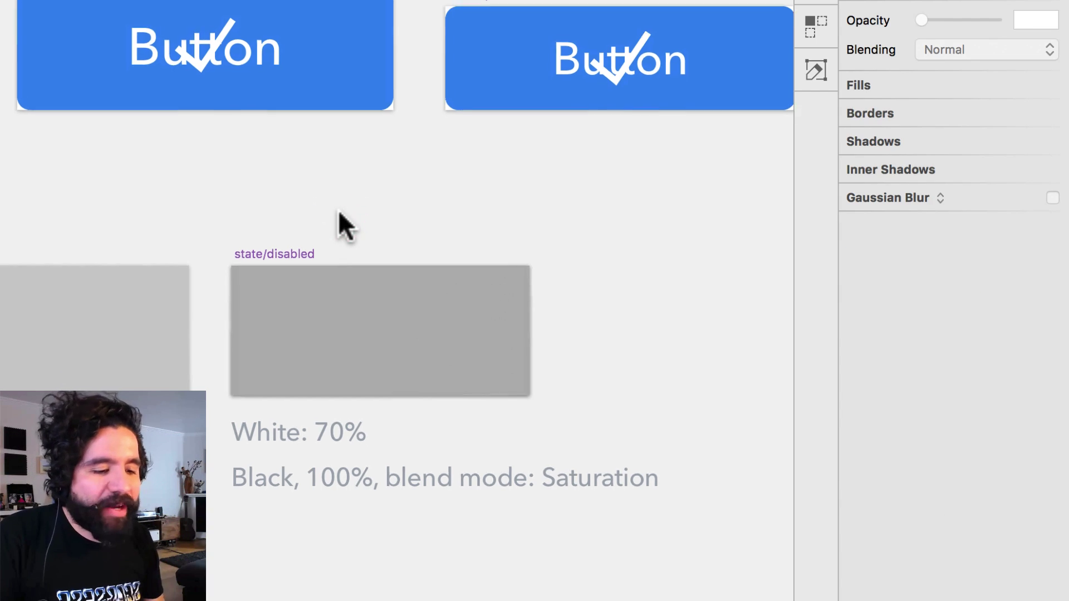
pyautogui.hscroll(-3, 338, 217)
pyautogui.click(241, 429)
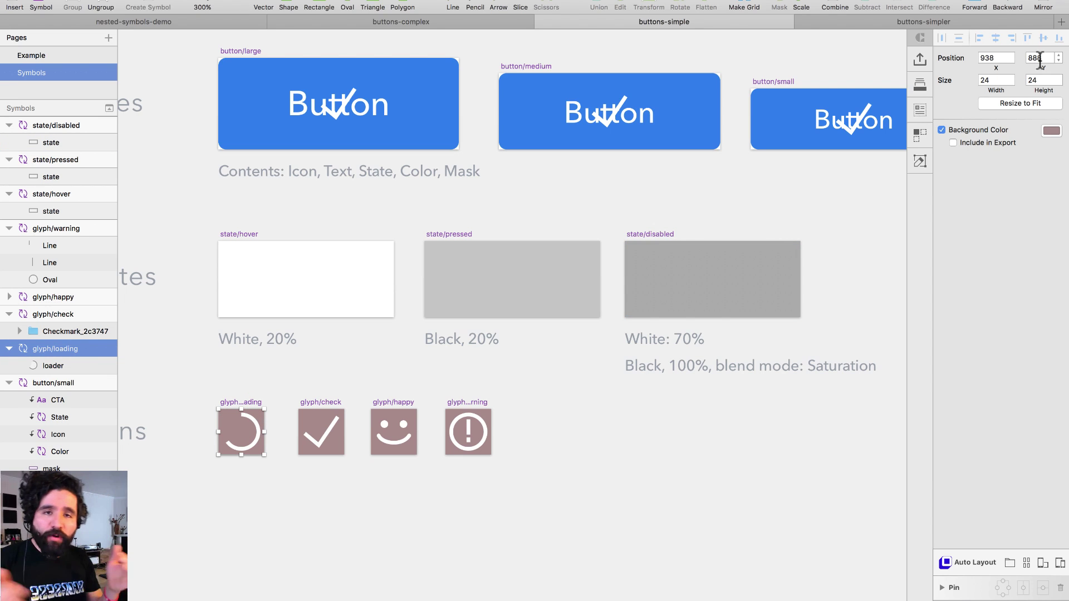
pyautogui.click(660, 419)
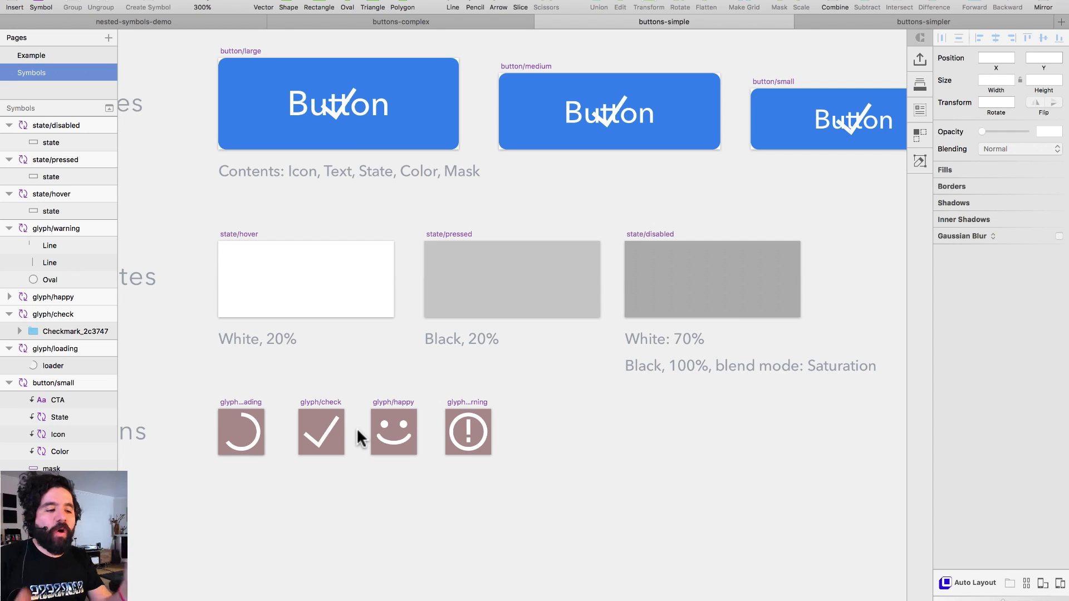
# Step: Set the resizing behavior of the CTA text inside the button/large symbol to Resize object
pyautogui.press('super+minus')
pyautogui.hscroll(3, 736, 277)
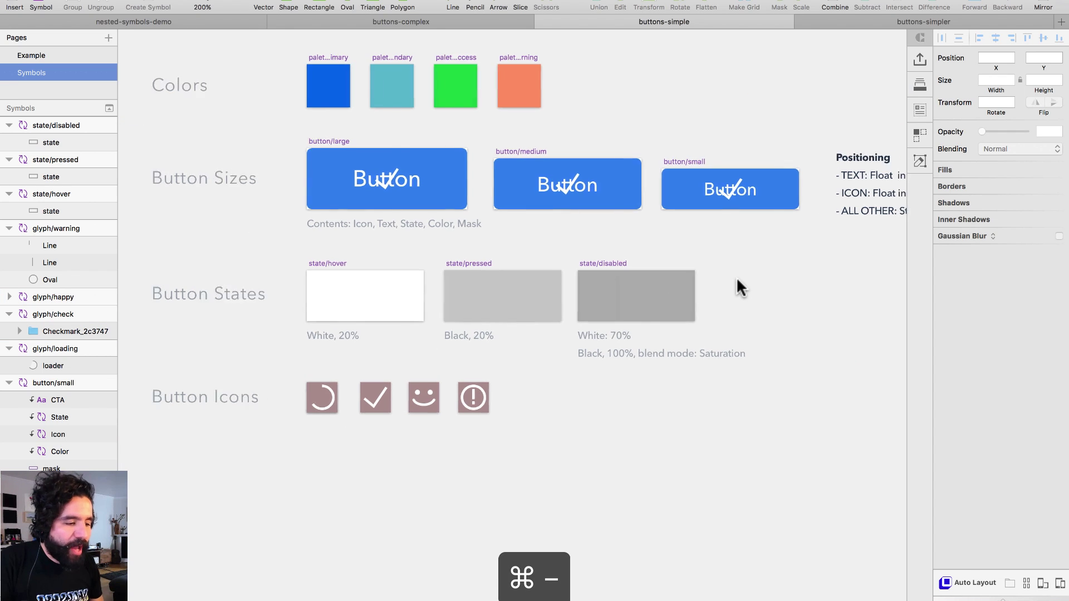
pyautogui.scroll(2, 596, 312)
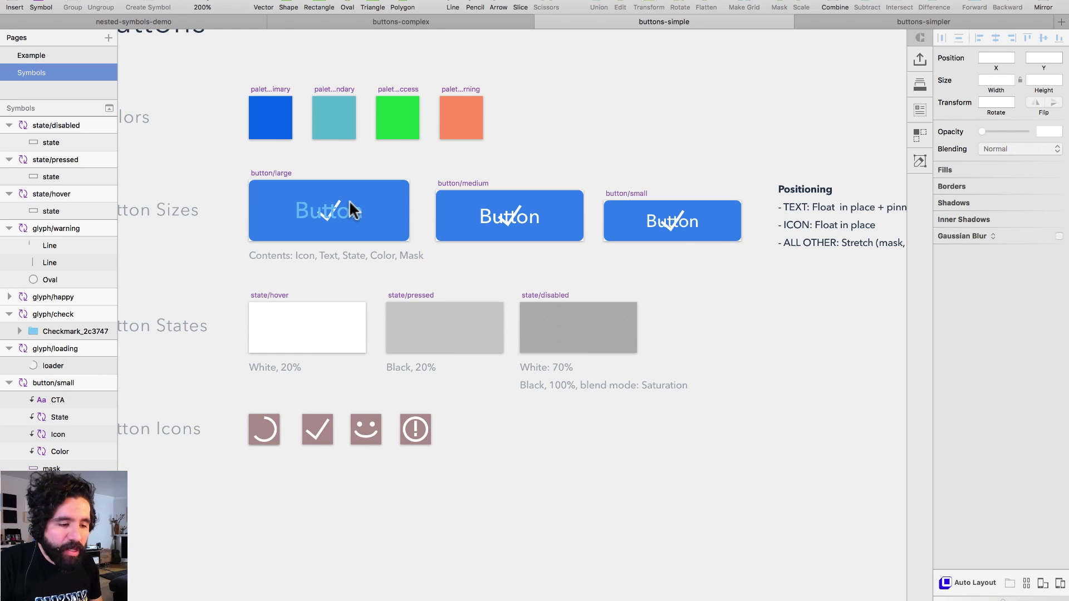
pyautogui.doubleClick(367, 234)
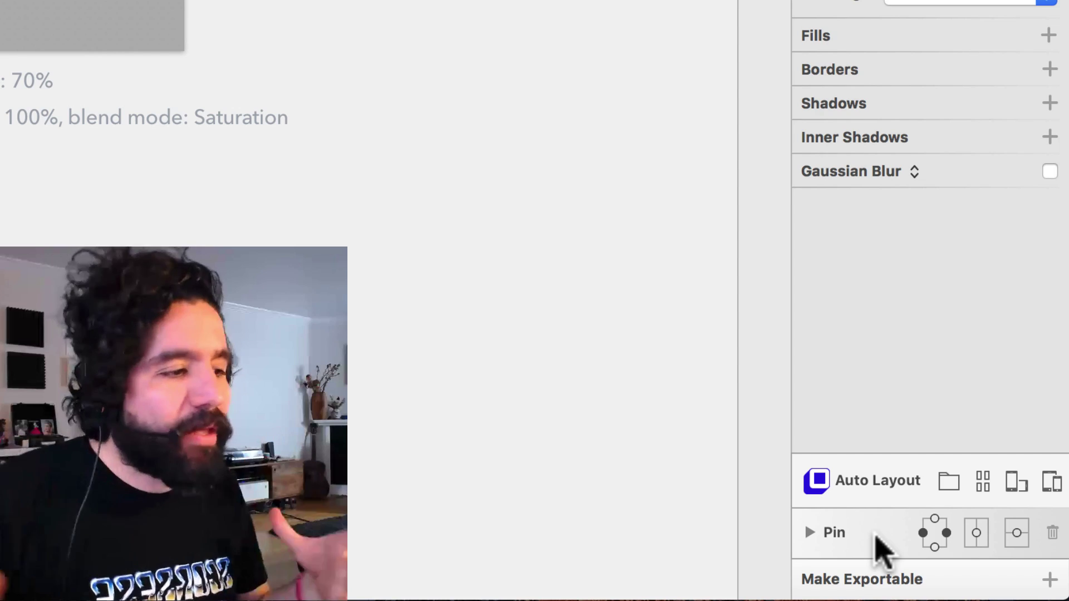
pyautogui.click(938, 177)
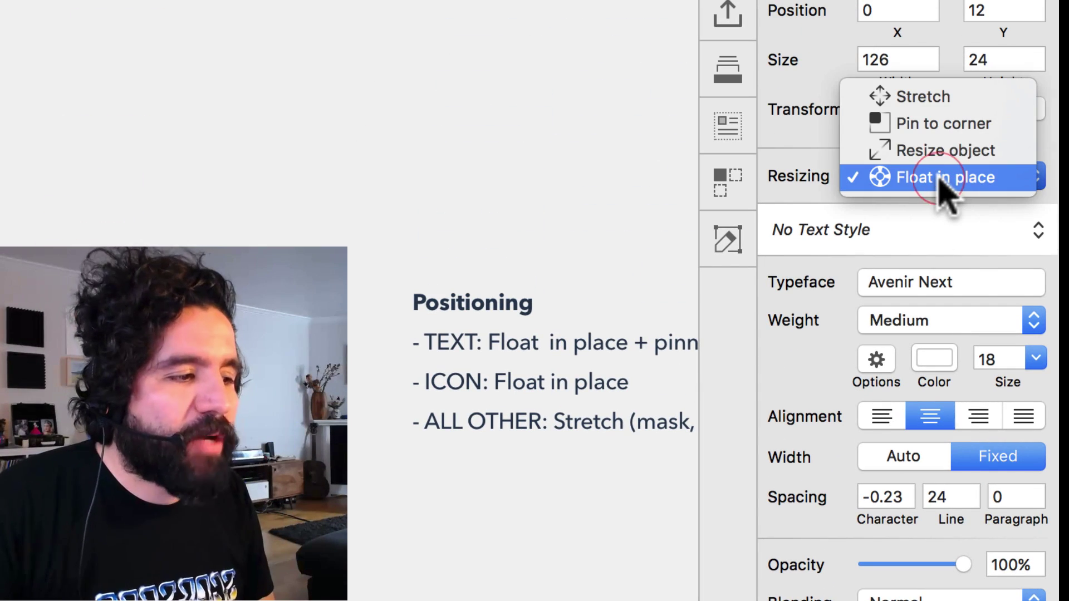
pyautogui.click(977, 151)
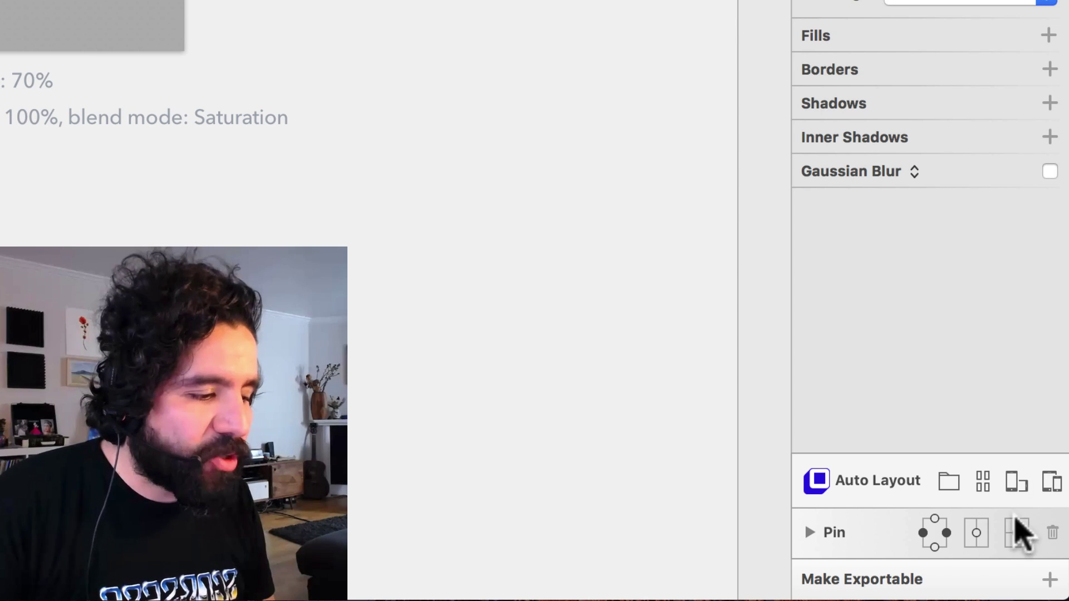
# Step: Remove the left and right pins from the button/large CTA text and pin it to the horizontal and vertical center
pyautogui.click(922, 532)
pyautogui.click(946, 532)
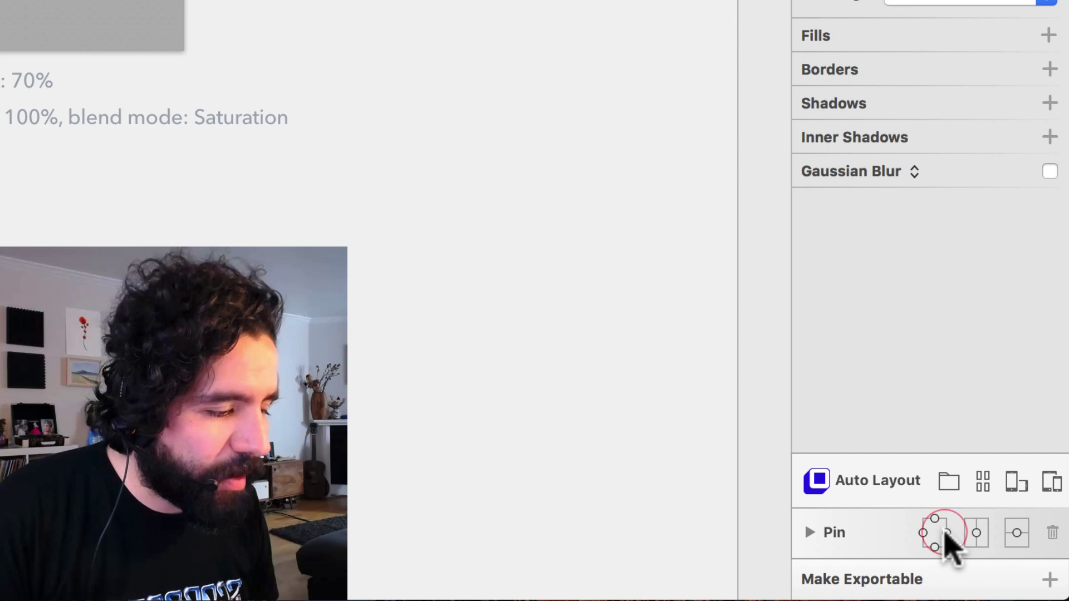
pyautogui.click(1016, 532)
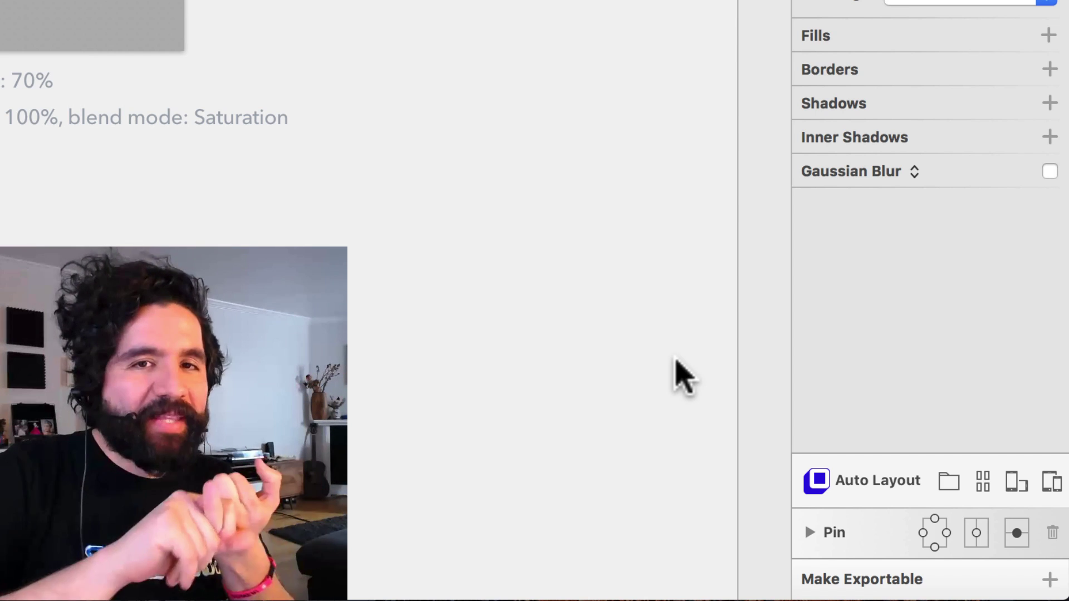
pyautogui.click(976, 533)
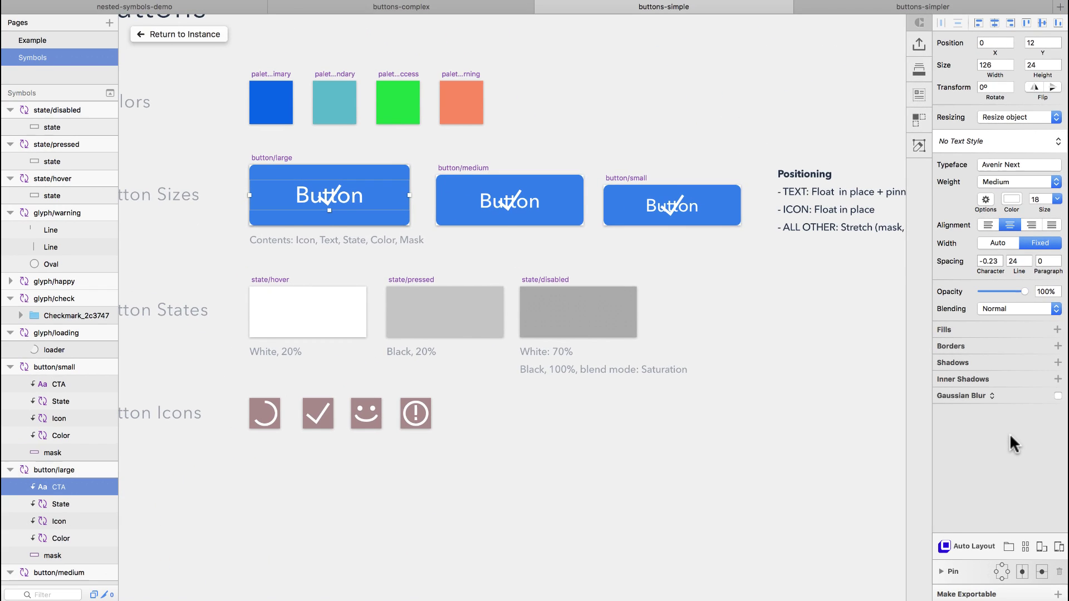
pyautogui.click(586, 177)
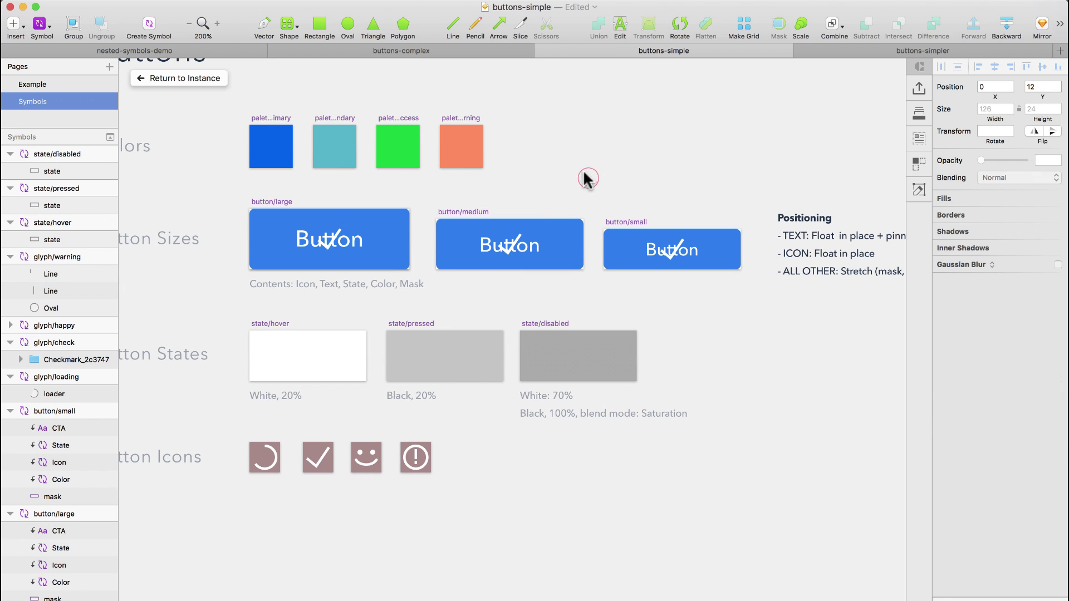
# Step: Check the resizing settings of the CTA text and the Icon layer in button/medium
pyautogui.click(508, 253)
pyautogui.scroll(-1, 72, 528)
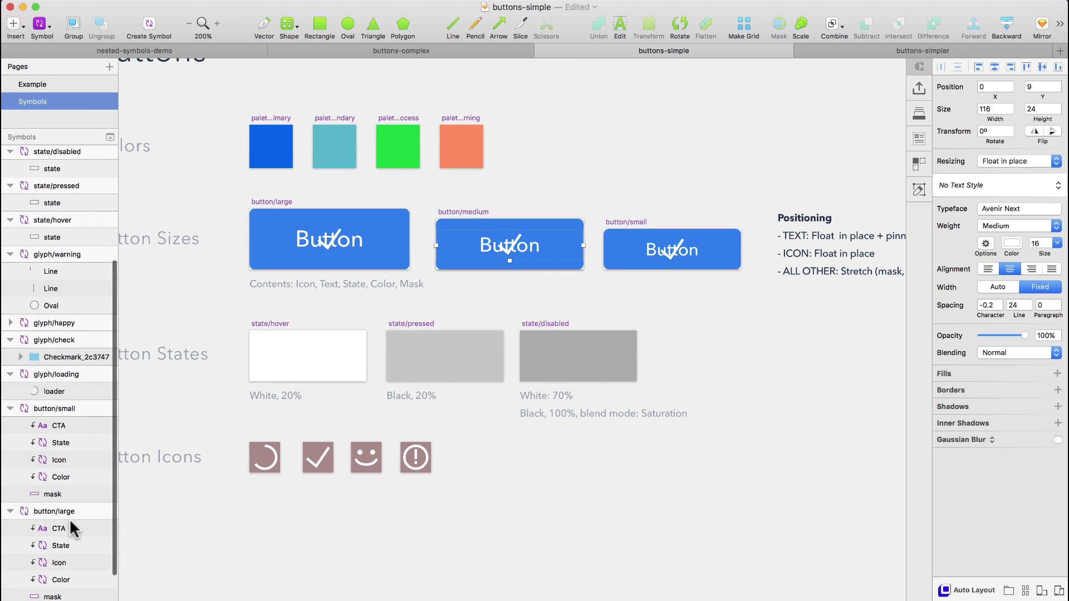
pyautogui.scroll(-3, 73, 529)
pyautogui.click(68, 588)
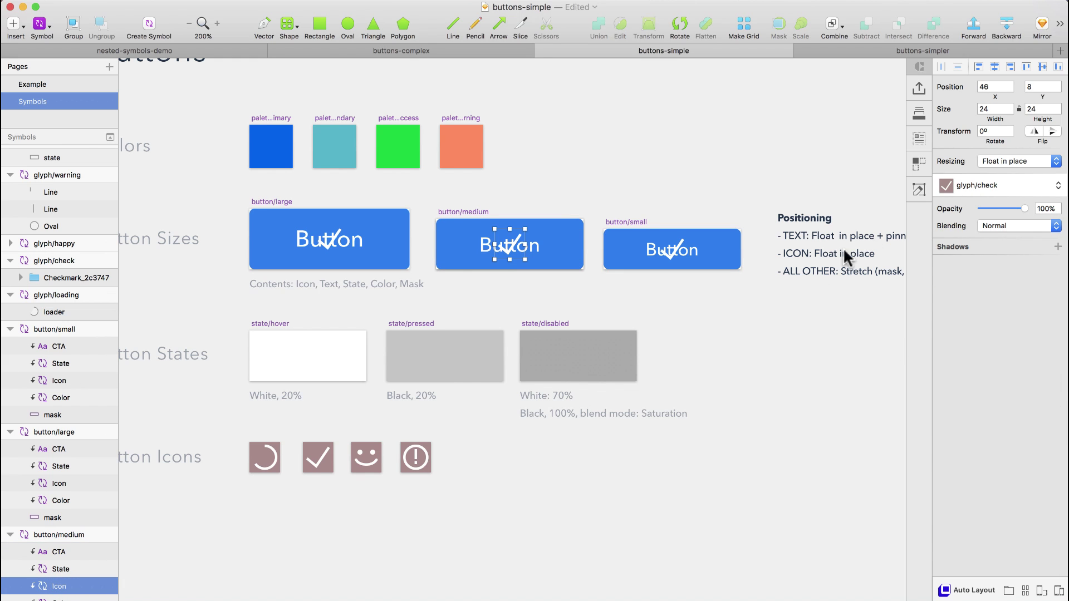
pyautogui.moveTo(405, 203); pyautogui.dragTo(719, 458)
pyautogui.scroll(2, 658, 358)
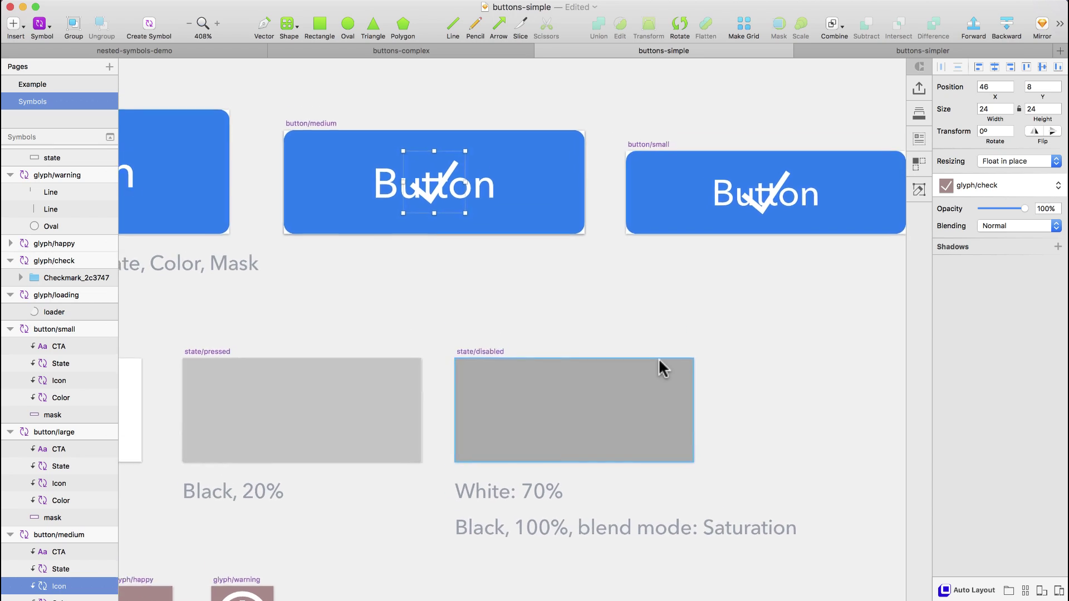
# Step: Check the resizing settings of the Color and mask layers in button/medium
pyautogui.press('Tab')
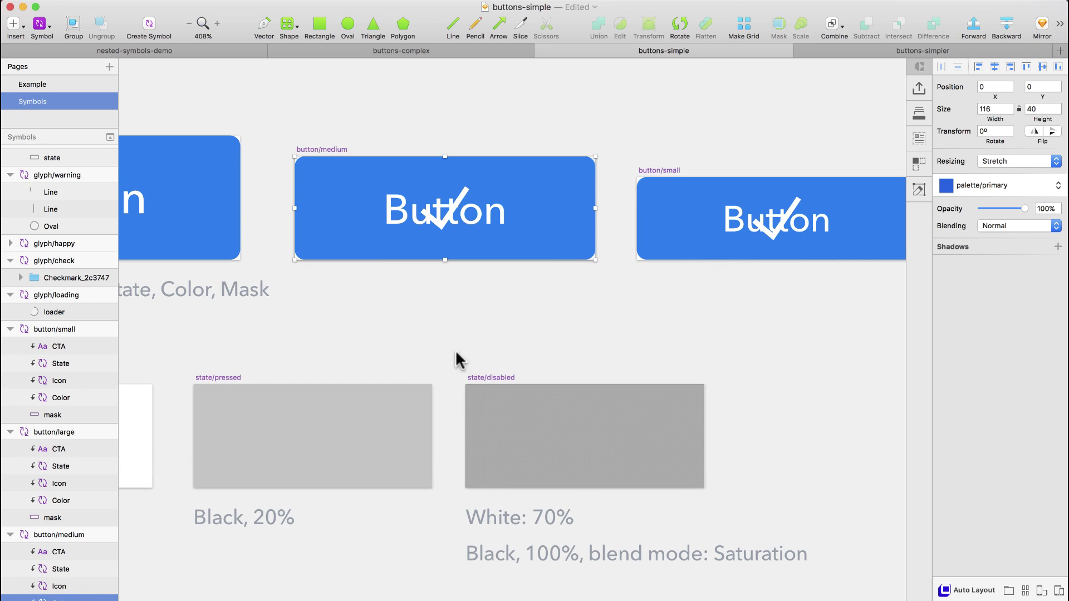
pyautogui.hscroll(-5, 469, 352)
pyautogui.scroll(3, 469, 352)
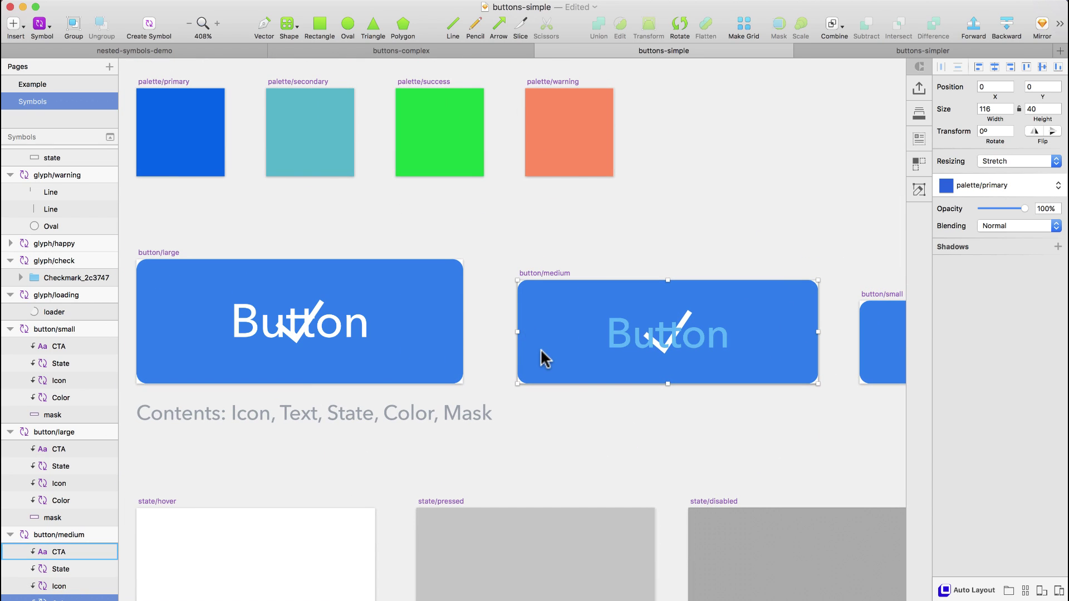
pyautogui.hscroll(3, 543, 357)
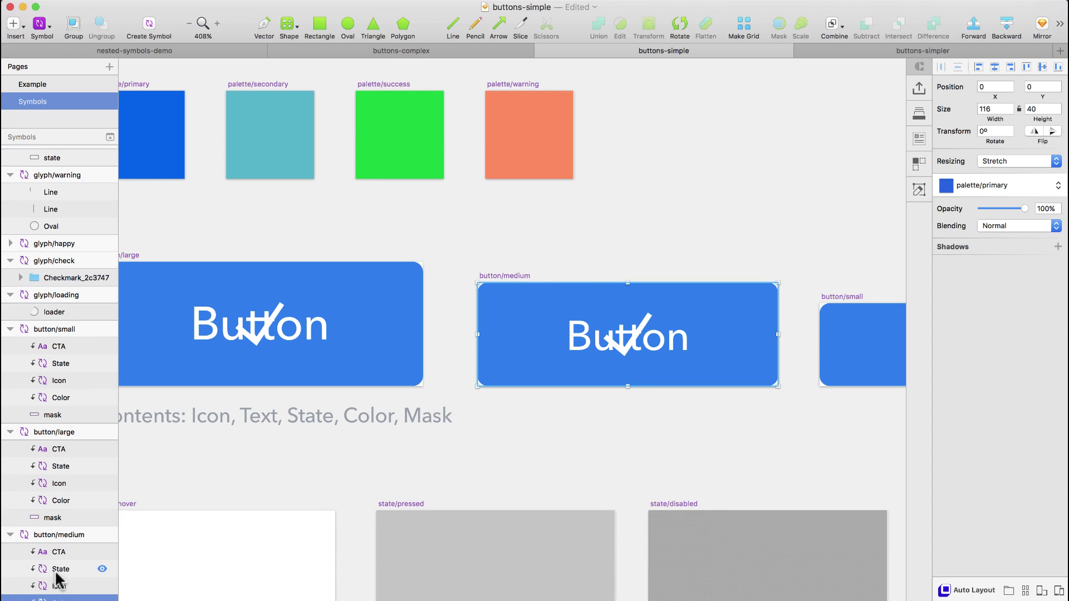
pyautogui.scroll(-2, 56, 567)
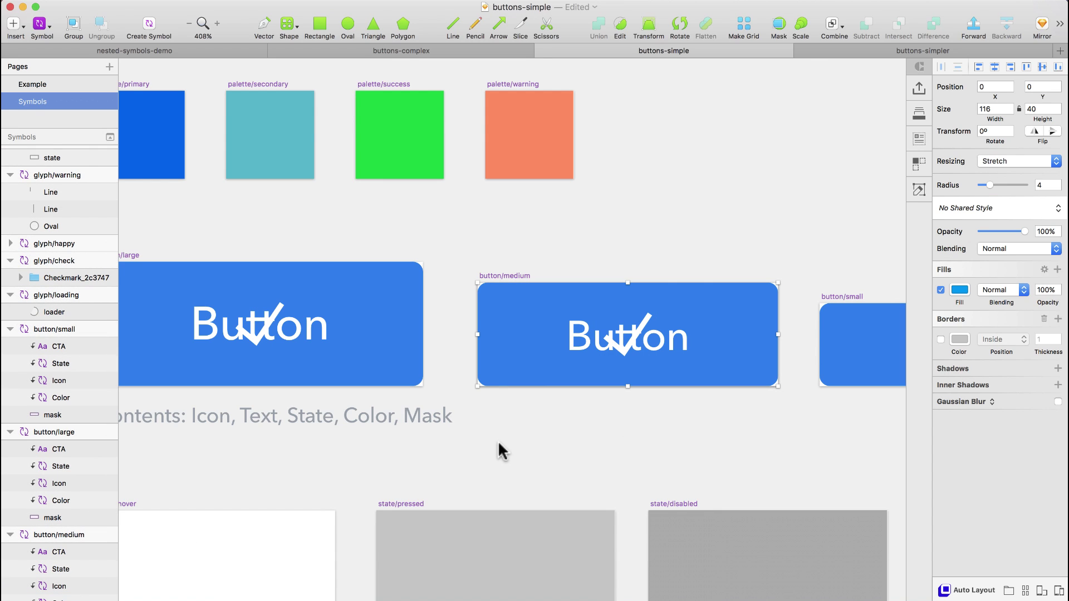
pyautogui.hotkey('ctrl', '-')
# Step: Compare the resizing settings of the state/hover rectangle with those of the button/medium CTA text and mask
pyautogui.moveTo(246, 258); pyautogui.dragTo(830, 562)
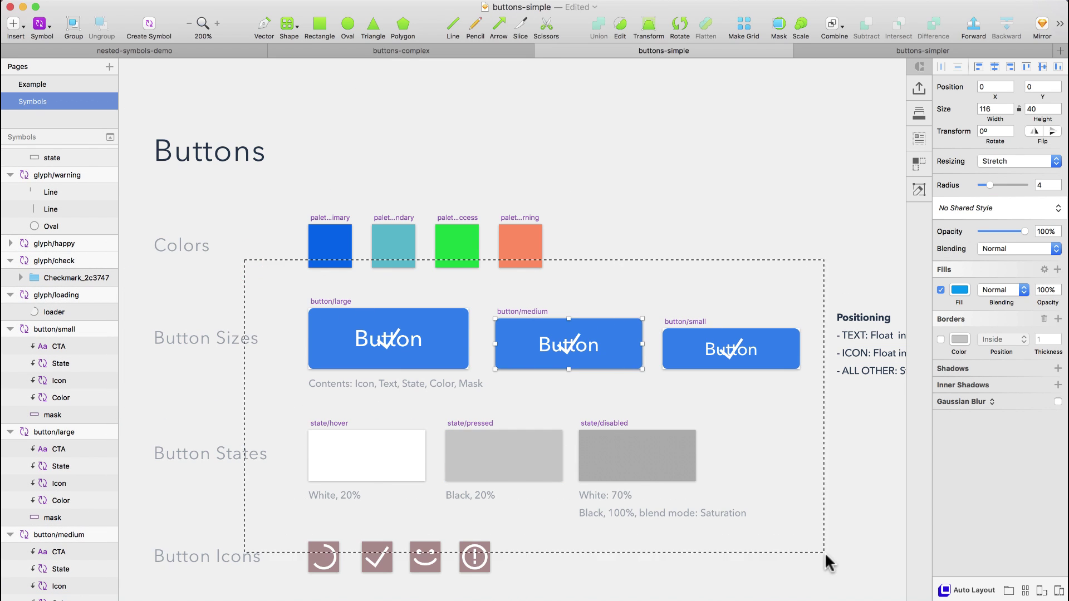
pyautogui.click(466, 411)
pyautogui.click(294, 426)
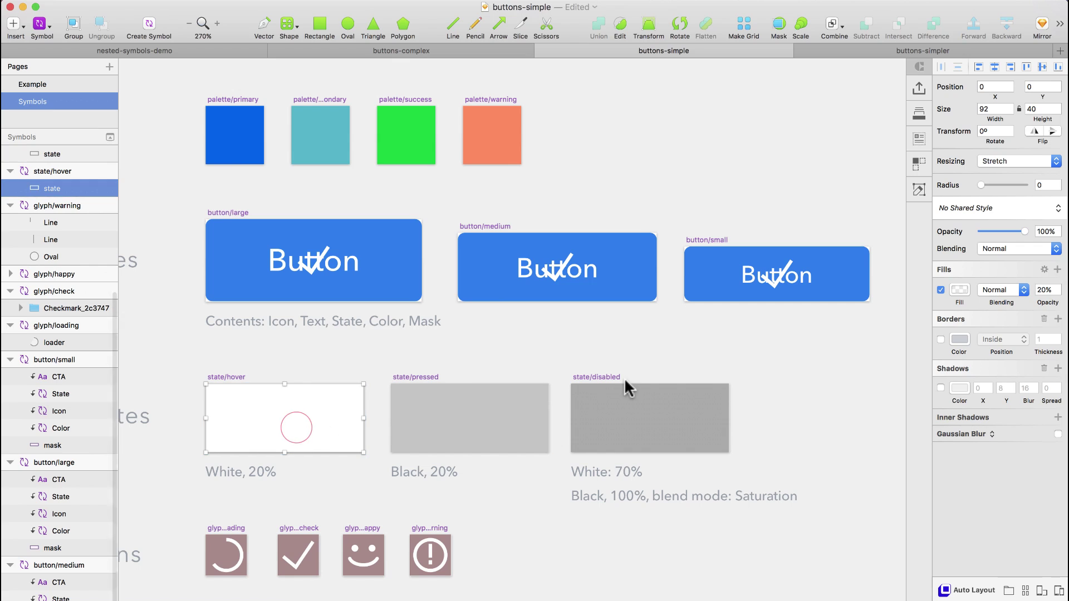
pyautogui.click(625, 380)
pyautogui.click(480, 255)
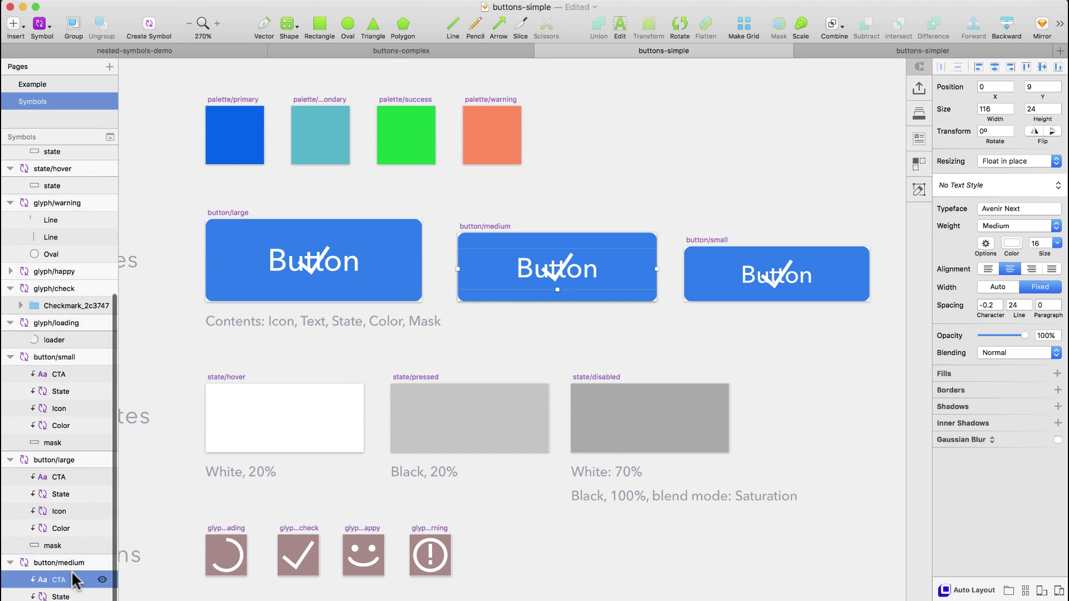
pyautogui.scroll(-2, 78, 573)
pyautogui.click(557, 295)
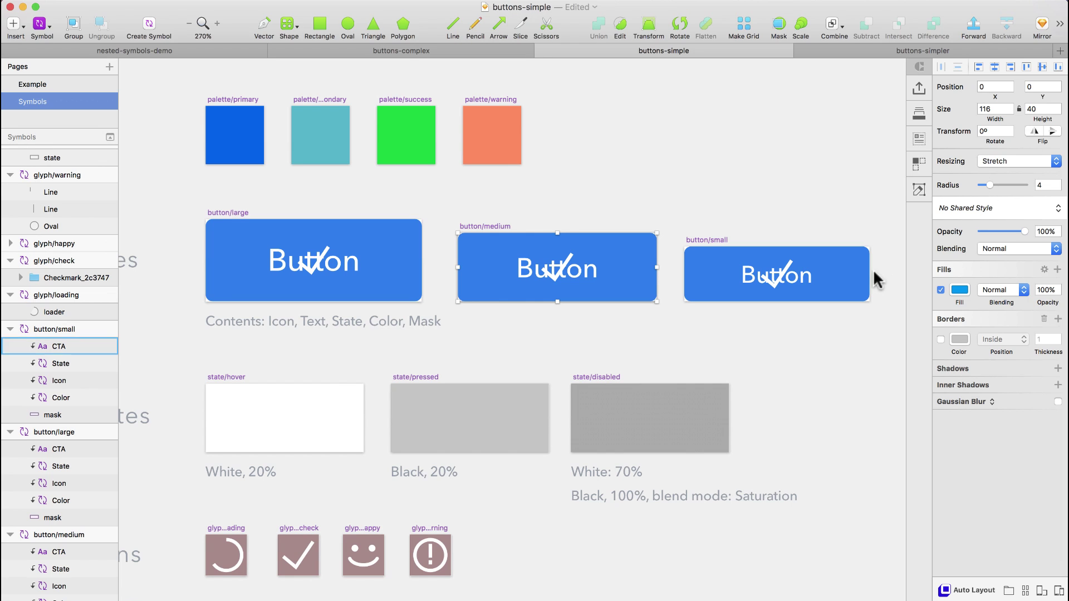
pyautogui.click(632, 188)
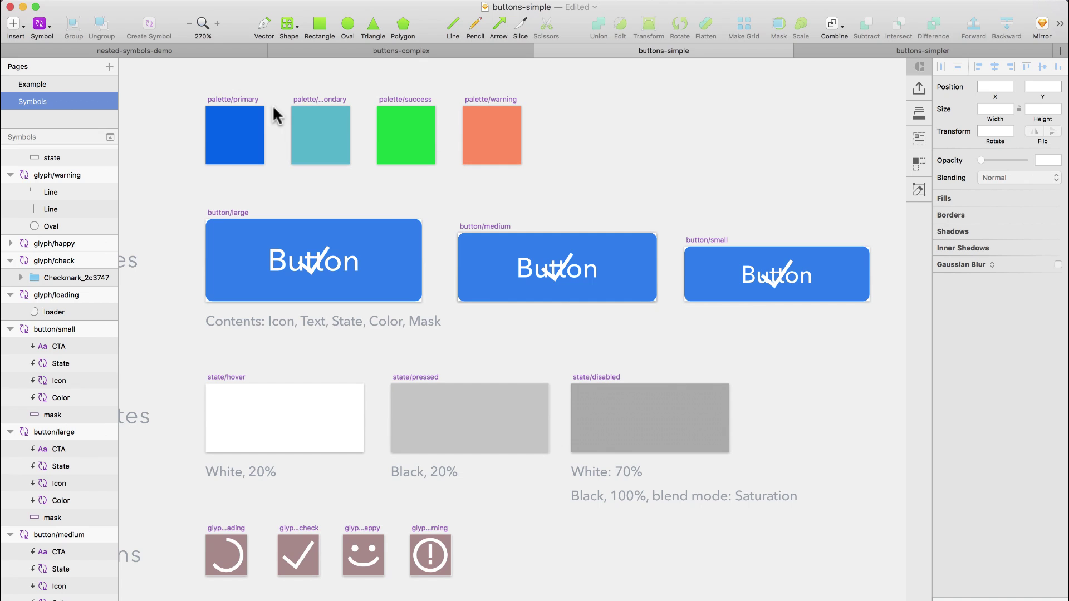
# Step: On the Example page, inspect the overrides of the large Primary button and the stacked group of small primary buttons
pyautogui.click(61, 86)
pyautogui.click(360, 124)
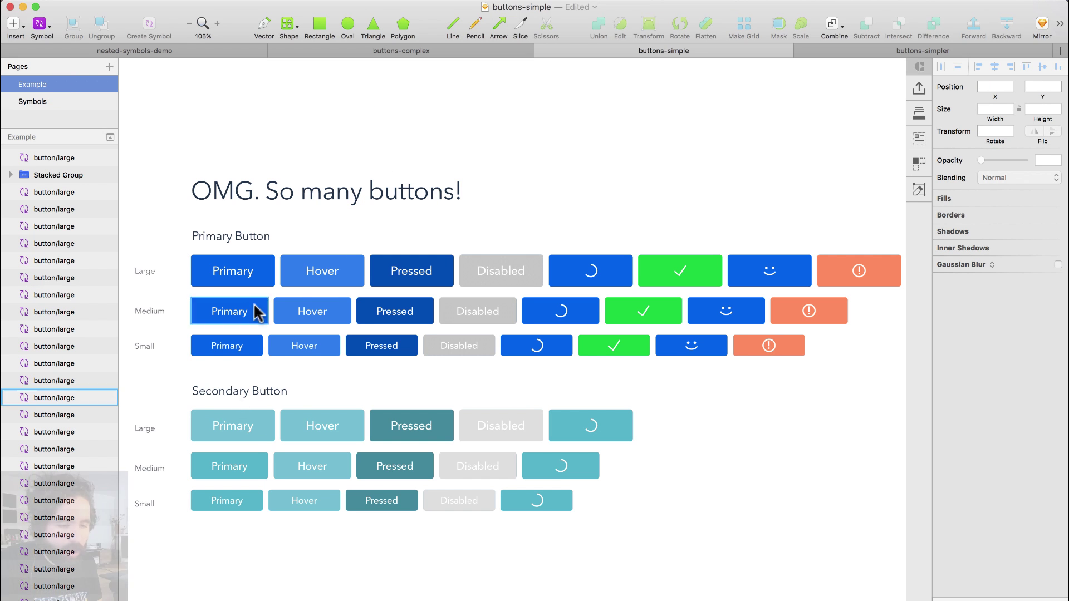
pyautogui.click(232, 267)
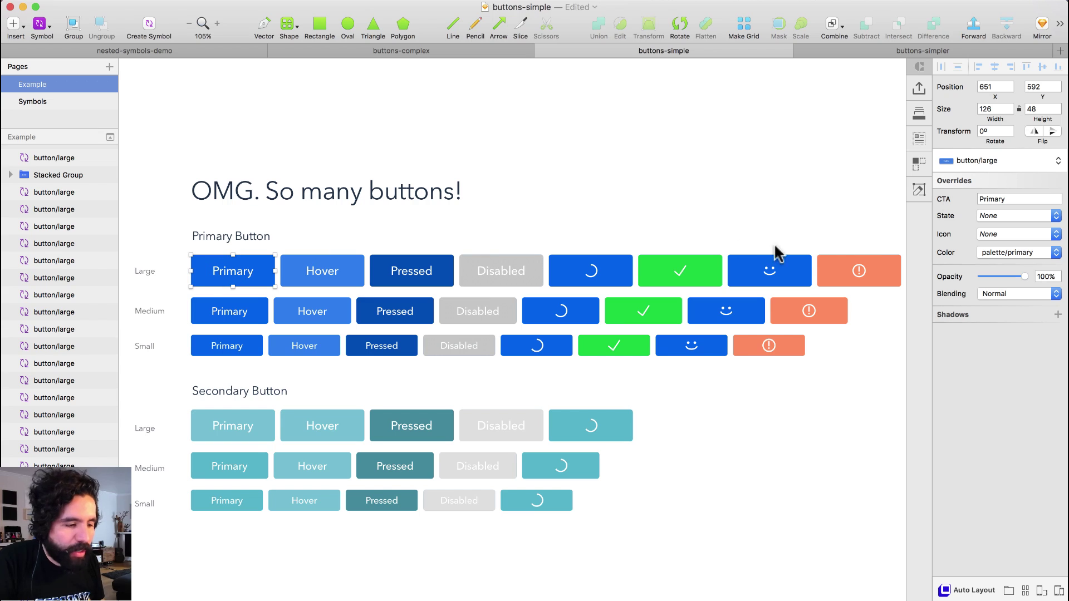
pyautogui.click(210, 341)
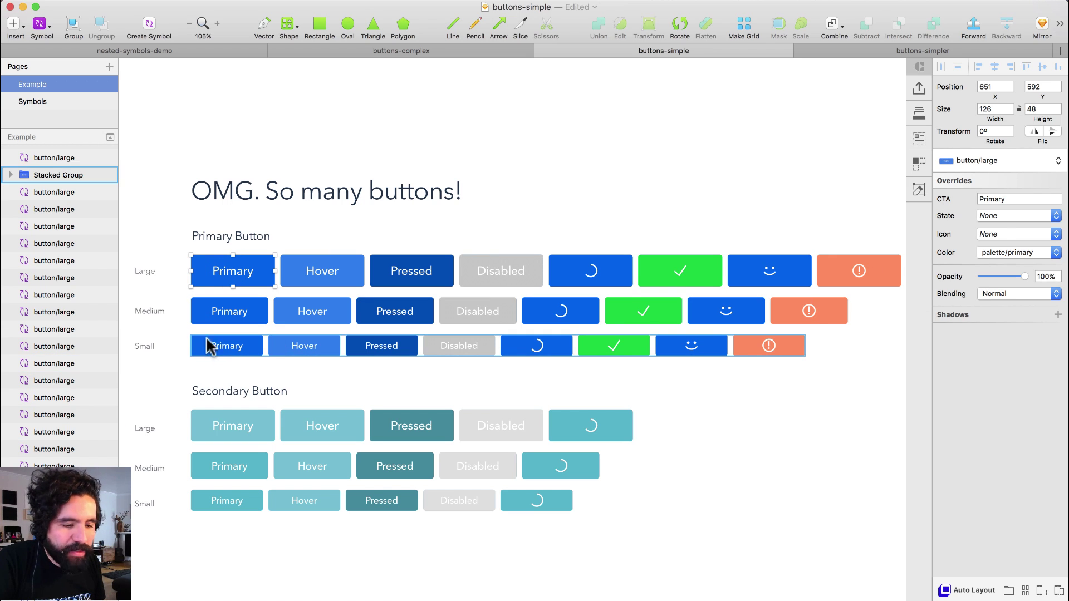
pyautogui.click(455, 384)
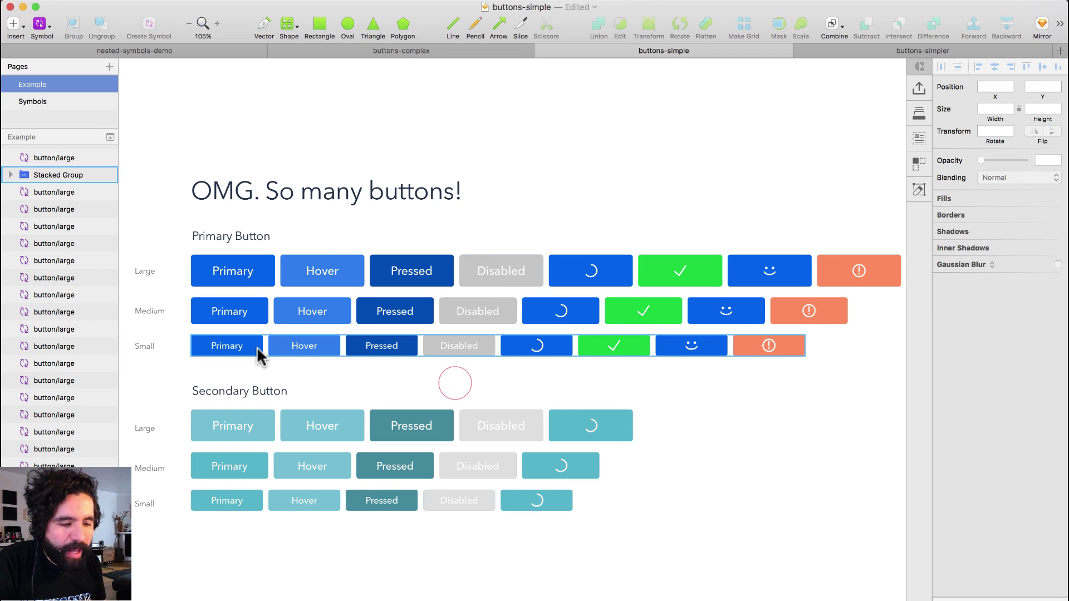
pyautogui.click(248, 348)
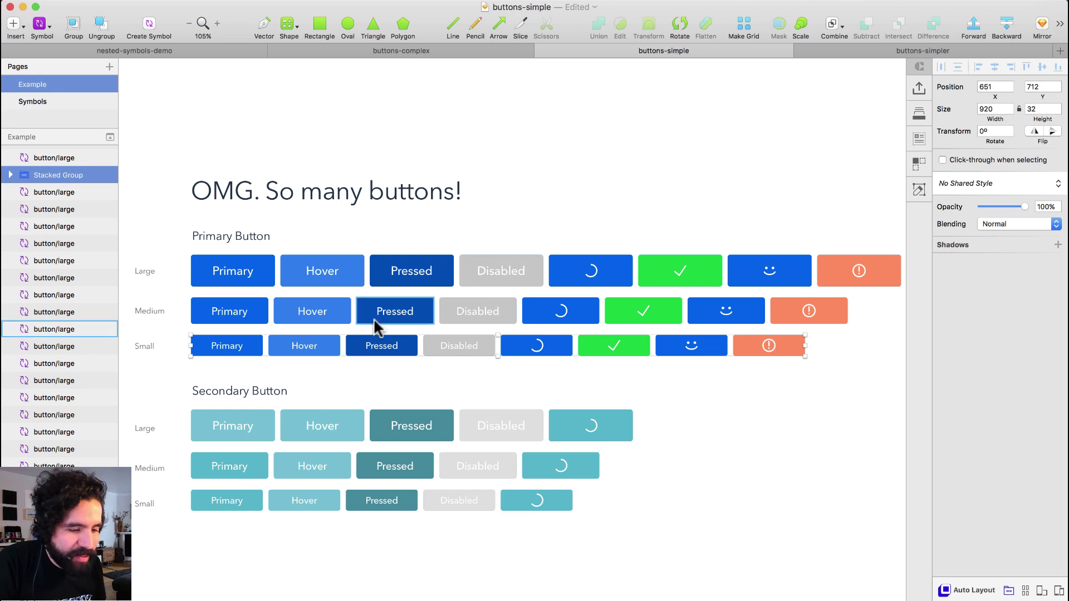
pyautogui.click(603, 312)
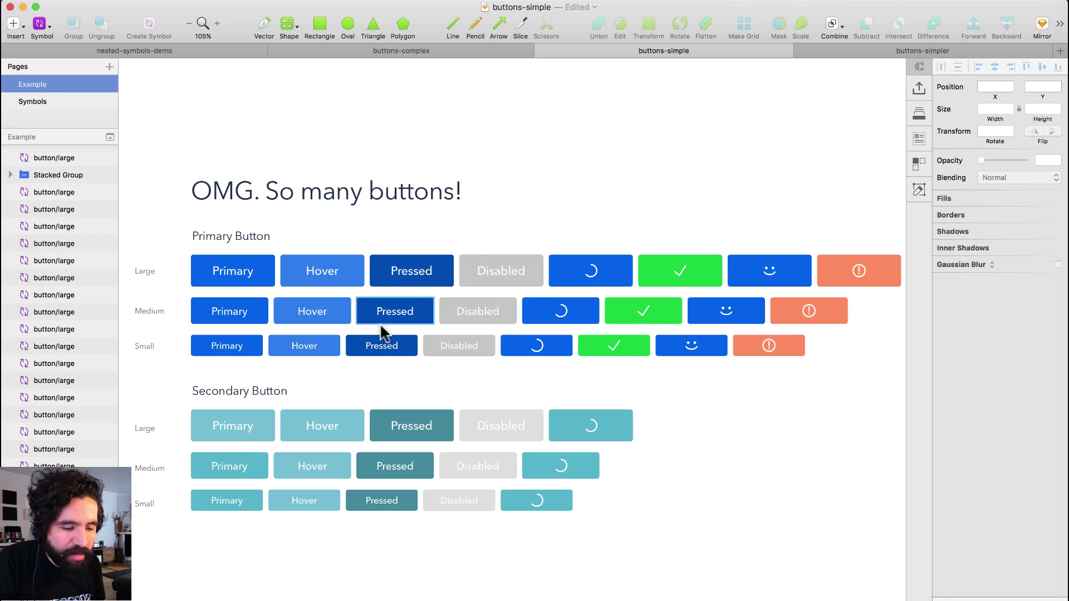
# Step: Check the color override options of the first large button under Secondary Button
pyautogui.click(229, 422)
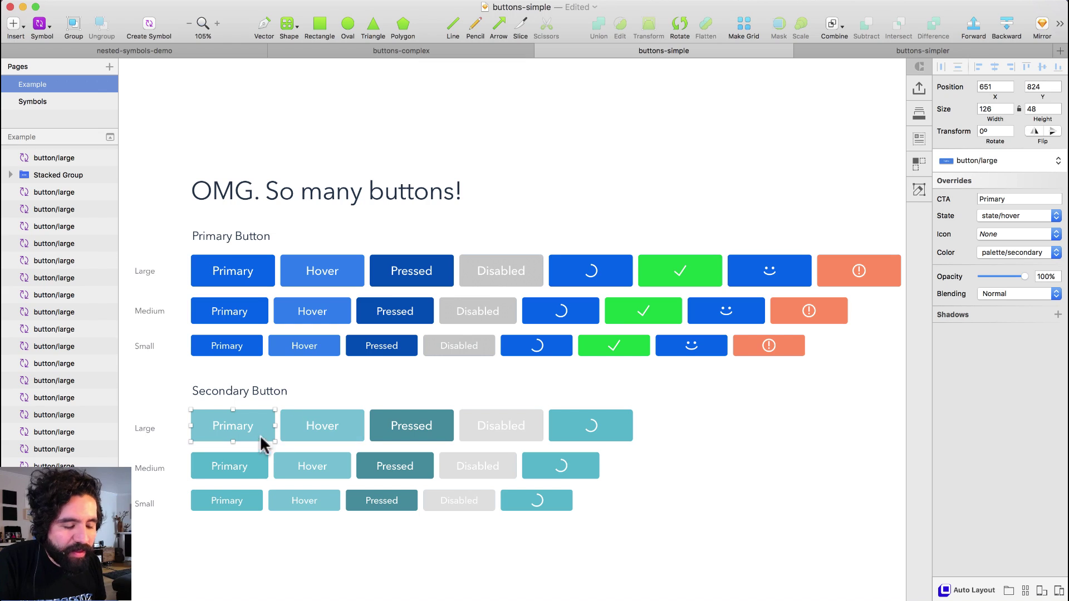
pyautogui.click(1023, 256)
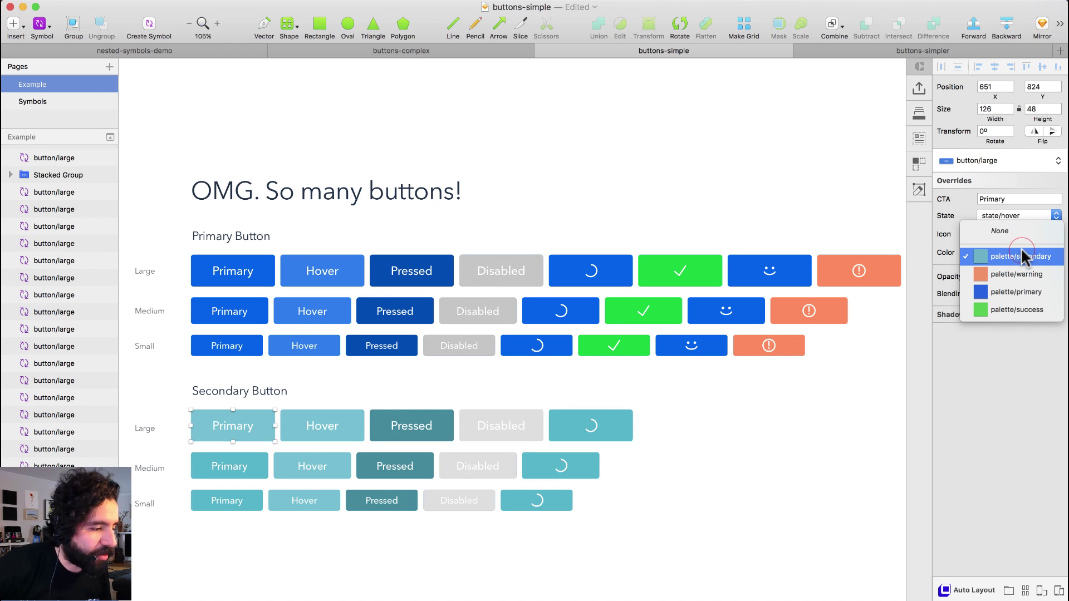
pyautogui.press('Escape')
pyautogui.click(649, 231)
# Step: Insert a button/medium symbol in an empty area of the Example page and select the new instance
pyautogui.press('super+minus')
pyautogui.press('super+minus')
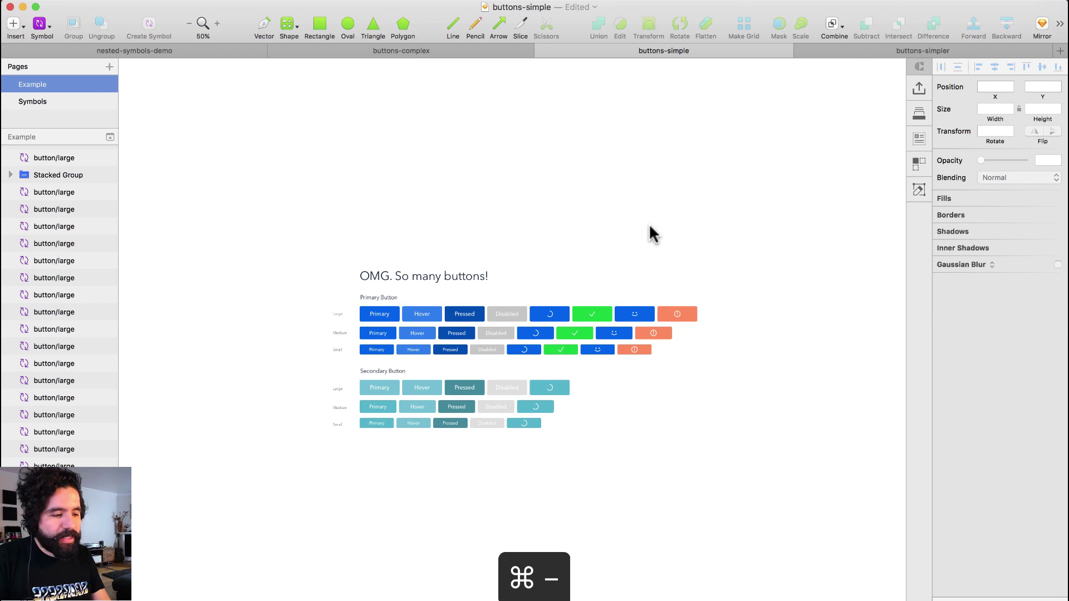
pyautogui.hscroll(10, 649, 232)
pyautogui.moveTo(427, 187); pyautogui.dragTo(756, 537)
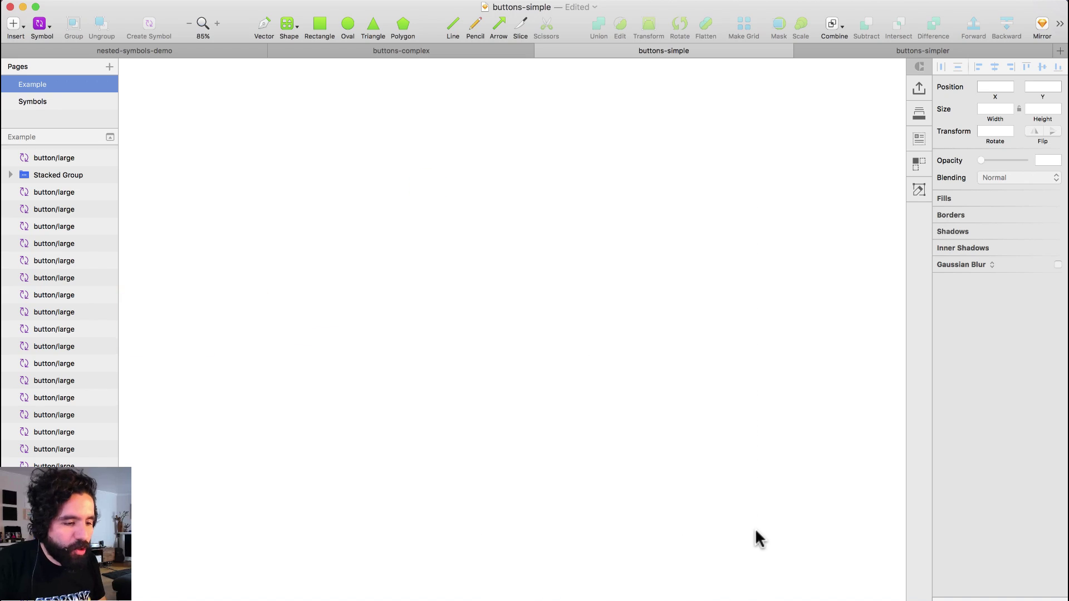
pyautogui.click(47, 25)
pyautogui.moveTo(100, 43)
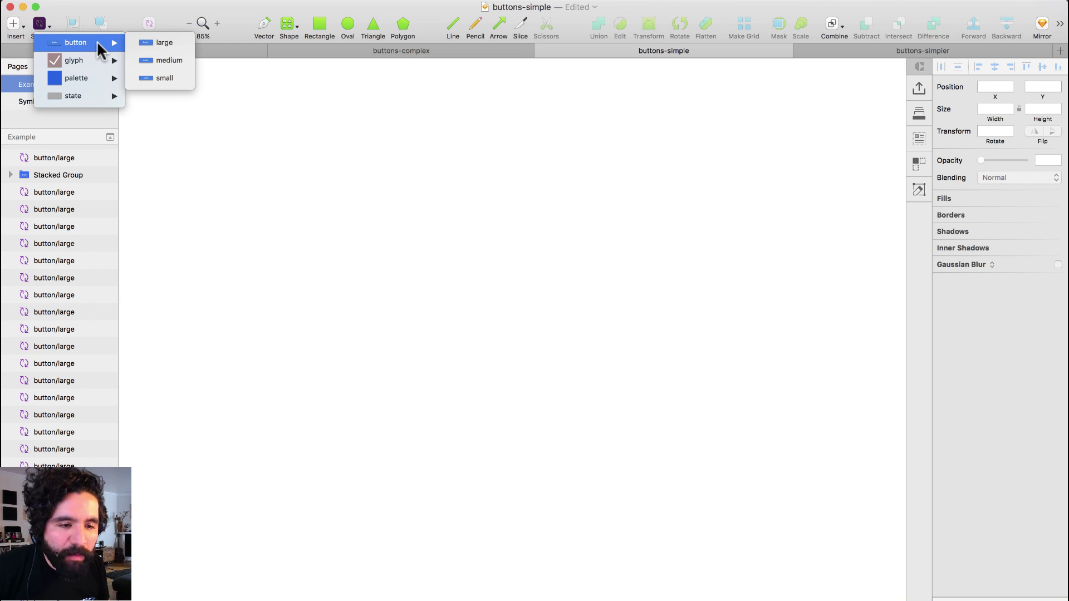
pyautogui.click(180, 59)
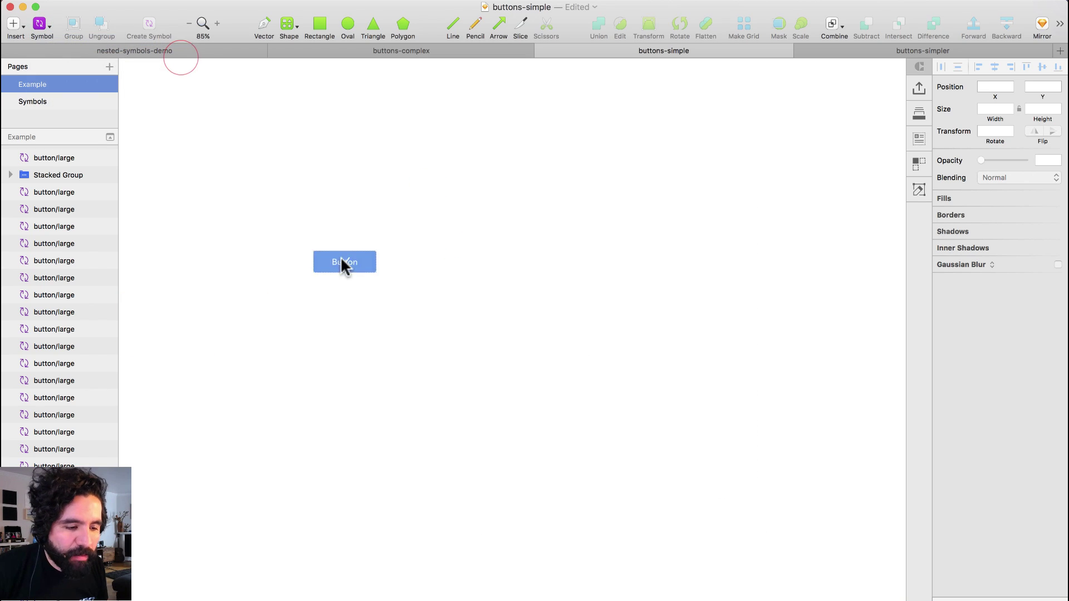
pyautogui.click(365, 258)
pyautogui.click(316, 314)
pyautogui.moveTo(294, 211); pyautogui.dragTo(496, 441)
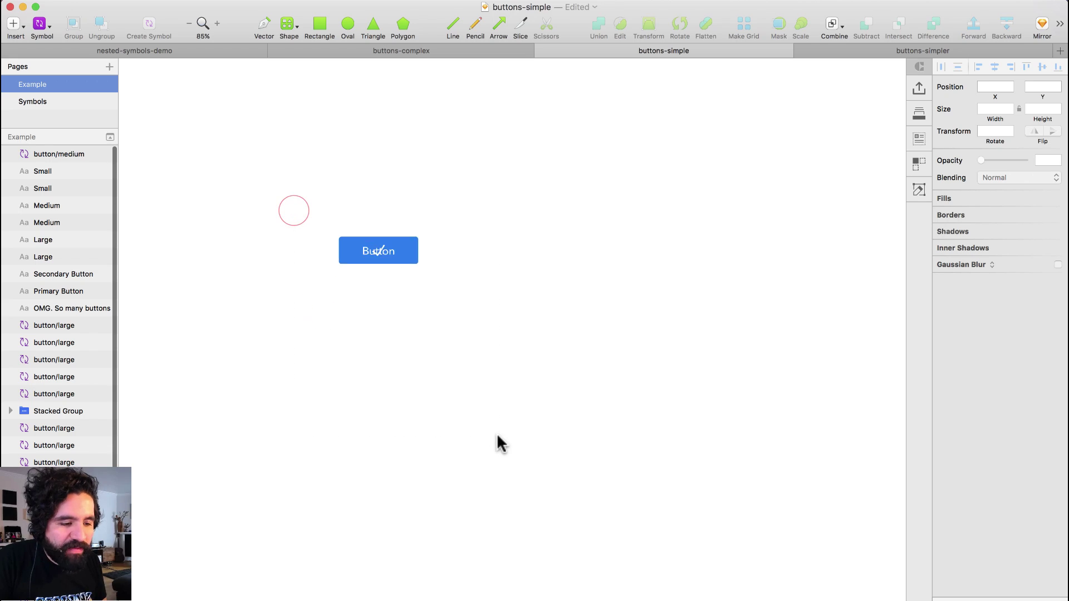
pyautogui.click(441, 206)
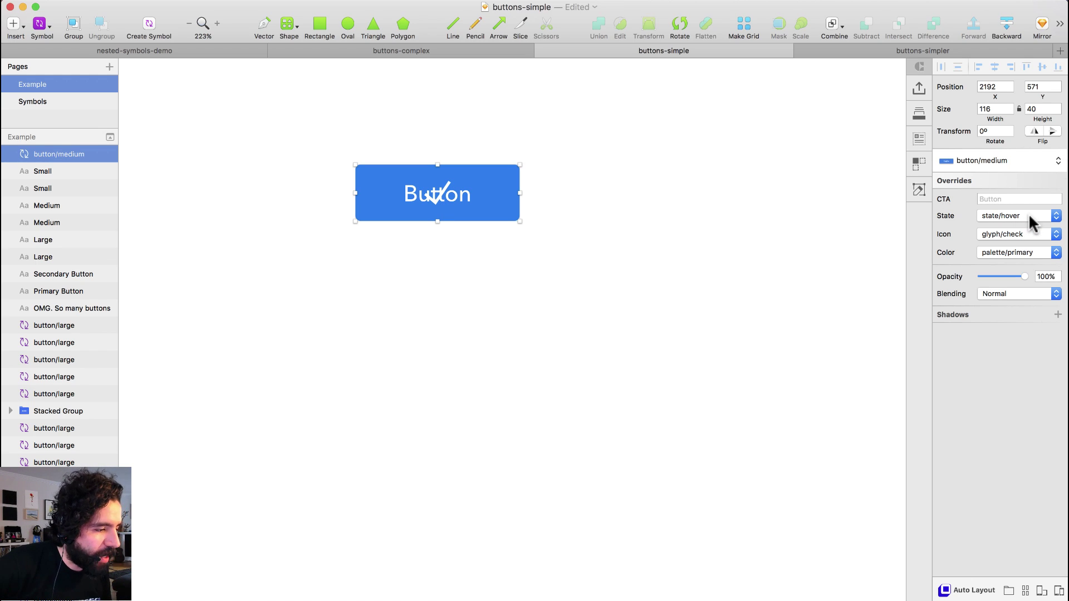
# Step: Set the button/medium instance's Icon override to None and its CTA text to "Let's go!"
pyautogui.click(1030, 235)
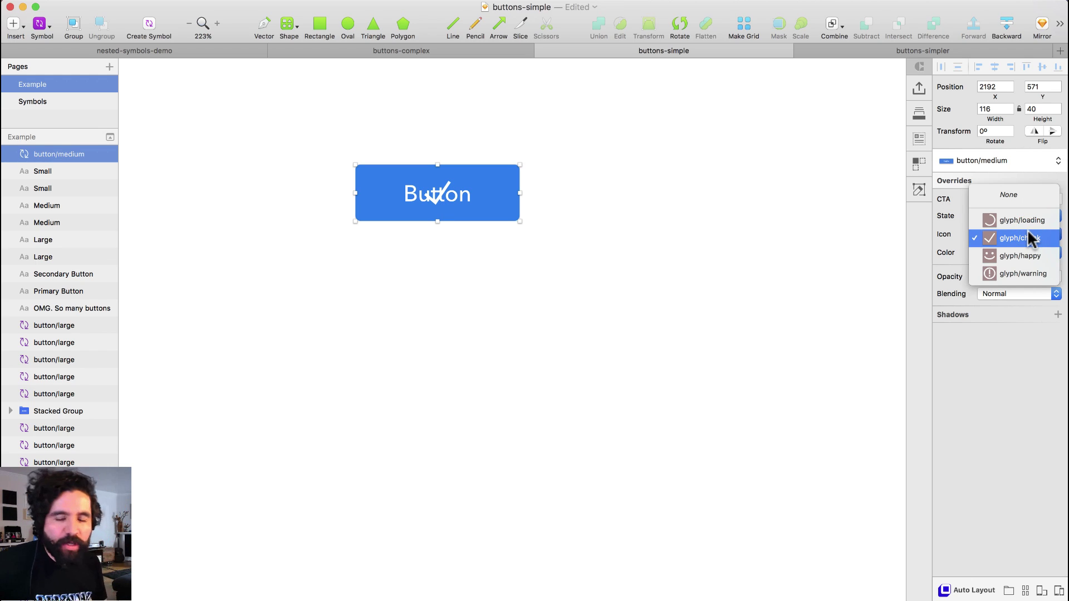
pyautogui.click(1027, 196)
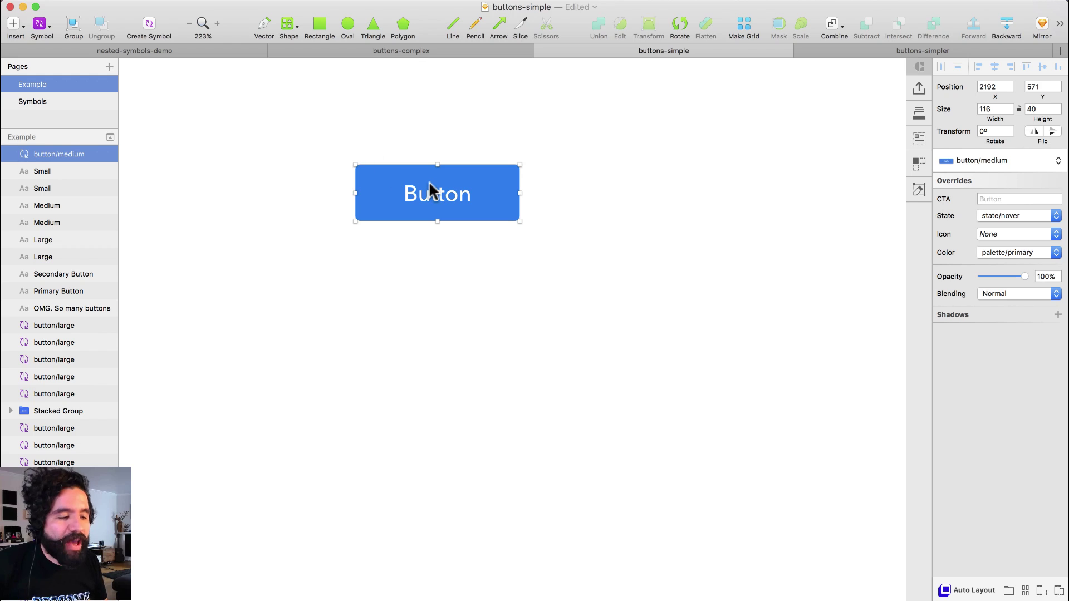
pyautogui.click(999, 199)
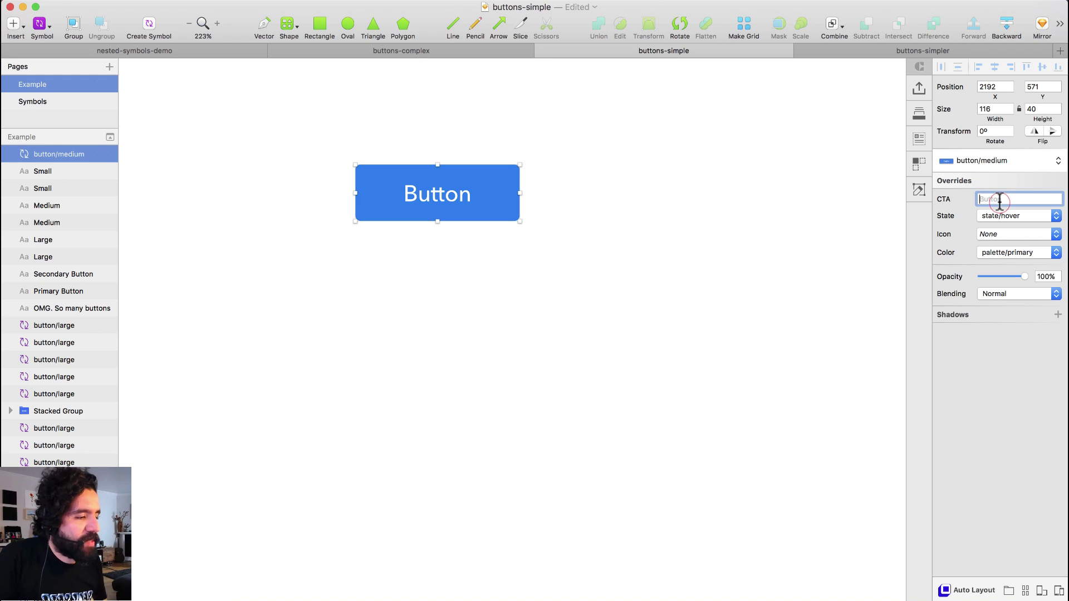
pyautogui.write("Let's")
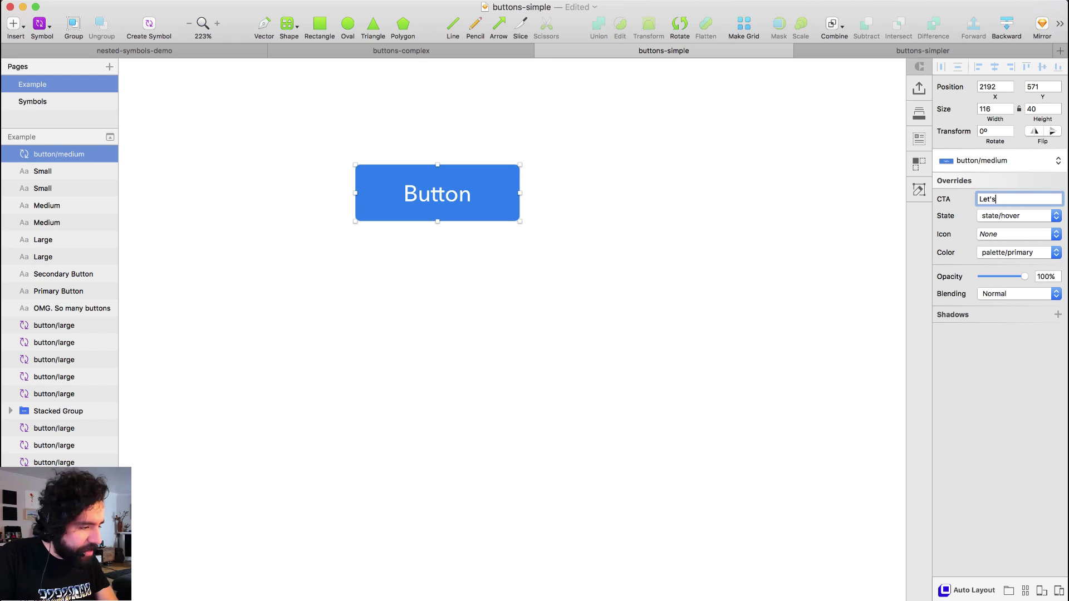
pyautogui.write(' go!')
pyautogui.press('Return')
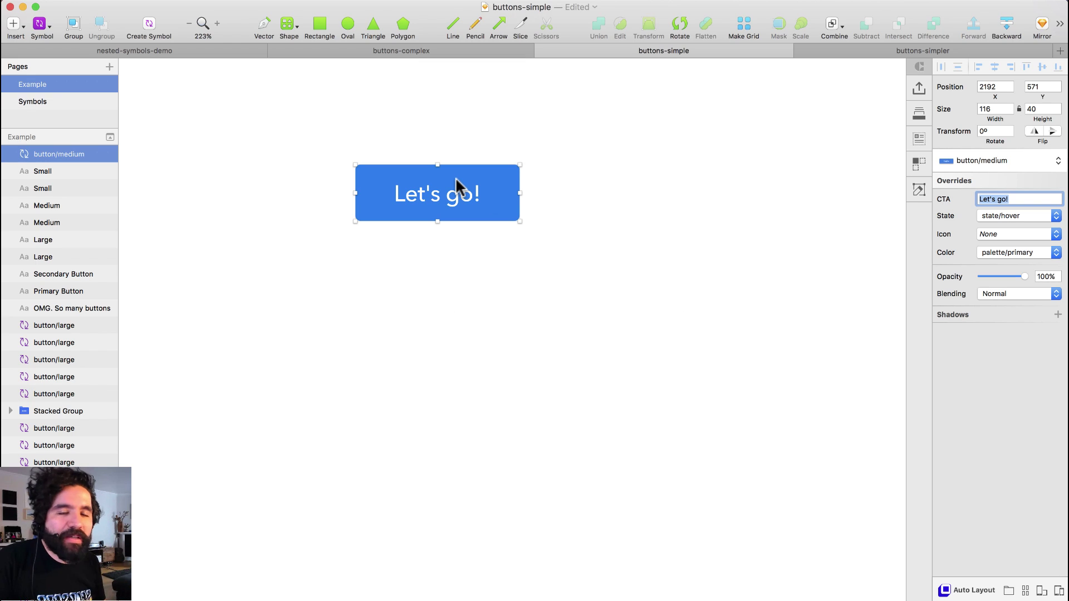
# Step: Duplicate the "Let's go!" button with an 8 px gap beside it and set the original's State override to None
pyautogui.moveTo(409, 199); pyautogui.dragTo(590, 208)
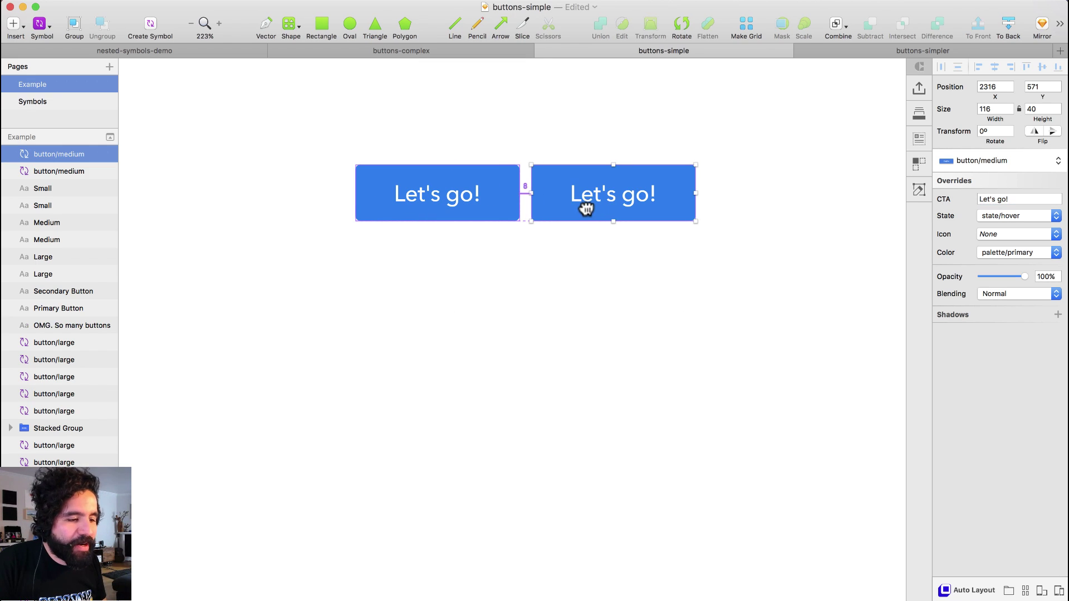
pyautogui.click(1029, 217)
pyautogui.click(1030, 219)
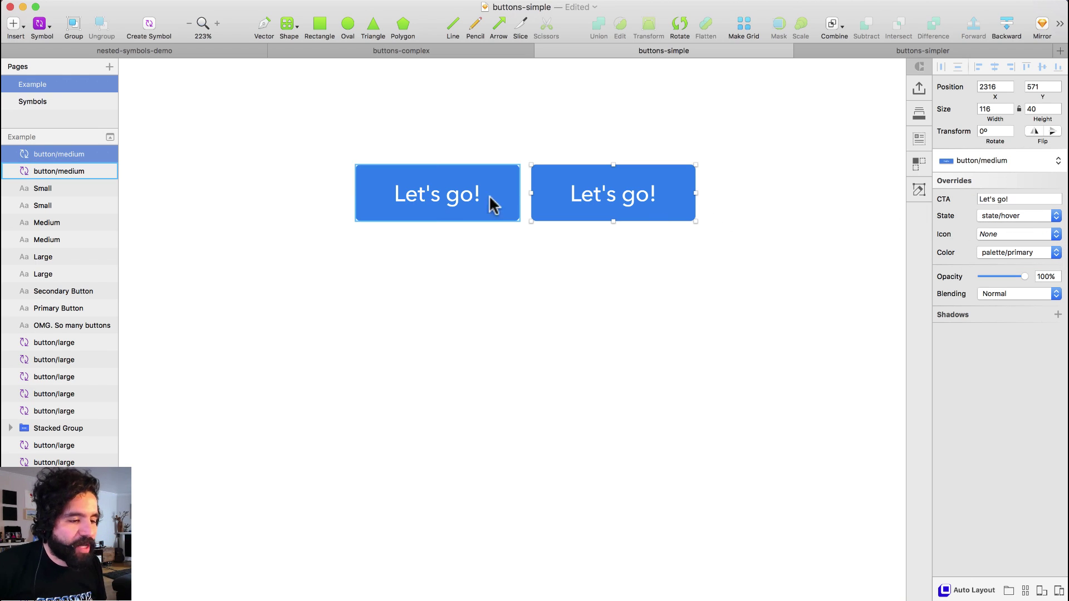
pyautogui.click(455, 201)
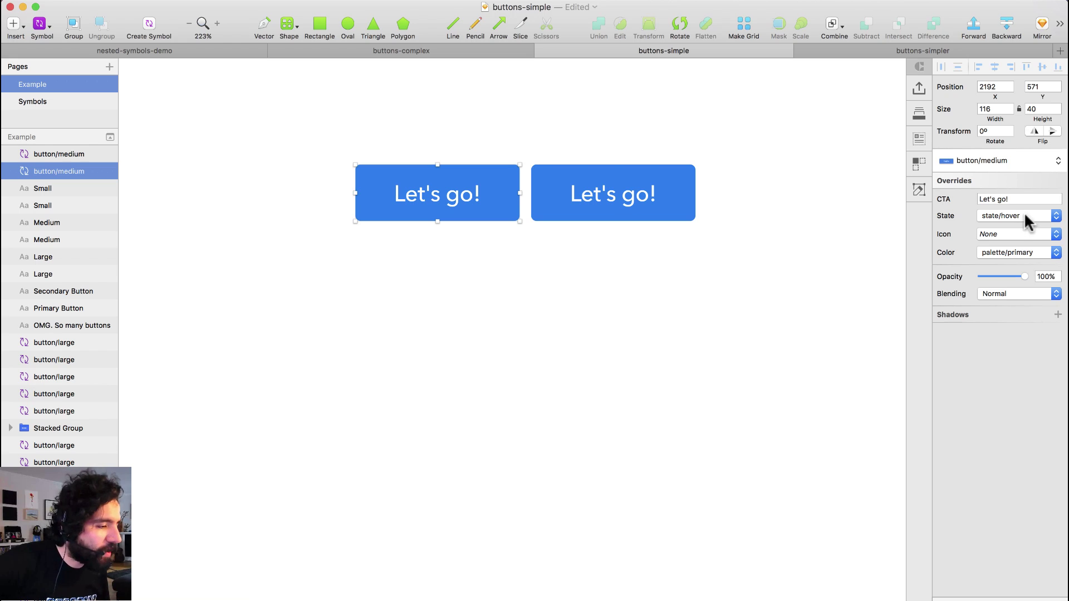
pyautogui.click(1026, 217)
pyautogui.click(1024, 198)
pyautogui.click(583, 332)
pyautogui.click(459, 200)
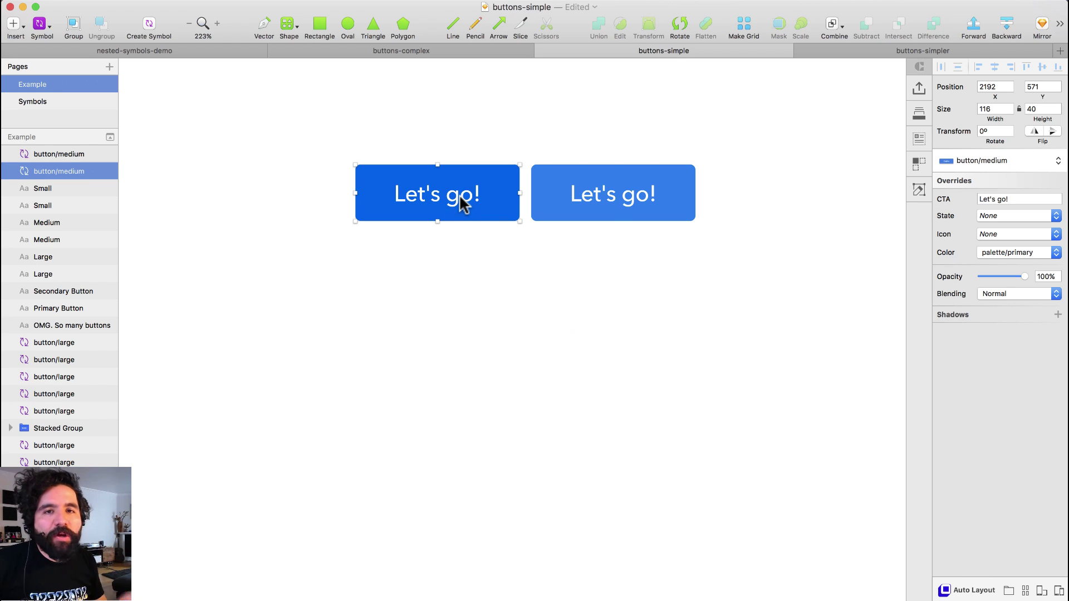
# Step: Duplicate the hover-state button to the end of the row and set the copy's State override to state/pressed
pyautogui.click(587, 205)
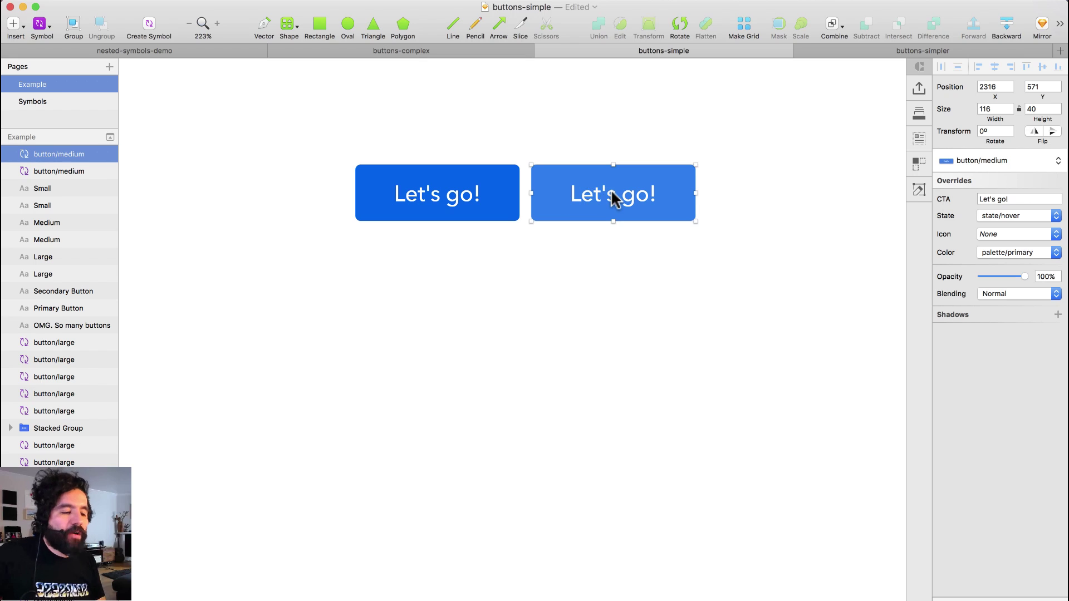
pyautogui.moveTo(594, 196); pyautogui.dragTo(770, 195)
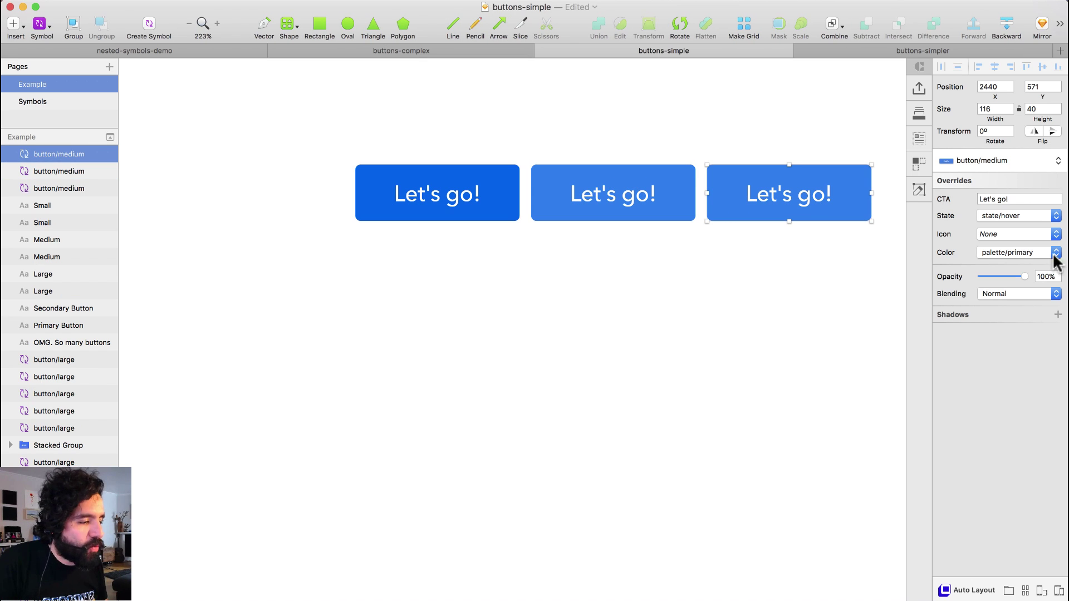
pyautogui.click(1046, 216)
pyautogui.click(1039, 239)
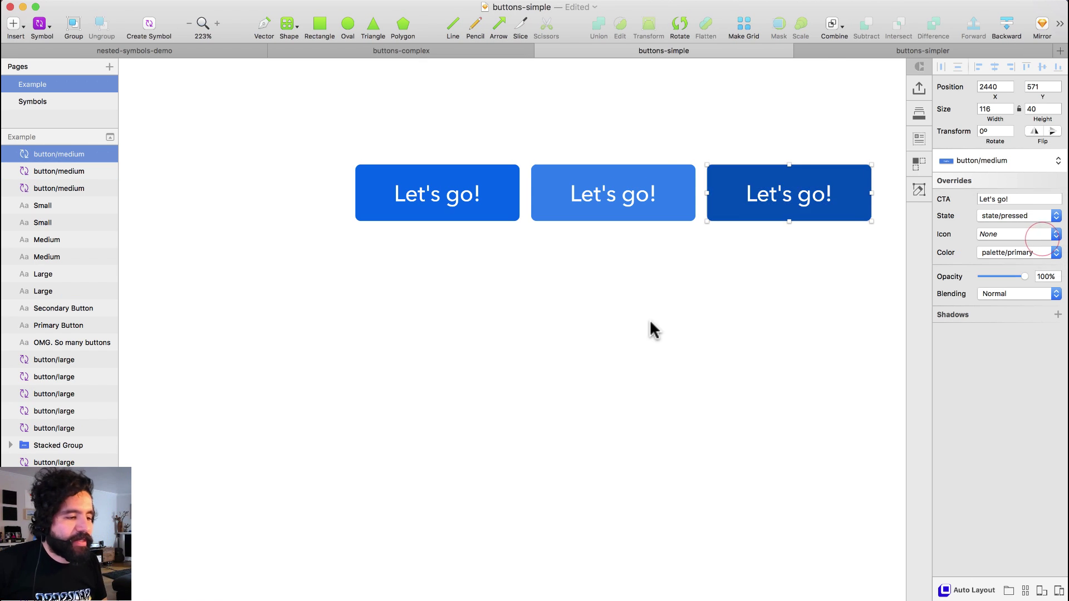
# Step: Duplicate the pressed button to the end of the row and set the copy's State override to state/disabled
pyautogui.hscroll(5, 652, 330)
pyautogui.click(621, 200)
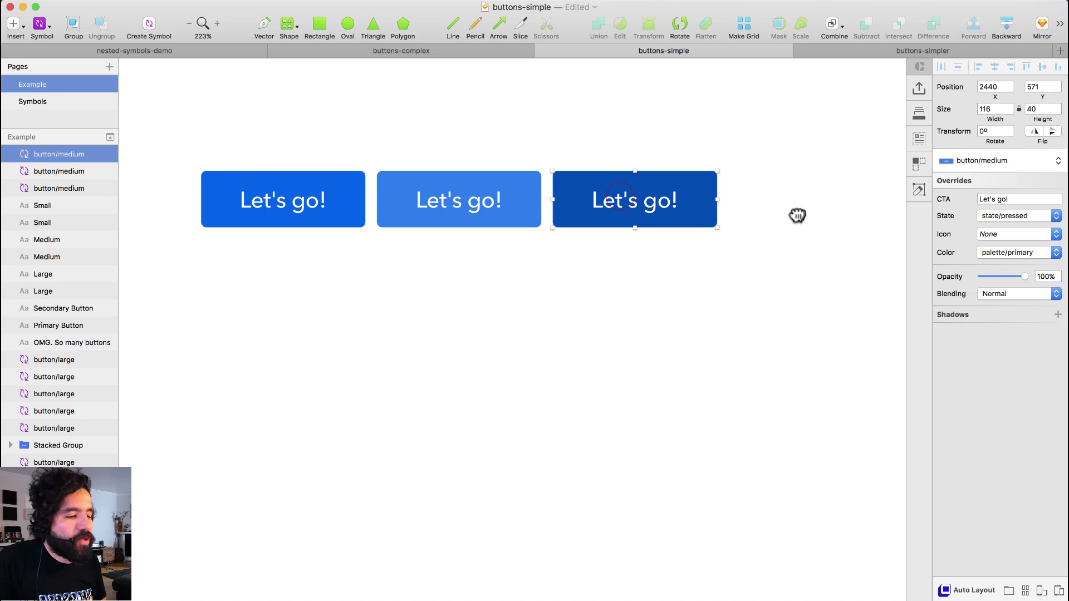
pyautogui.moveTo(797, 215); pyautogui.dragTo(798, 215)
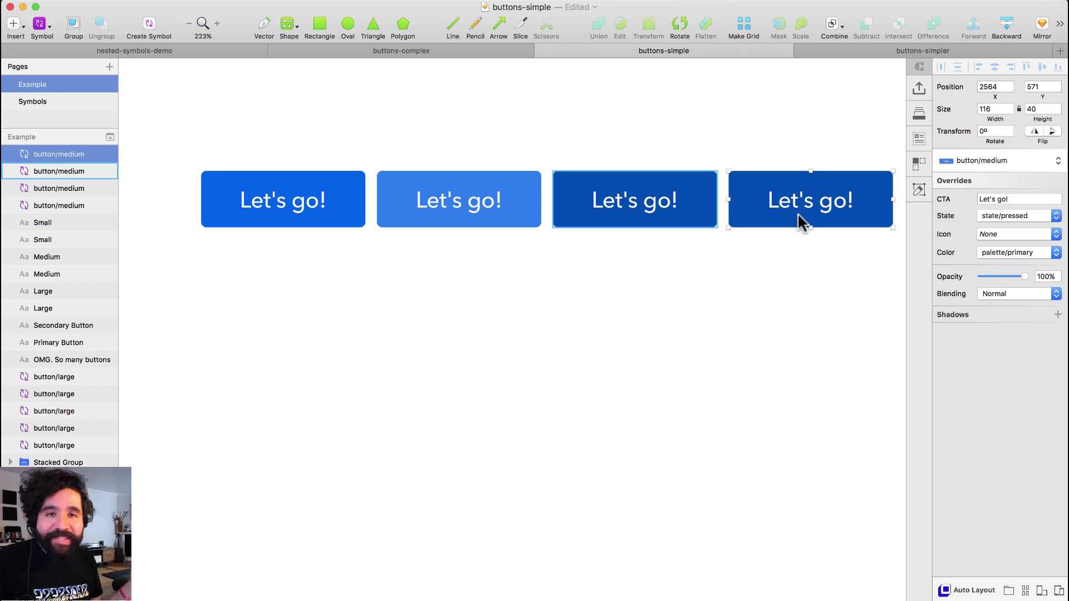
pyautogui.click(1037, 216)
pyautogui.click(1030, 237)
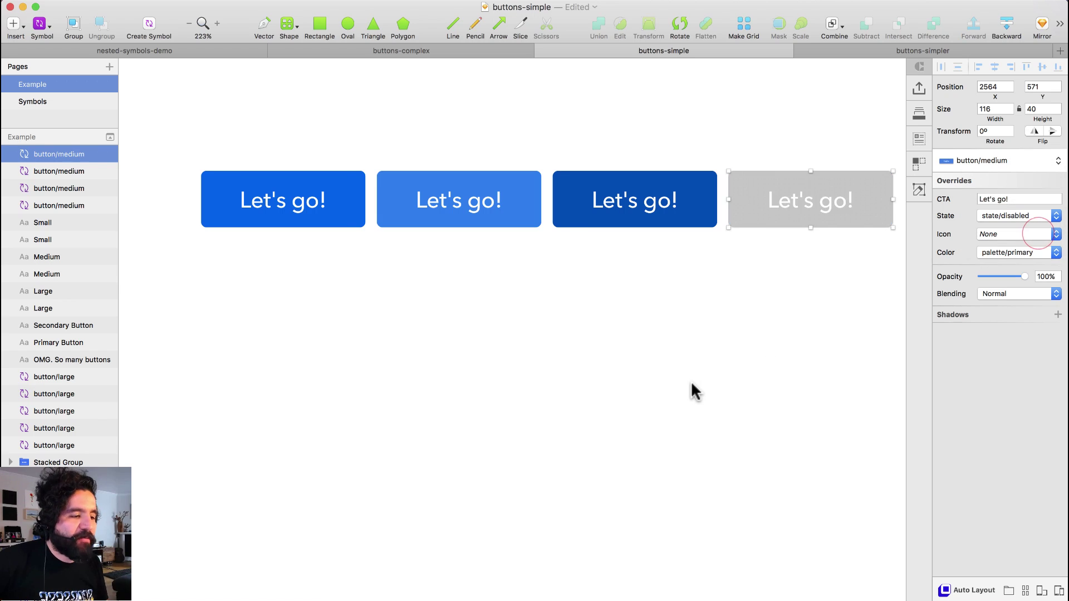
# Step: Duplicate the first, stateless button to the end of the row after the disabled one and clear the copy's CTA text
pyautogui.hscroll(1, 693, 390)
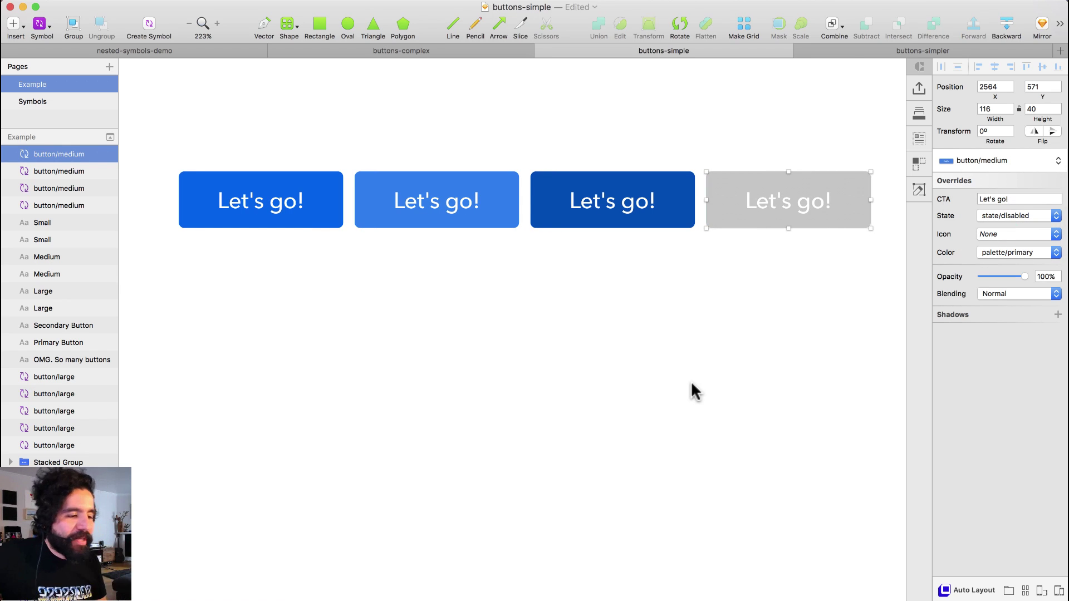
pyautogui.hscroll(5, 693, 390)
pyautogui.press('super+minus')
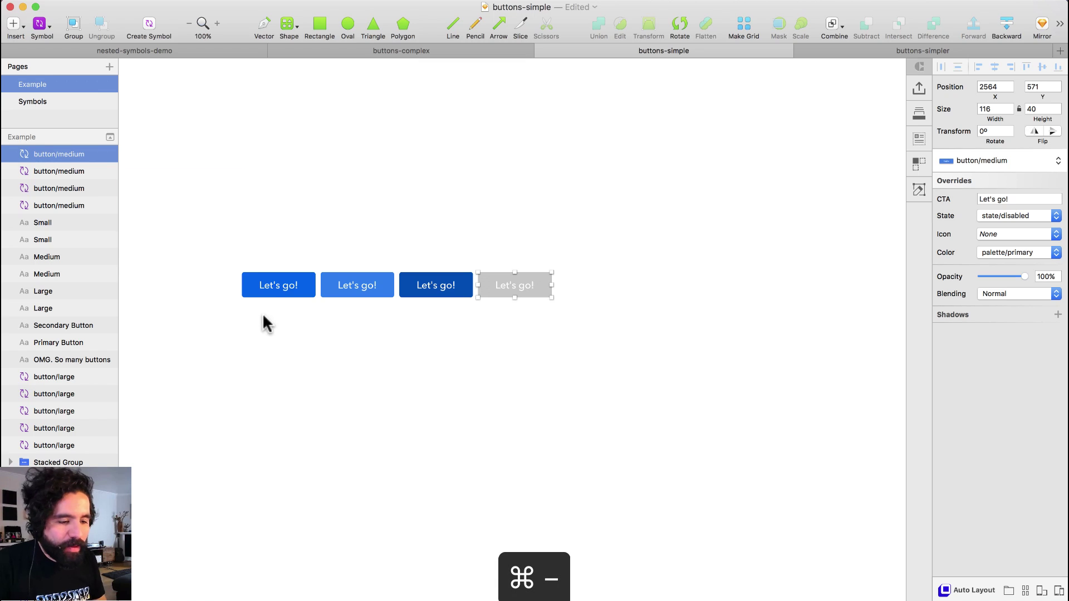
pyautogui.click(275, 286)
pyautogui.moveTo(275, 286); pyautogui.dragTo(591, 286)
pyautogui.scroll(5, 642, 214)
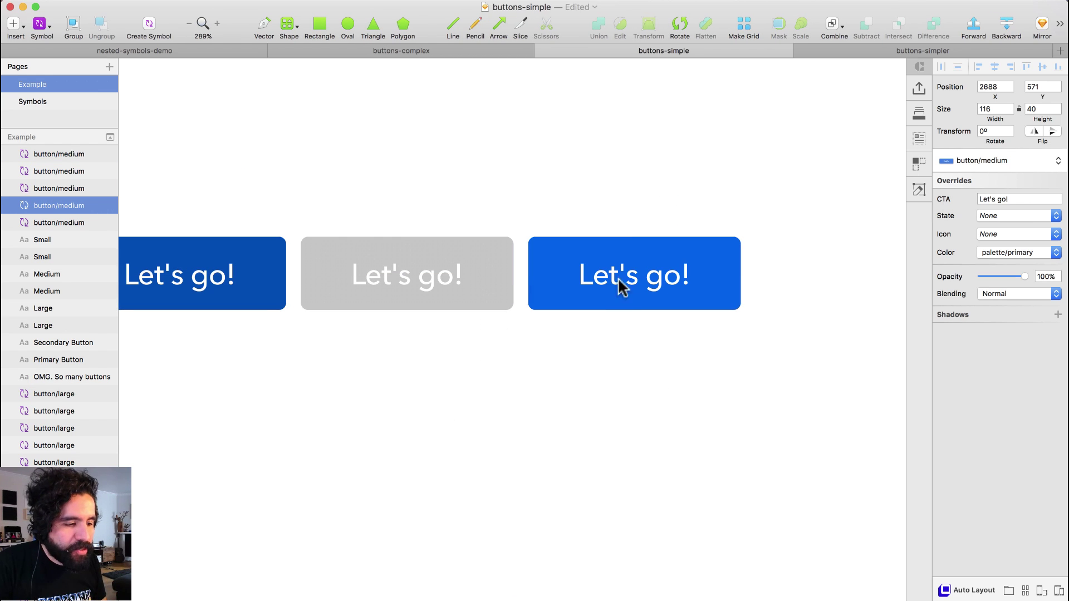
pyautogui.click(1010, 199)
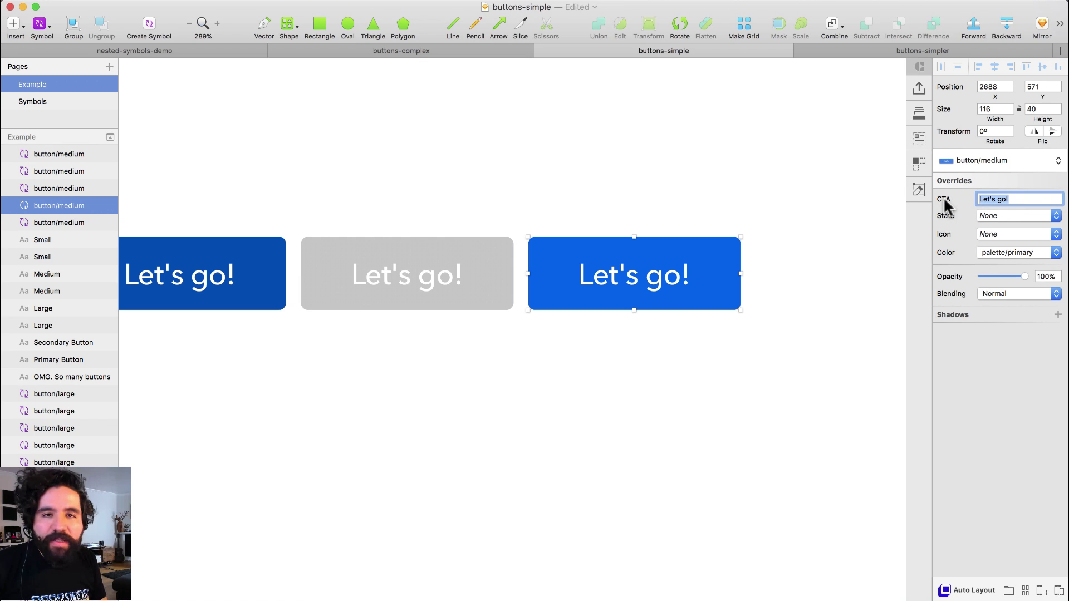
pyautogui.press('BackSpace')
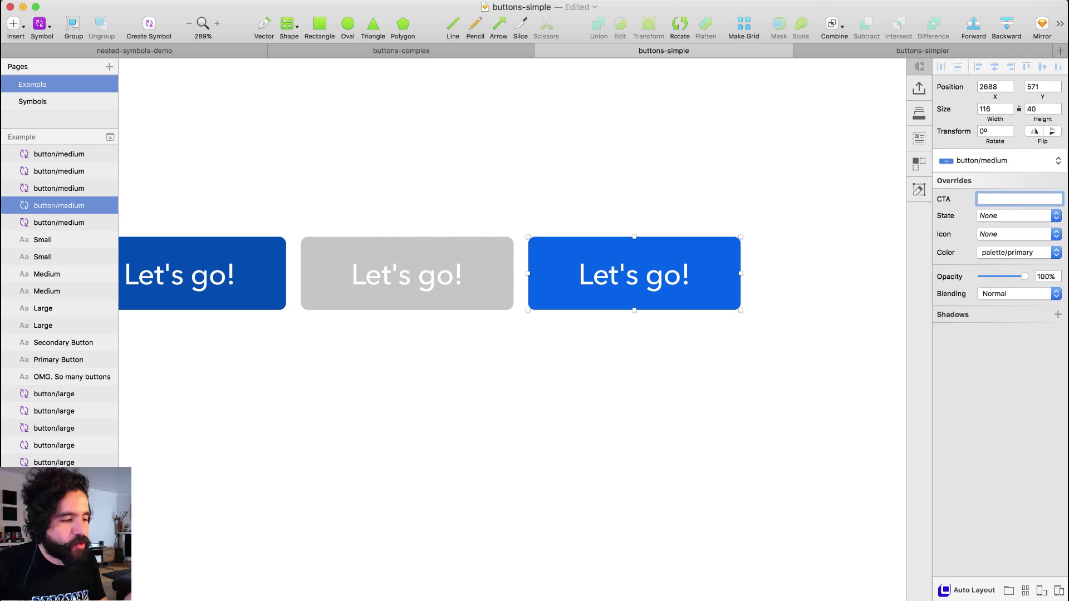
# Step: Try glyph/loading, glyph/check and glyph/happy as the textless button's Icon override, ending with glyph/warning
pyautogui.click(1024, 234)
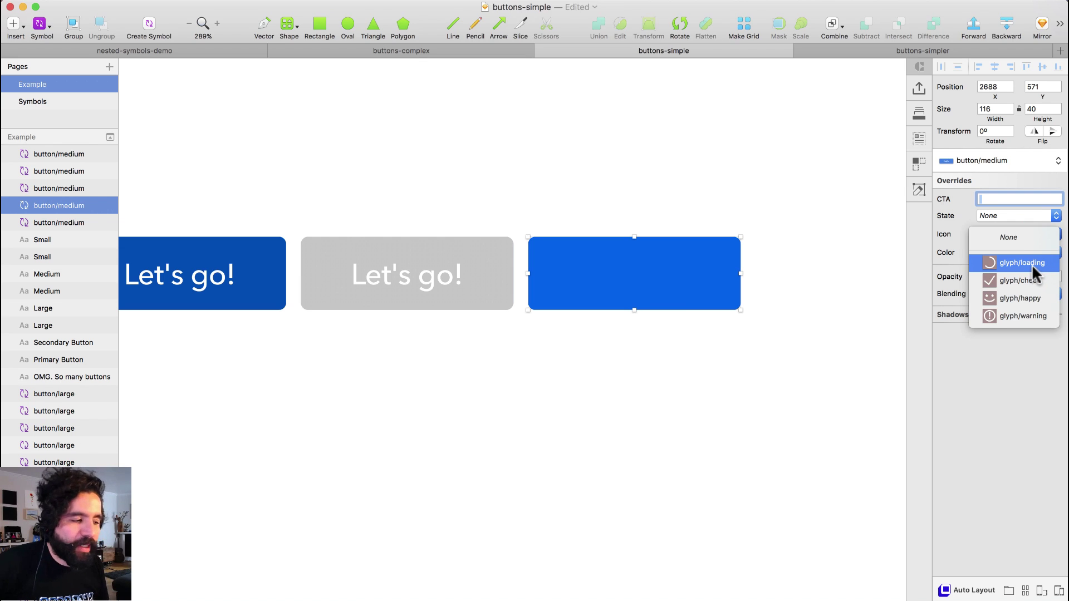
pyautogui.click(1032, 266)
pyautogui.click(1030, 235)
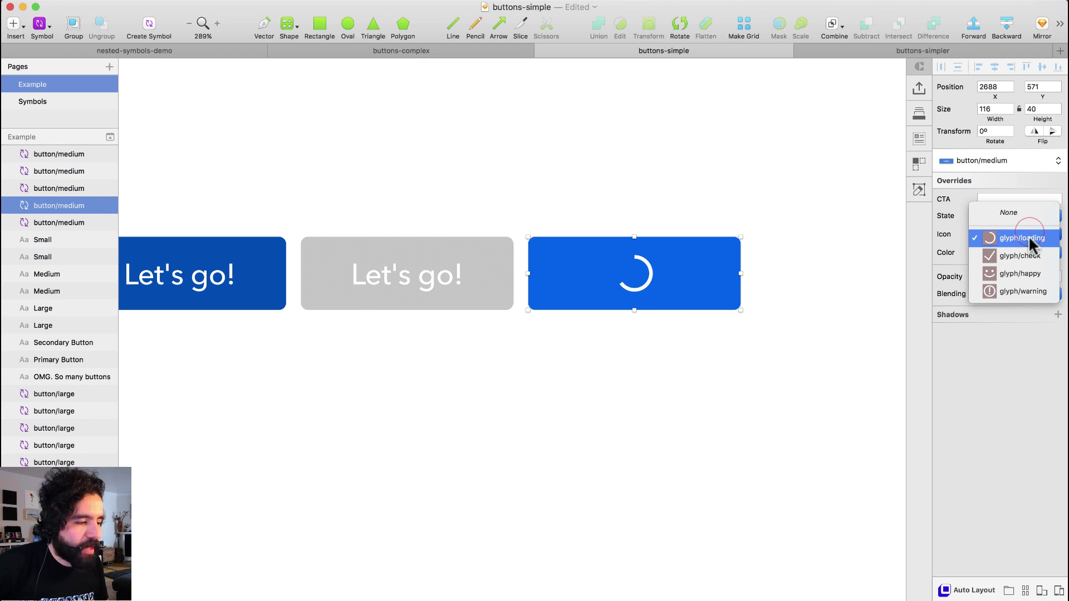
pyautogui.click(1016, 252)
pyautogui.click(1010, 234)
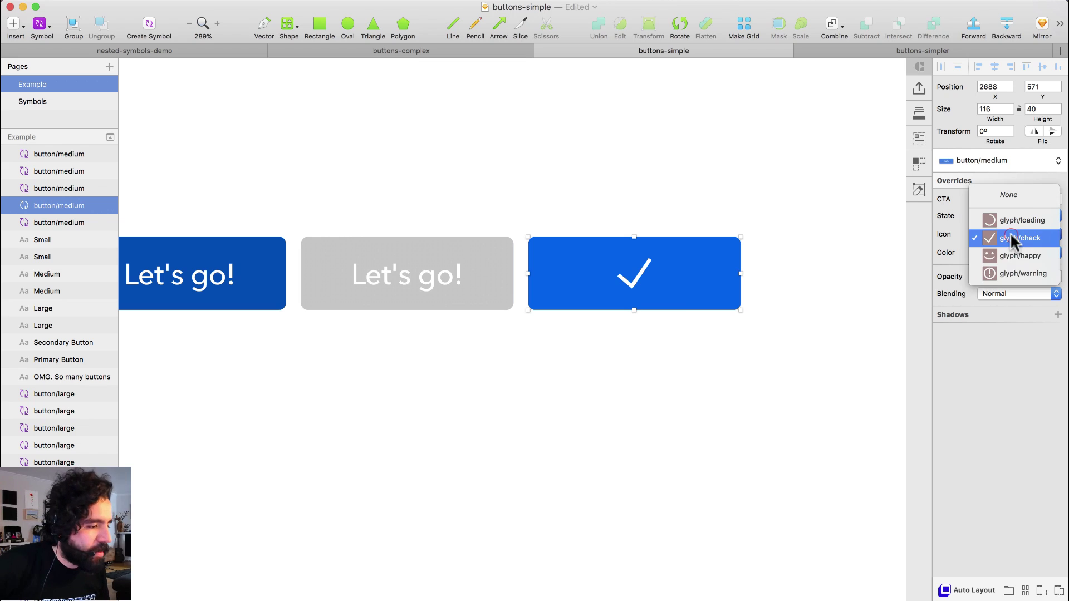
pyautogui.click(1026, 257)
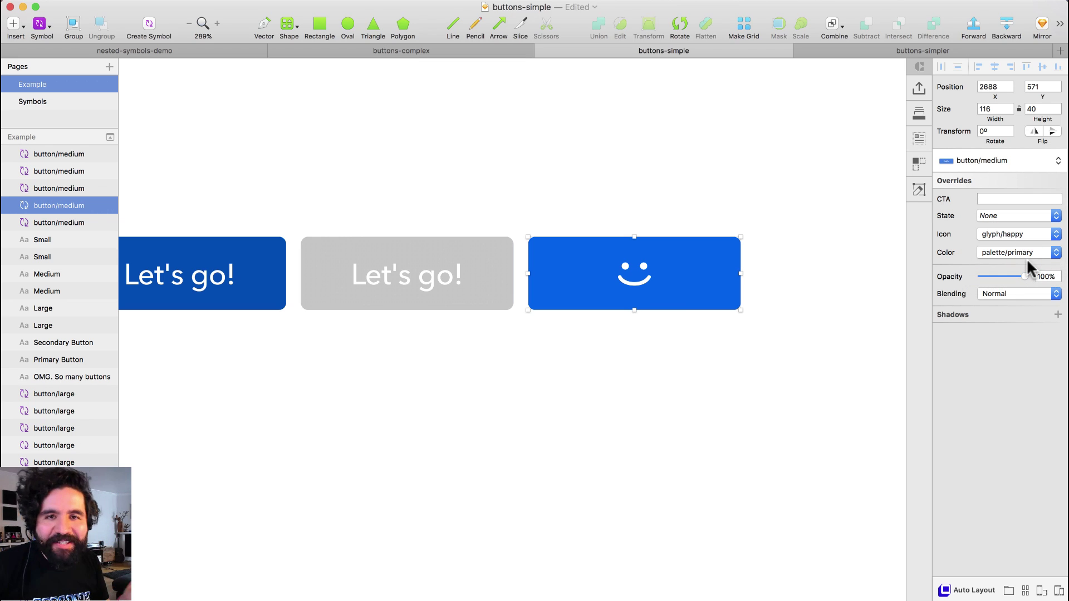
pyautogui.click(1030, 235)
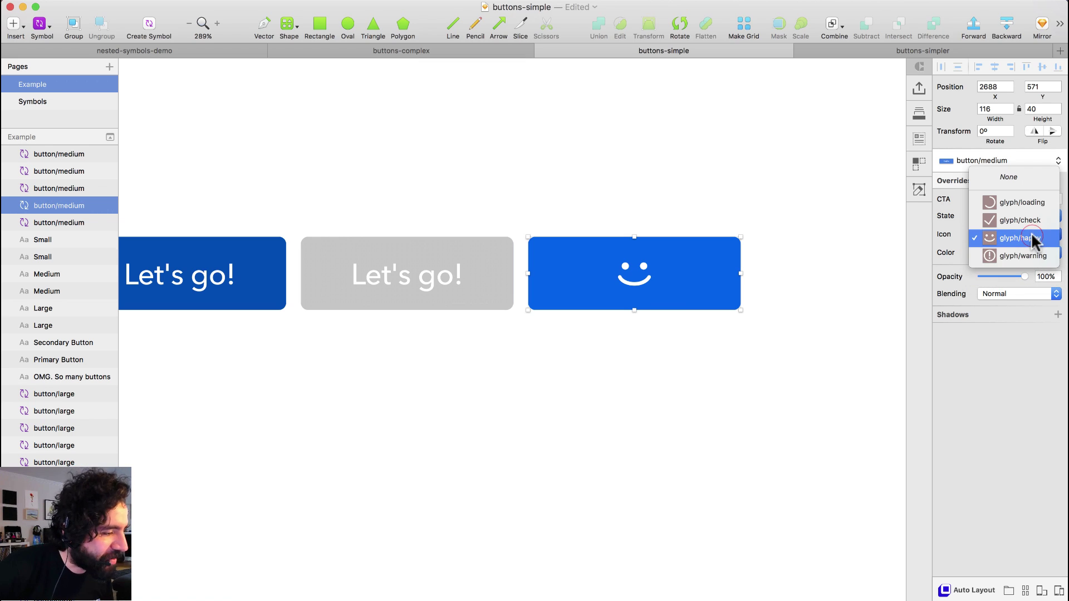
pyautogui.click(1034, 257)
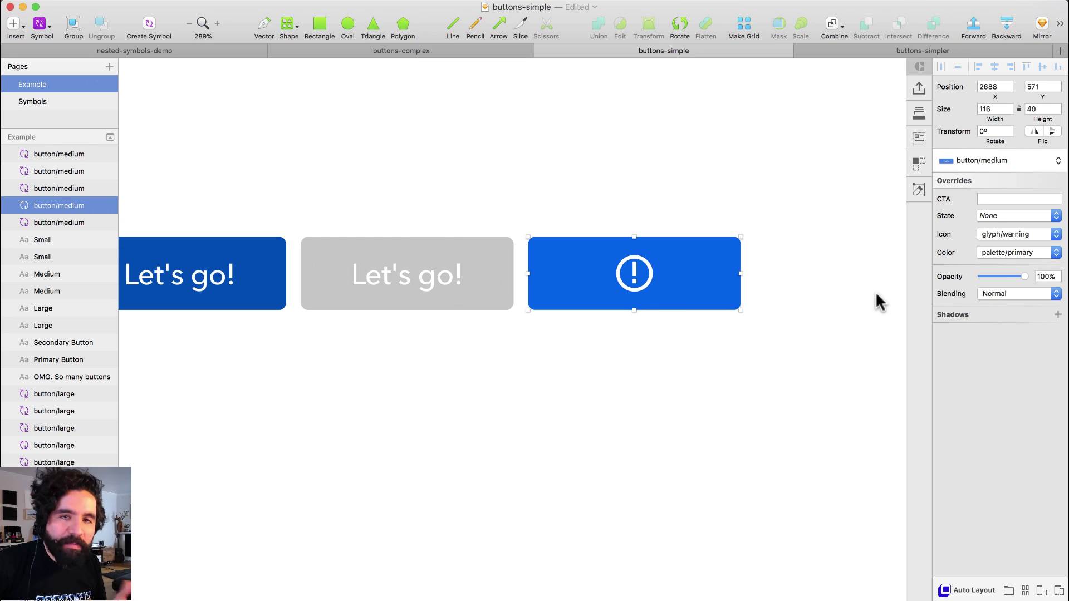
# Step: Duplicate the warning-icon button to the end of the row and set the copy's Color override to palette/warning
pyautogui.keyDown('alt'); pyautogui.moveTo(632, 273); pyautogui.dragTo(861, 273); pyautogui.keyUp('alt')
pyautogui.hscroll(10, 518, 305)
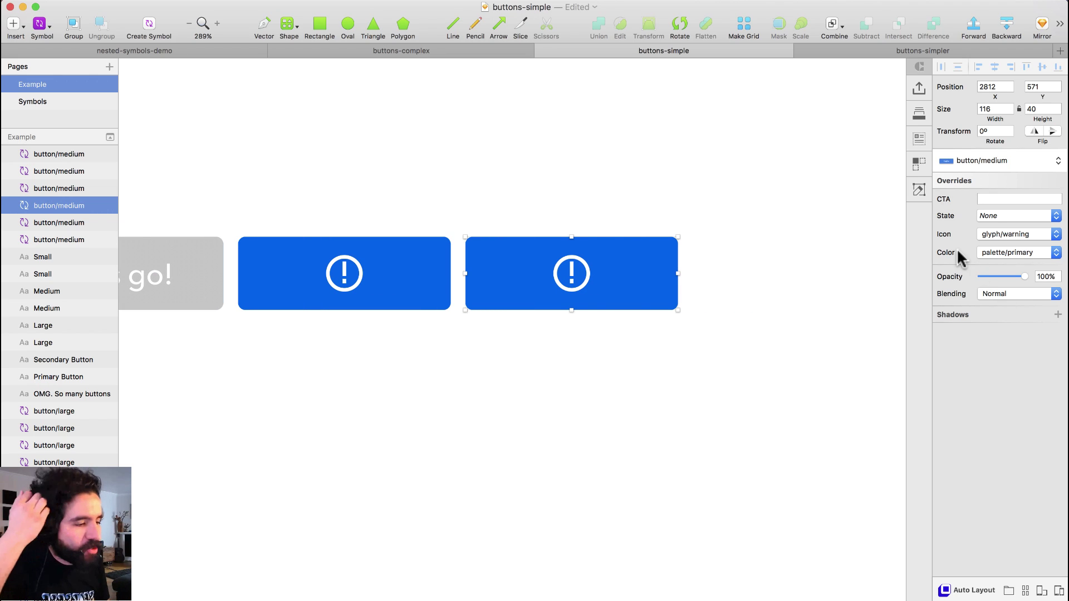
pyautogui.click(1011, 253)
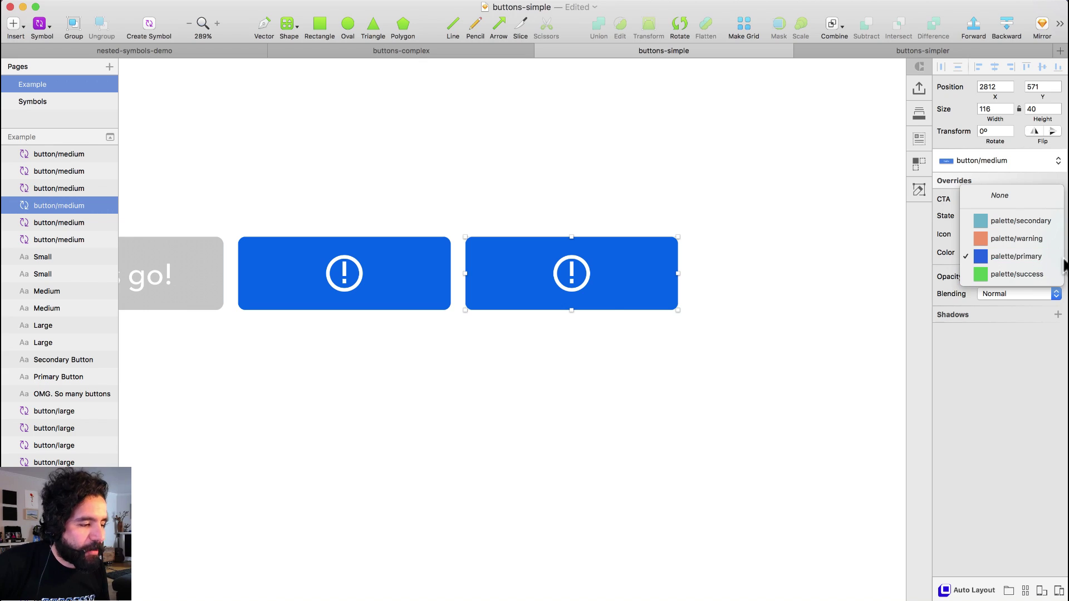
pyautogui.click(1044, 240)
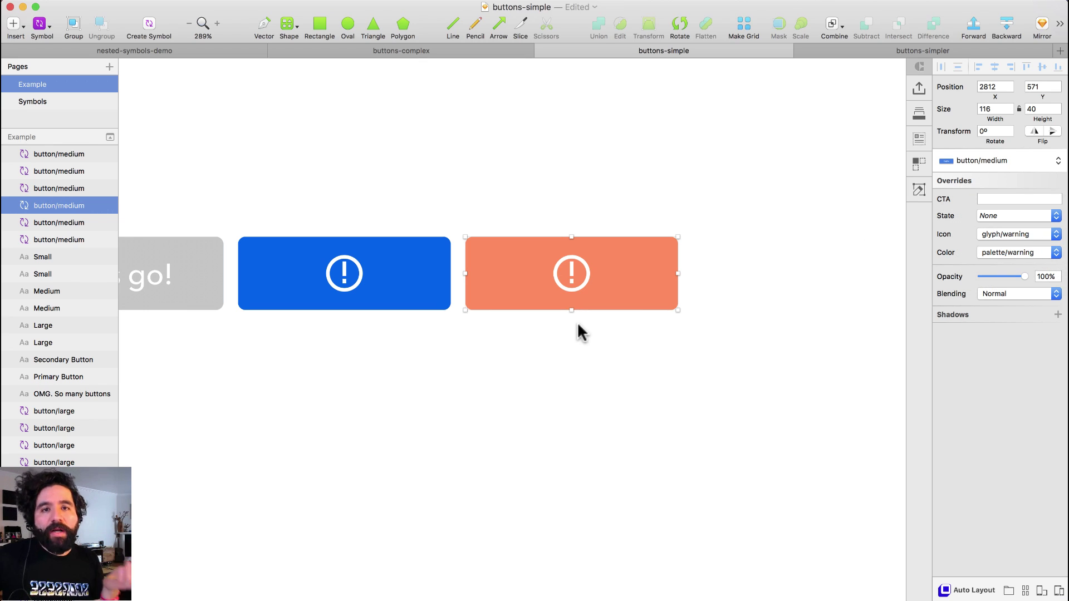
# Step: Set the blue warning-icon button's Icon override to glyph/happy and select the orange button beside it
pyautogui.click(402, 264)
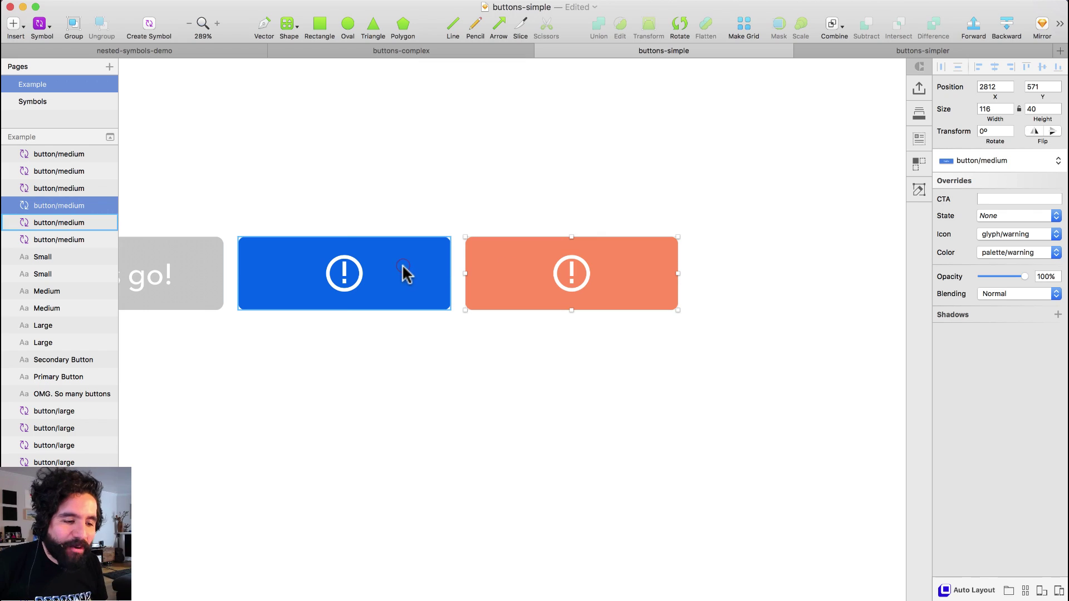
pyautogui.click(1038, 235)
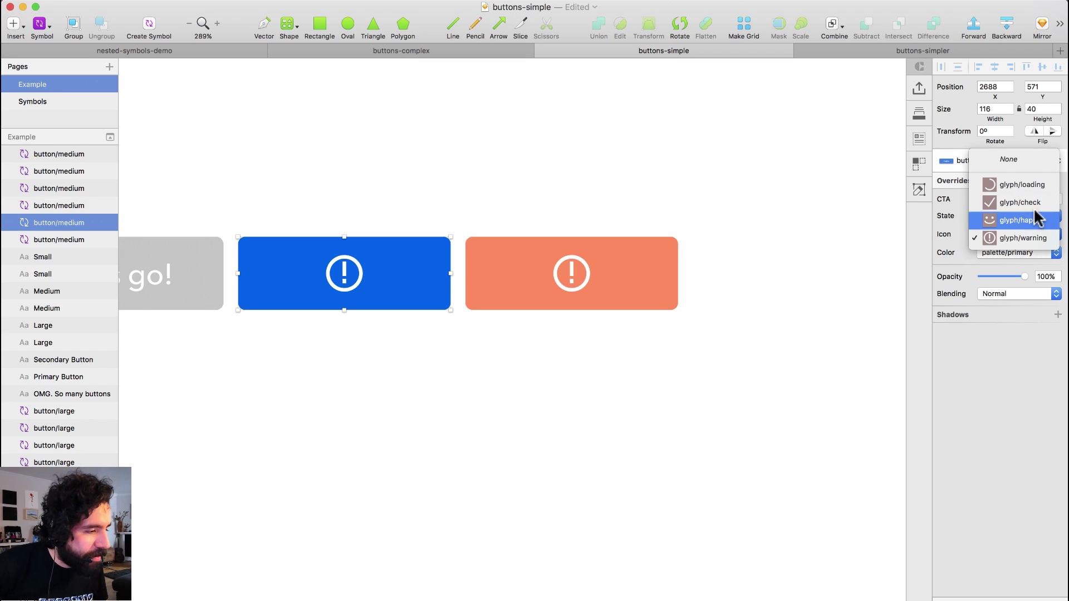
pyautogui.click(1039, 218)
pyautogui.click(501, 203)
pyautogui.click(567, 267)
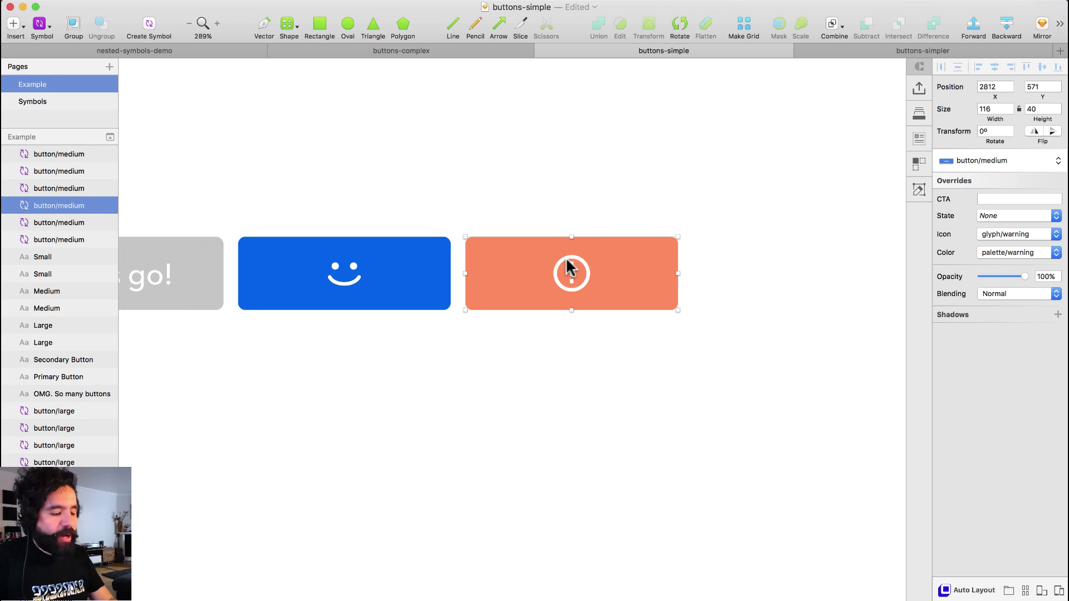
# Step: Select the whole row of six button/medium instances on the Example page and delete them
pyautogui.press('super+1')
pyautogui.moveTo(608, 274); pyautogui.dragTo(919, 386)
pyautogui.click(700, 220)
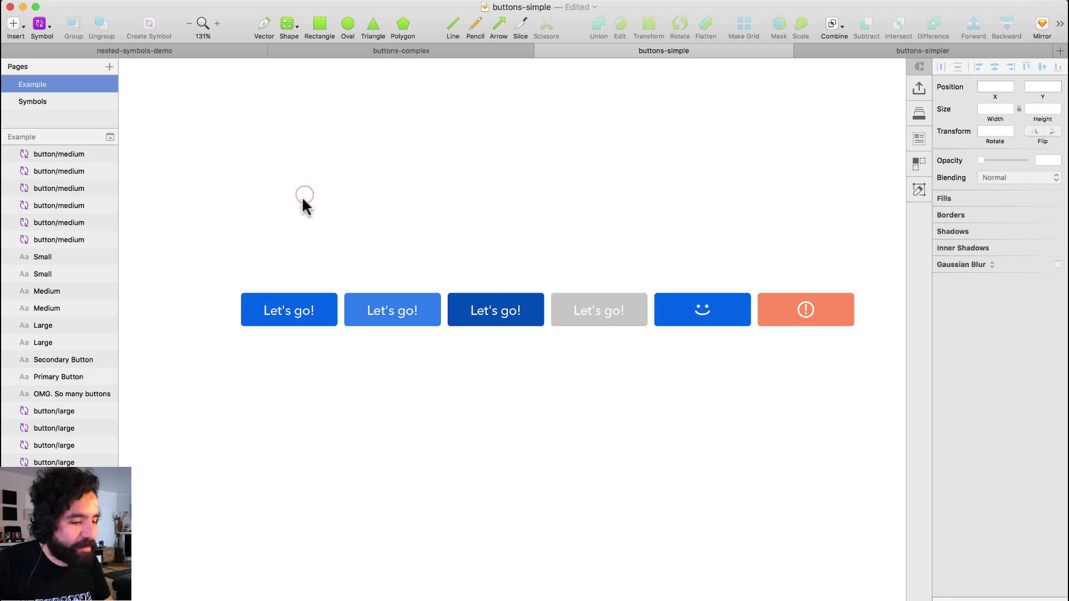
pyautogui.moveTo(304, 199); pyautogui.dragTo(818, 370)
pyautogui.press('Delete')
pyautogui.press('super+1')
pyautogui.click(663, 349)
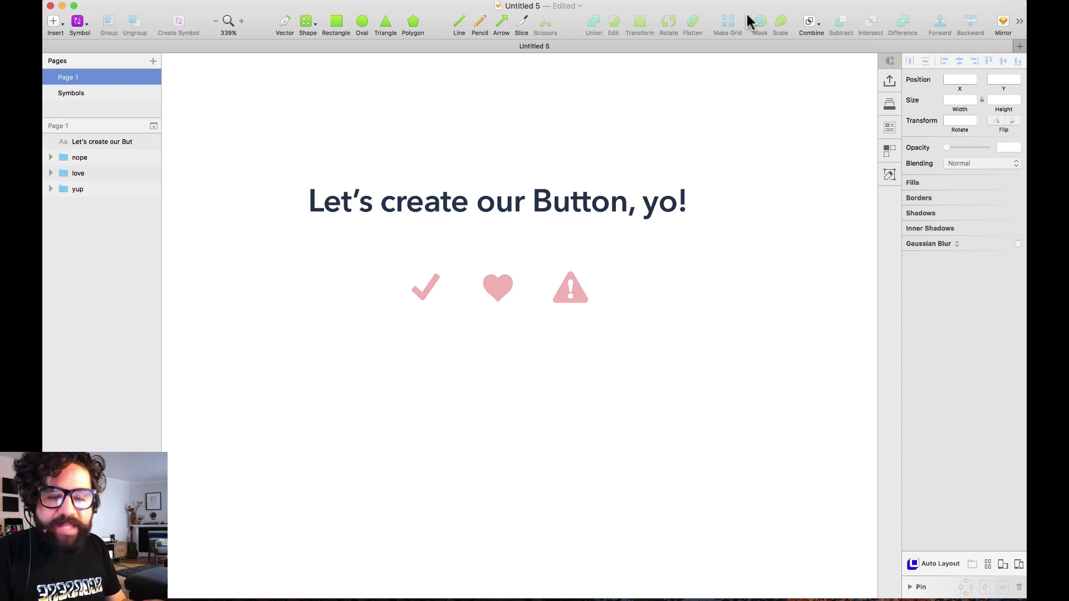
pyautogui.click(597, 108)
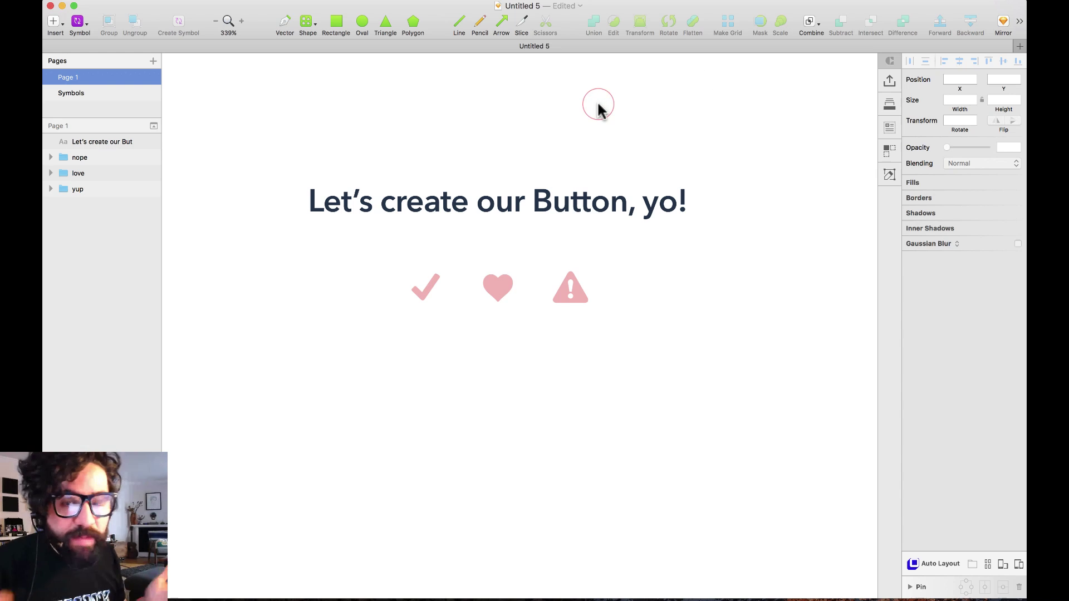
pyautogui.click(510, 144)
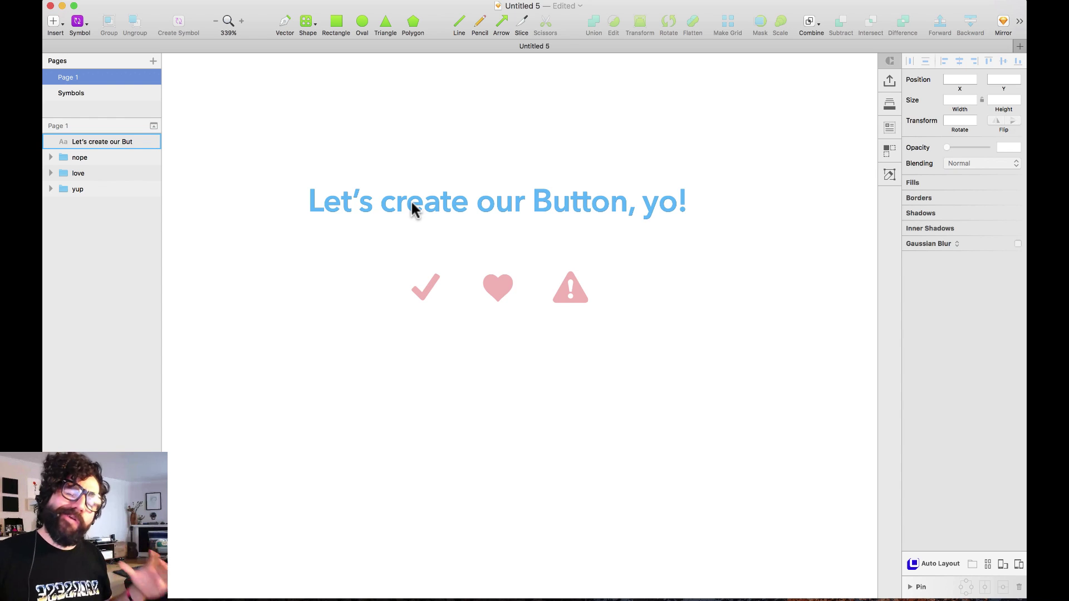
pyautogui.click(384, 171)
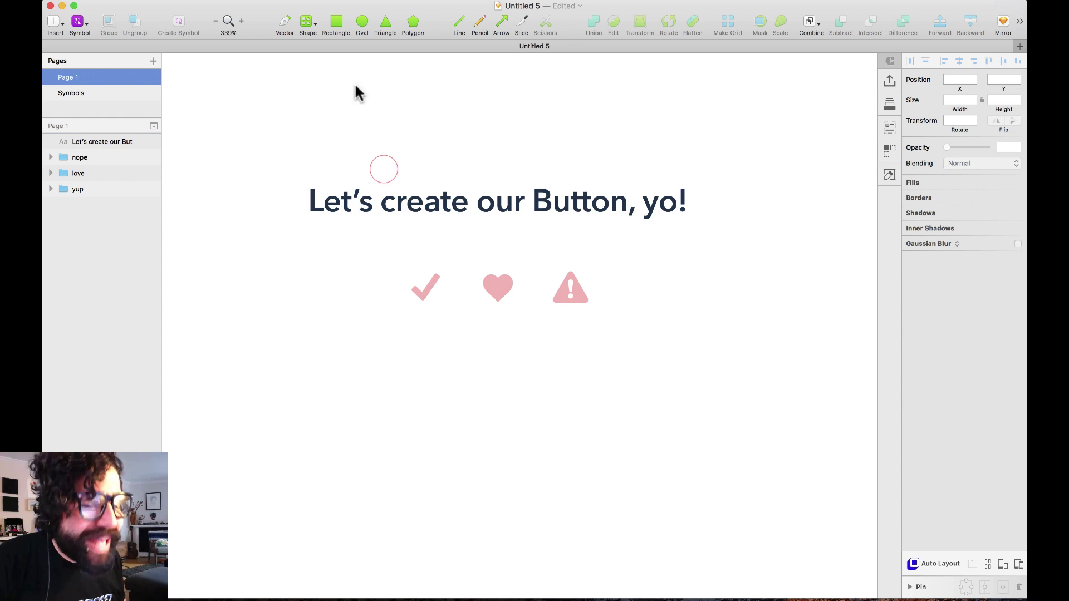
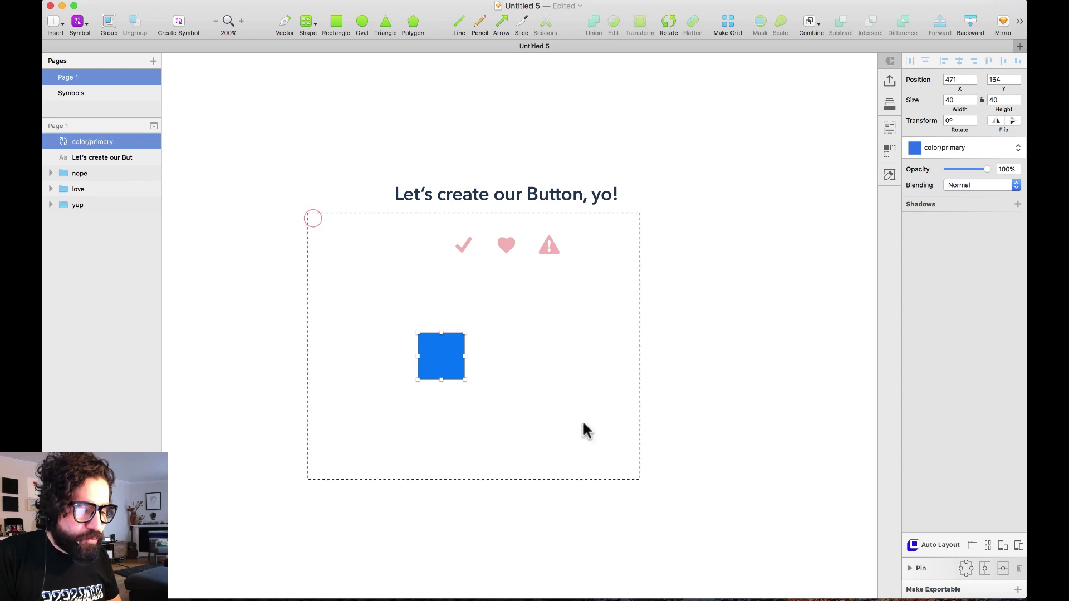
# Step: Resize the blue color/primary square into a button background 158 wide and 38 high
pyautogui.scroll(3, 585, 429)
pyautogui.moveTo(462, 277); pyautogui.dragTo(675, 296)
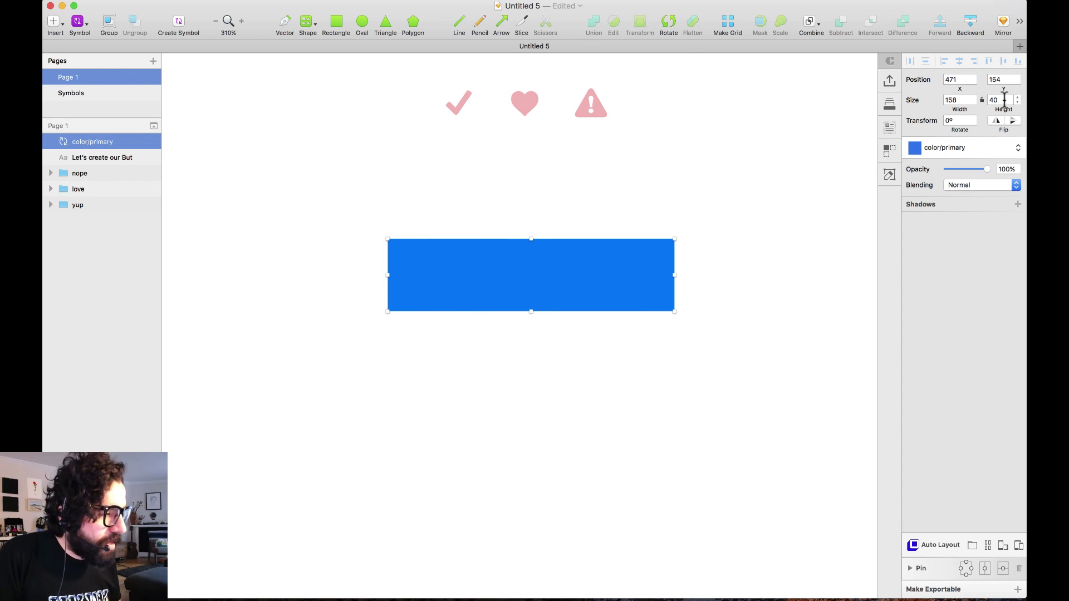
pyautogui.press('Down')
pyautogui.press('Down')
pyautogui.press('Down')
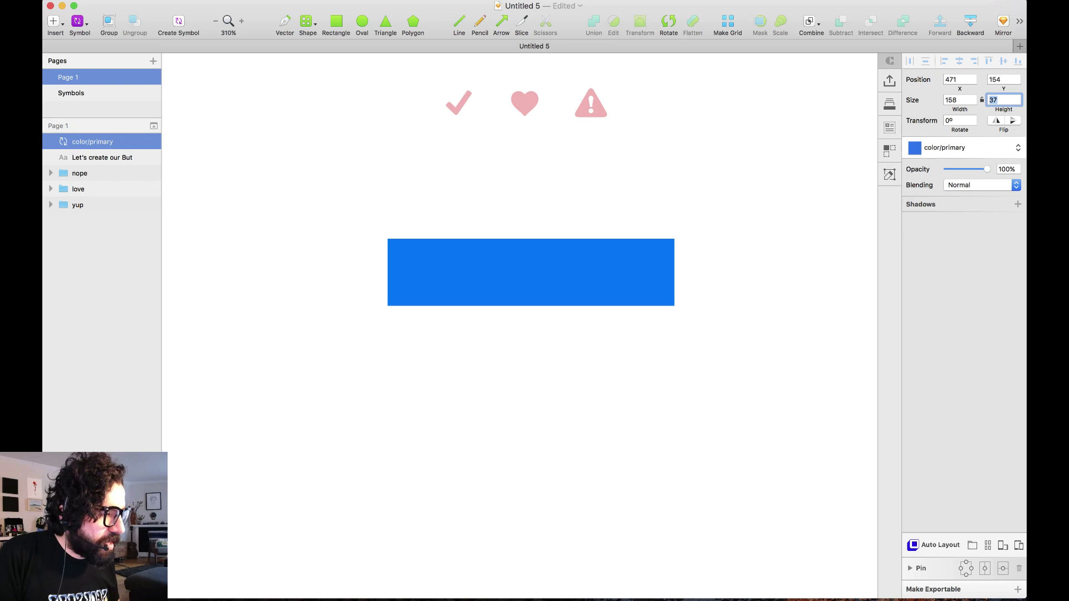
pyautogui.press('Up')
pyautogui.click(565, 437)
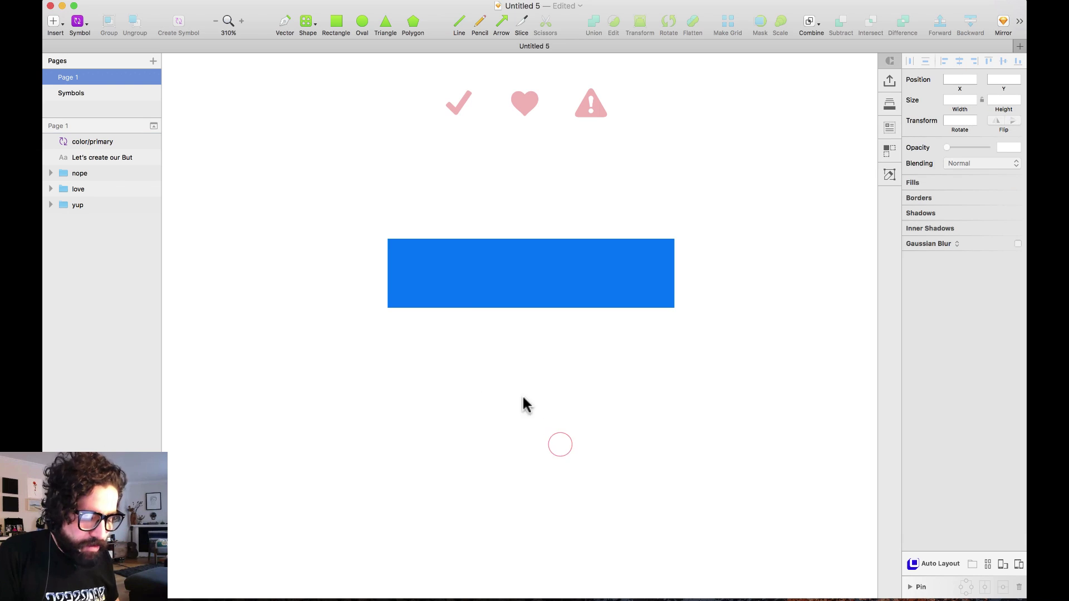
# Step: Add a text layer reading "Button" and place it over the blue rectangle
pyautogui.press('t')
pyautogui.click(454, 356)
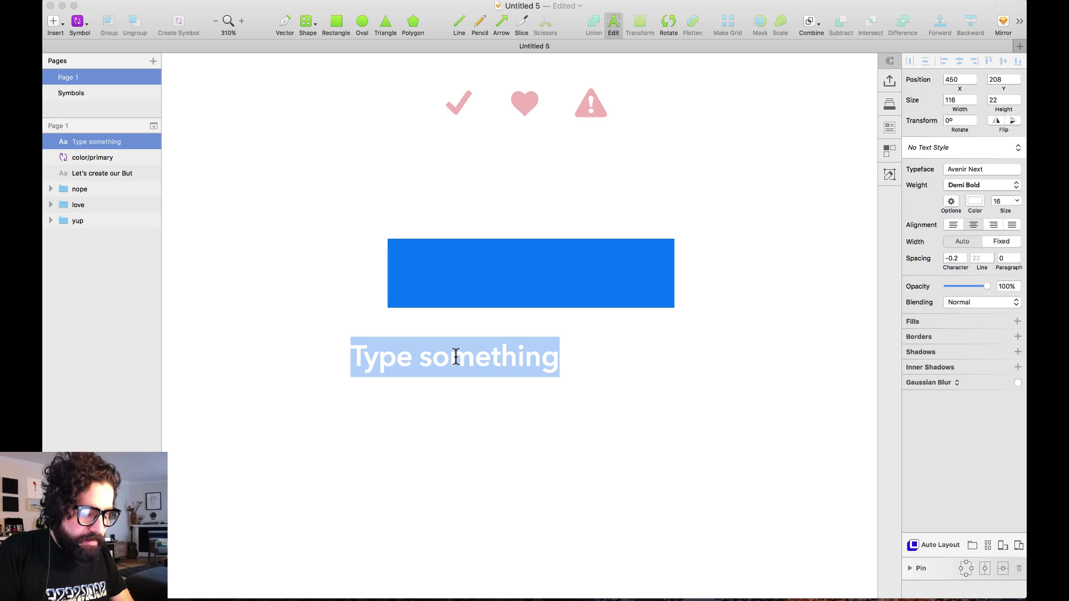
pyautogui.write('Button')
pyautogui.press('Escape')
pyautogui.moveTo(464, 358); pyautogui.dragTo(539, 271)
# Step: Centre the Button text and the color/primary rectangle on each other horizontally and vertically
pyautogui.moveTo(512, 210); pyautogui.dragTo(616, 360)
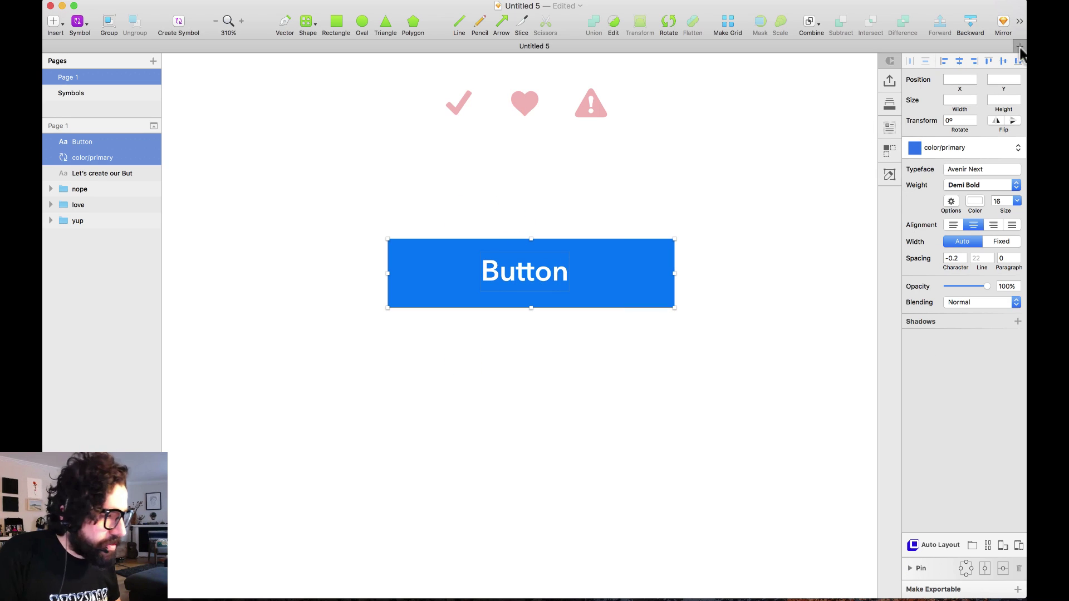
pyautogui.click(959, 61)
pyautogui.click(597, 341)
# Step: Narrow the color/primary rectangle evenly from both sides to a width of 130
pyautogui.click(529, 274)
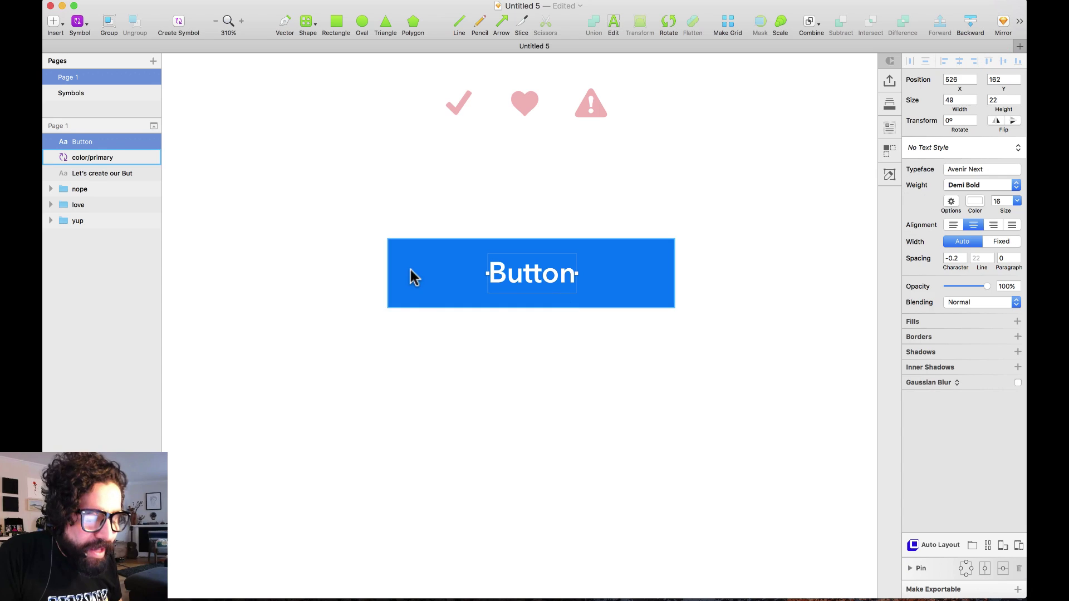
pyautogui.click(388, 280)
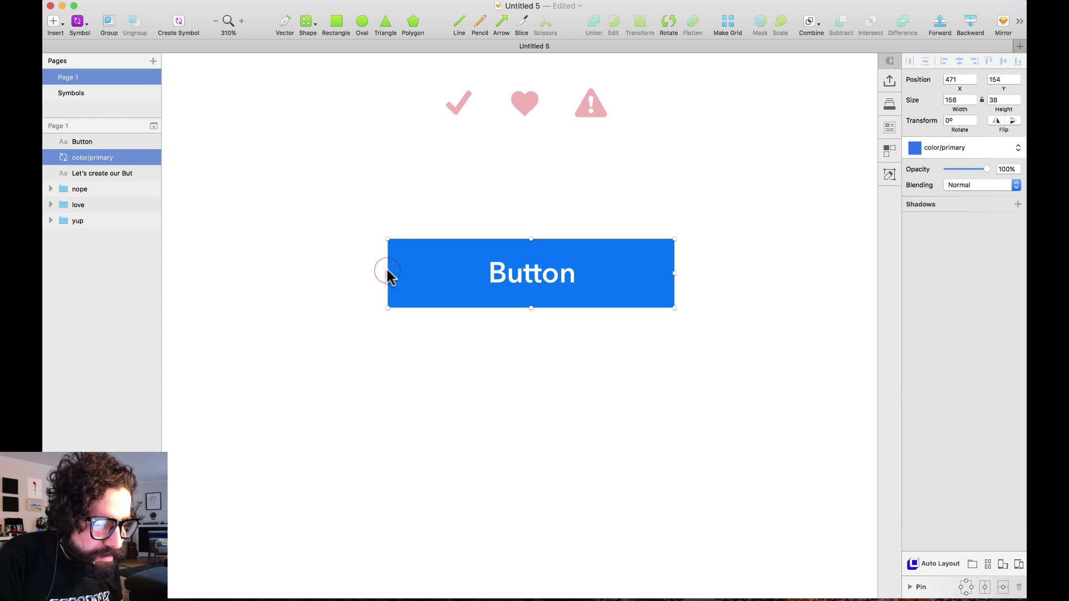
pyautogui.moveTo(388, 276); pyautogui.dragTo(440, 284)
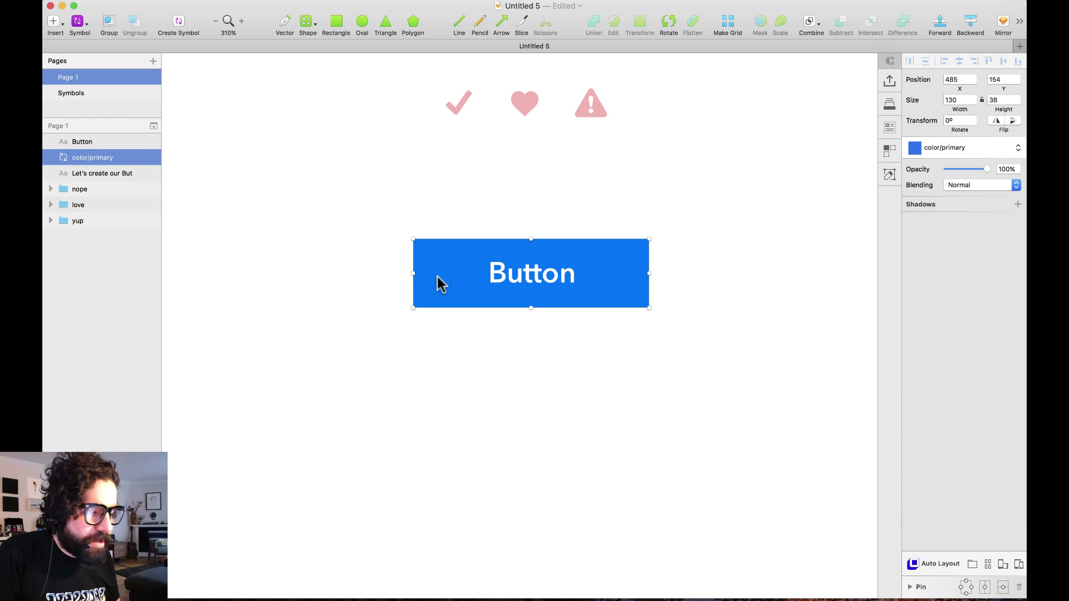
pyautogui.click(515, 399)
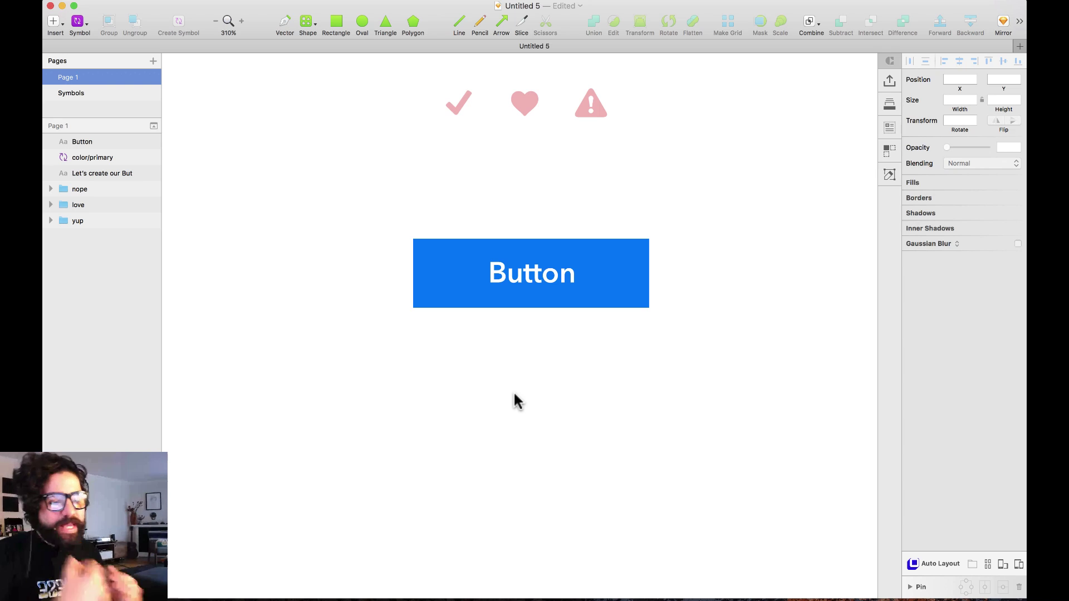
# Step: Draw a 130 by 38 rectangle exactly over the blue button background
pyautogui.click(428, 257)
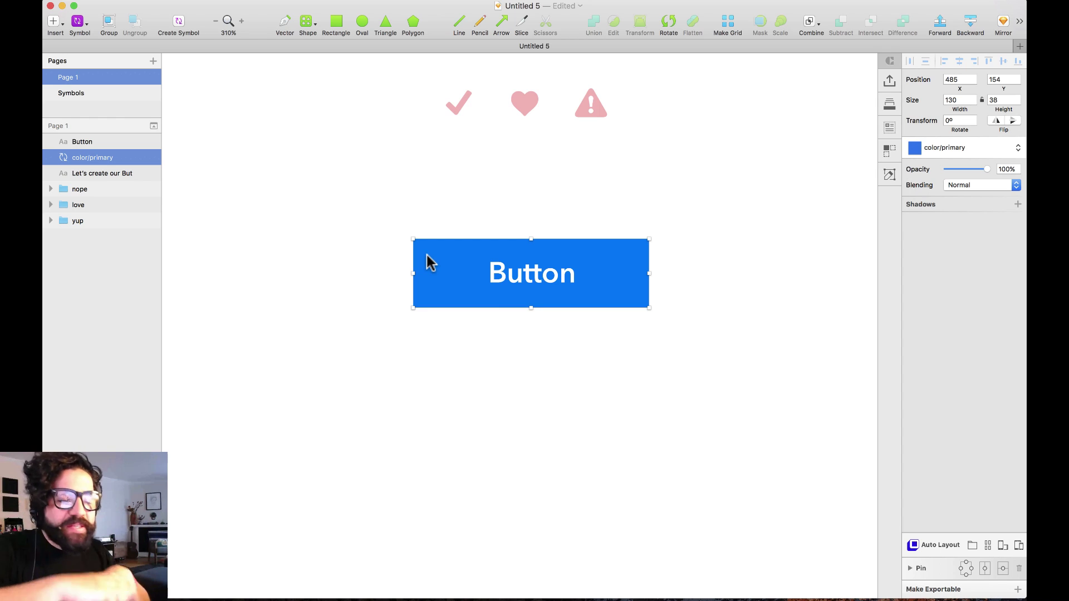
pyautogui.click(370, 152)
pyautogui.click(335, 23)
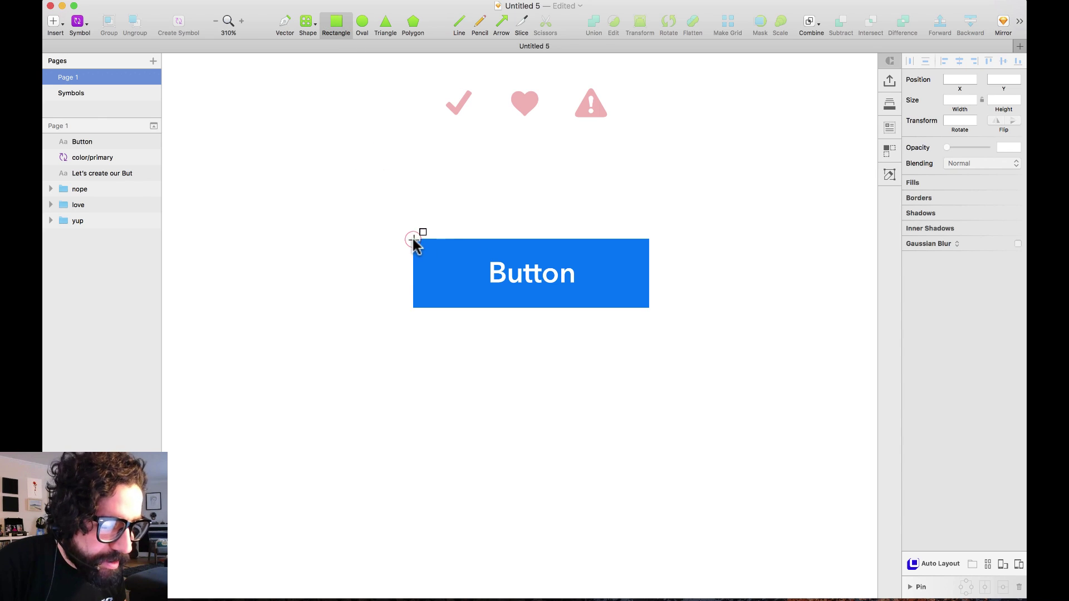
pyautogui.moveTo(413, 241); pyautogui.dragTo(649, 306)
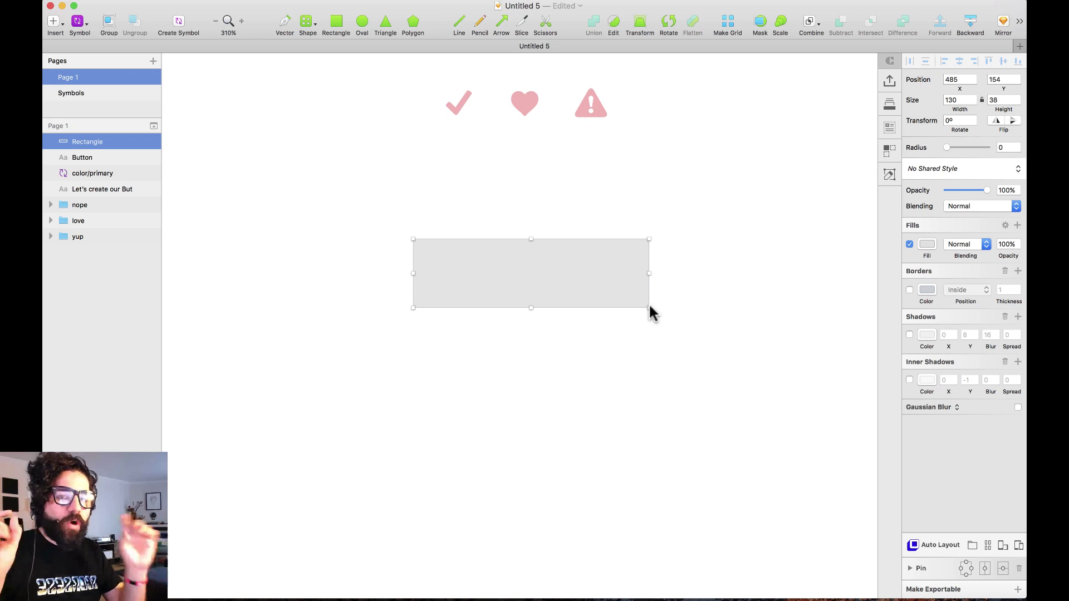
# Step: Set the new rectangle's corner radius to 100 for fully rounded ends
pyautogui.click(1009, 148)
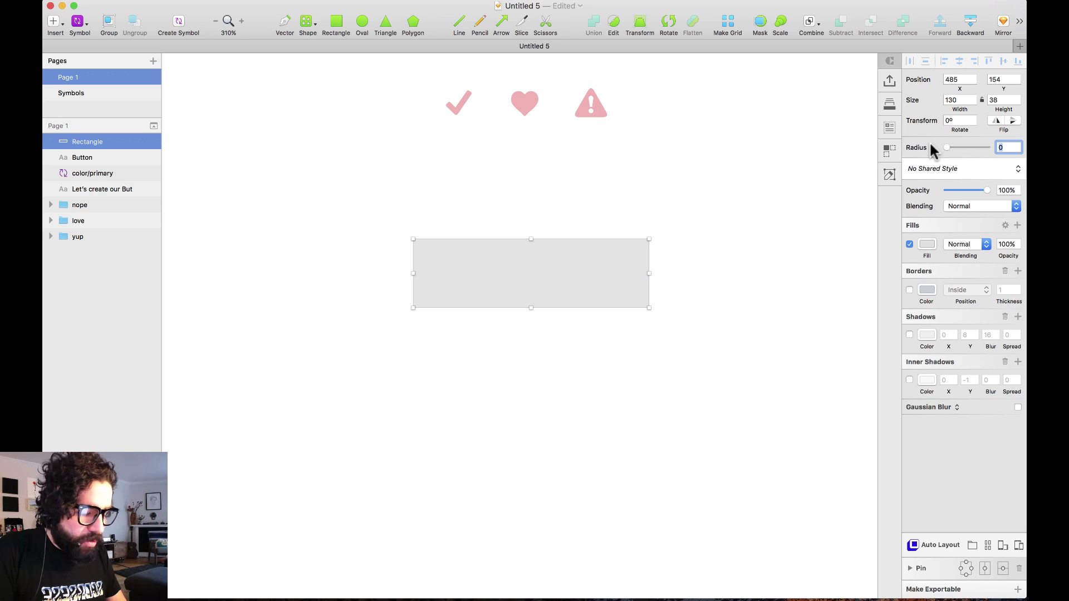
pyautogui.write('100')
pyautogui.press('Return')
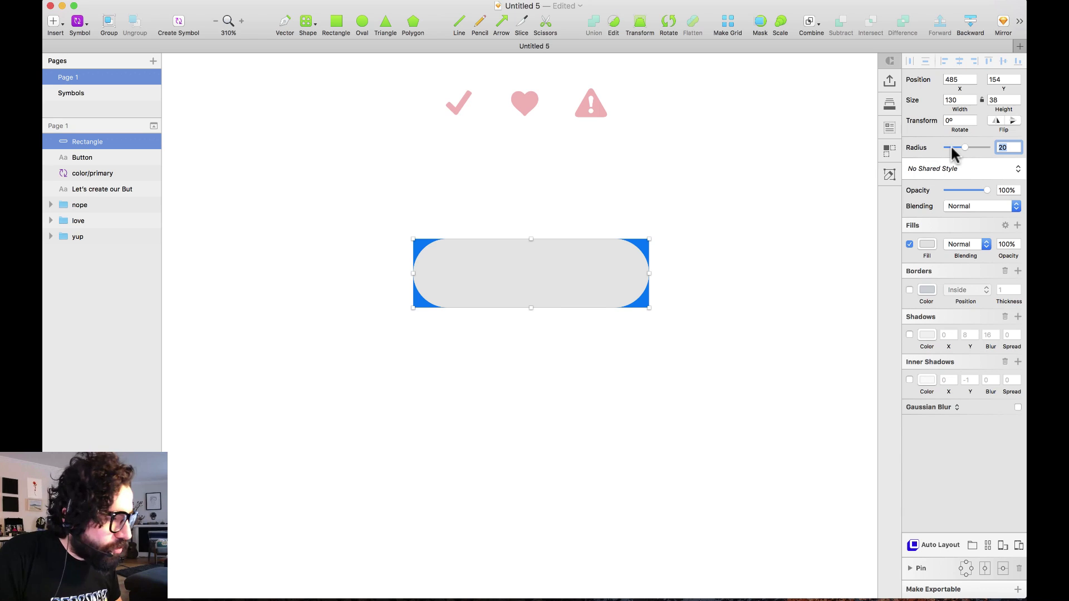
pyautogui.moveTo(969, 146); pyautogui.dragTo(1000, 154)
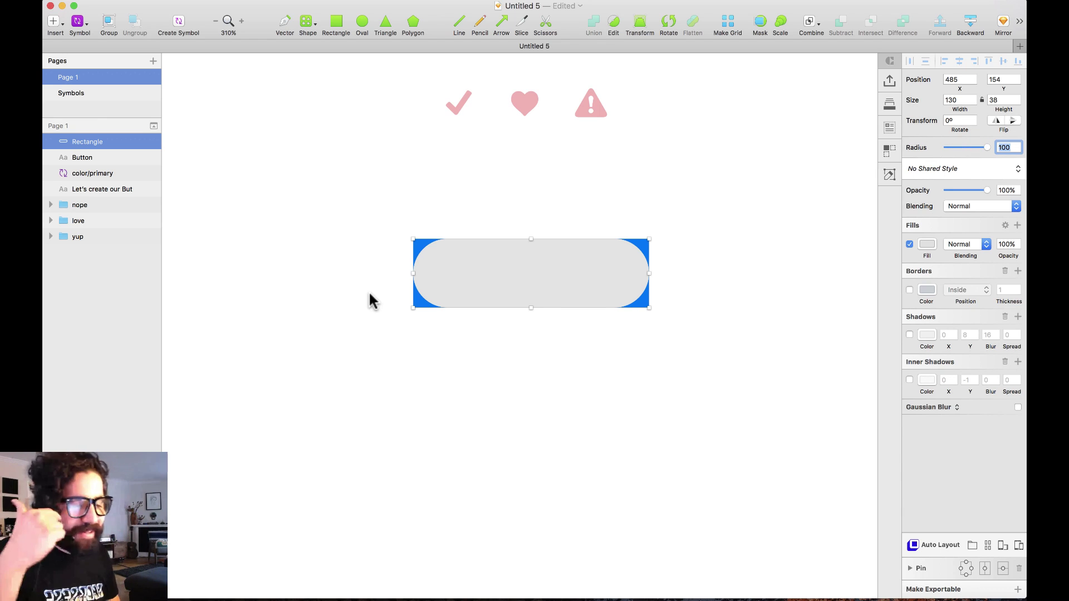
pyautogui.click(446, 204)
pyautogui.click(440, 298)
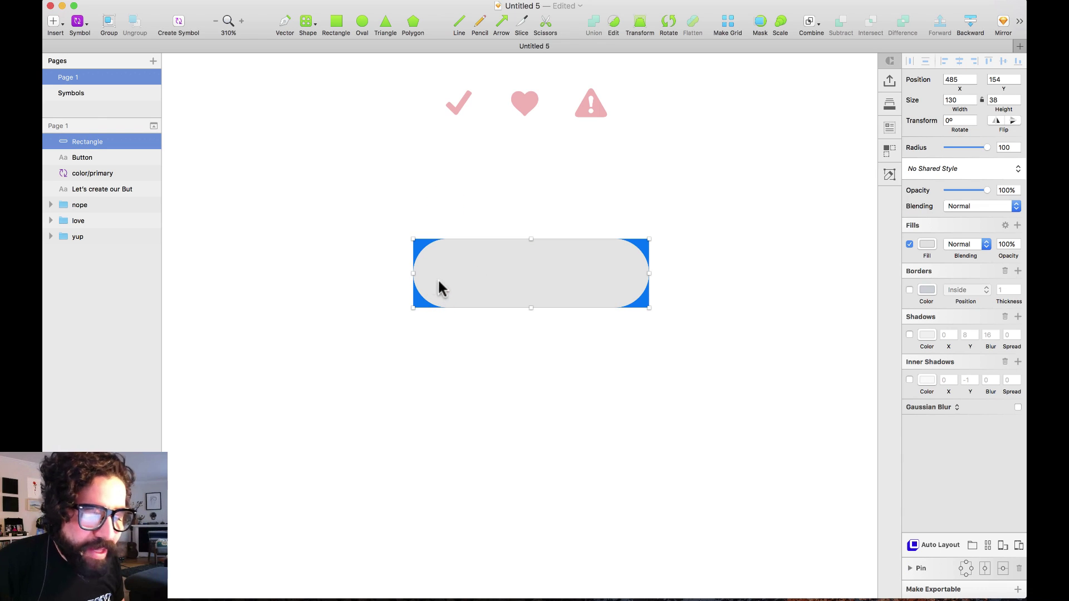
# Step: Send the rounded rectangle backward until it sits directly beneath the color/primary layer
pyautogui.press('alt+super+Down')
pyautogui.press('alt+super+Down')
pyautogui.press('alt+super+Down')
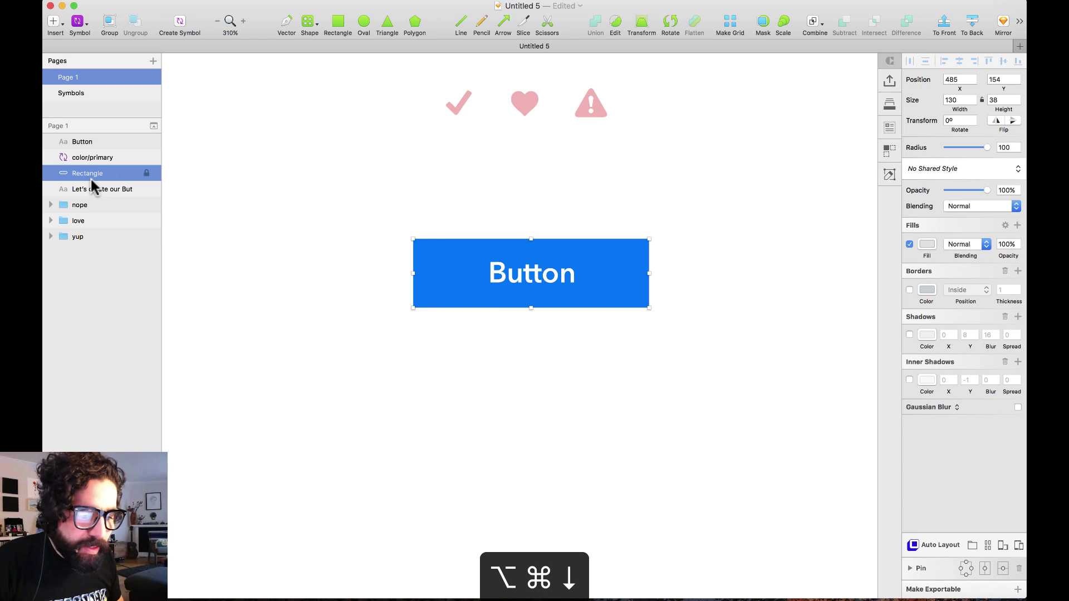
# Step: Rename the rounded rectangle layer MASK and turn it into a mask for the color/primary and Button layers above it
pyautogui.doubleClick(92, 180)
pyautogui.write('mAK')
pyautogui.press('Return')
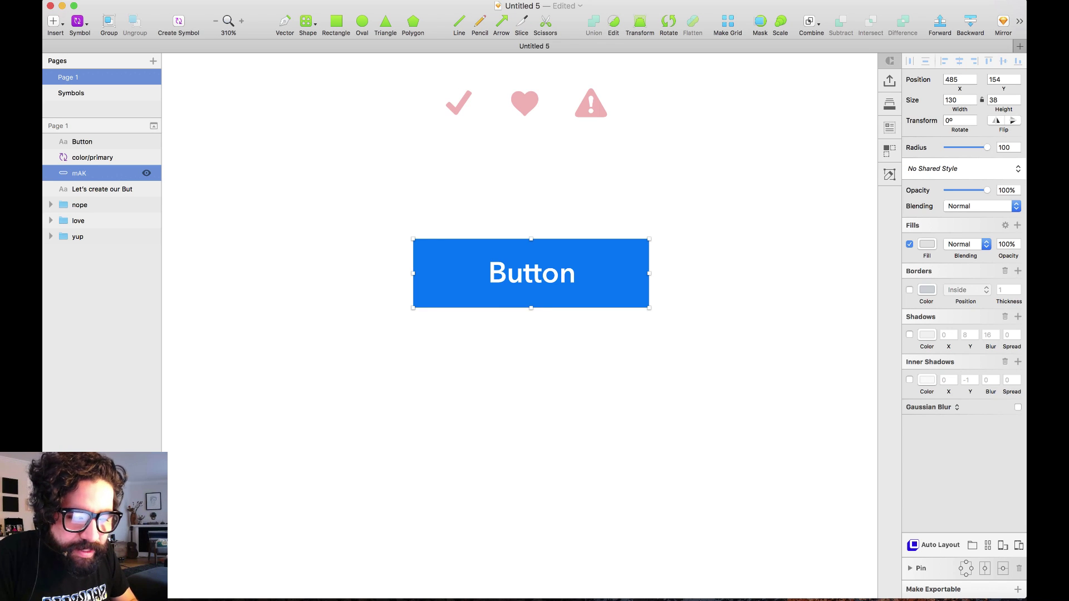
pyautogui.doubleClick(81, 173)
pyautogui.write('MASK')
pyautogui.press('Return')
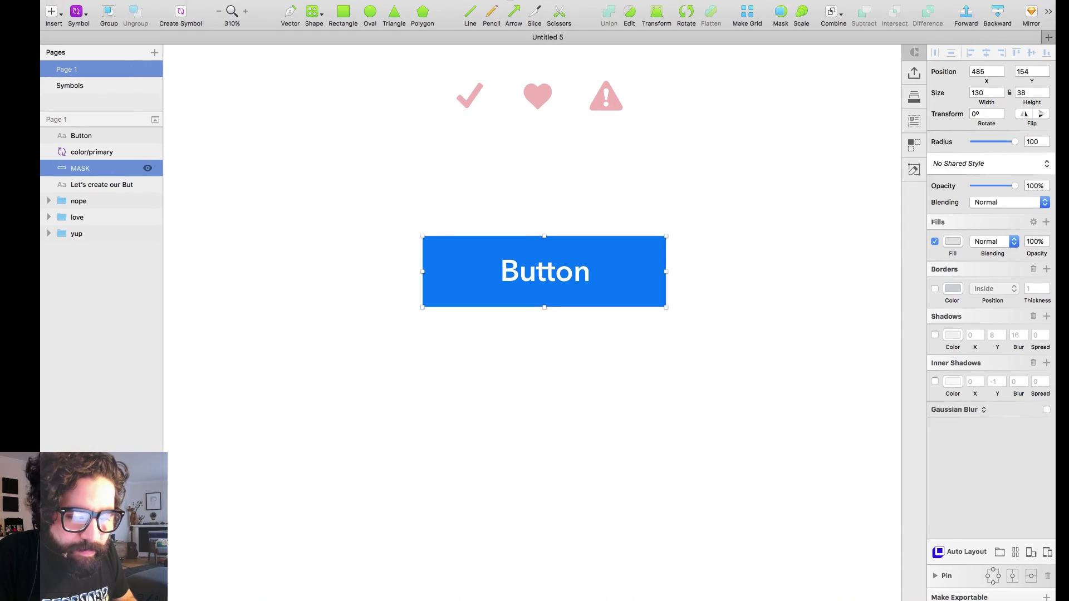
pyautogui.rightClick(82, 169)
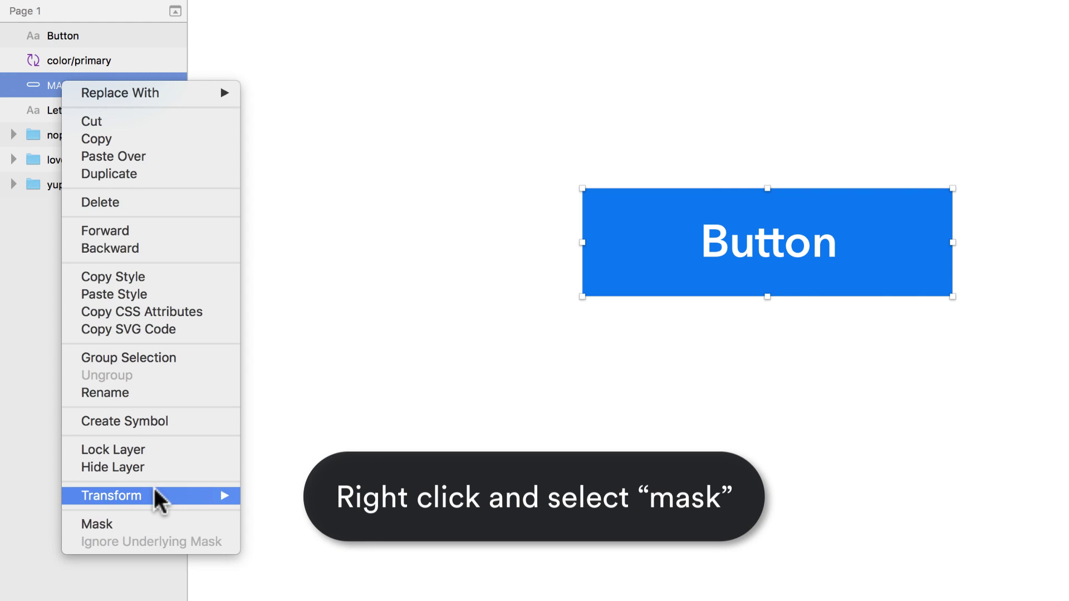
pyautogui.click(147, 525)
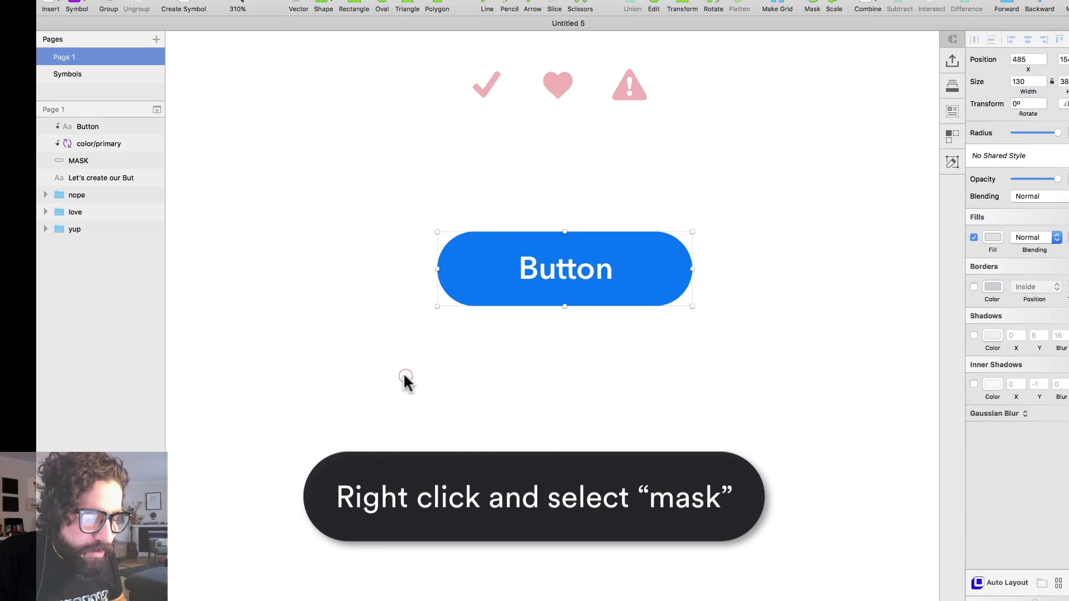
pyautogui.moveTo(405, 379); pyautogui.dragTo(753, 252)
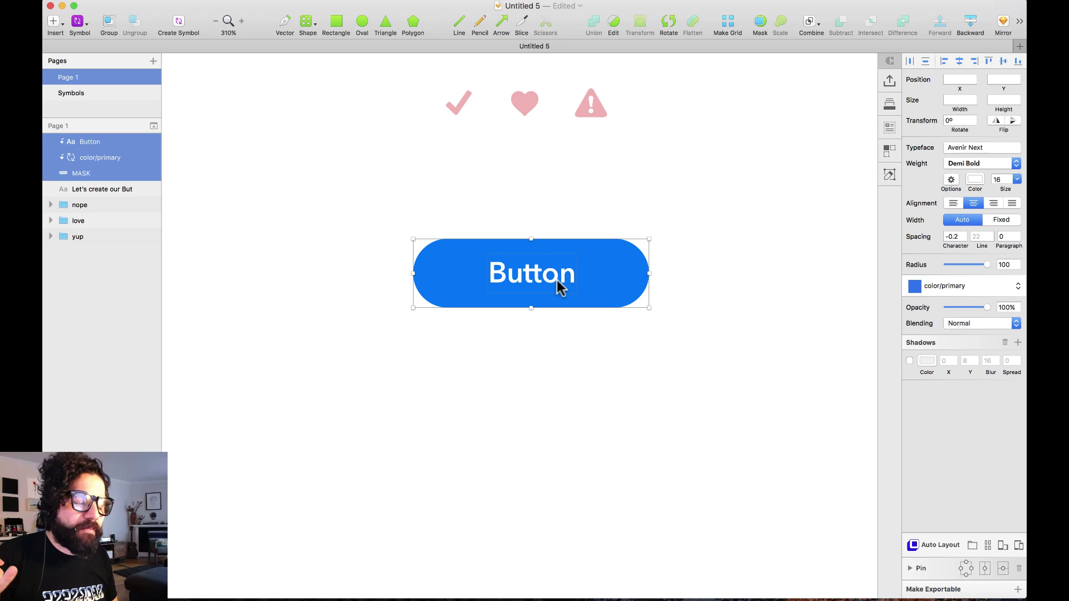
pyautogui.click(494, 221)
pyautogui.click(498, 242)
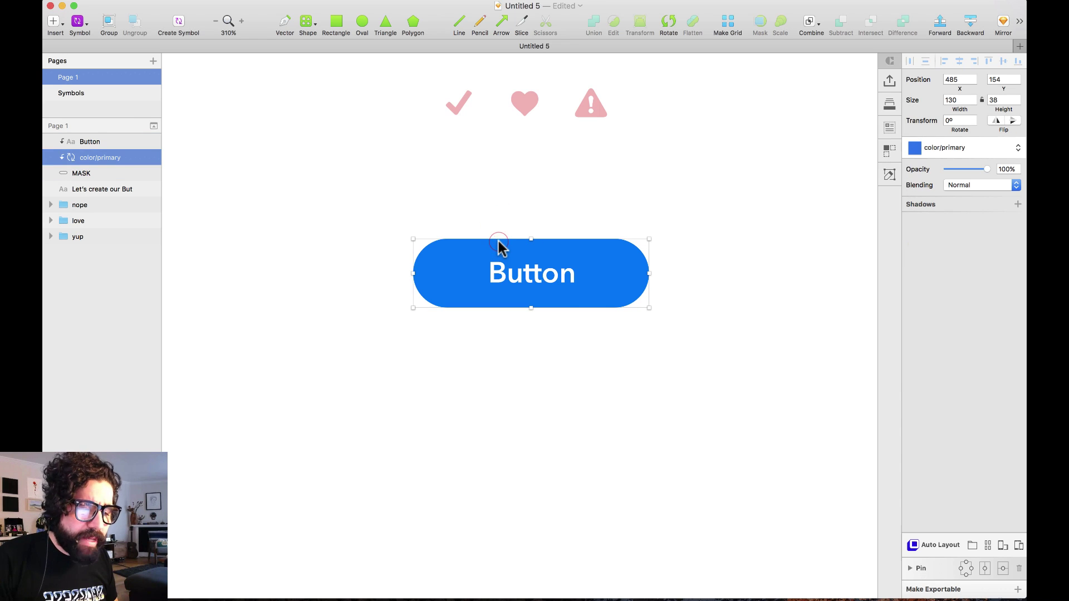
pyautogui.click(84, 173)
pyautogui.click(350, 166)
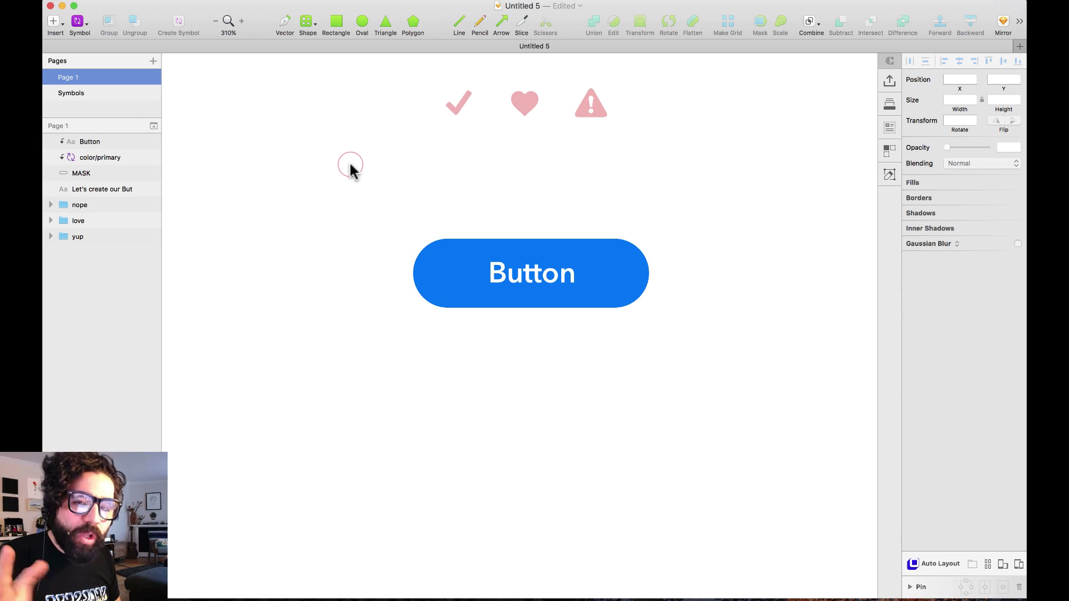
pyautogui.click(466, 107)
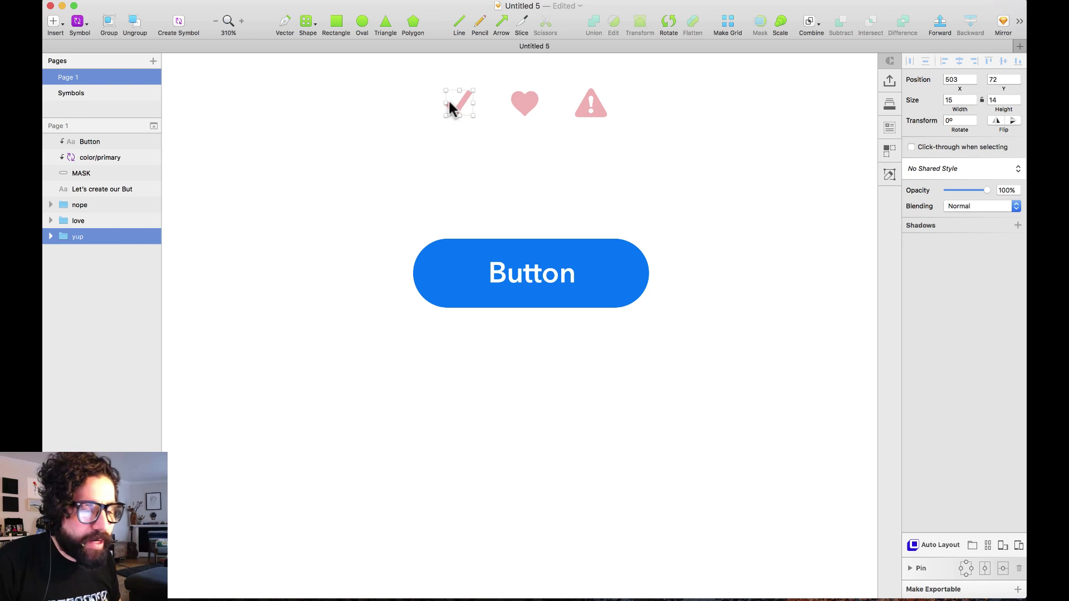
pyautogui.scroll(2, 457, 196)
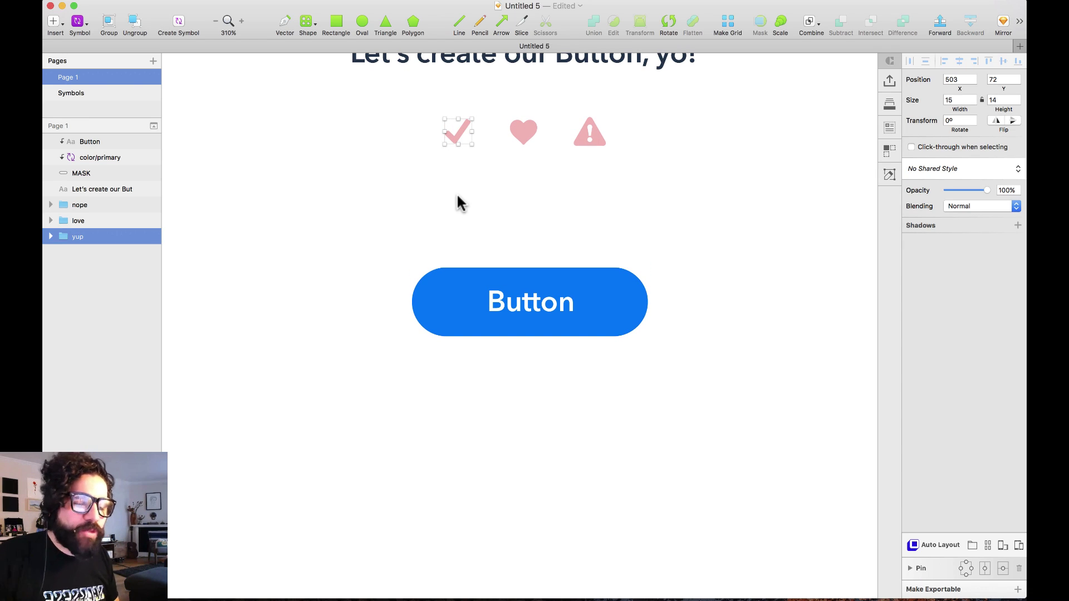
# Step: Create a symbol named button/medium from the Button, color/primary and MASK layers, sending it to the Symbols page
pyautogui.moveTo(417, 232); pyautogui.dragTo(576, 356)
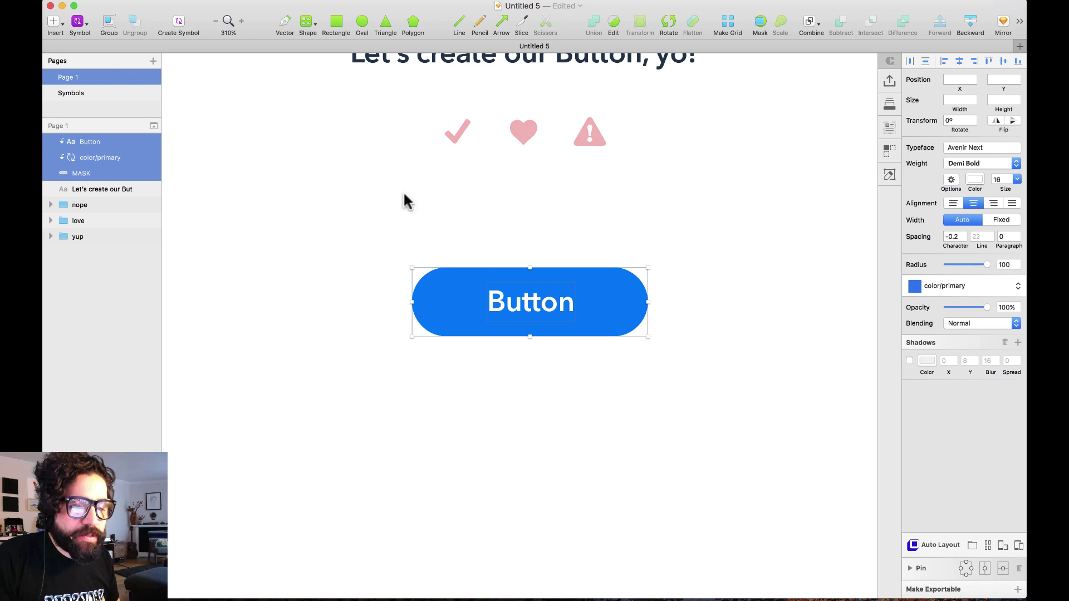
pyautogui.click(178, 25)
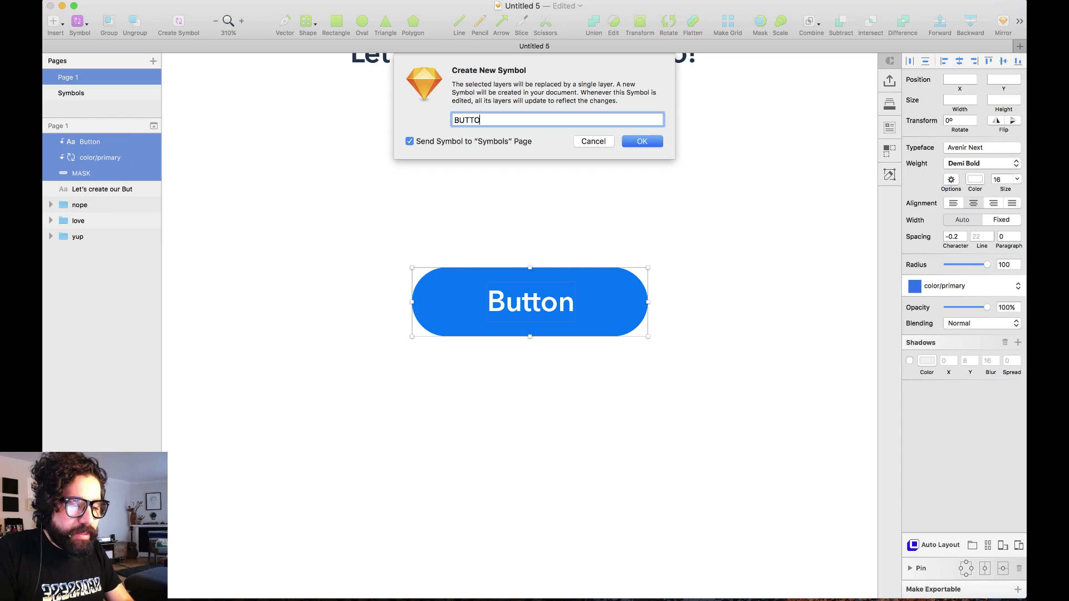
pyautogui.write('BU')
pyautogui.press('BackSpace')
pyautogui.press('BackSpace')
pyautogui.write('button/medium')
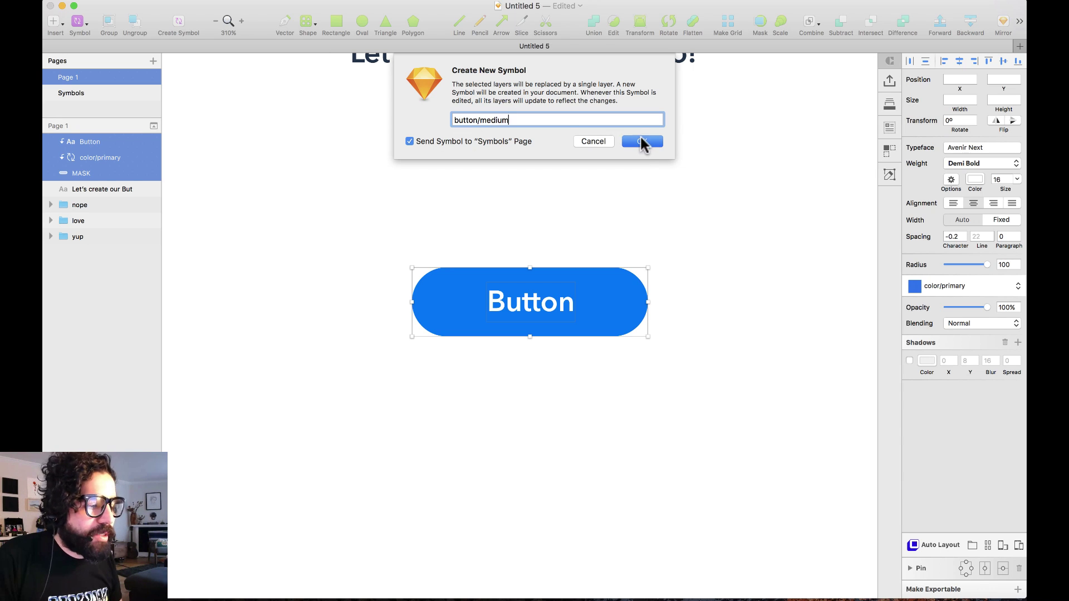
pyautogui.click(642, 142)
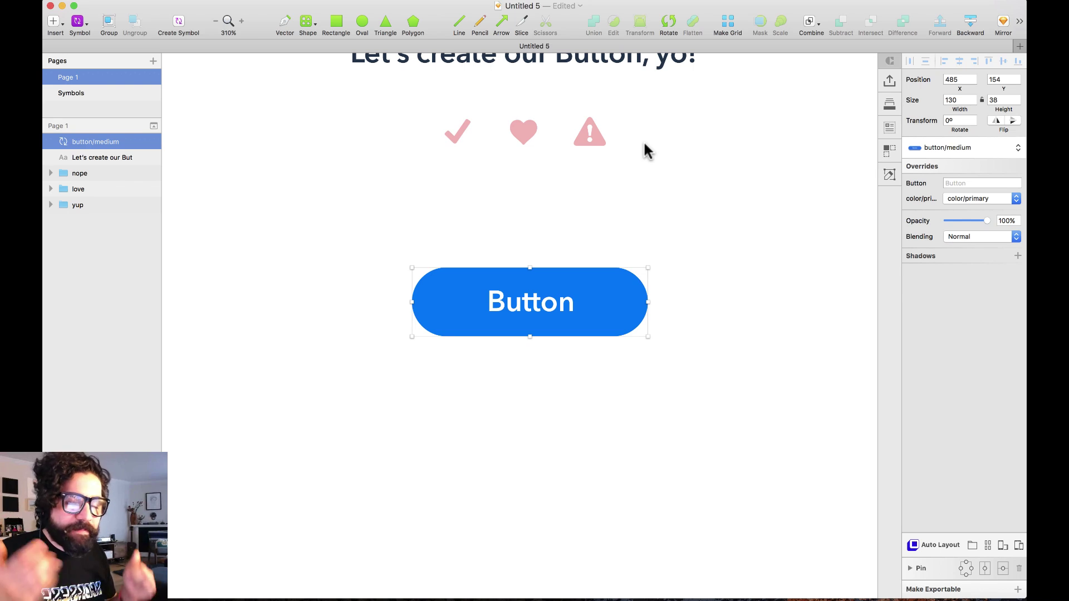
# Step: Open the button/medium symbol's master on the Symbols page, with the color symbols in view
pyautogui.click(540, 224)
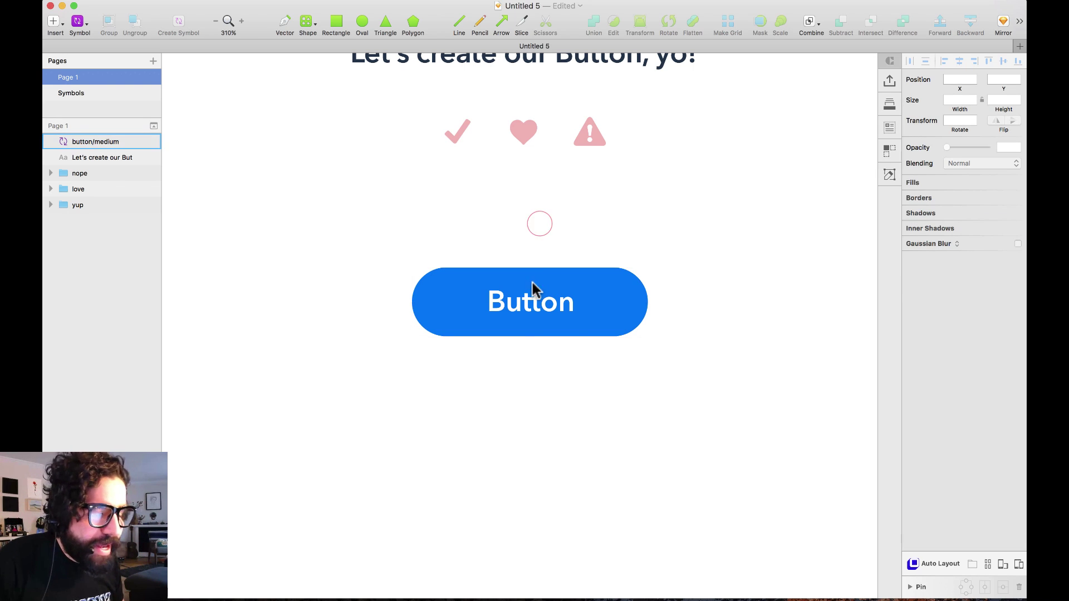
pyautogui.doubleClick(530, 302)
pyautogui.click(517, 401)
pyautogui.press('super+minus')
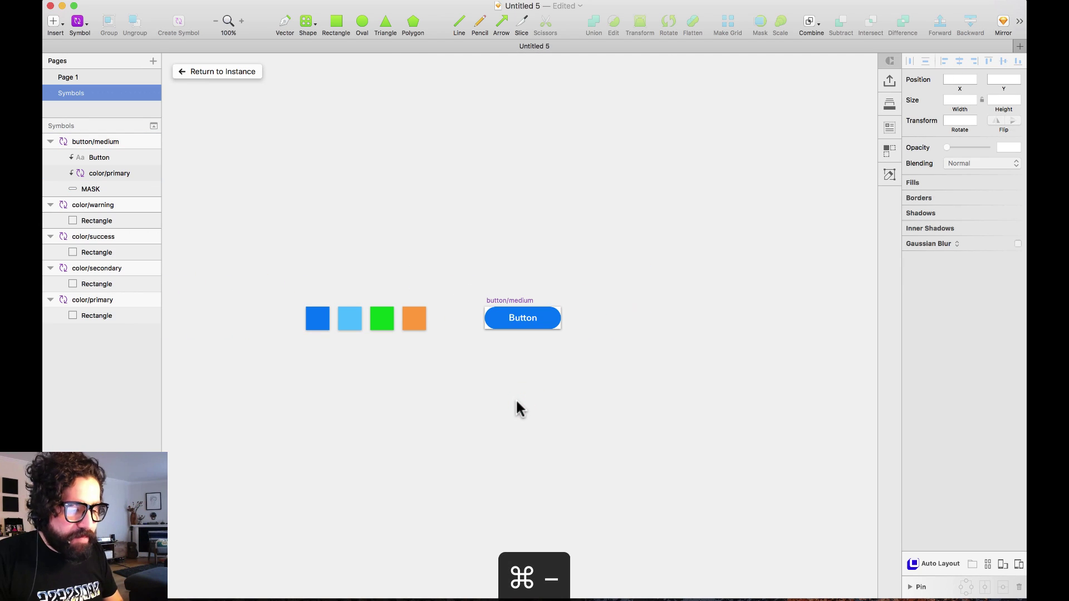
# Step: Move the button/medium symbol beneath the row of color symbols, aligning its left edge with color/primary
pyautogui.moveTo(510, 307); pyautogui.dragTo(322, 351)
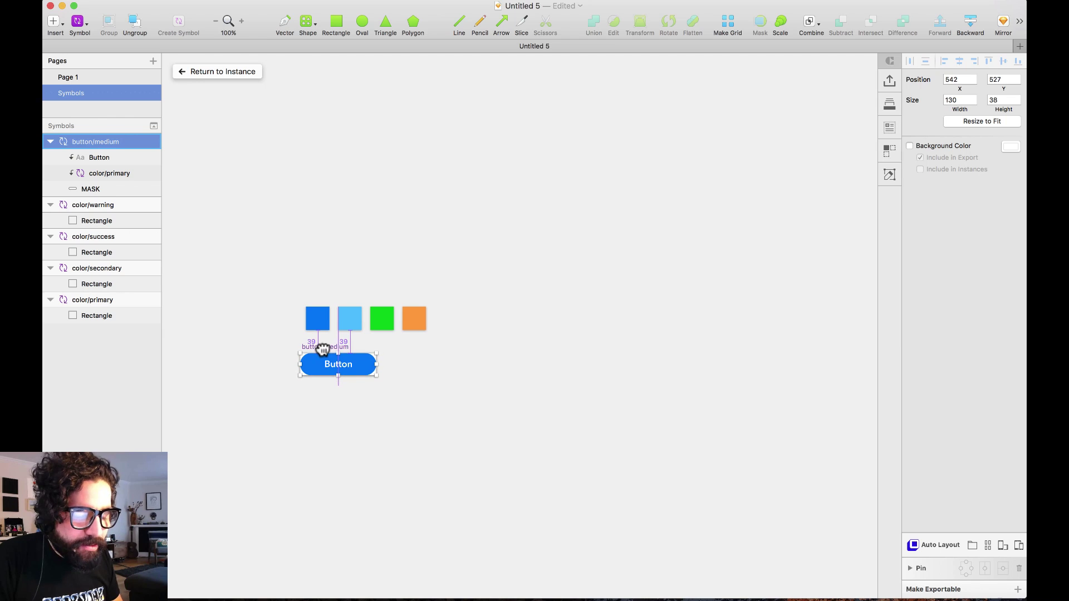
pyautogui.press('super+plus')
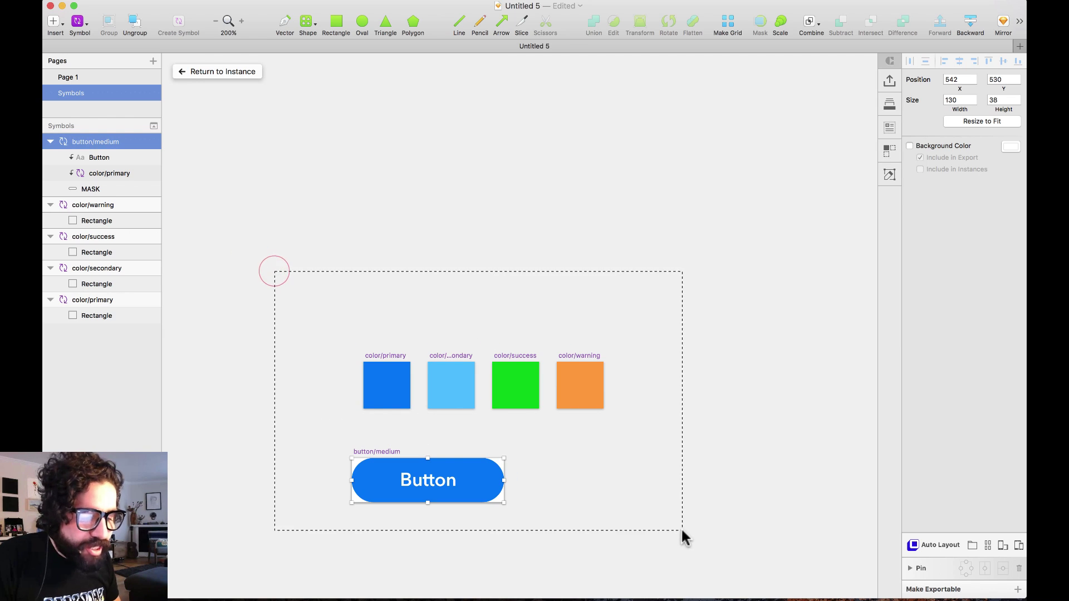
pyautogui.moveTo(683, 537); pyautogui.dragTo(682, 533)
pyautogui.moveTo(227, 419); pyautogui.dragTo(246, 394)
pyautogui.scroll(-5, 245, 395)
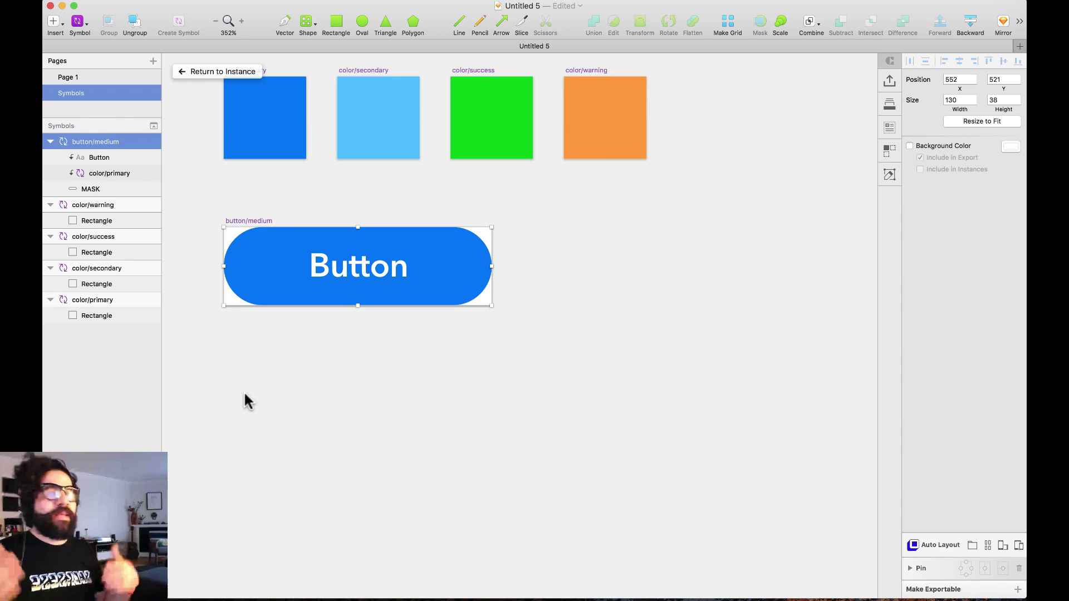
# Step: Draw a rectangle about 56 wide and 22 high beneath button/medium, aligned with its left edge
pyautogui.click(413, 419)
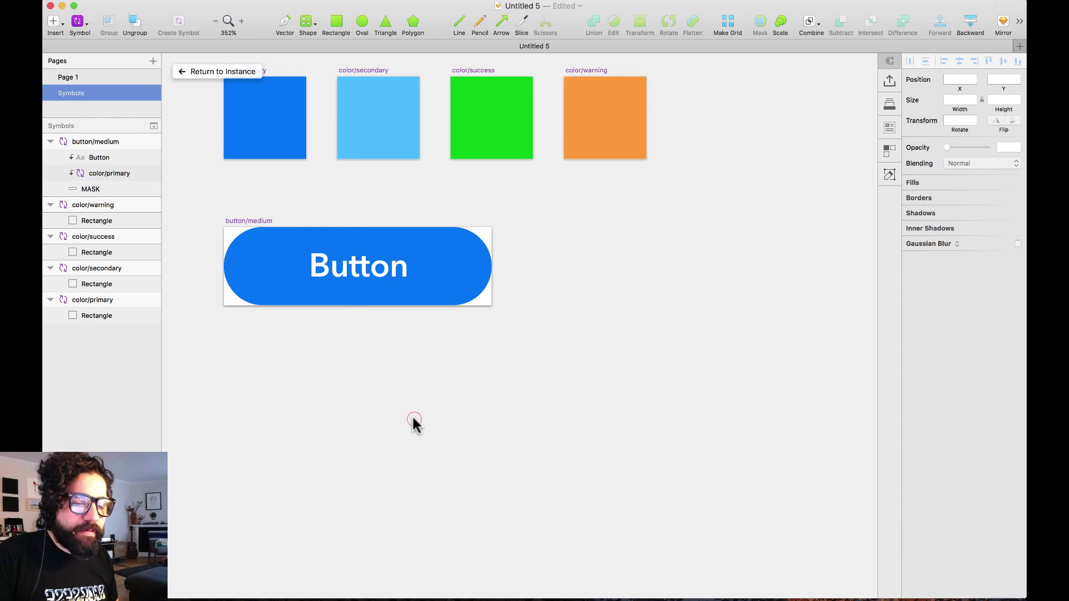
pyautogui.hscroll(-3, 442, 159)
pyautogui.click(332, 26)
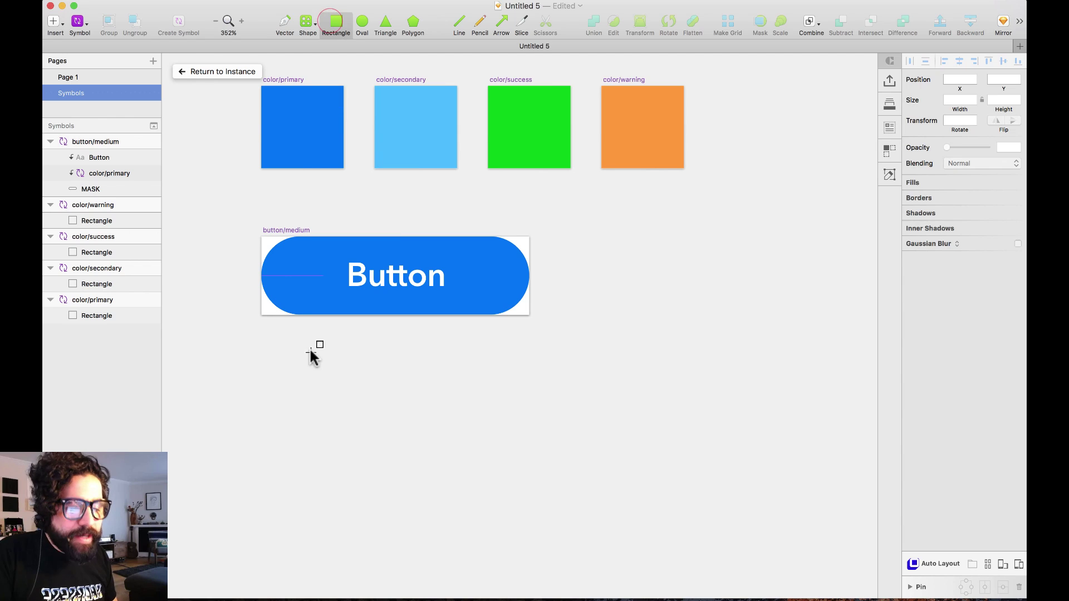
pyautogui.moveTo(261, 365); pyautogui.dragTo(375, 410)
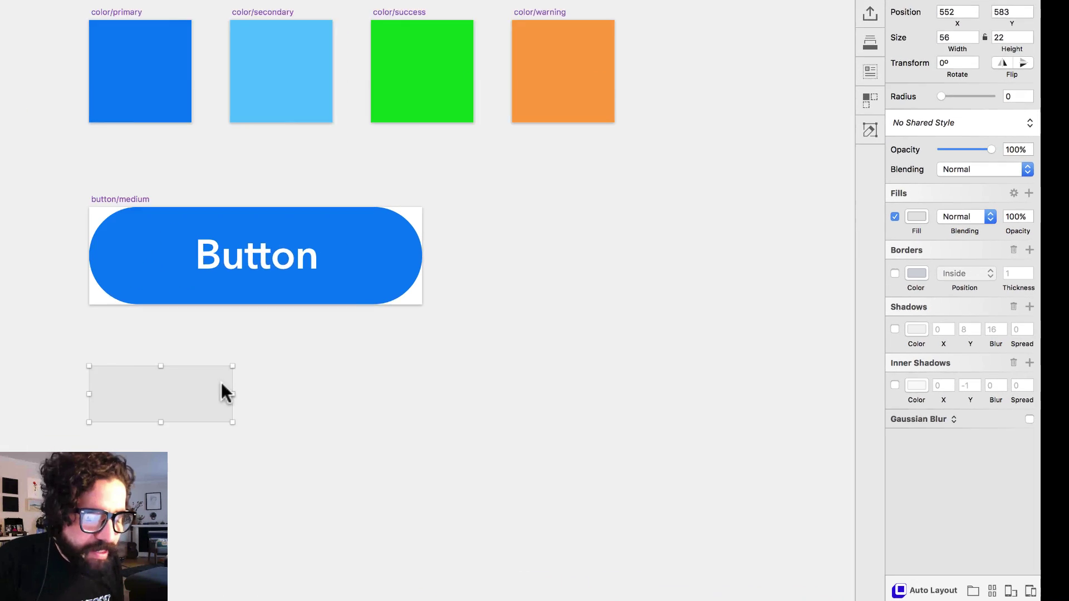
# Step: Fill the new rectangle with white (hex fff) and set the fill opacity to 20%
pyautogui.click(927, 244)
pyautogui.click(907, 262)
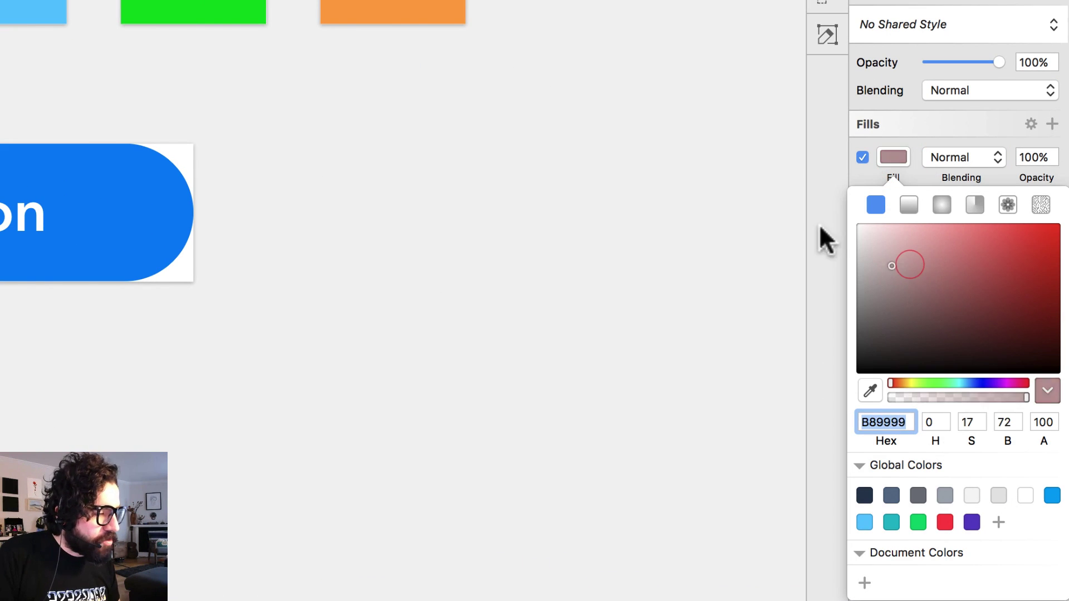
pyautogui.write('fff')
pyautogui.press('Return')
pyautogui.click(913, 142)
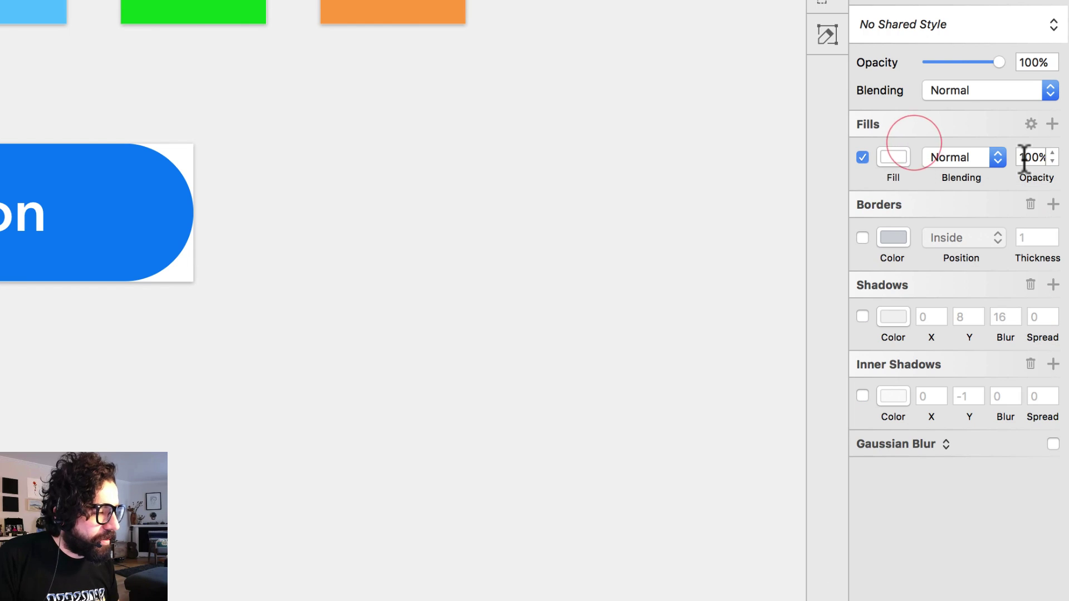
pyautogui.doubleClick(1029, 157)
pyautogui.write('20')
pyautogui.press('Return')
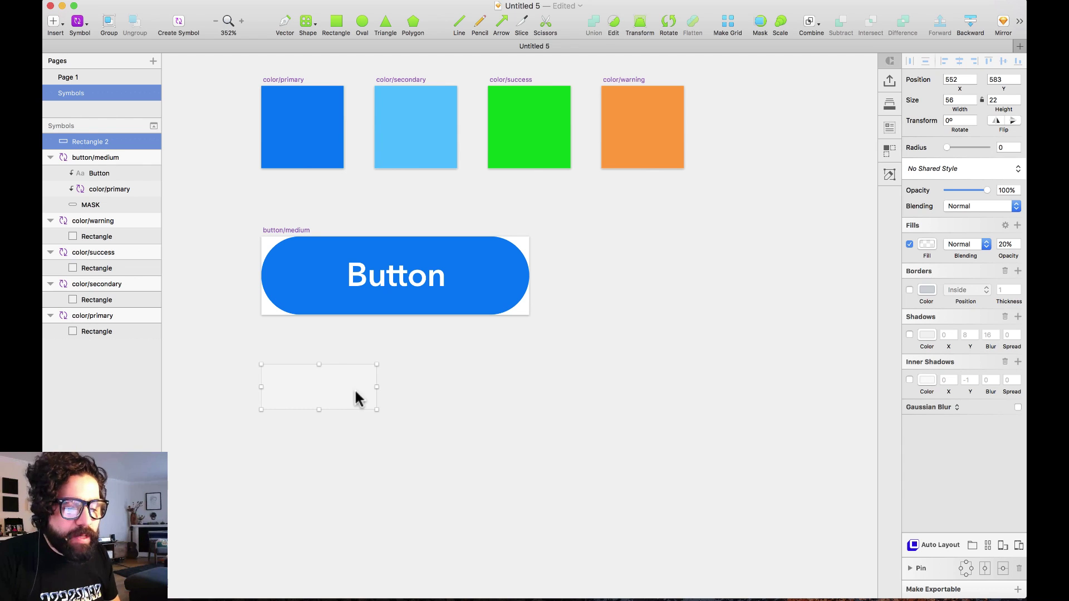
# Step: Open the height value of the new rectangle for editing
pyautogui.click(1009, 100)
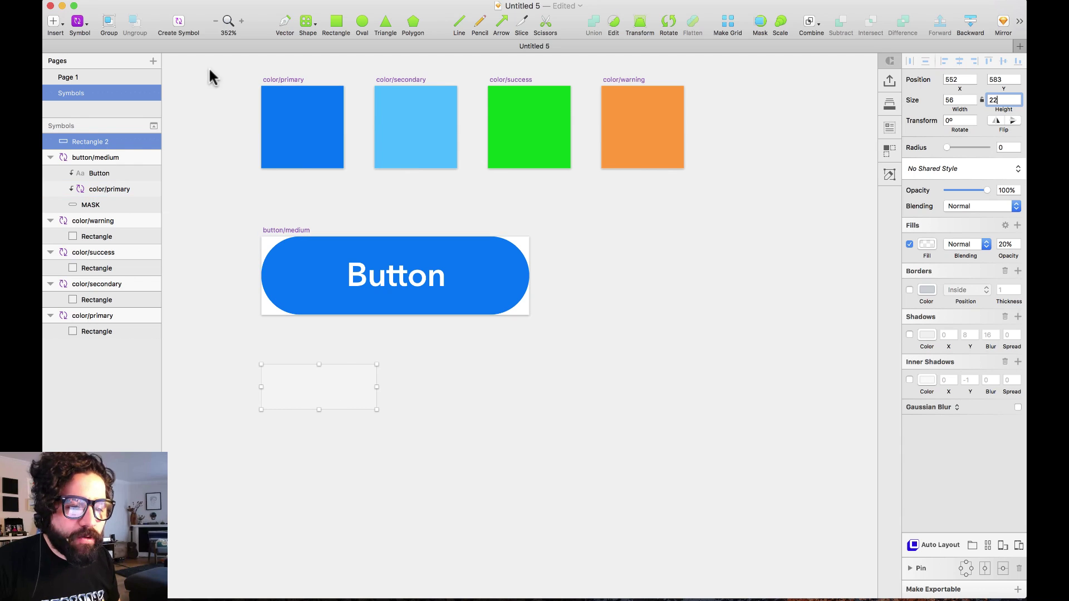
# Step: Create a symbol named "state/hover" from the selected 56 × 22 rectangle
pyautogui.click(179, 22)
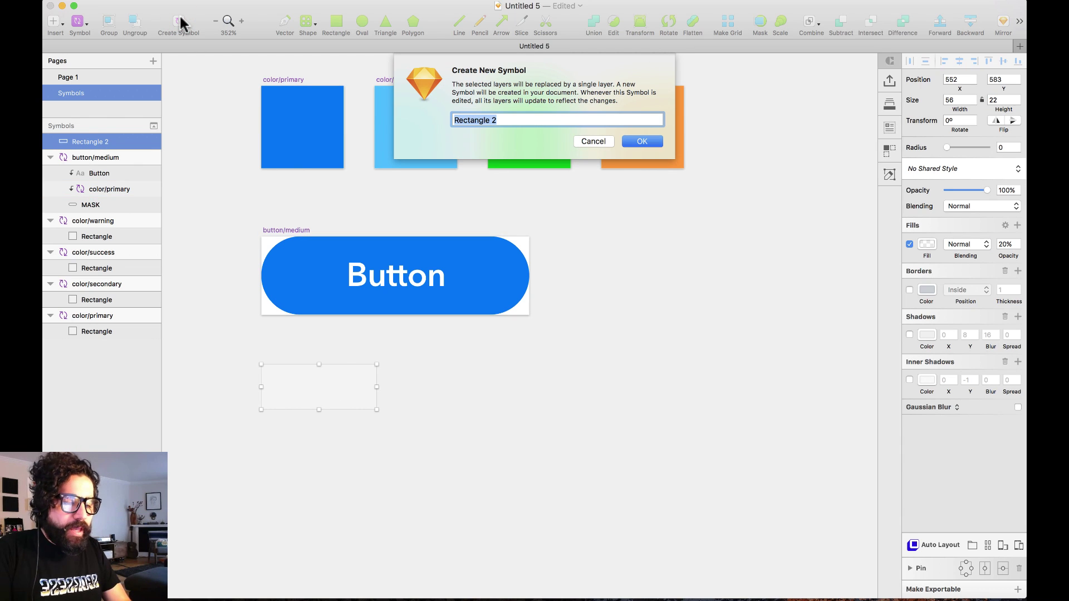
pyautogui.write('sta')
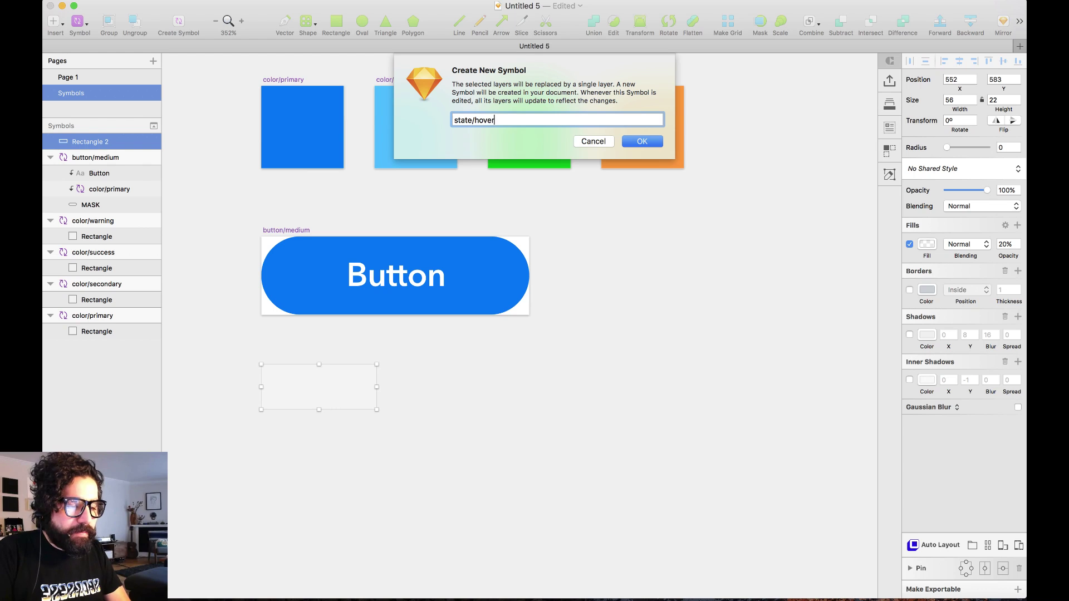
pyautogui.write('te/hover')
pyautogui.press('Return')
# Step: Delete the leftover state/hover instance below the button on the Symbols page
pyautogui.press('super+minus')
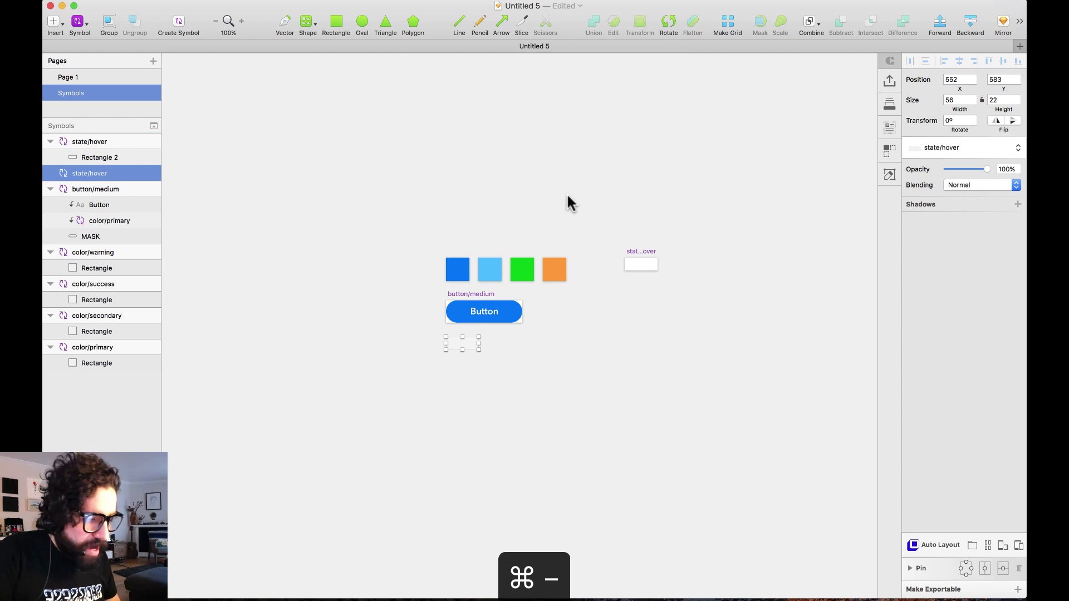
pyautogui.moveTo(394, 207); pyautogui.dragTo(691, 308)
pyautogui.moveTo(662, 211); pyautogui.dragTo(293, 508)
pyautogui.click(311, 391)
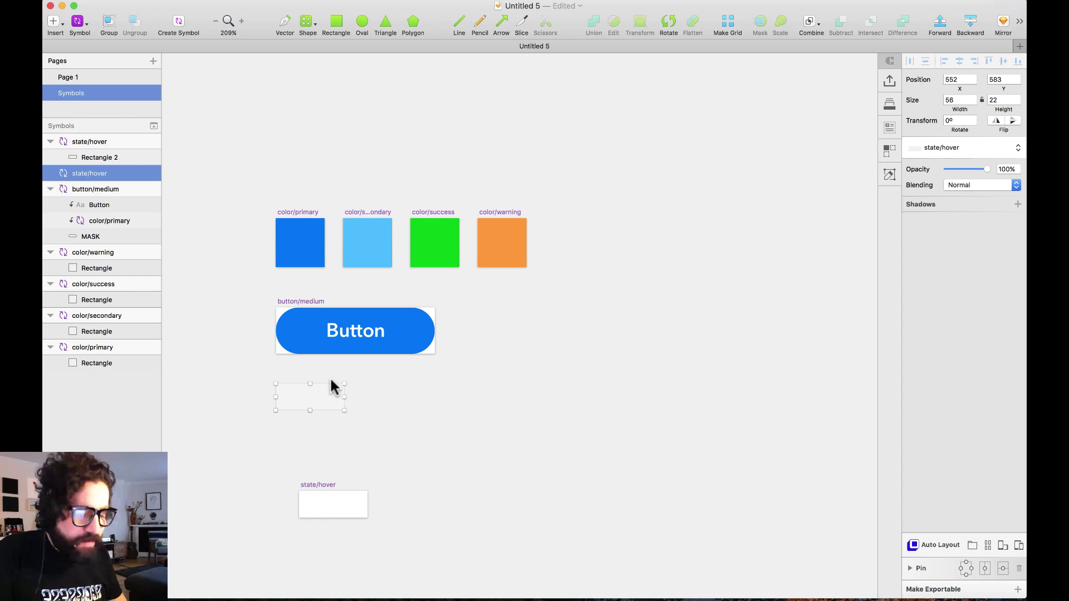
pyautogui.press('BackSpace')
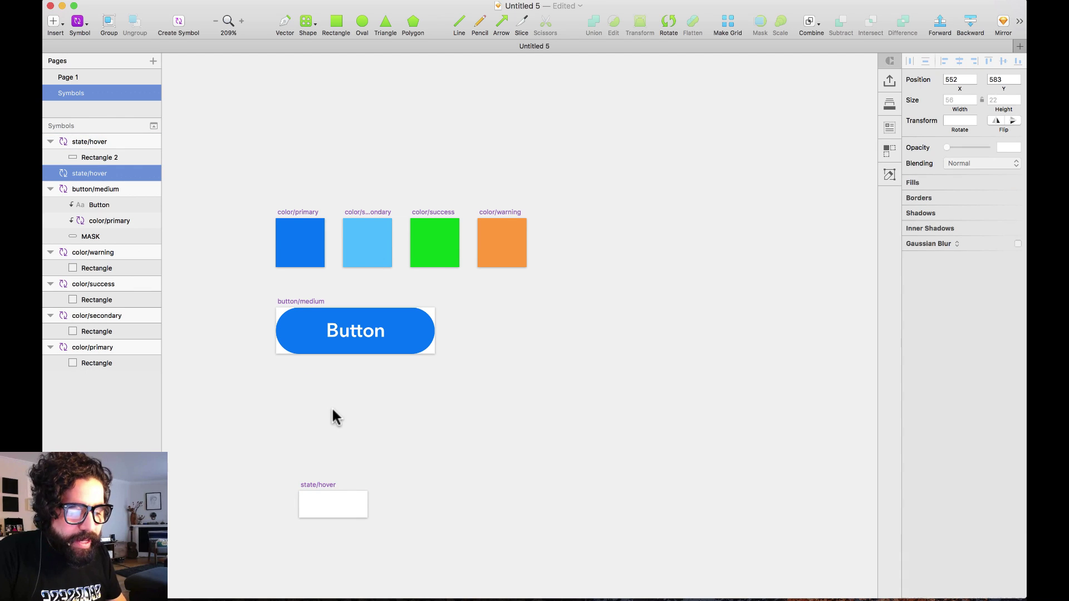
# Step: Move the state/hover symbol master up below button/medium, near its left edge, and select its rectangle layer
pyautogui.moveTo(314, 482); pyautogui.dragTo(288, 389)
pyautogui.moveTo(210, 228); pyautogui.dragTo(625, 465)
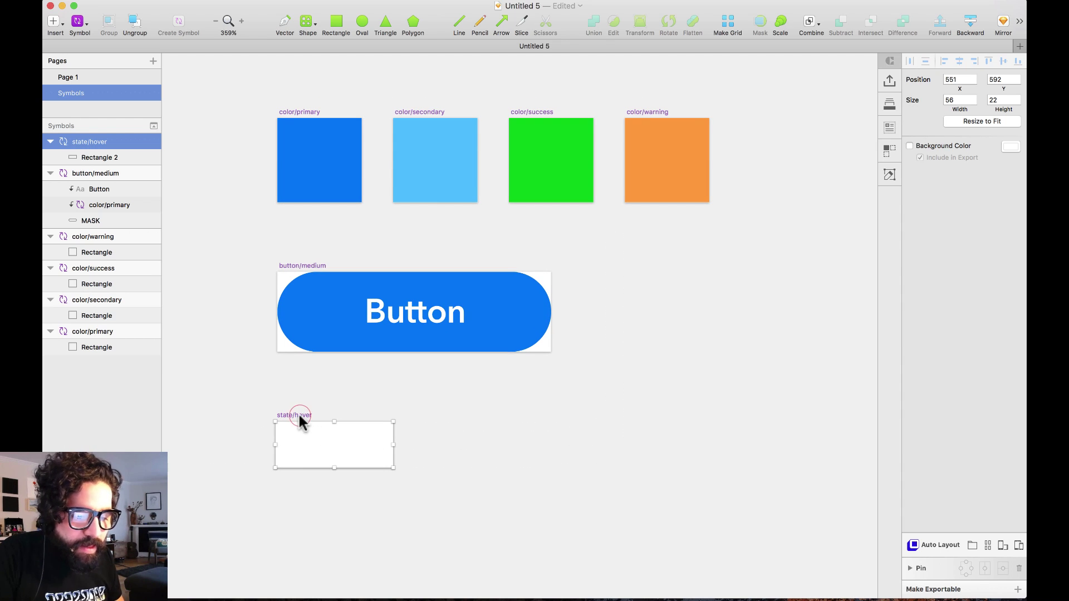
pyautogui.doubleClick(99, 157)
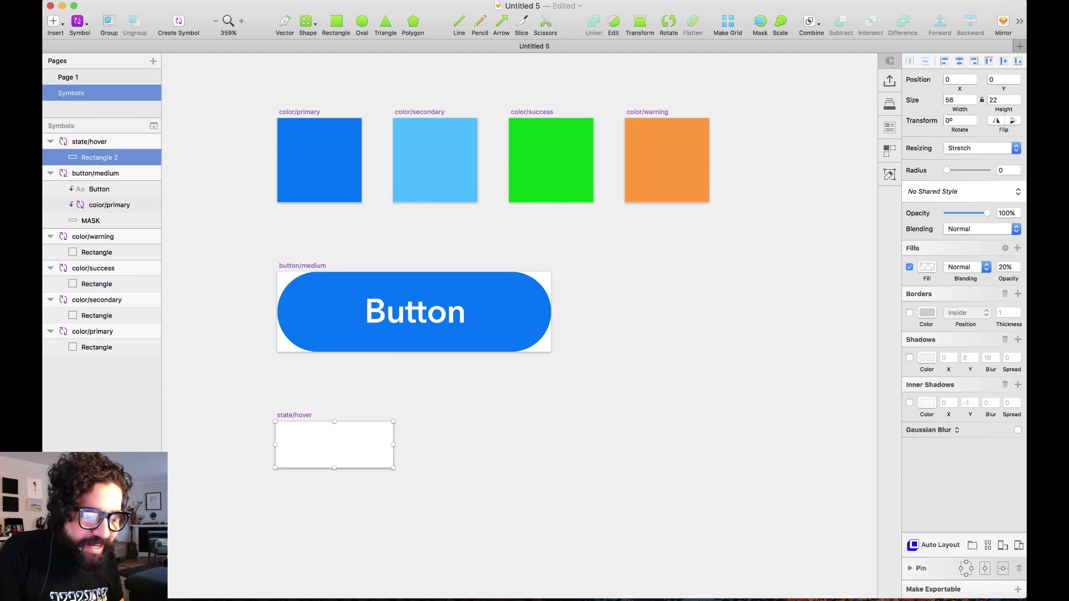
# Step: Duplicate the state/hover symbol to its right and rename the copy "state/pressed"
pyautogui.click(291, 415)
pyautogui.moveTo(291, 420); pyautogui.dragTo(441, 424)
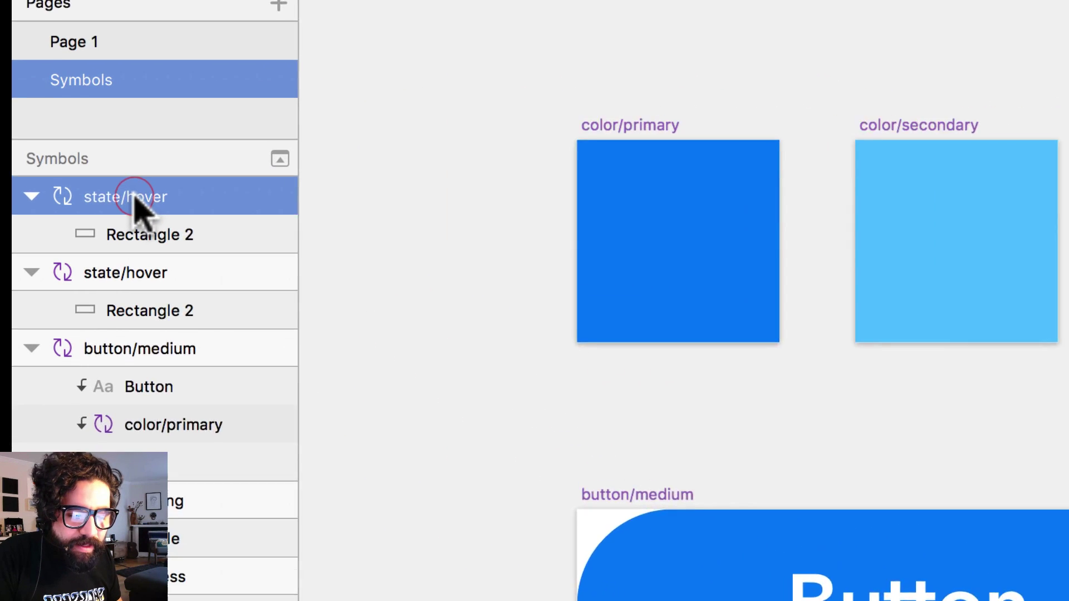
pyautogui.doubleClick(95, 144)
pyautogui.doubleClick(98, 144)
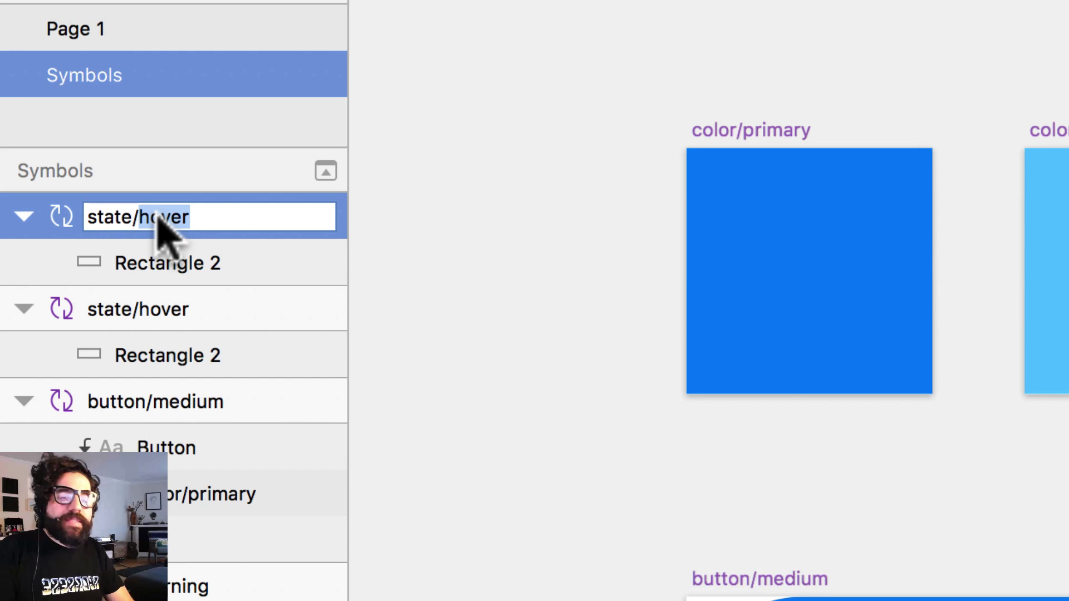
pyautogui.write('presse')
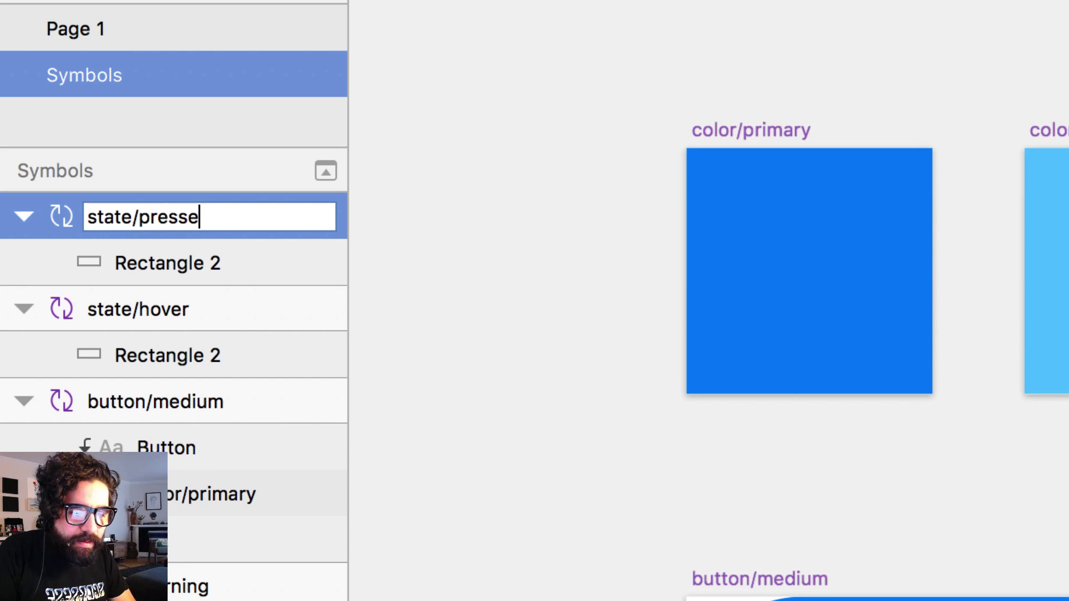
pyautogui.write('d')
pyautogui.press('Return')
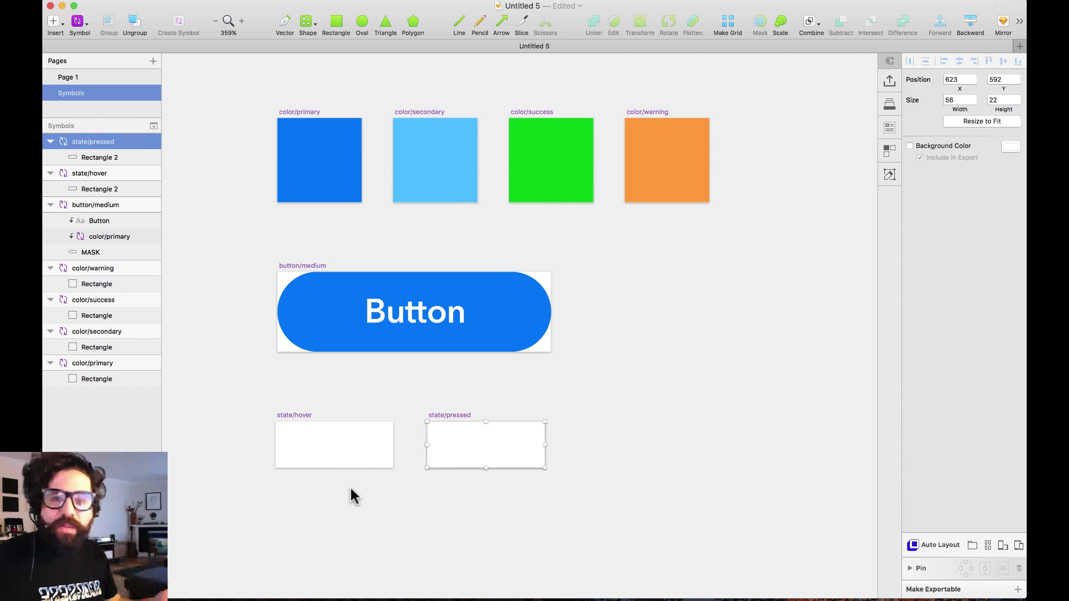
# Step: Set the fill color of the rectangle in state/pressed to black (000000)
pyautogui.click(601, 412)
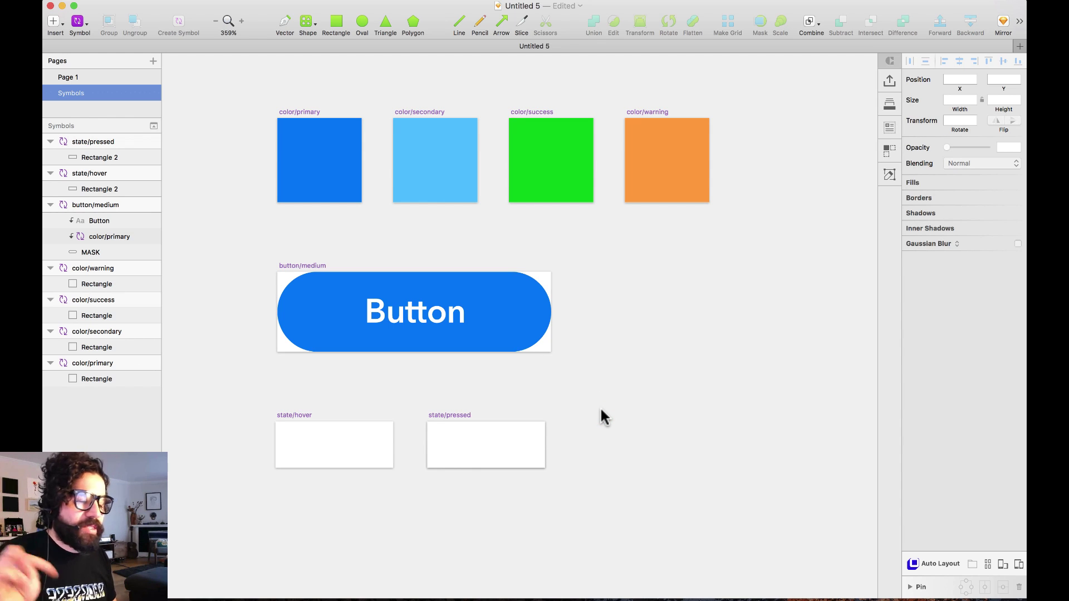
pyautogui.click(471, 451)
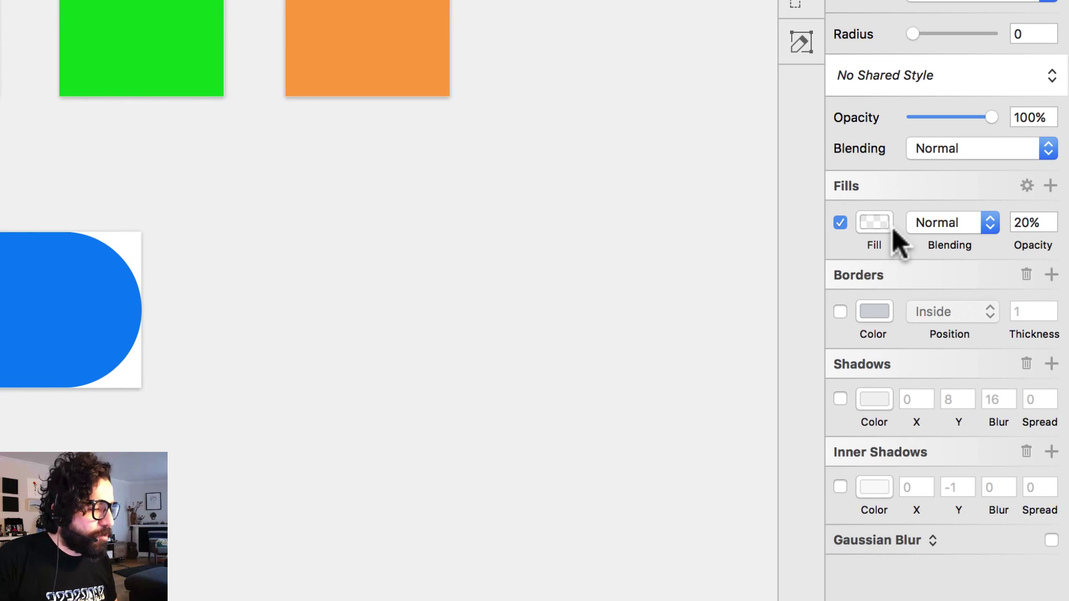
pyautogui.click(927, 267)
pyautogui.click(866, 359)
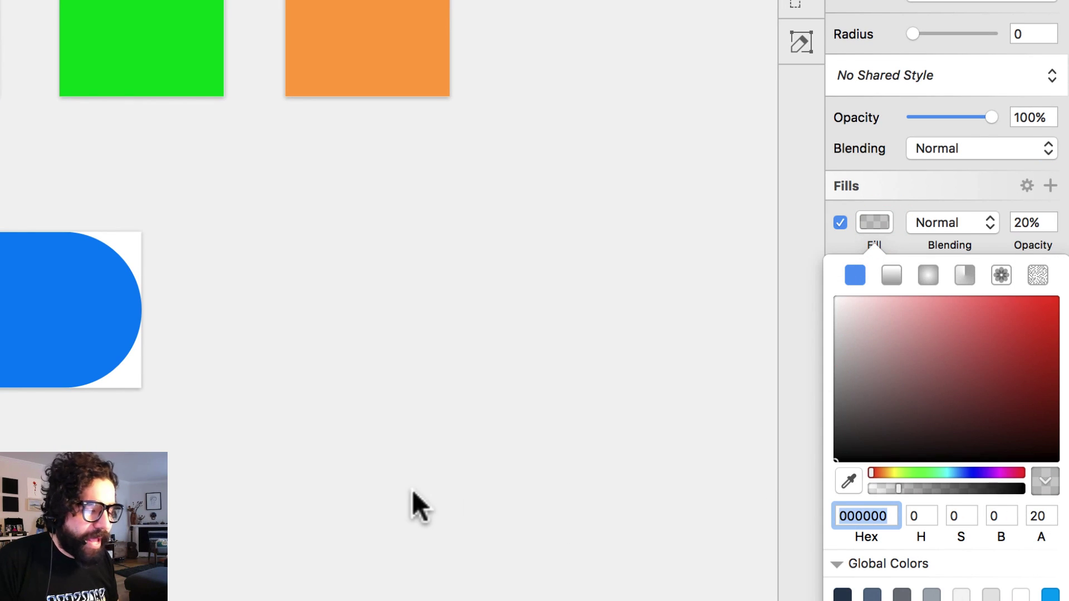
pyautogui.click(385, 494)
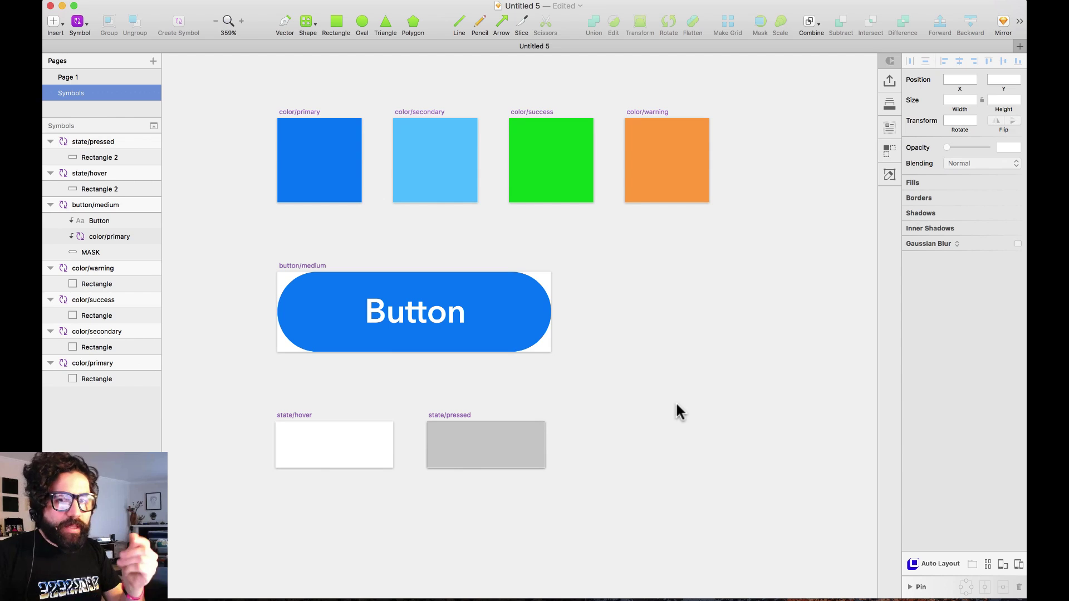
# Step: Duplicate the state/pressed symbol to its right and rename the copy "state/disabled"
pyautogui.click(459, 414)
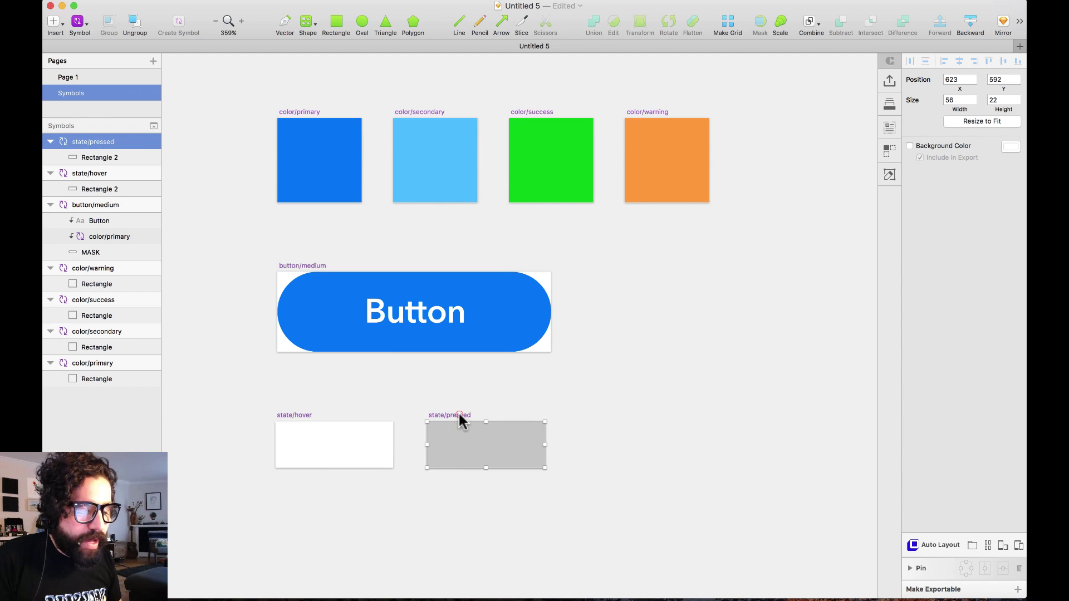
pyautogui.moveTo(459, 415); pyautogui.dragTo(596, 422)
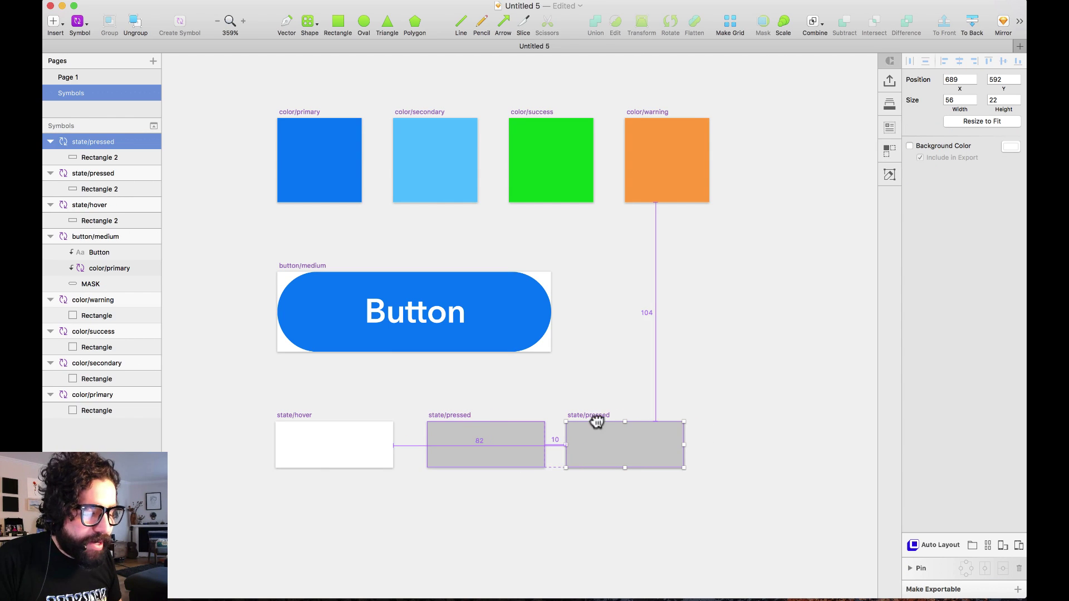
pyautogui.click(616, 381)
pyautogui.click(632, 453)
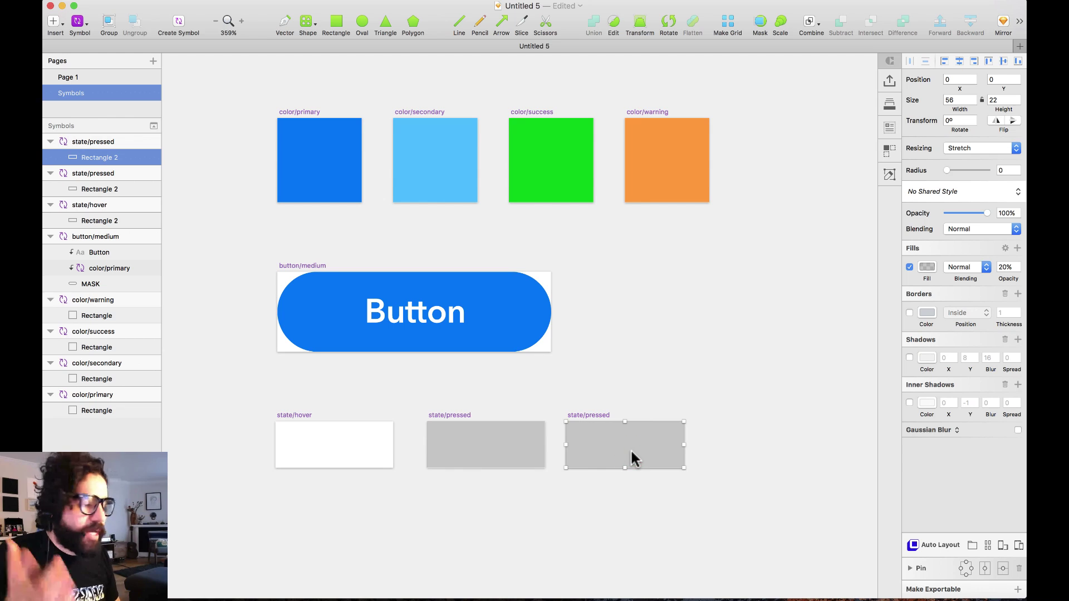
pyautogui.click(585, 415)
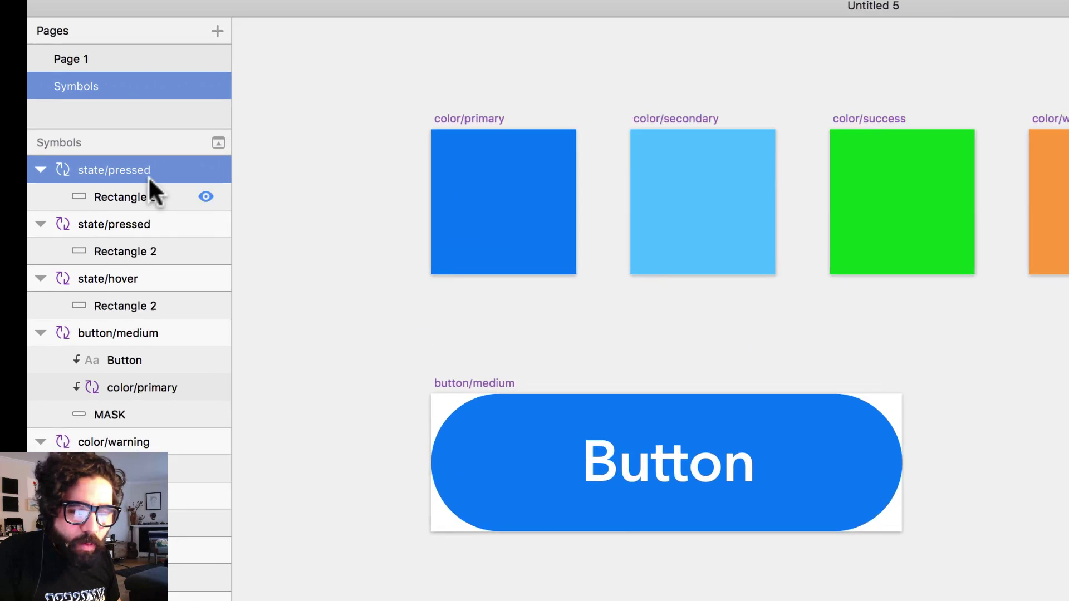
pyautogui.doubleClick(146, 175)
pyautogui.doubleClick(133, 175)
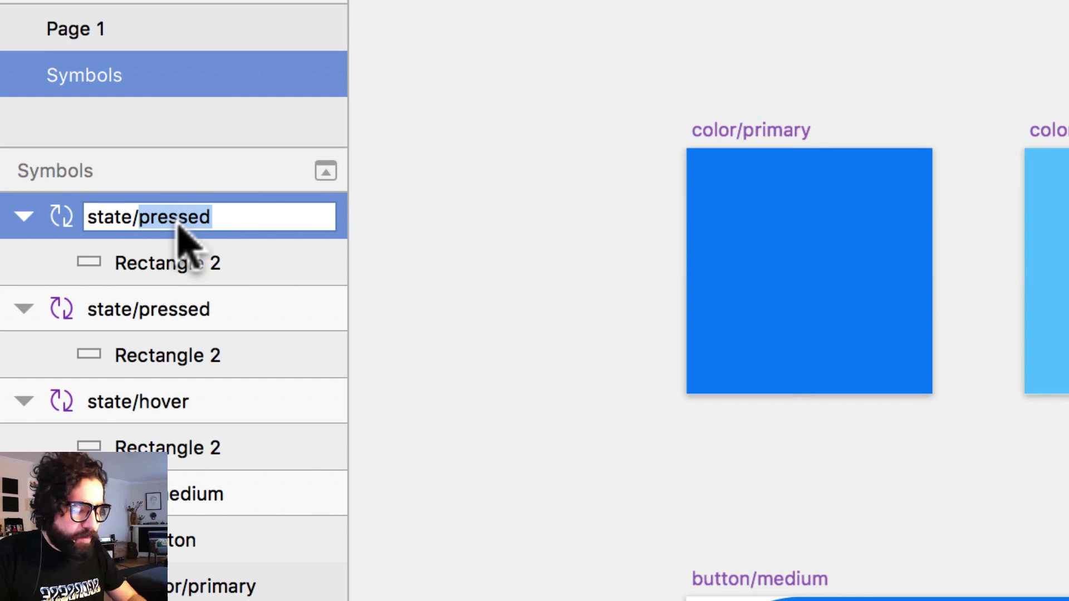
pyautogui.write('disabled')
pyautogui.press('Return')
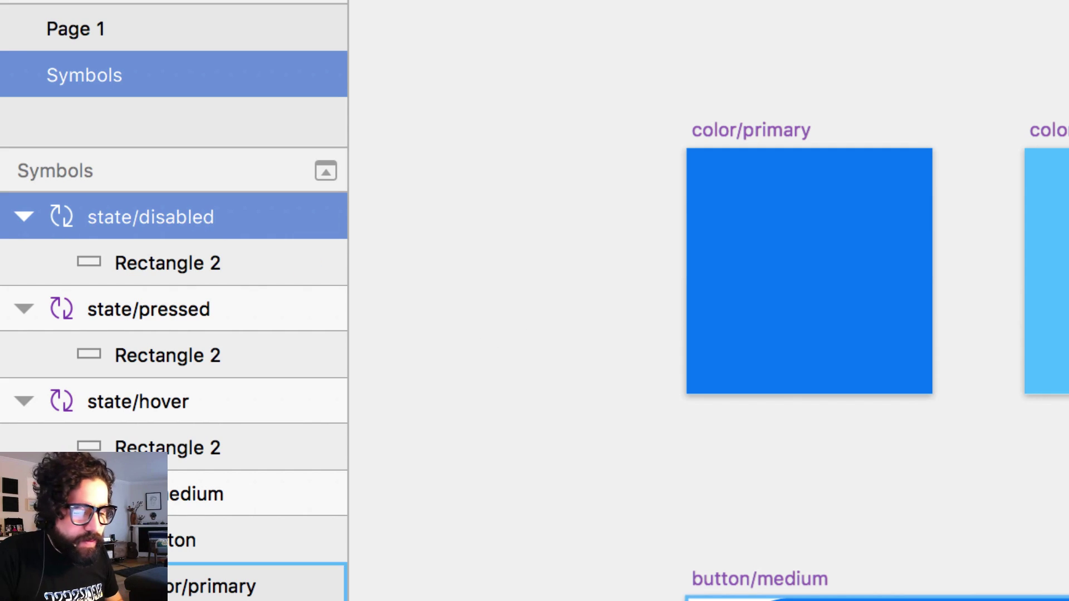
# Step: Set the state/disabled rectangle's fill to white (FFFFFF) at 70% opacity
pyautogui.click(167, 263)
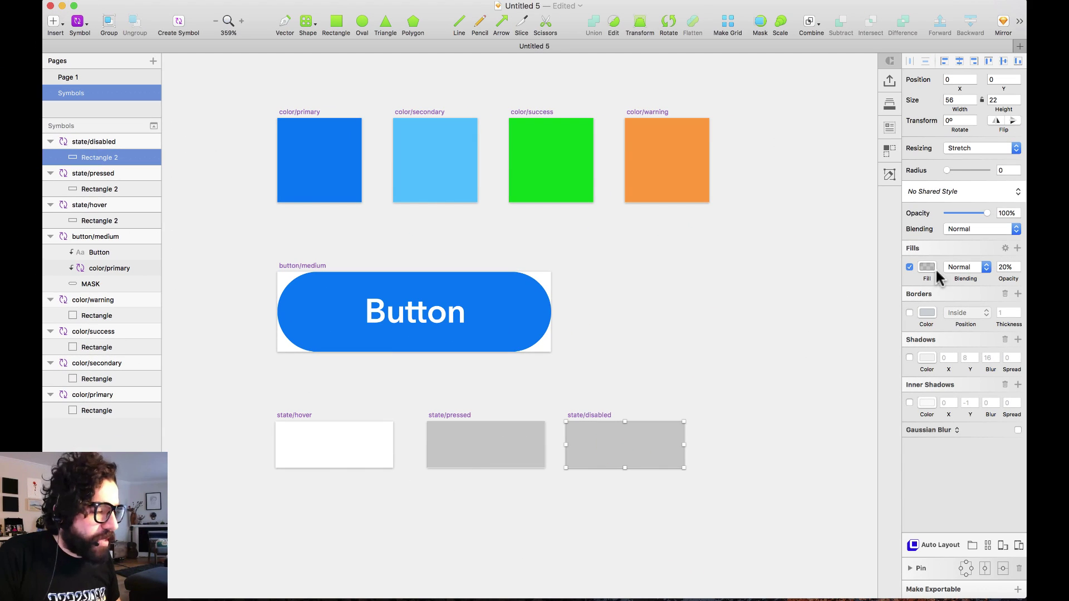
pyautogui.click(927, 268)
pyautogui.write('ffffff')
pyautogui.press('Return')
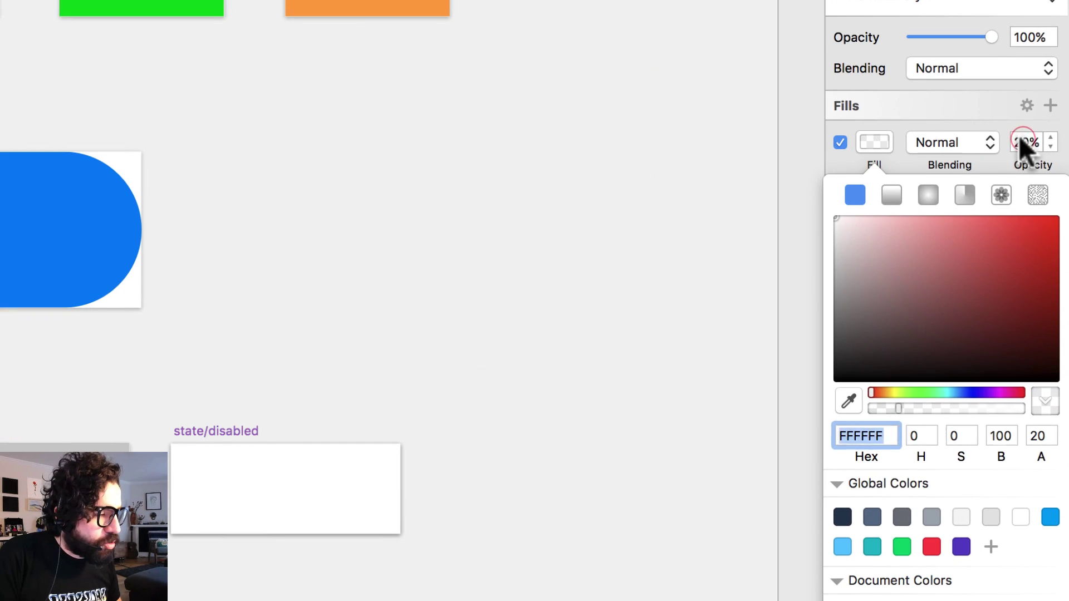
pyautogui.doubleClick(1023, 142)
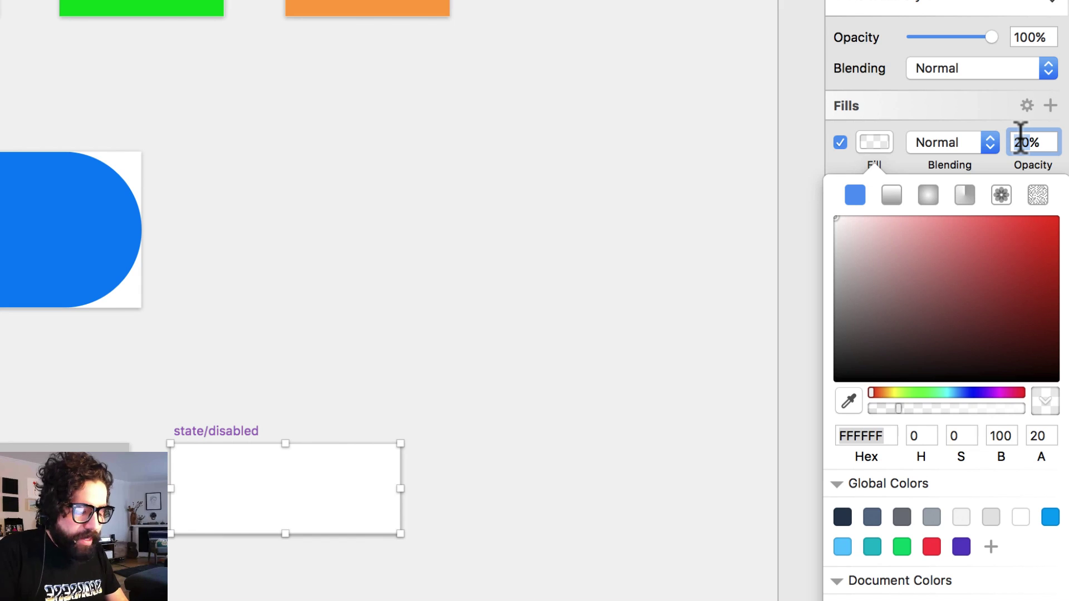
pyautogui.write('70')
pyautogui.press('Return')
pyautogui.click(594, 326)
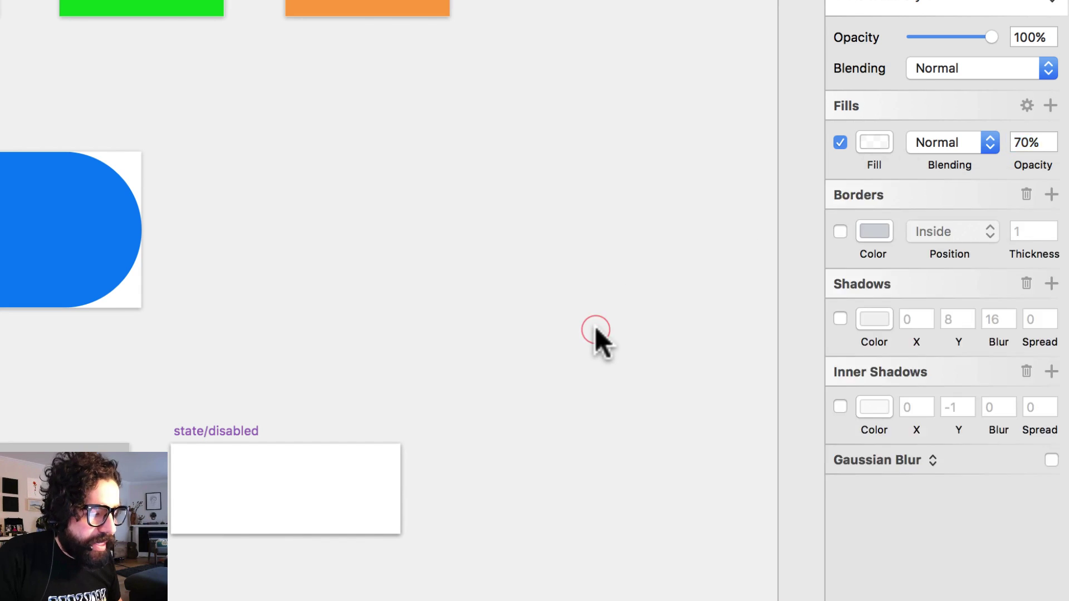
# Step: Add a second fill to the state/disabled rectangle and make it solid black (000000)
pyautogui.click(307, 493)
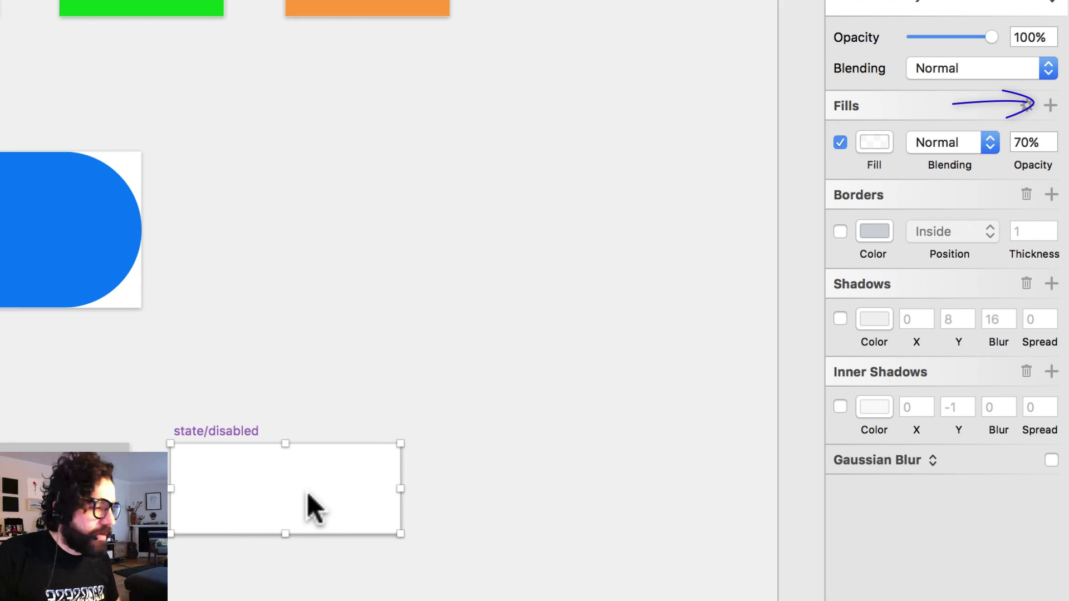
pyautogui.click(1050, 105)
pyautogui.click(854, 194)
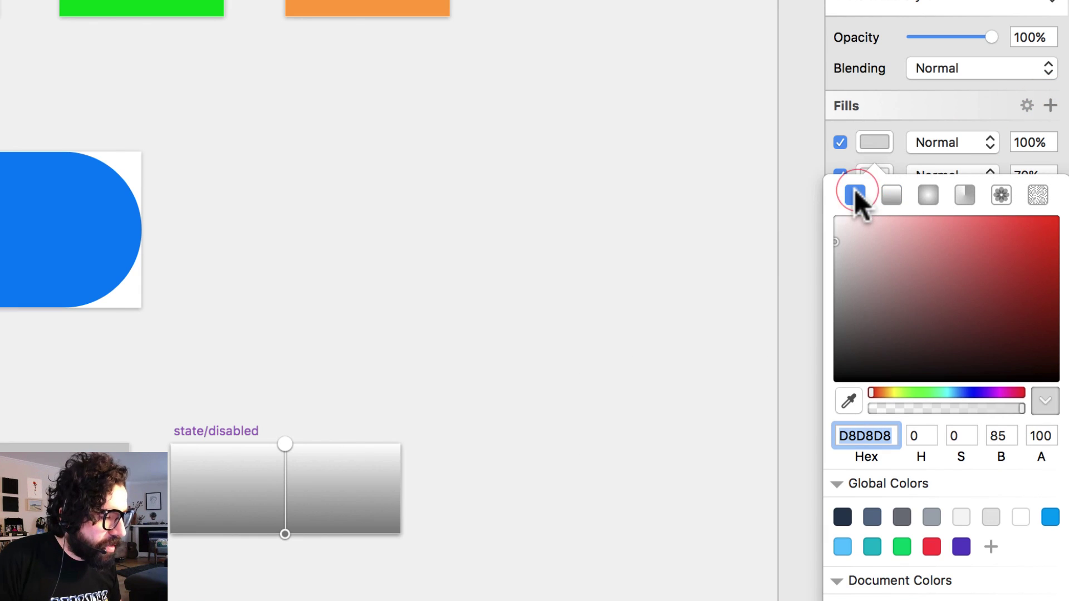
pyautogui.moveTo(882, 284); pyautogui.dragTo(891, 495)
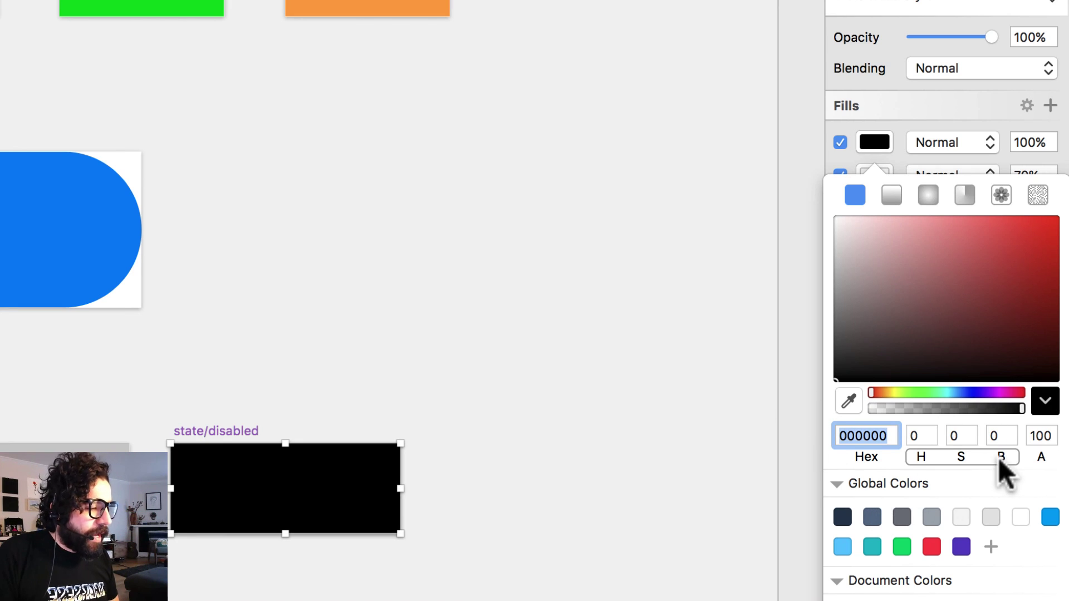
pyautogui.click(1036, 436)
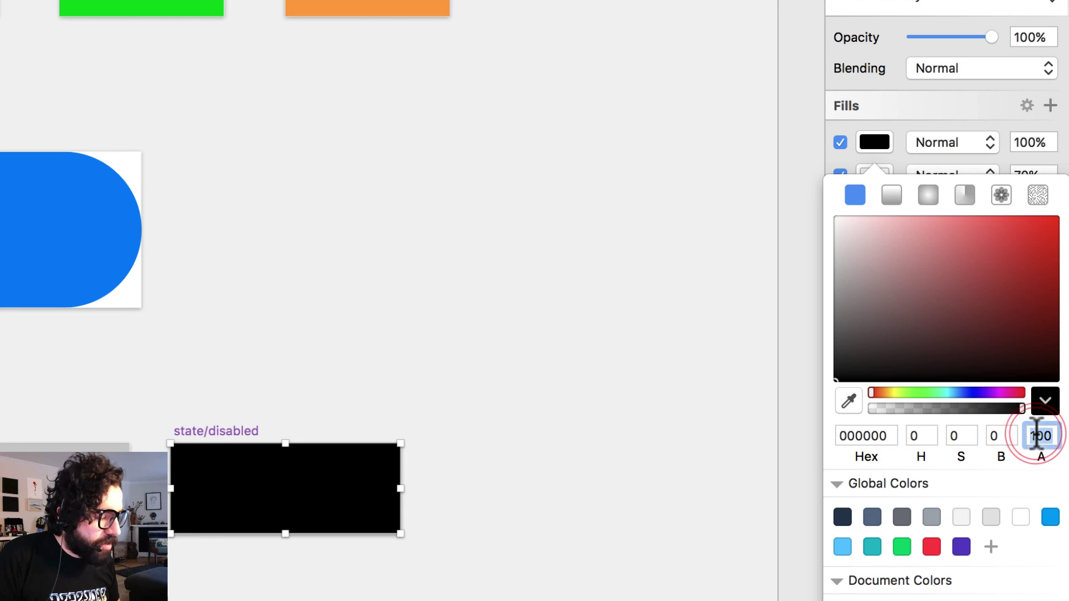
# Step: Set the blending mode of the black fill in state/disabled to Color and deselect the rectangle
pyautogui.click(965, 143)
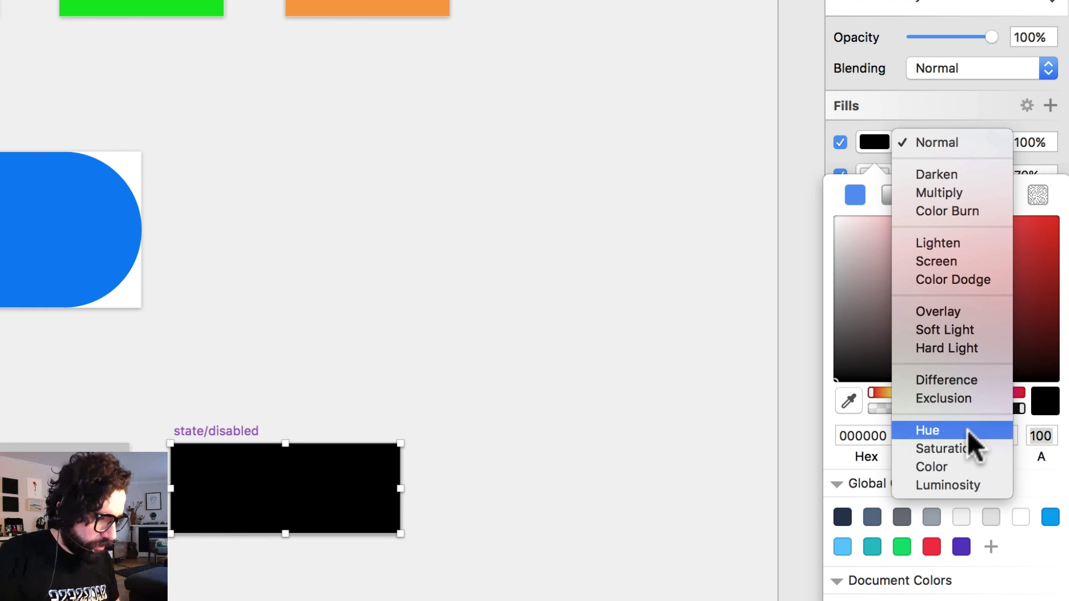
pyautogui.click(967, 467)
pyautogui.press('Escape')
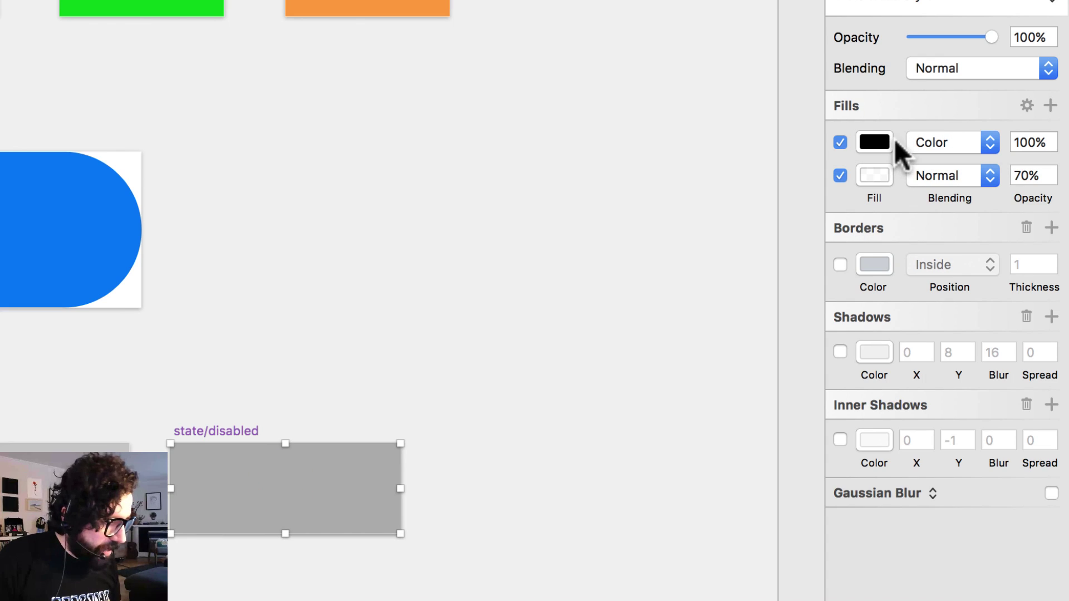
pyautogui.click(896, 140)
pyautogui.moveTo(897, 144); pyautogui.dragTo(896, 169)
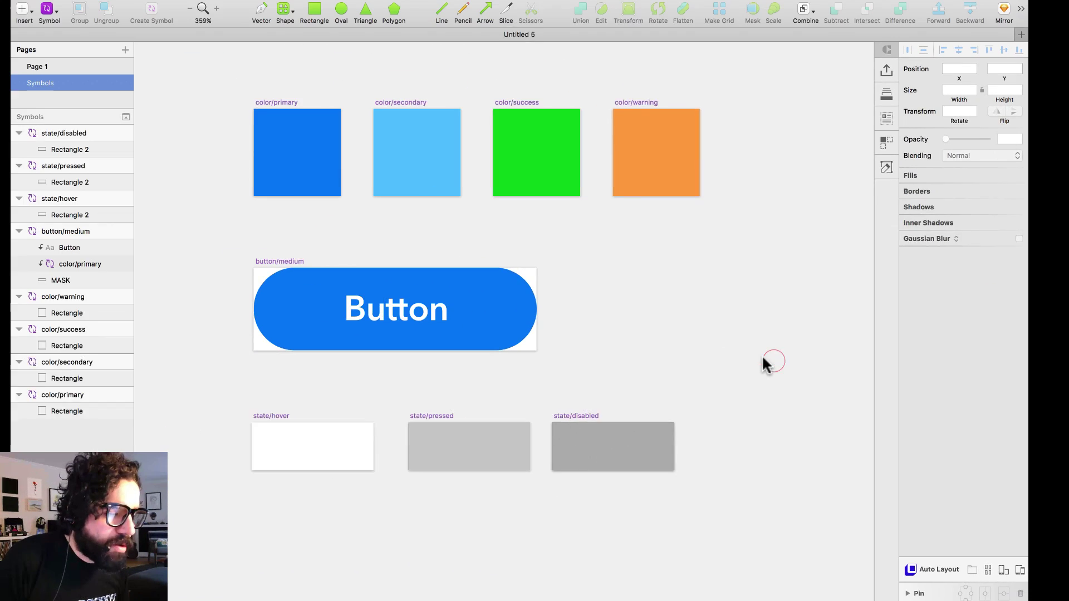
pyautogui.click(207, 431)
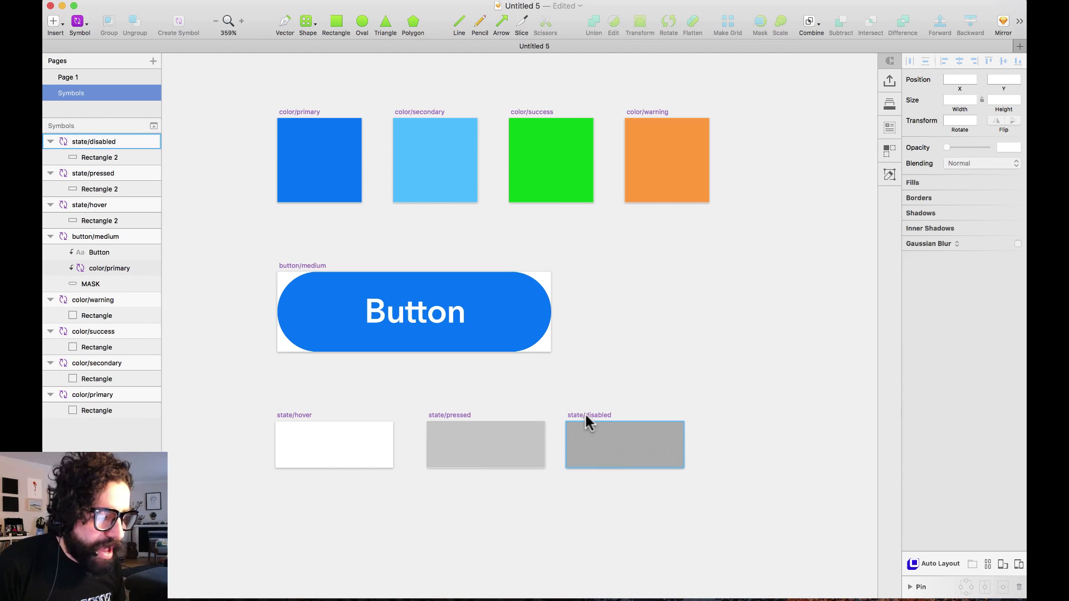
# Step: Insert the state/hover symbol above color/primary in button/medium and stretch it over the whole button to 130 × 38
pyautogui.click(455, 279)
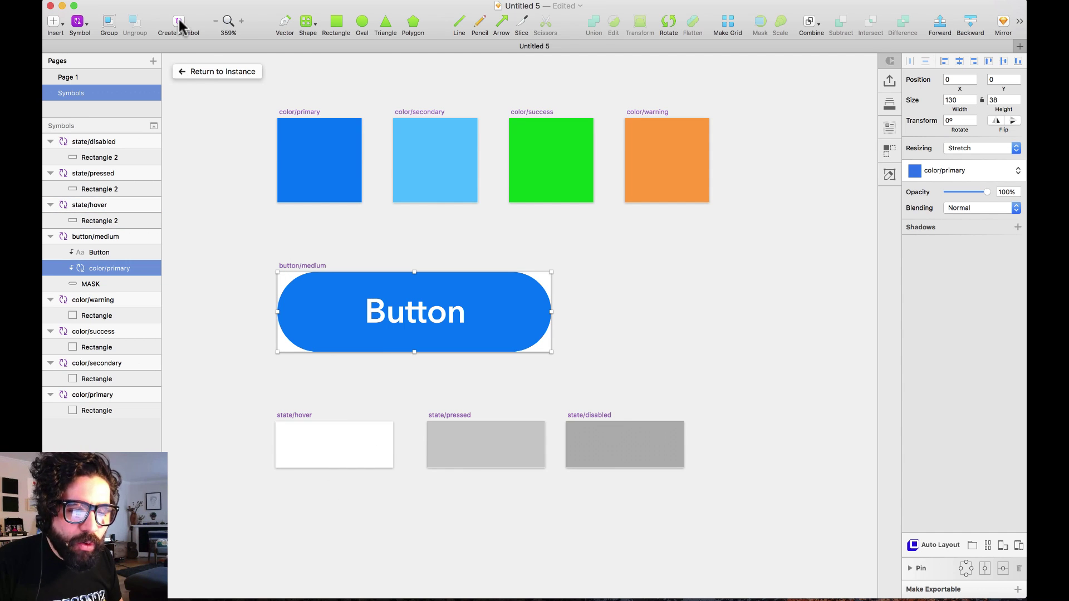
pyautogui.click(80, 22)
pyautogui.moveTo(110, 72)
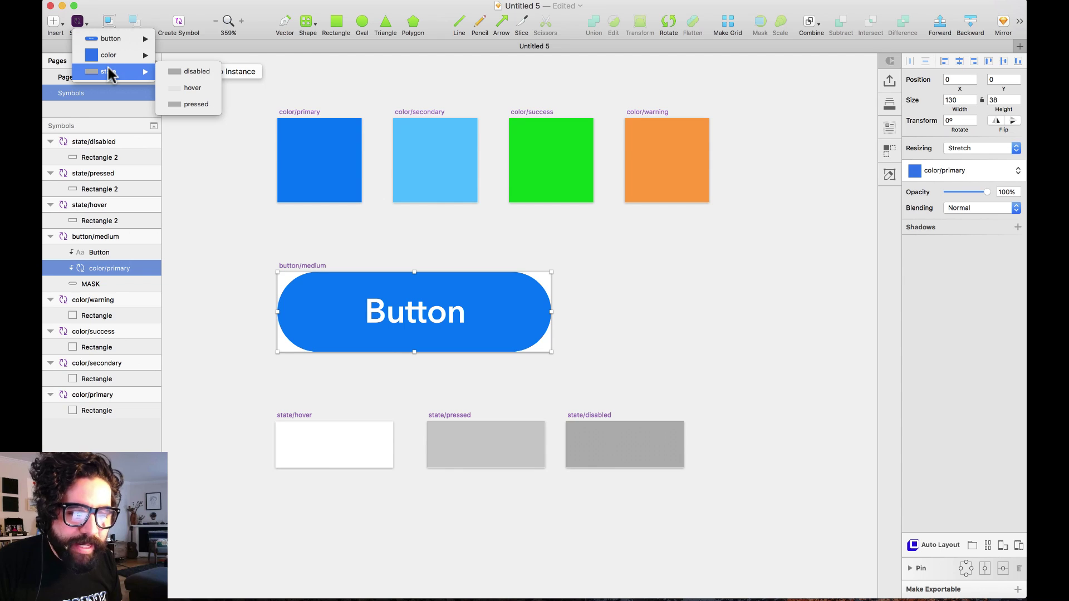
pyautogui.click(203, 95)
pyautogui.click(325, 305)
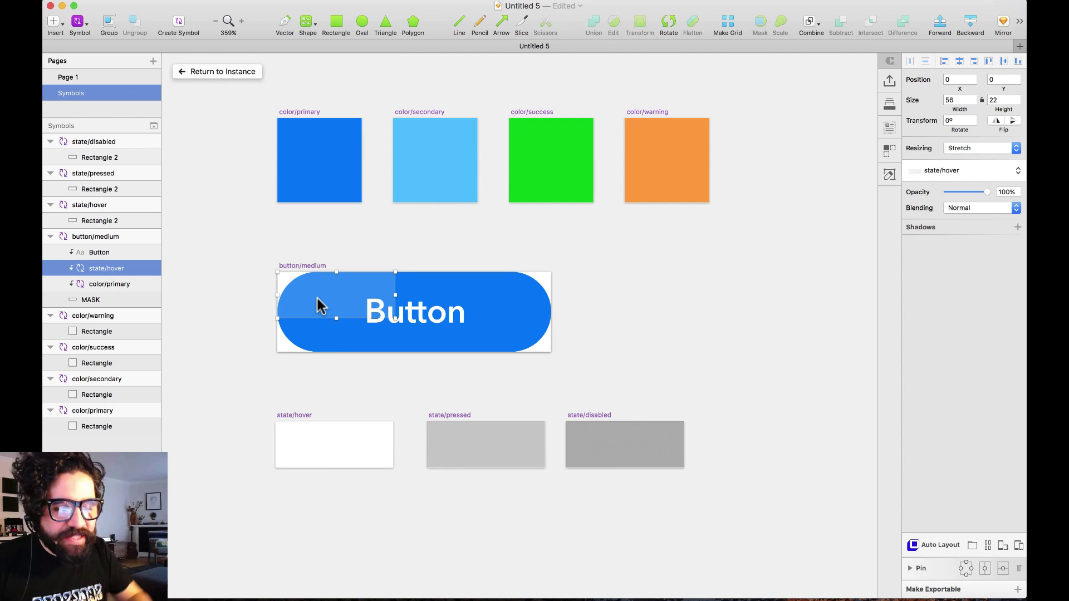
pyautogui.moveTo(395, 317); pyautogui.dragTo(553, 351)
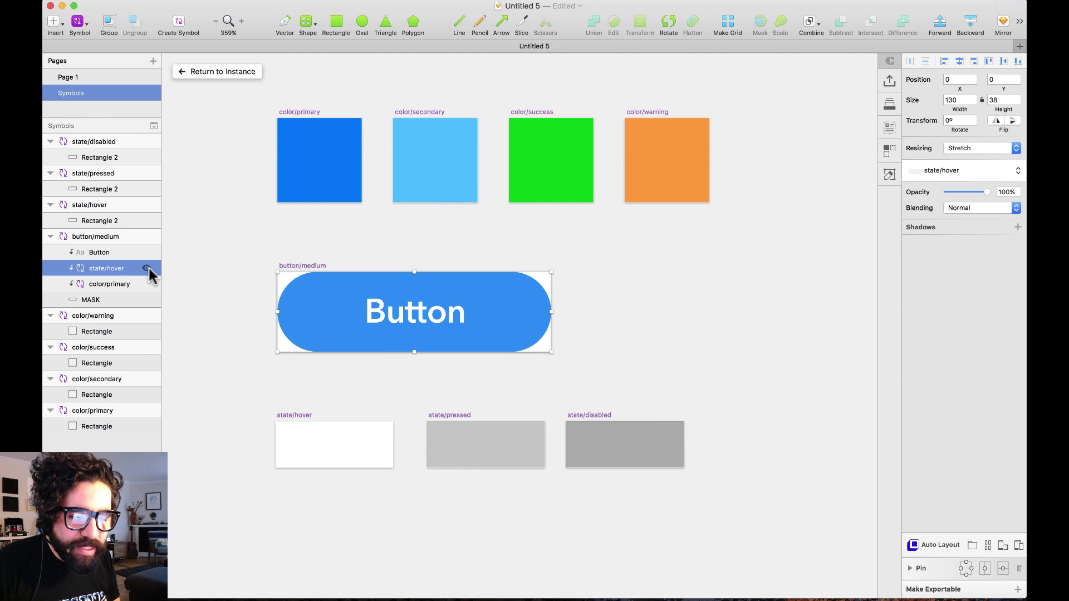
pyautogui.click(147, 269)
pyautogui.click(147, 268)
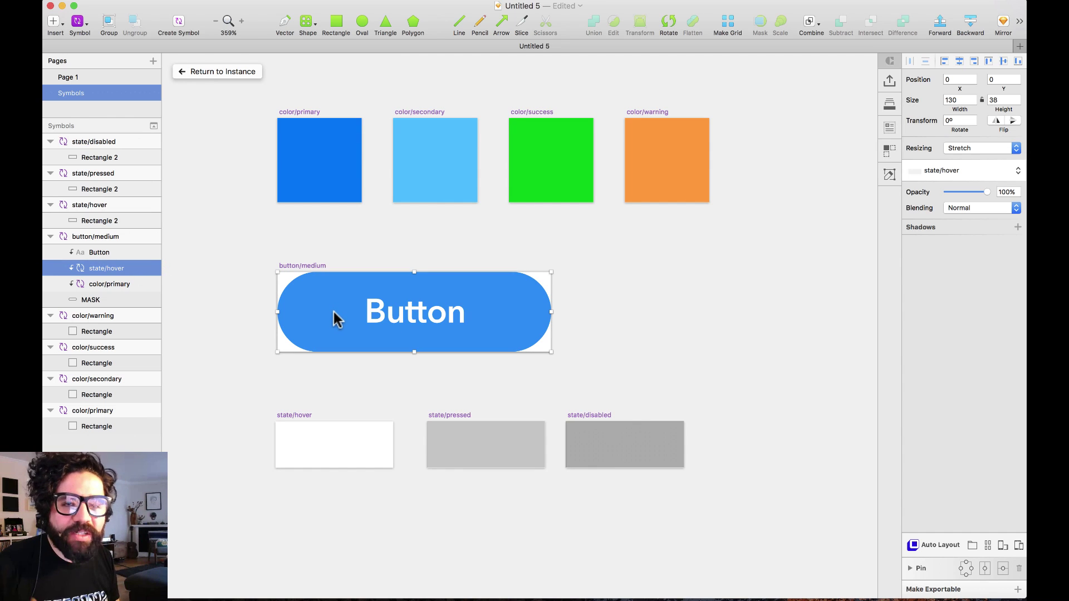
pyautogui.click(271, 259)
# Step: Place an instance of the button/medium symbol beside its master on the Symbols page
pyautogui.hscroll(2, 568, 328)
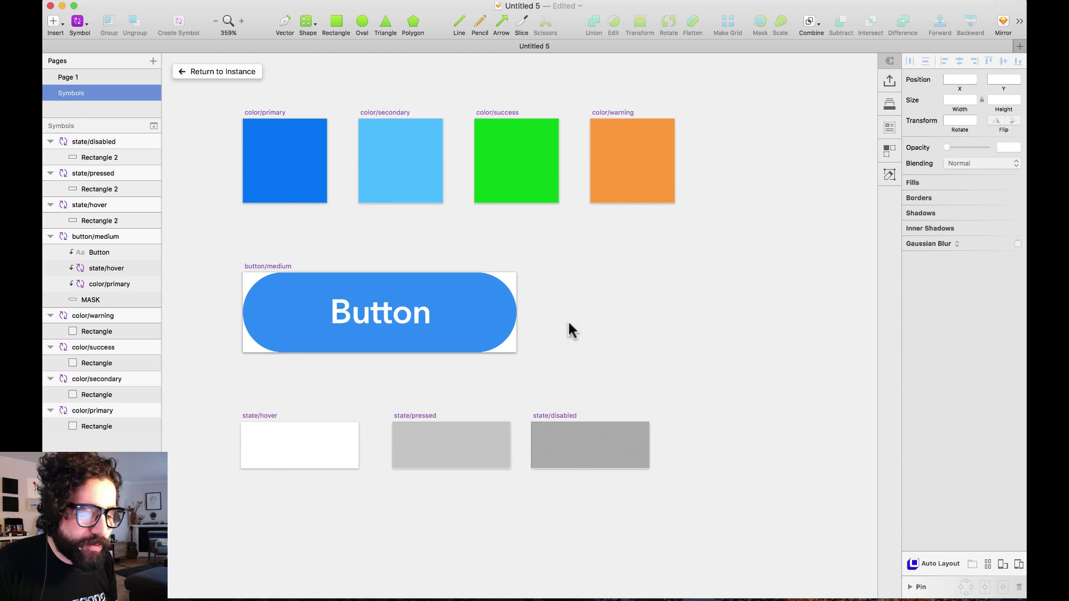
pyautogui.click(78, 21)
pyautogui.moveTo(117, 41)
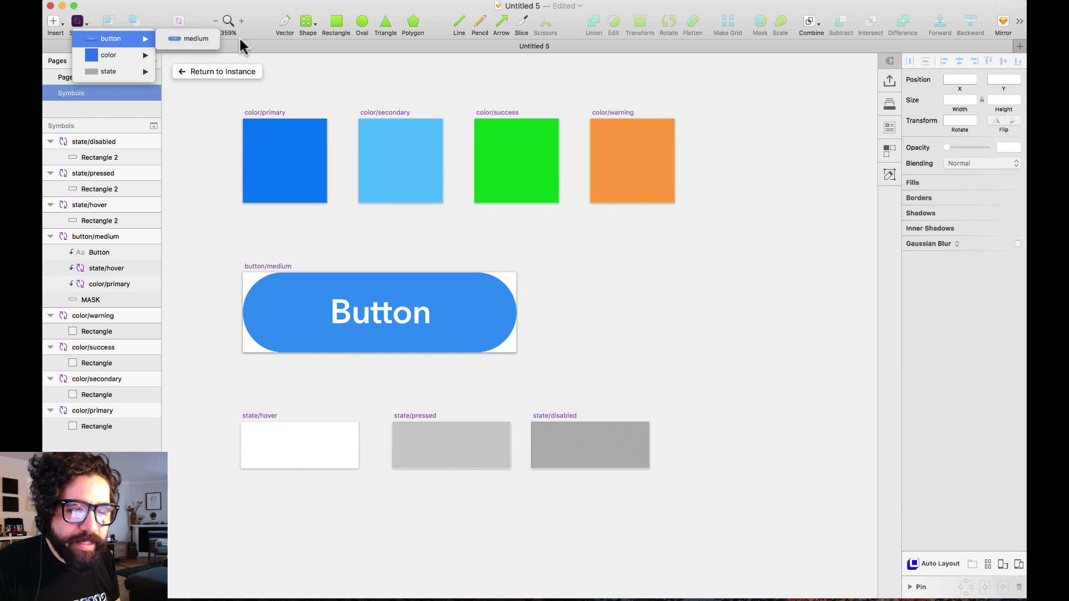
pyautogui.click(195, 39)
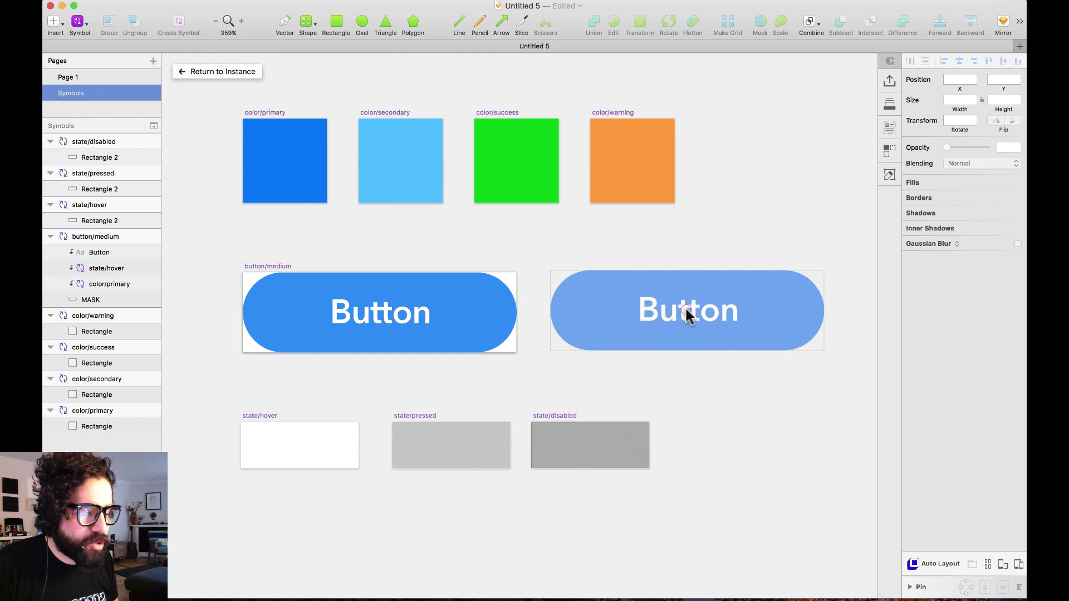
pyautogui.click(686, 310)
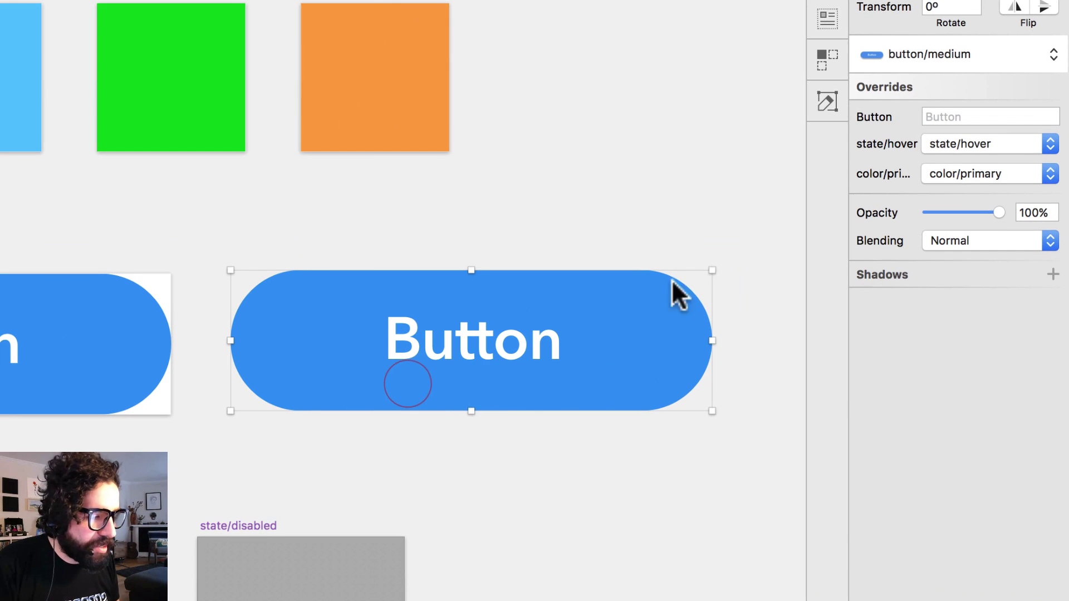
# Step: Try the state/pressed, state/disabled and None overrides on the button instance, and set its state back to state/hover
pyautogui.scroll(-1, 719, 261)
pyautogui.hscroll(1, 719, 261)
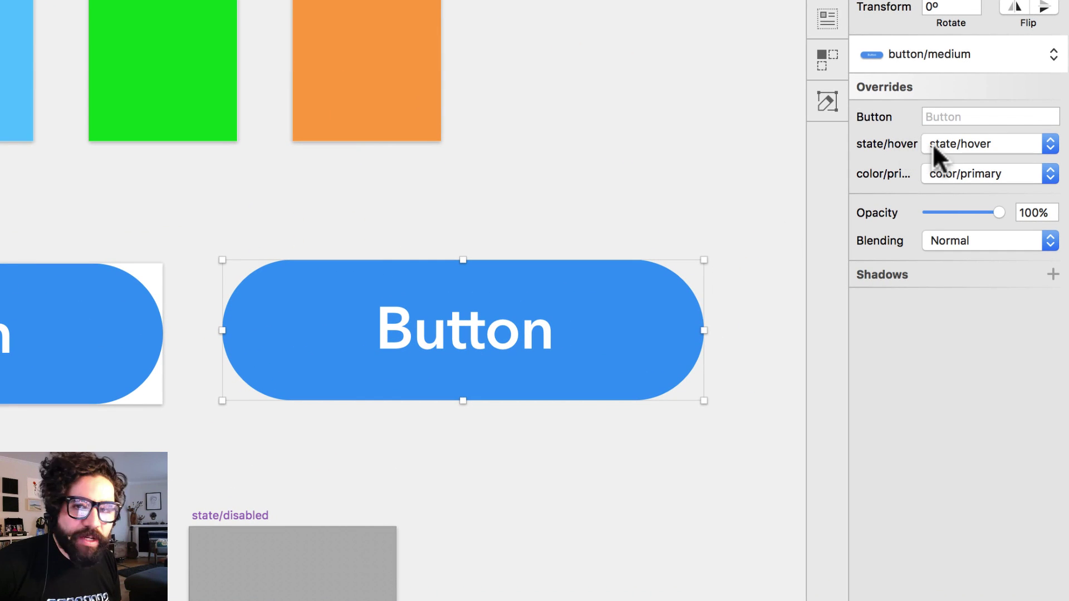
pyautogui.click(973, 143)
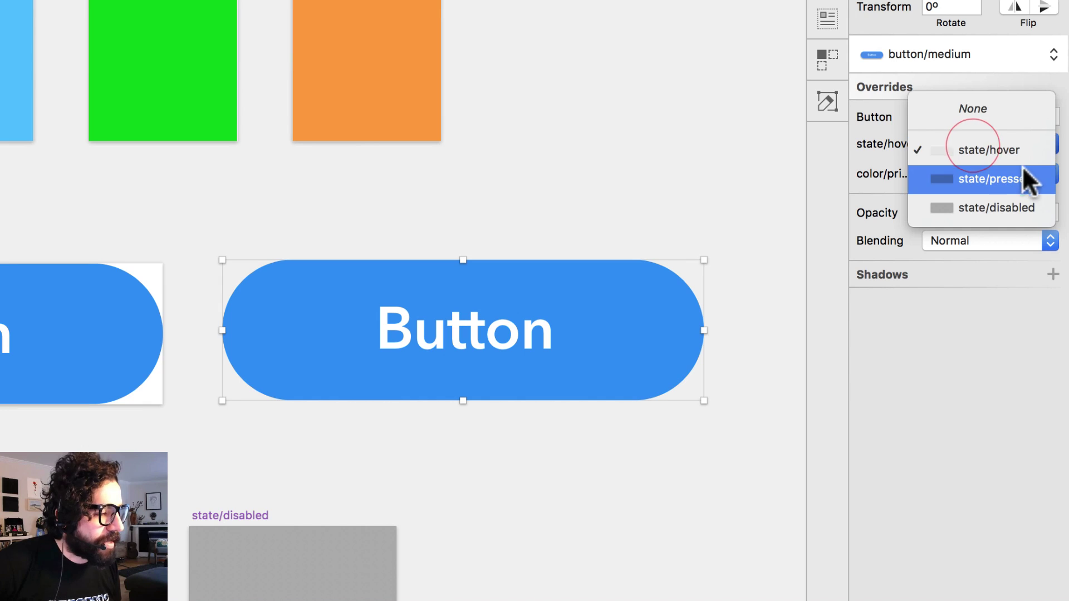
pyautogui.click(1025, 174)
pyautogui.click(995, 145)
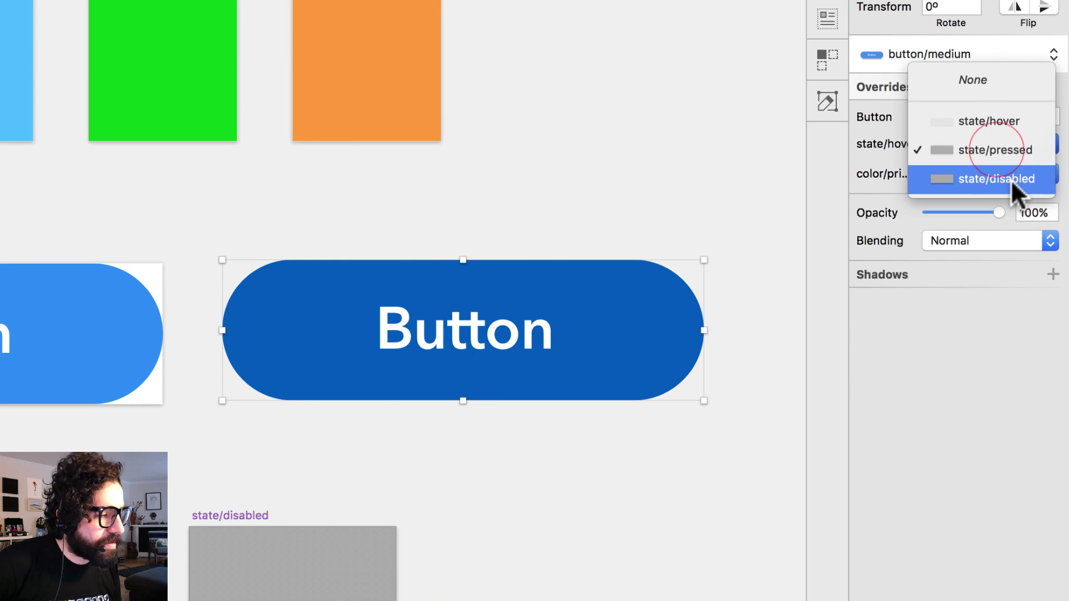
pyautogui.click(1010, 179)
pyautogui.click(989, 145)
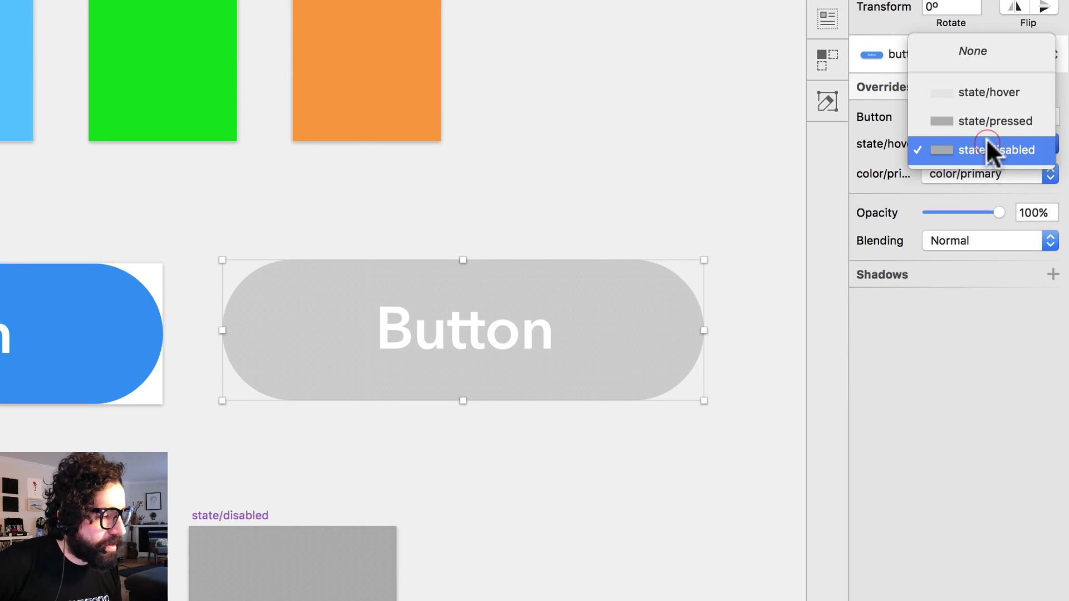
pyautogui.click(998, 50)
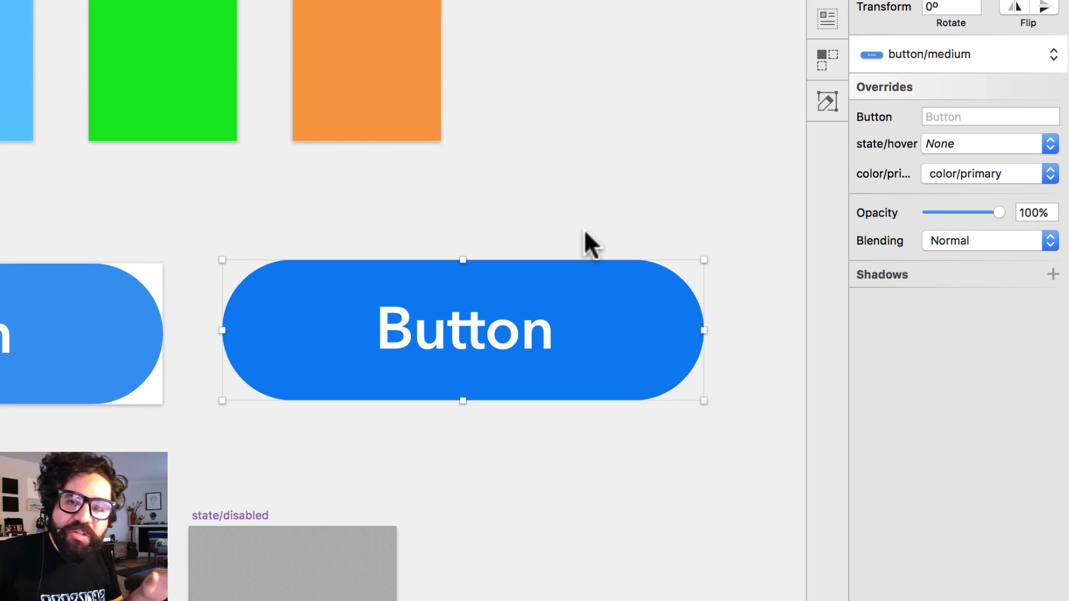
pyautogui.click(968, 142)
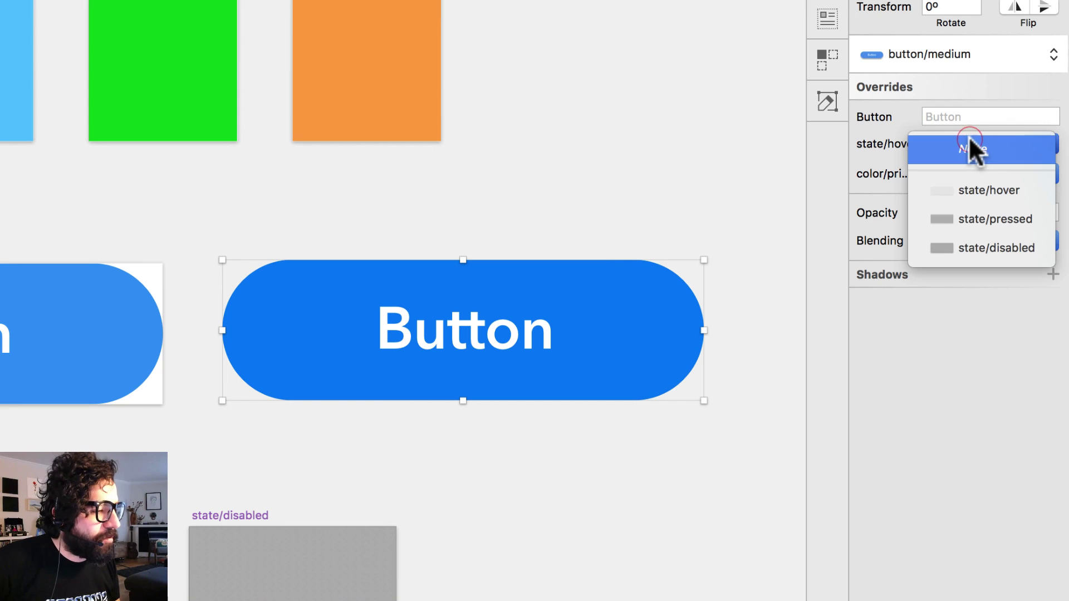
pyautogui.click(1020, 189)
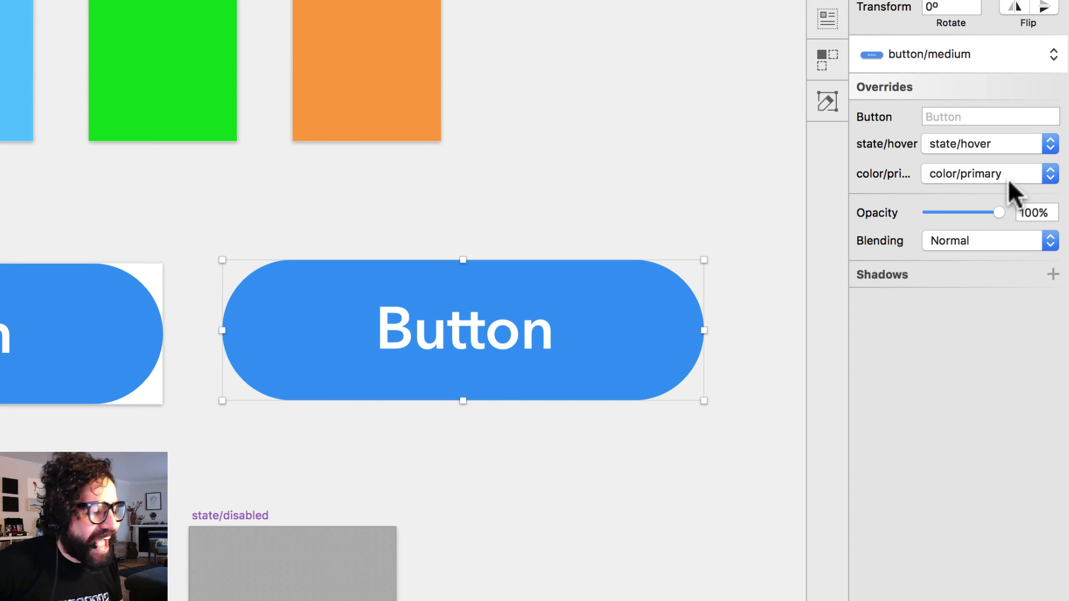
# Step: Try the secondary, success and warning color overrides on the button instance, return it to color/primary and deselect it
pyautogui.click(1006, 171)
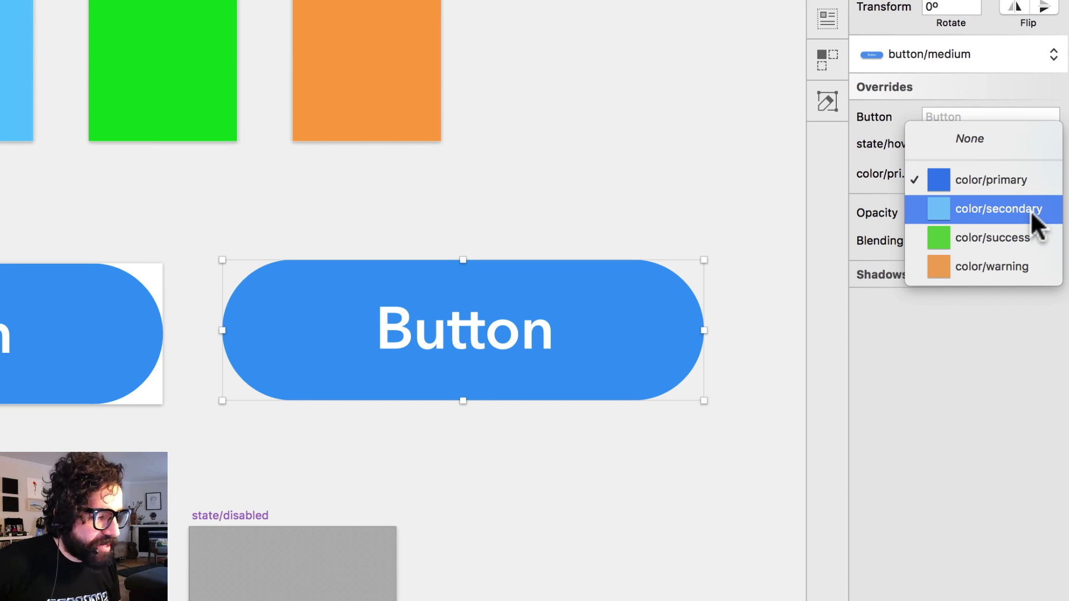
pyautogui.click(1026, 209)
pyautogui.click(990, 171)
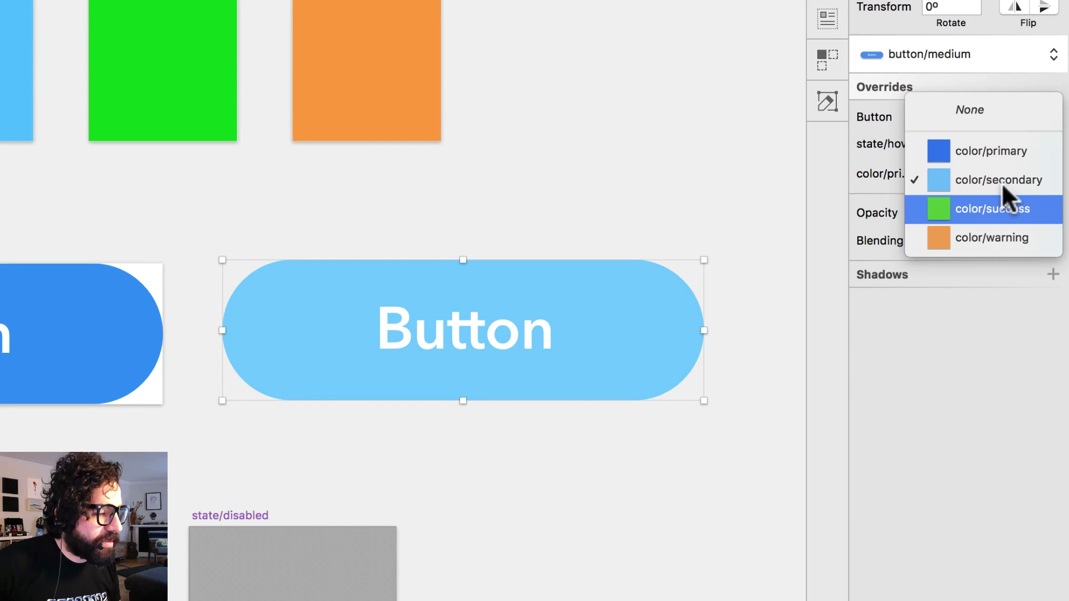
pyautogui.click(1003, 207)
pyautogui.click(1001, 176)
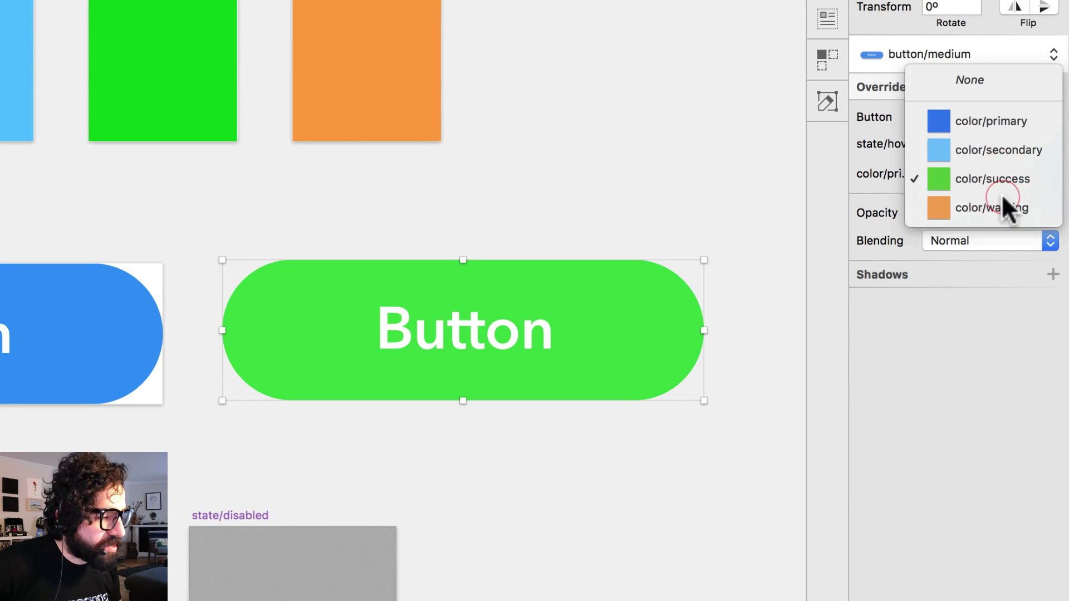
pyautogui.click(1002, 206)
pyautogui.click(999, 172)
pyautogui.click(1006, 97)
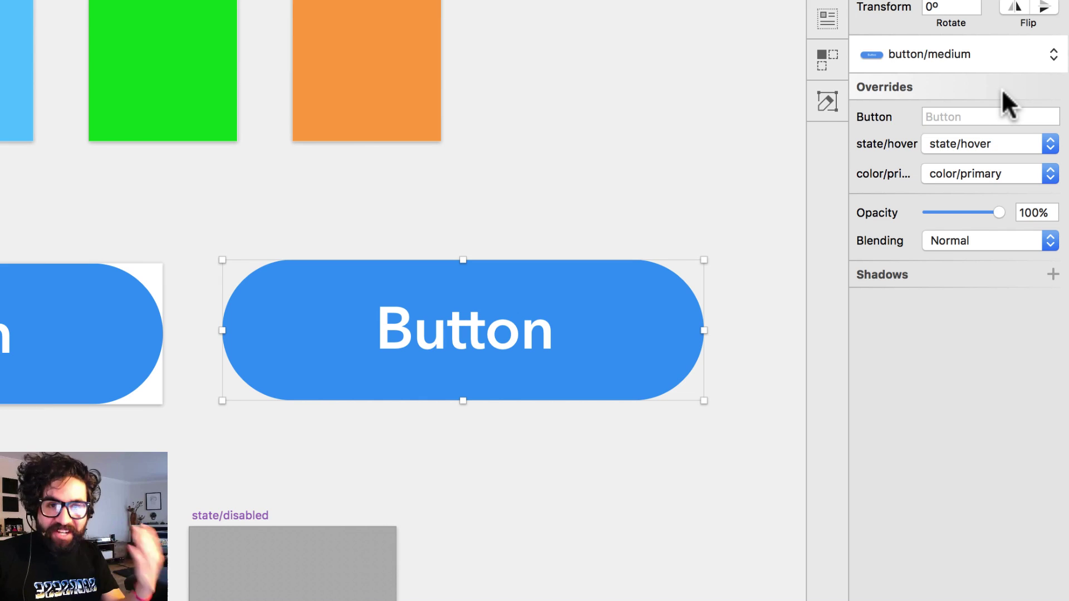
pyautogui.click(623, 173)
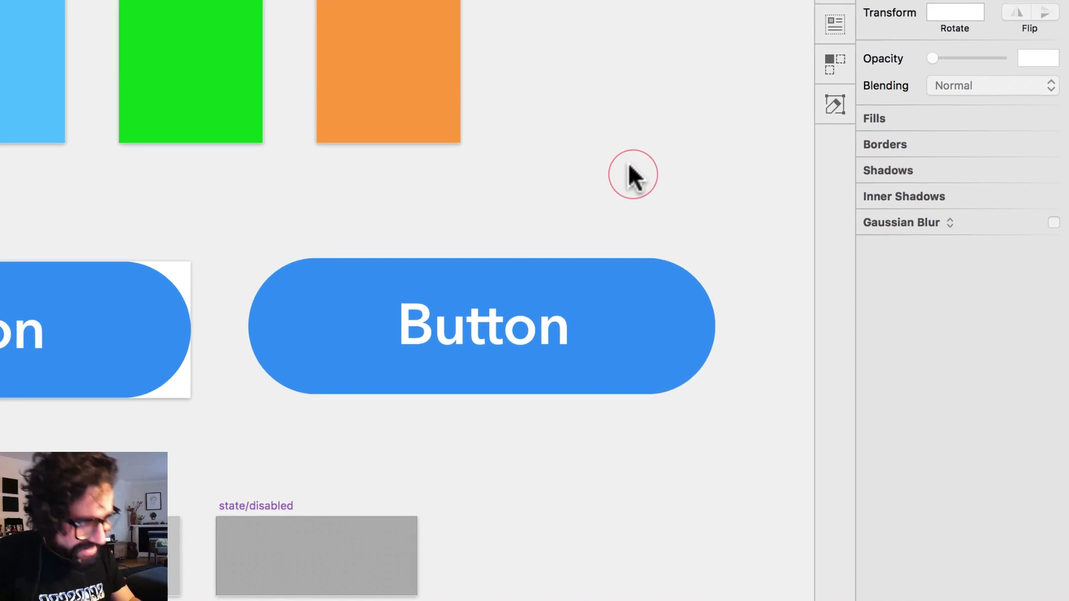
# Step: Create a symbol named "glyph/success" from the checkmark on Page 1, copying the "glyph/" prefix for reuse
pyautogui.press('super+minus')
pyautogui.moveTo(748, 90); pyautogui.dragTo(208, 518)
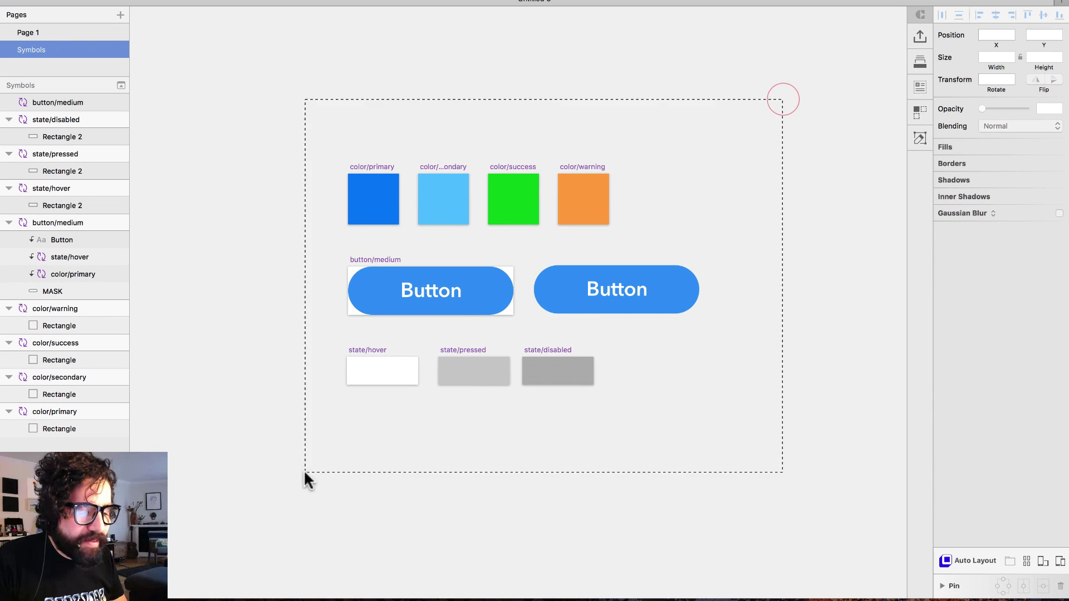
pyautogui.scroll(-4, 295, 482)
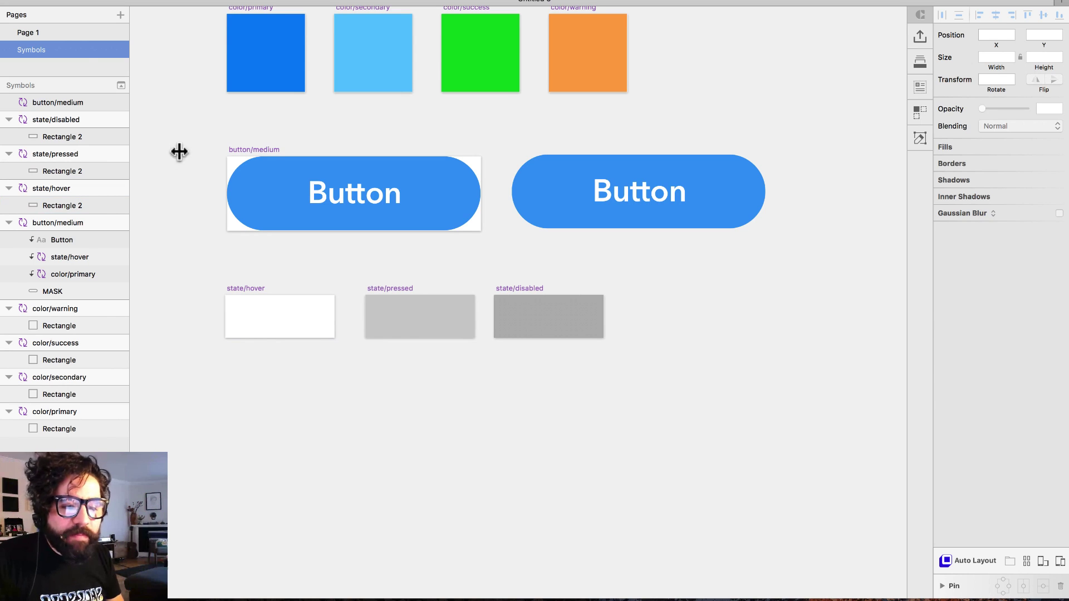
pyautogui.click(67, 33)
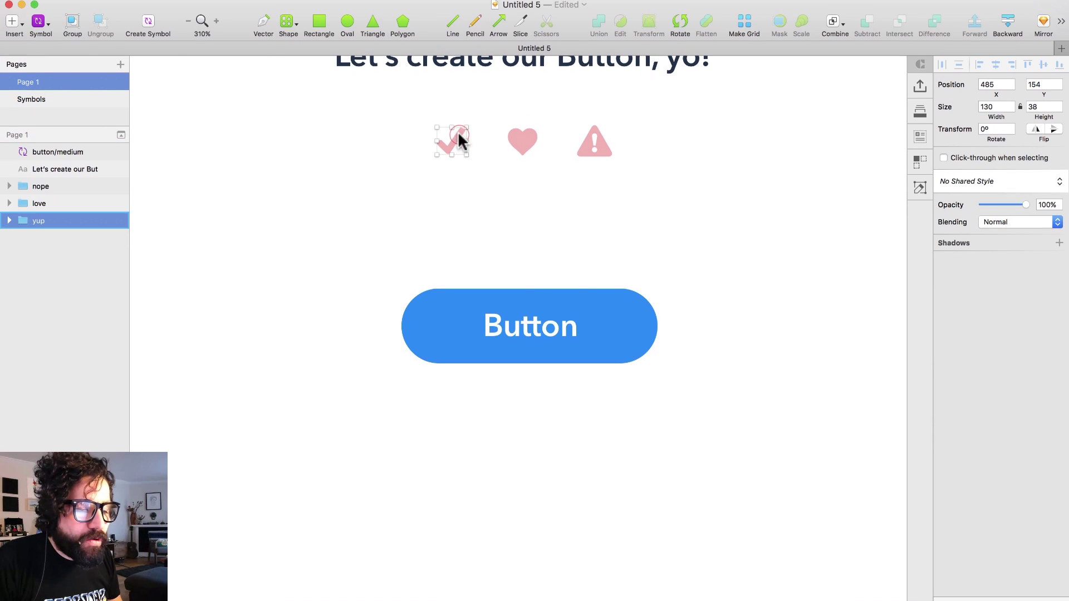
pyautogui.moveTo(389, 89); pyautogui.dragTo(691, 262)
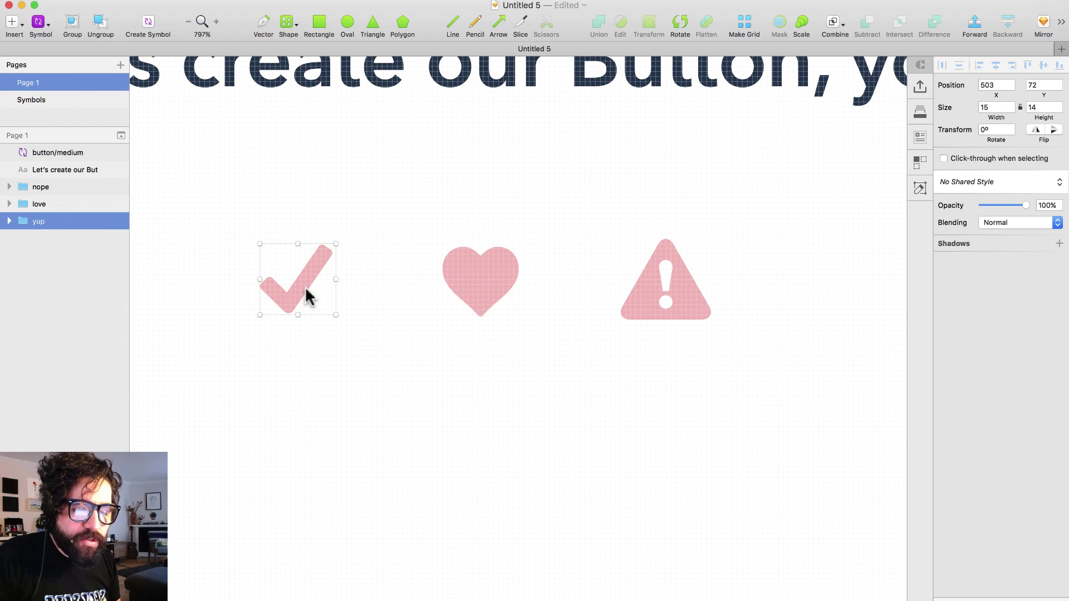
pyautogui.click(149, 24)
pyautogui.write('glyph/success')
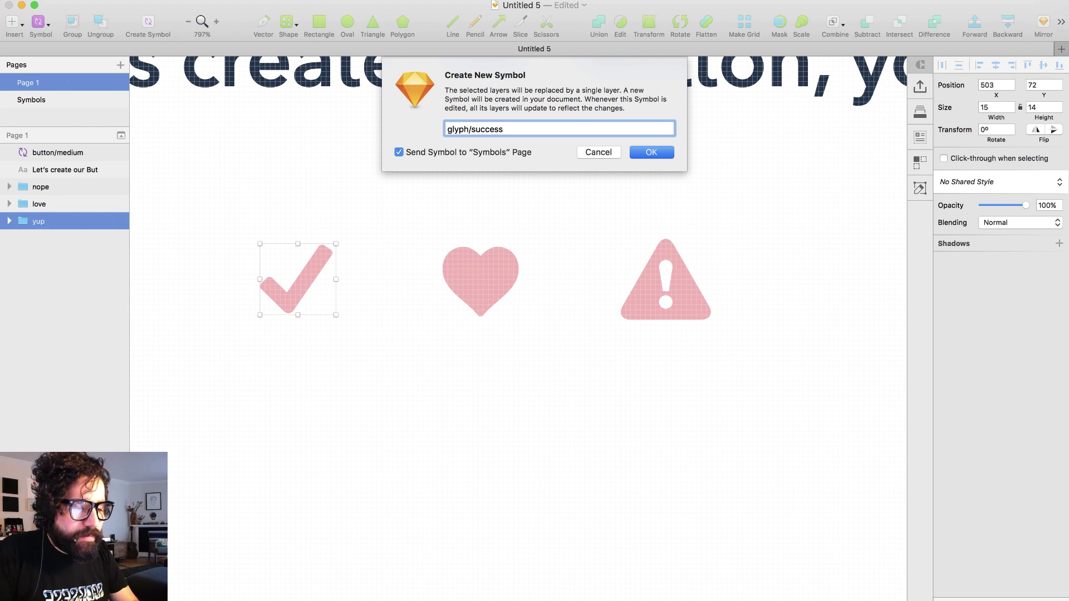
pyautogui.doubleClick(465, 129)
pyautogui.press('super+c')
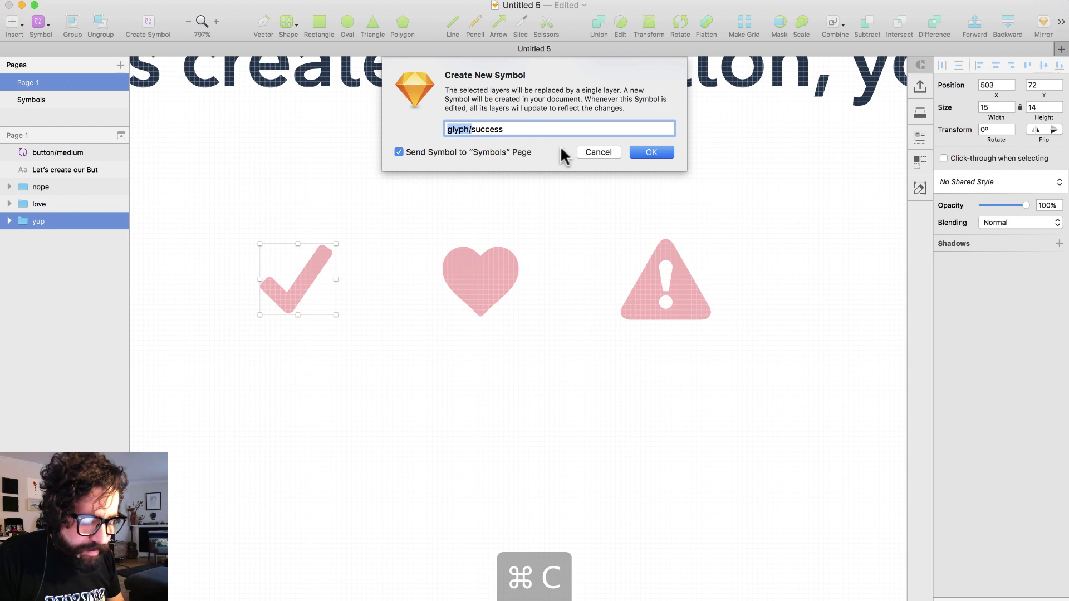
pyautogui.click(655, 151)
# Step: Create a symbol named "glyph/love" from the heart group on Page 1
pyautogui.click(469, 277)
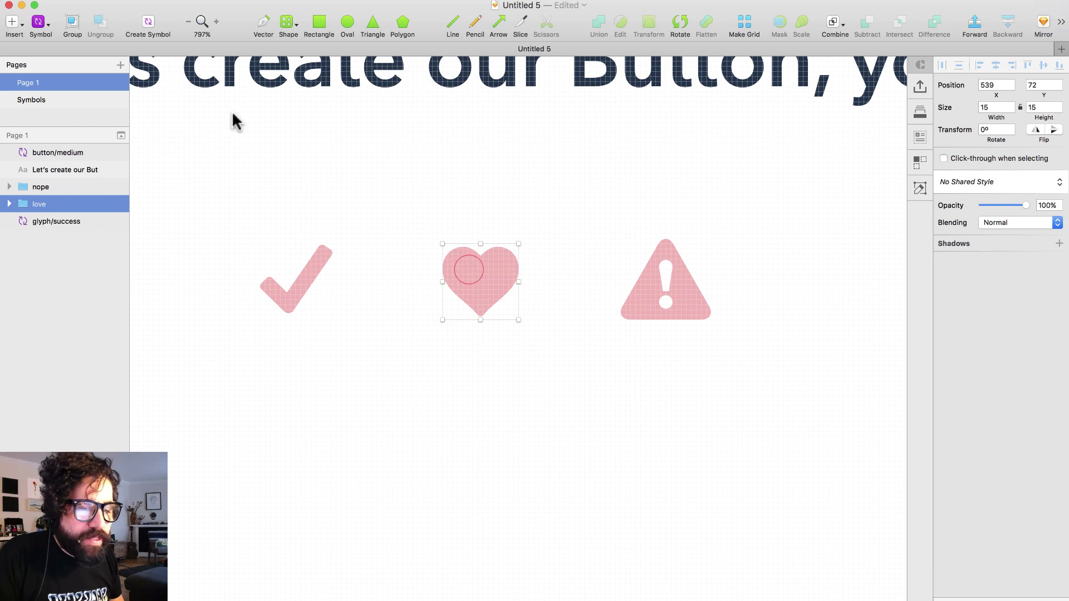
pyautogui.click(148, 25)
pyautogui.press('super+v')
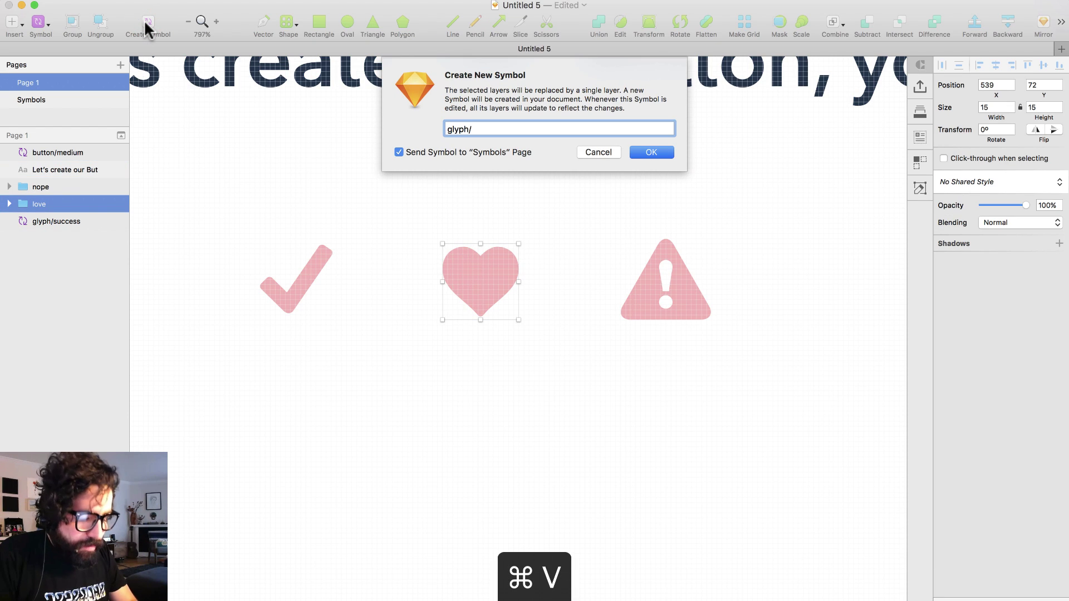
pyautogui.write('love')
pyautogui.press('Return')
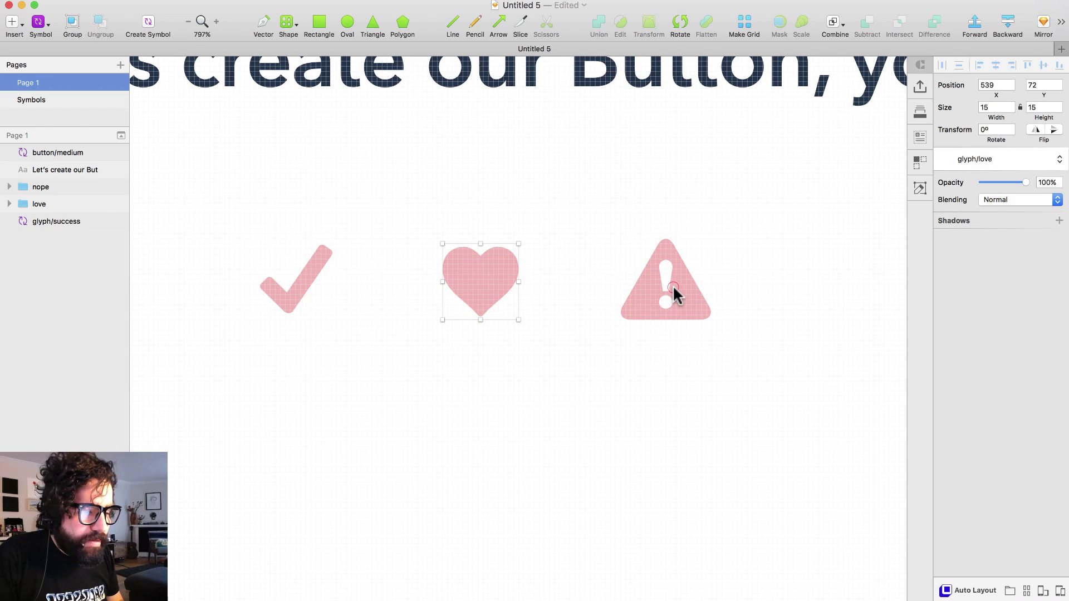
# Step: Create a symbol named "glyph/warning" from the exclamation triangle group
pyautogui.click(672, 286)
pyautogui.click(148, 22)
pyautogui.press('super+v')
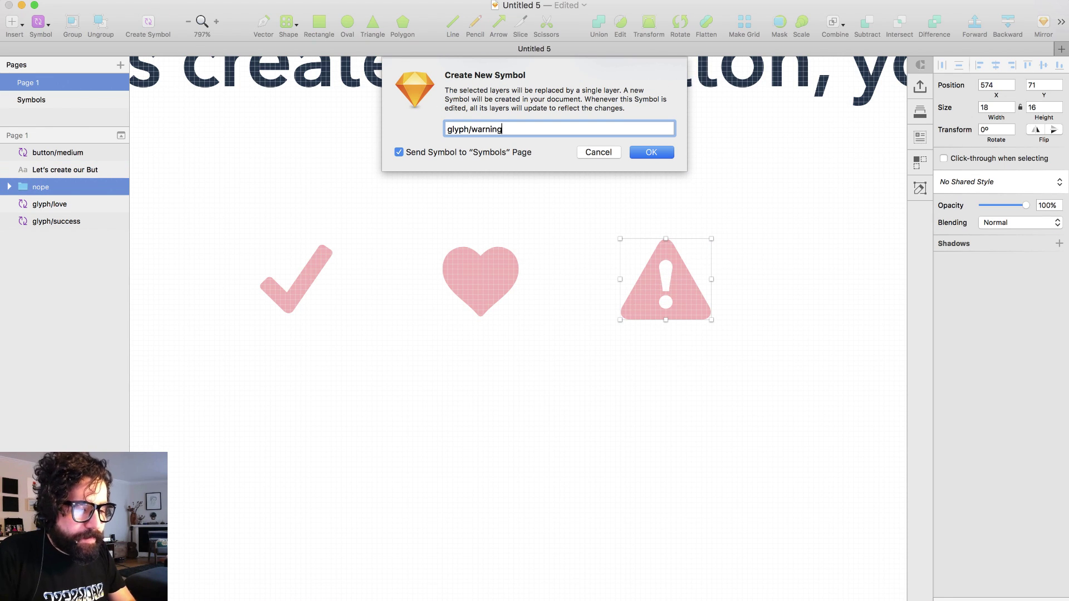
pyautogui.press('Return')
# Step: Move the three glyph symbols on the Symbols page about 11 px below the state symbols, left-aligned with state/hover, and deselect them
pyautogui.click(33, 99)
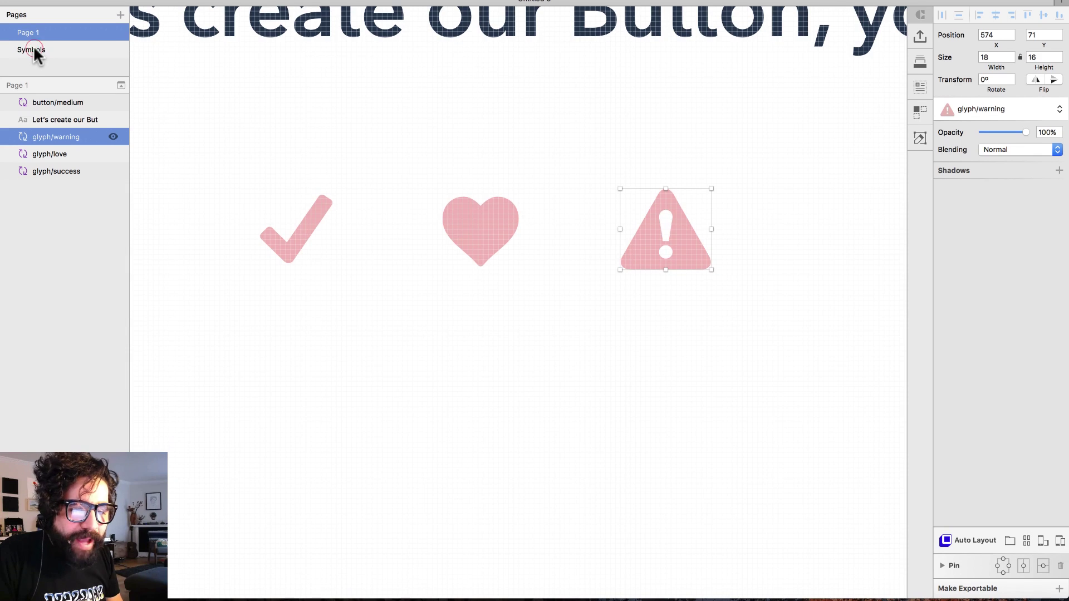
pyautogui.press('super+minus')
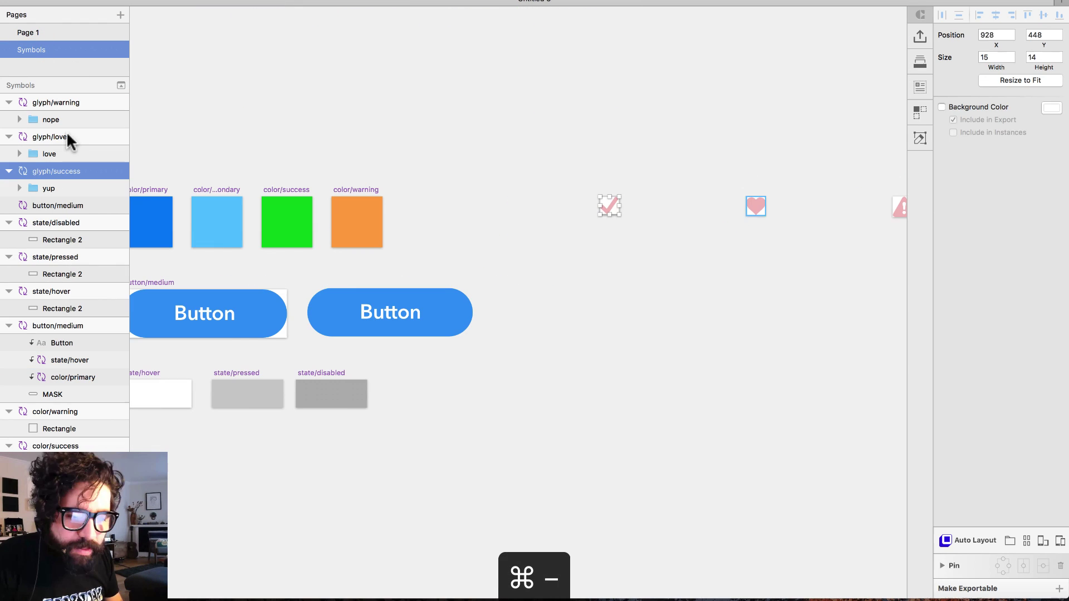
pyautogui.keyDown('shift'); pyautogui.click(55, 136); pyautogui.keyUp('shift')
pyautogui.keyDown('shift'); pyautogui.click(63, 103); pyautogui.keyUp('shift')
pyautogui.moveTo(610, 209); pyautogui.dragTo(338, 437)
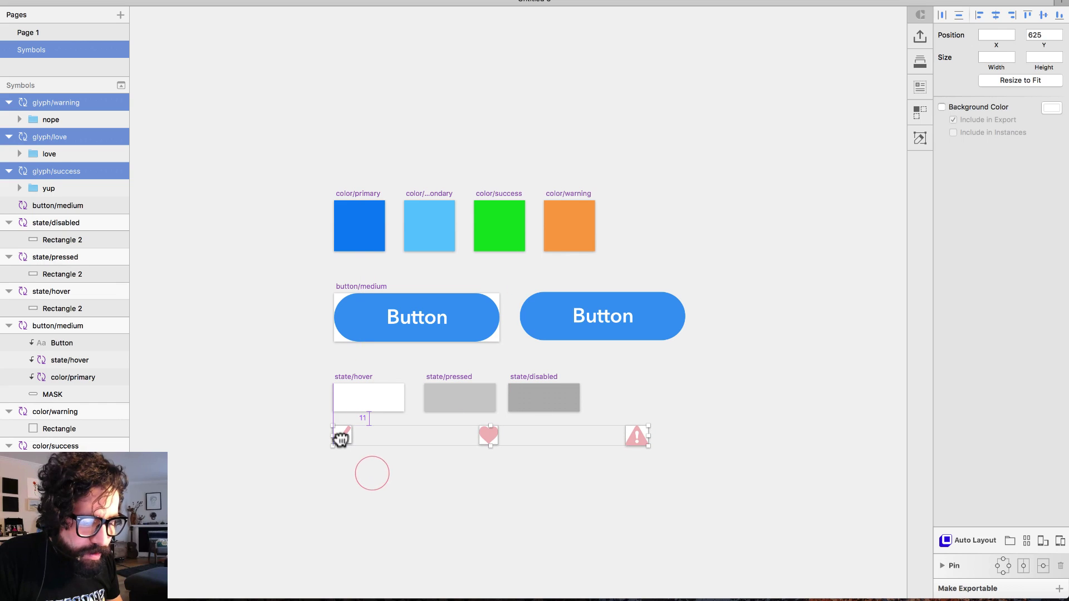
pyautogui.scroll(5, 687, 546)
pyautogui.click(678, 443)
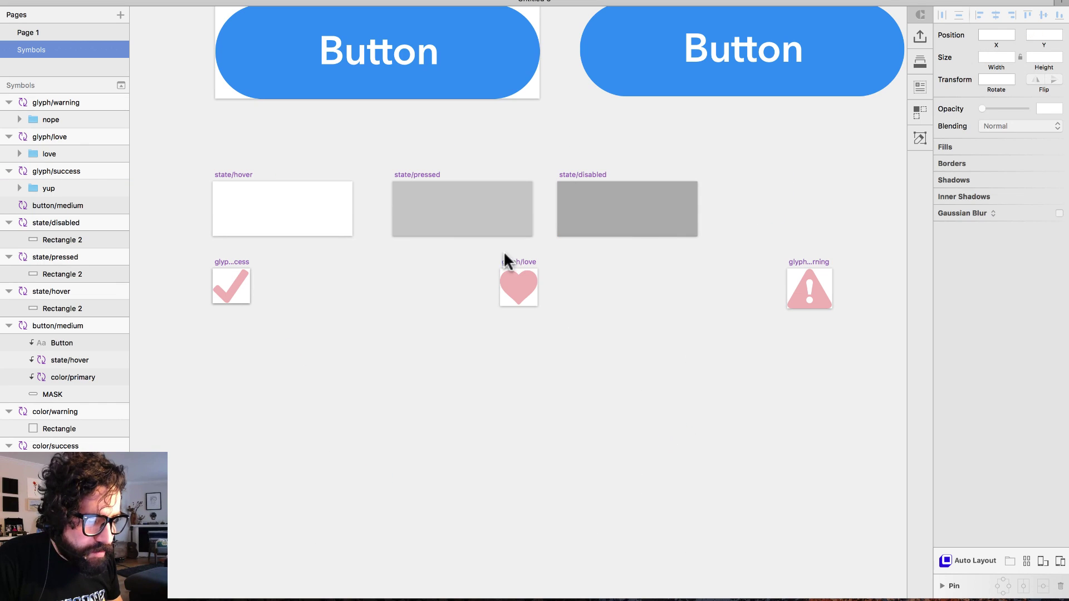
# Step: Move the glyph/love and glyph/warning symbols left so they sit close beside glyph/success, keeping the row aligned
pyautogui.moveTo(506, 263); pyautogui.dragTo(272, 265)
pyautogui.moveTo(823, 310); pyautogui.dragTo(357, 310)
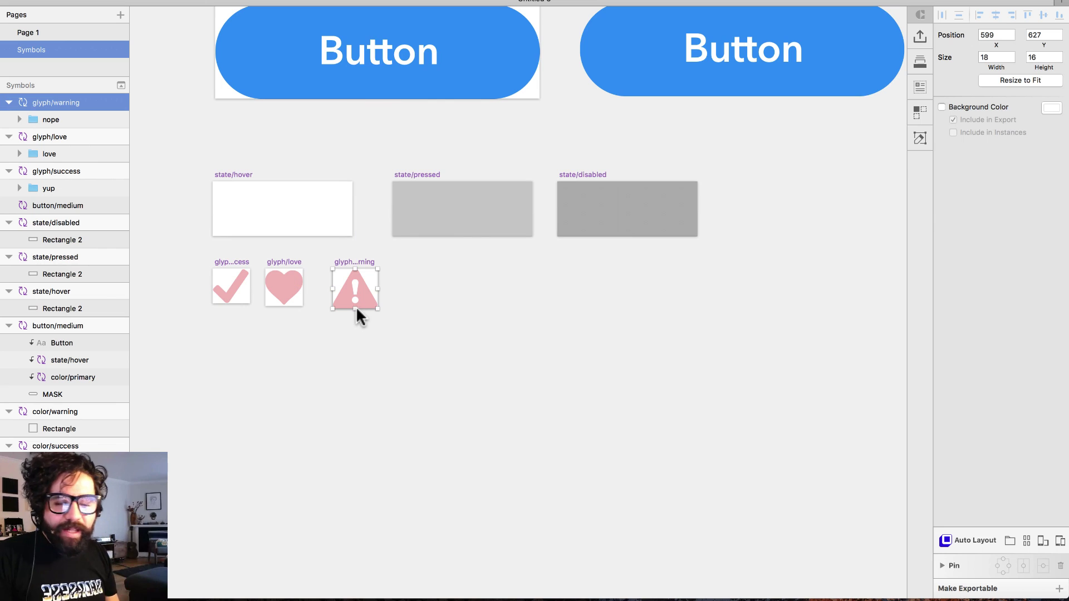
pyautogui.click(387, 362)
# Step: Change the fill of the checkmark, heart and warning triangle shapes inside the three glyph symbols to white
pyautogui.moveTo(412, 337); pyautogui.dragTo(178, 280)
pyautogui.click(313, 348)
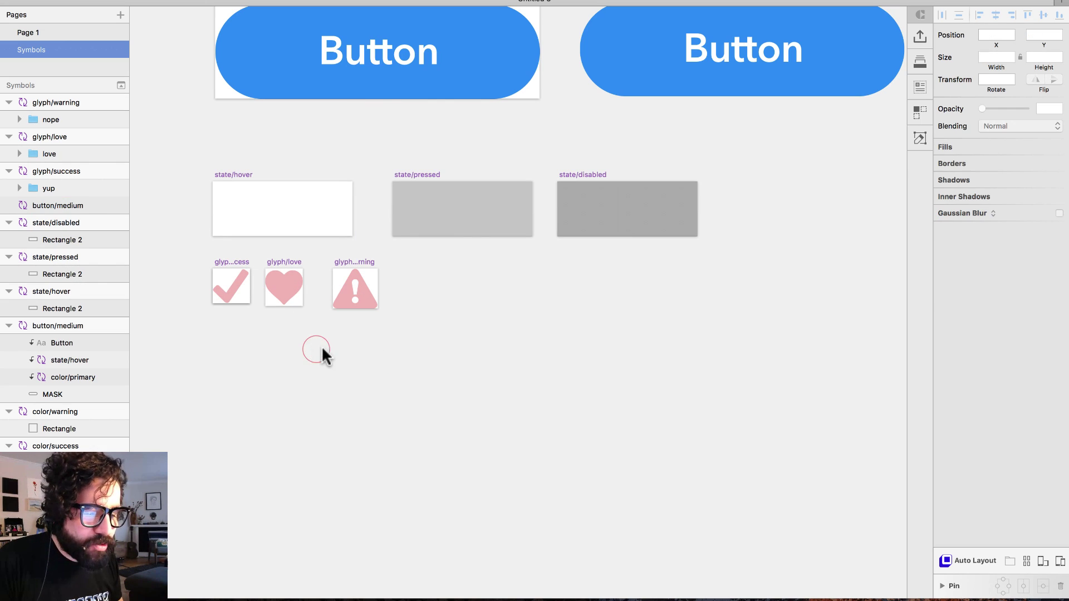
pyautogui.click(392, 370)
pyautogui.moveTo(409, 356); pyautogui.dragTo(189, 285)
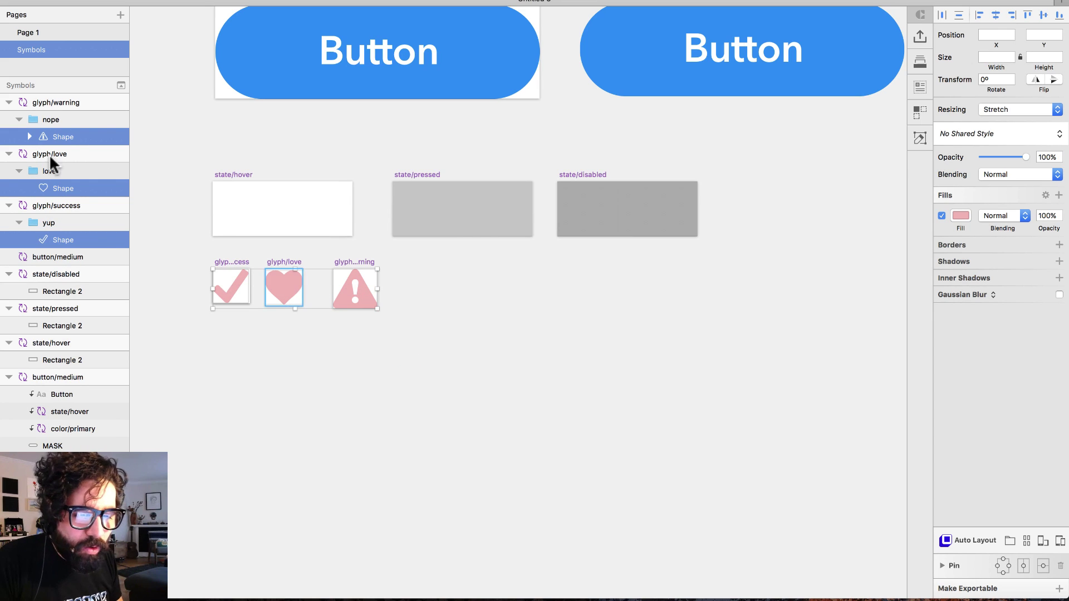
pyautogui.click(961, 216)
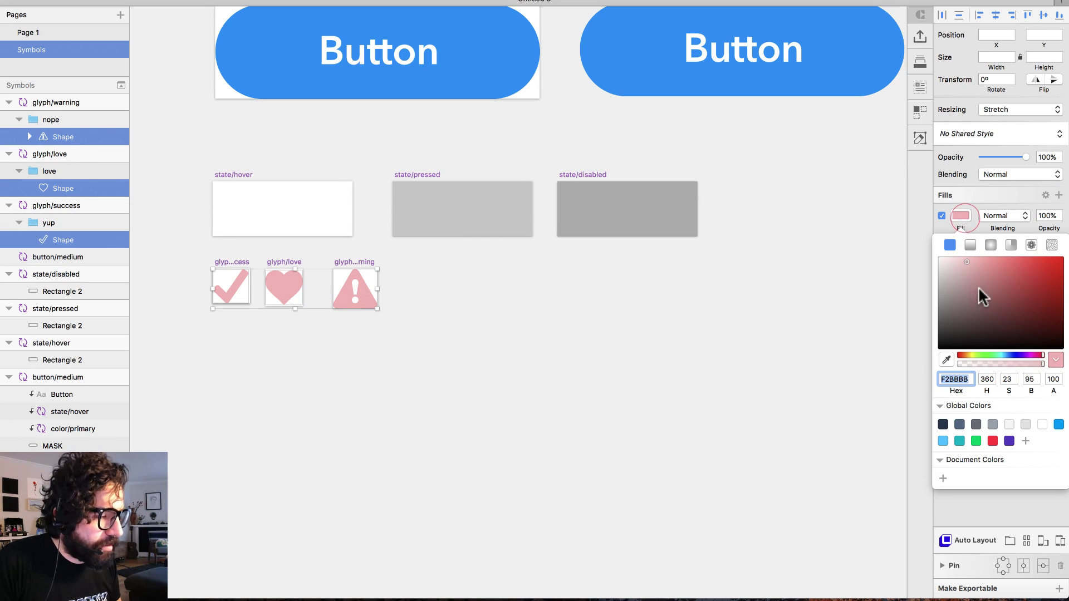
pyautogui.moveTo(977, 294); pyautogui.dragTo(894, 205)
pyautogui.click(473, 501)
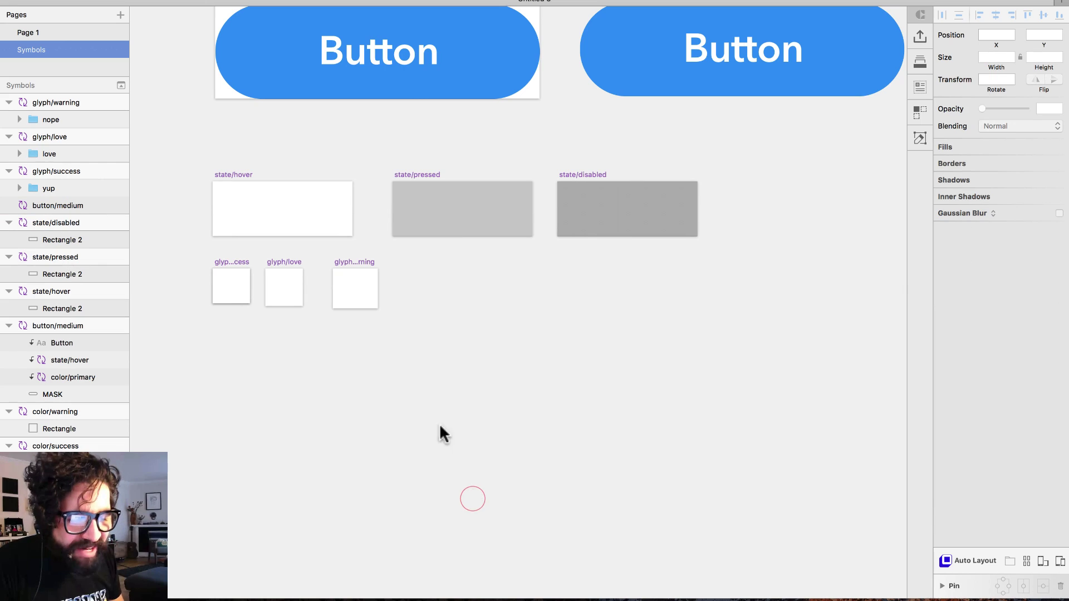
# Step: Give the three glyph symbols a grey ADADAD background color and exclude that background from export
pyautogui.click(235, 261)
pyautogui.keyDown('shift'); pyautogui.click(289, 273); pyautogui.keyUp('shift')
pyautogui.keyDown('shift'); pyautogui.click(351, 277); pyautogui.keyUp('shift')
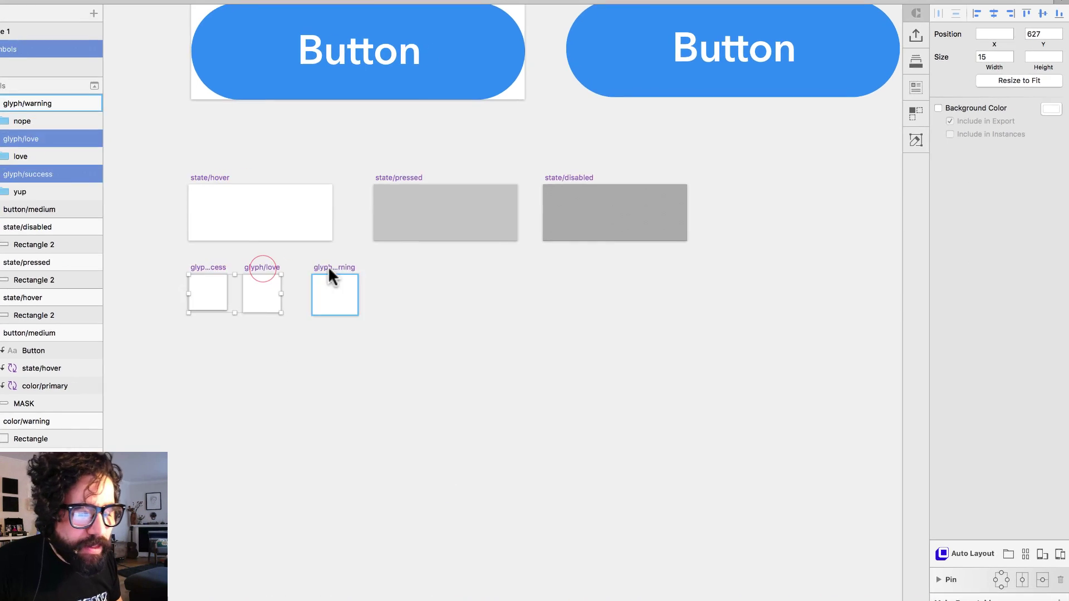
pyautogui.click(880, 131)
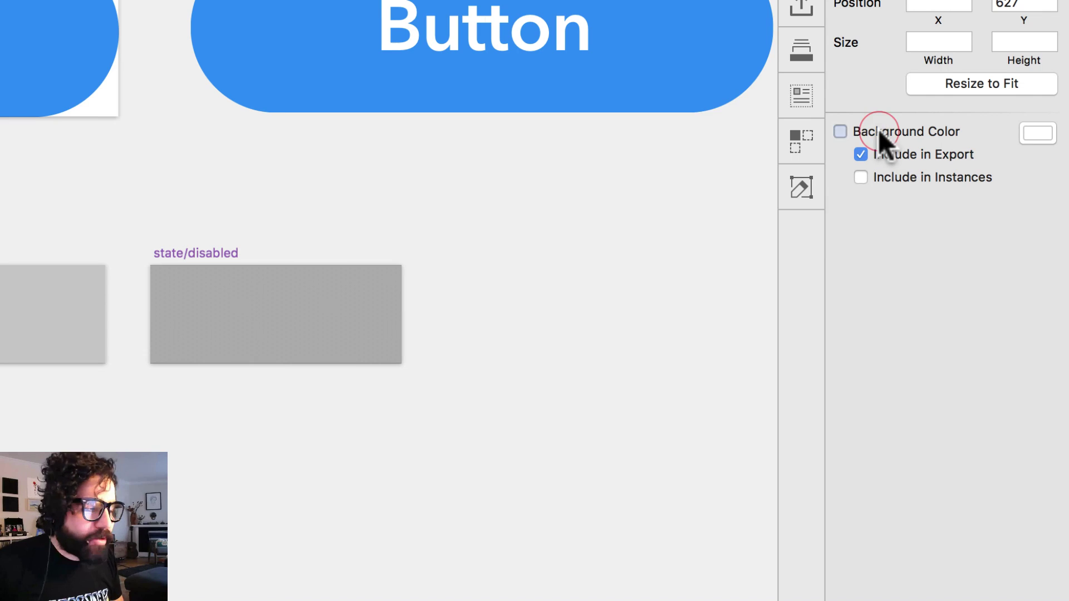
pyautogui.click(1026, 132)
pyautogui.click(859, 223)
pyautogui.moveTo(859, 221); pyautogui.dragTo(744, 234)
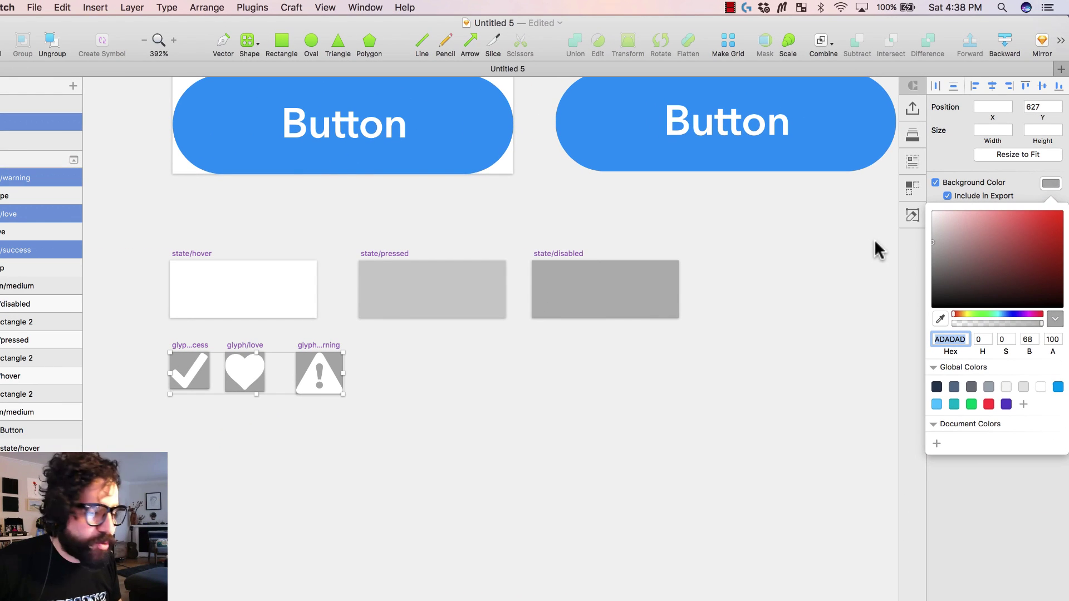
pyautogui.click(994, 492)
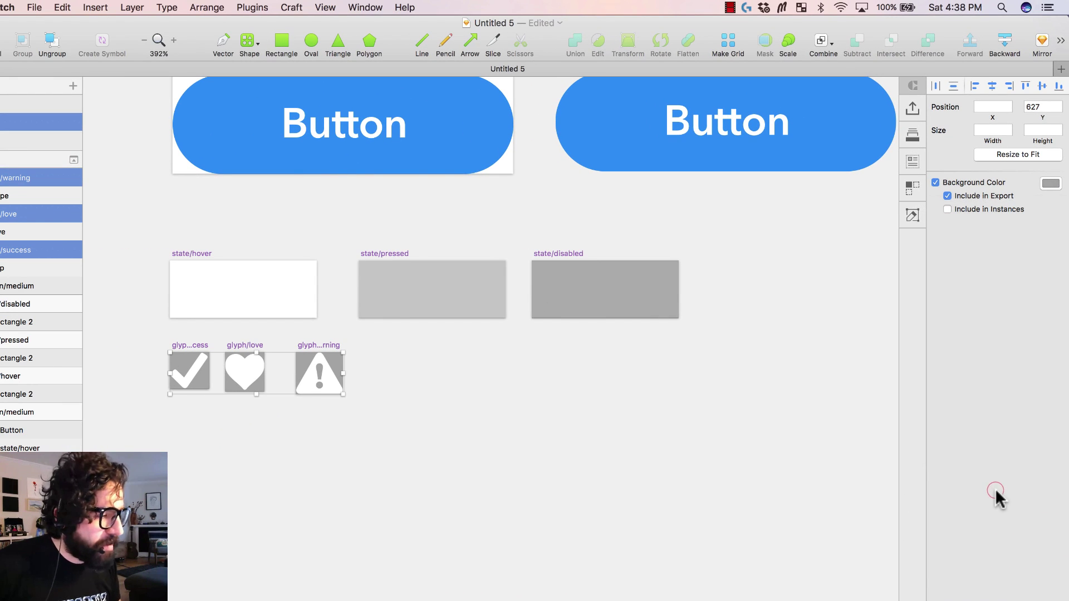
pyautogui.click(948, 196)
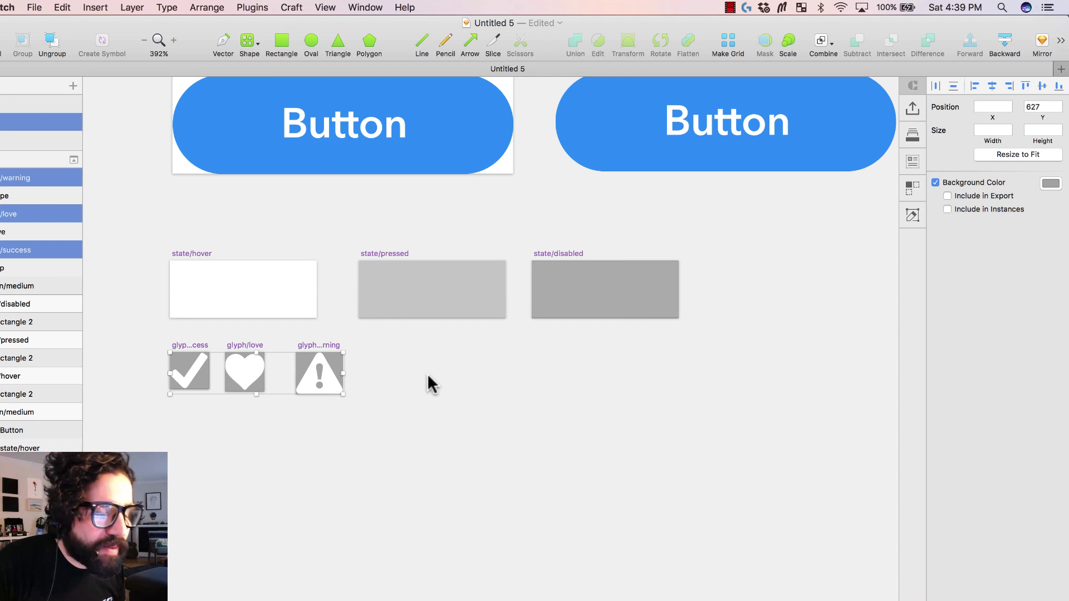
# Step: Resize the glyph/success, glyph/love and glyph/warning symbols to a width and height of 24
pyautogui.click(438, 361)
pyautogui.click(243, 343)
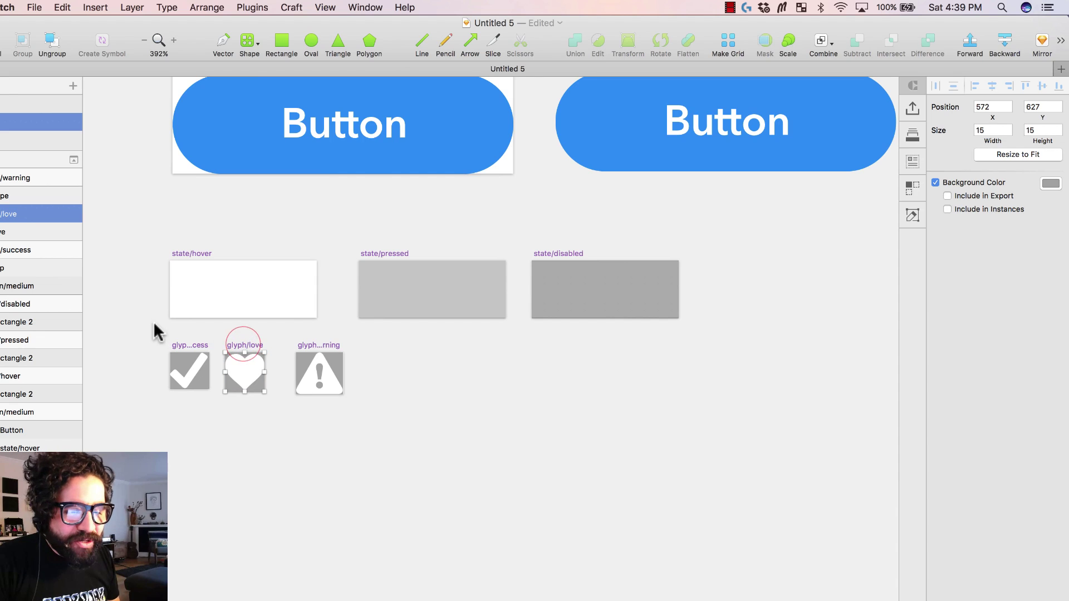
pyautogui.moveTo(150, 319); pyautogui.dragTo(470, 546)
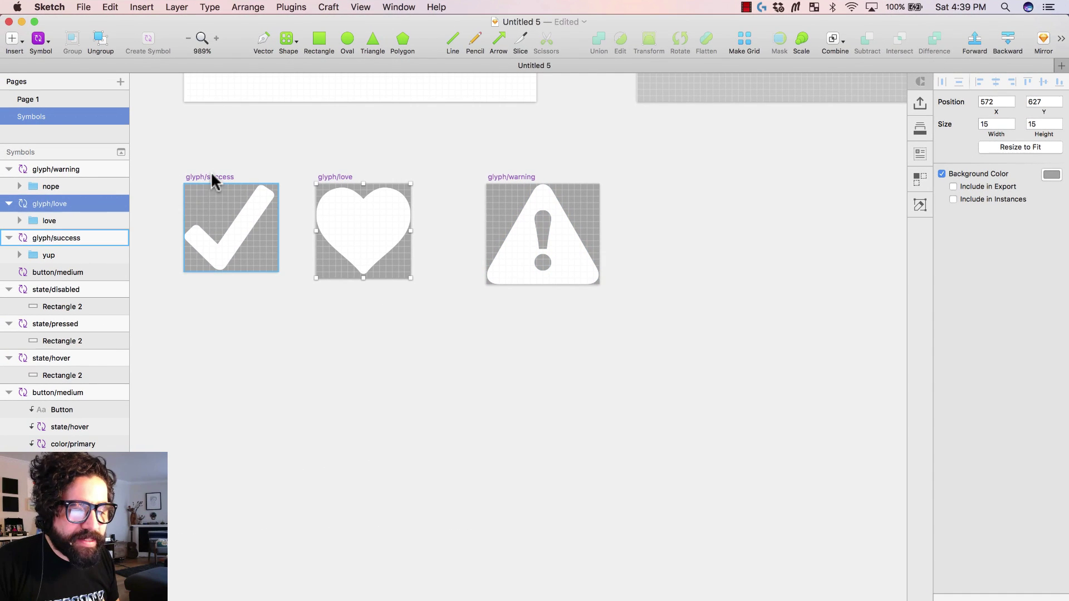
pyautogui.click(211, 173)
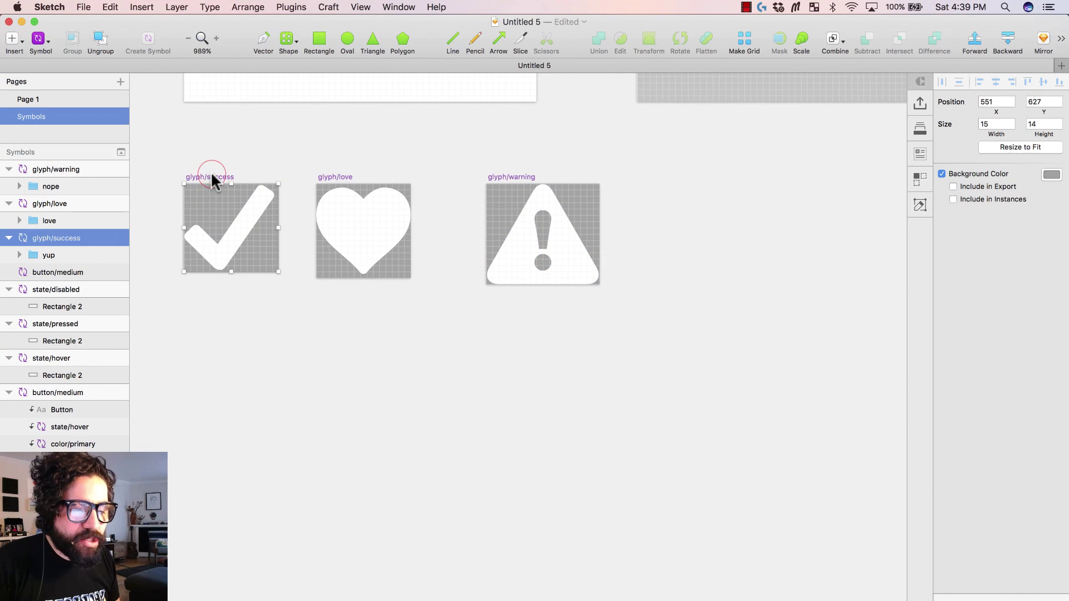
pyautogui.press('super+minus')
pyautogui.keyDown('shift'); pyautogui.click(440, 268); pyautogui.keyUp('shift')
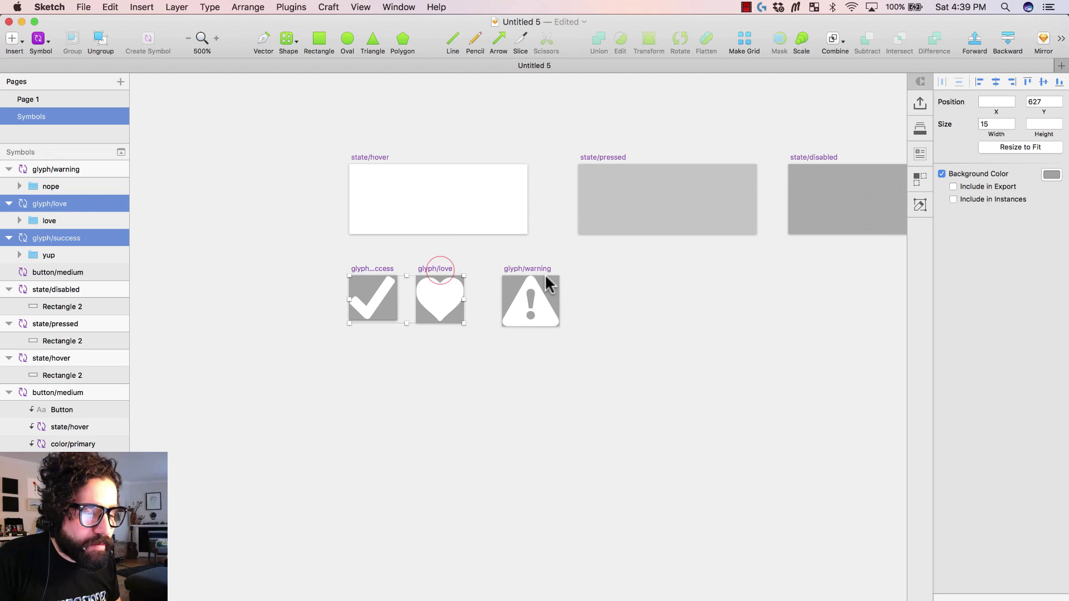
pyautogui.keyDown('shift'); pyautogui.click(540, 268); pyautogui.keyUp('shift')
pyautogui.click(993, 124)
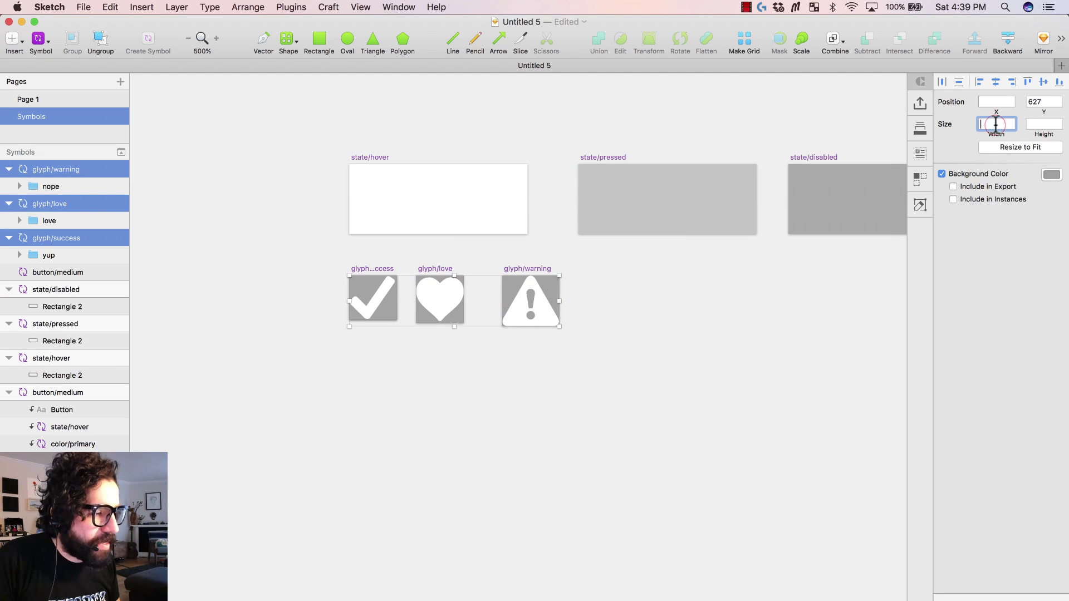
pyautogui.write('24')
pyautogui.press('Return')
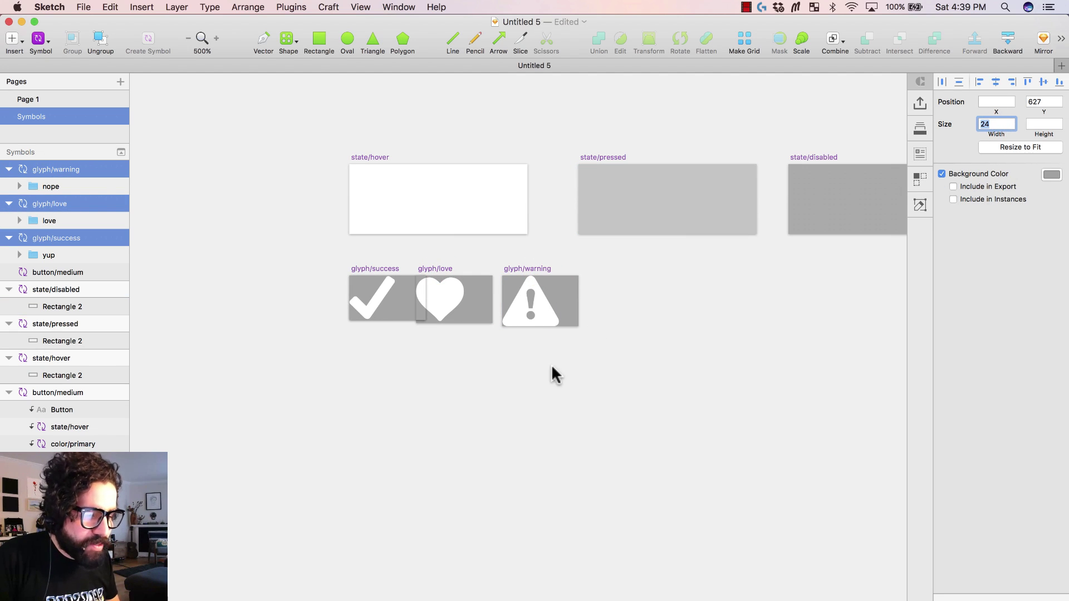
pyautogui.write('16')
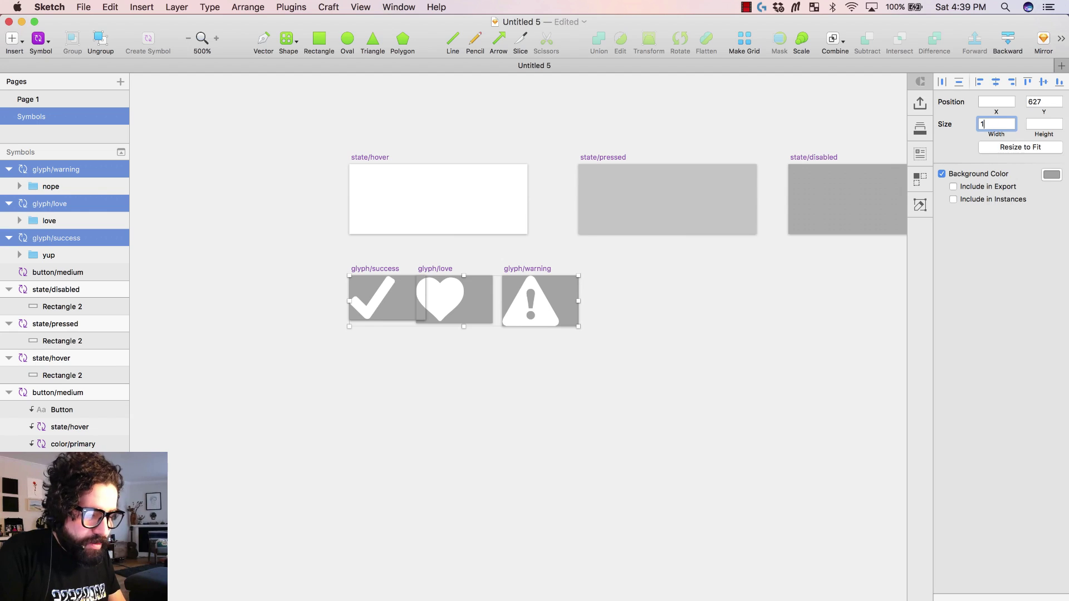
pyautogui.press('Return')
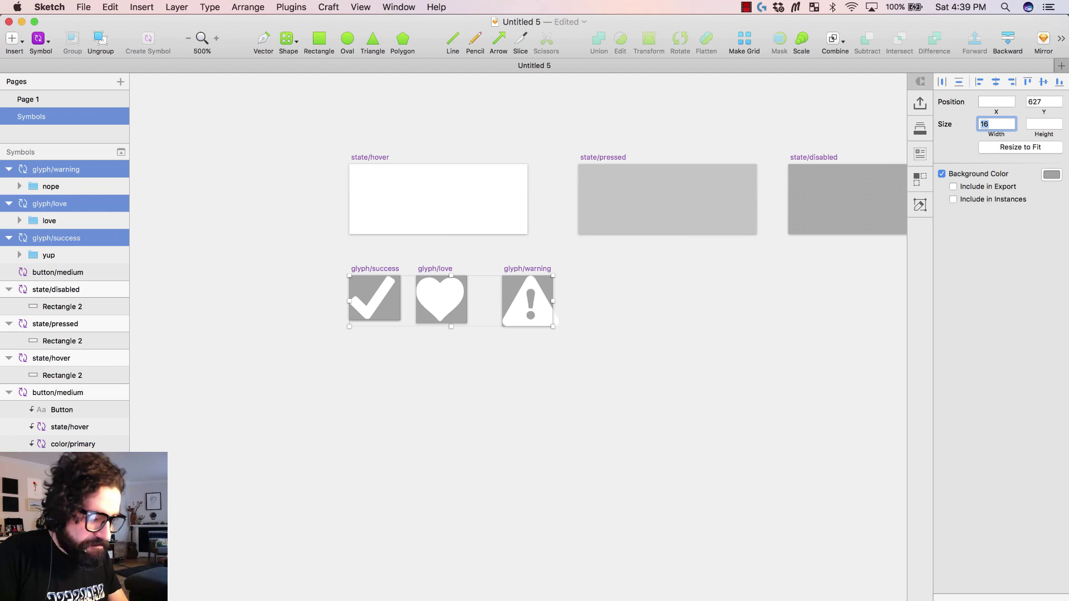
pyautogui.write('24')
pyautogui.press('Tab')
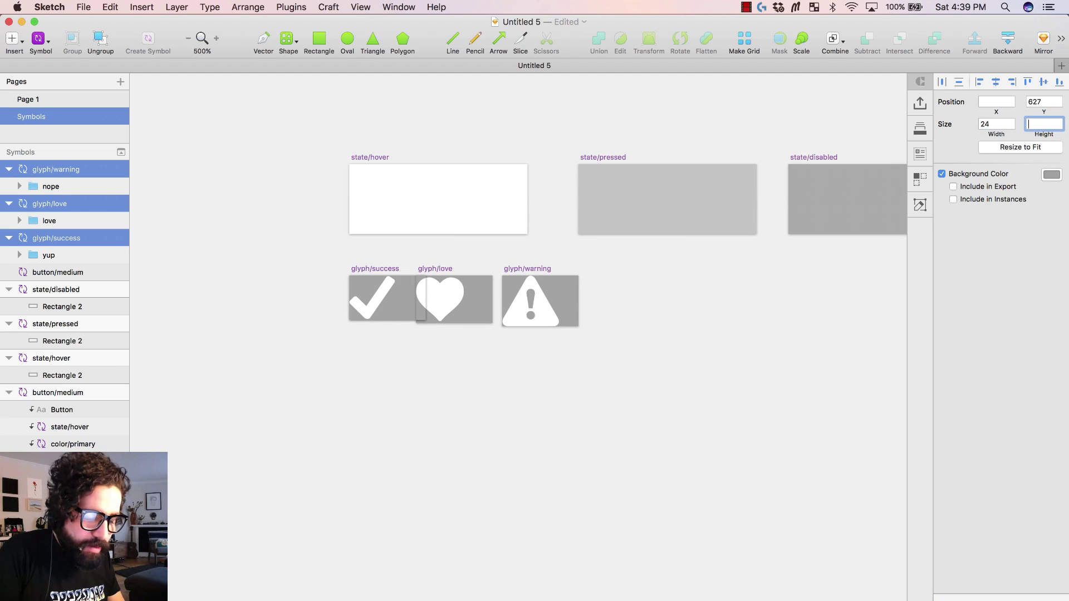
pyautogui.press('Return')
pyautogui.click(487, 423)
# Step: Move glyph/love and glyph/warning together about 12 px to the right so glyph/love clears glyph/success
pyautogui.click(439, 269)
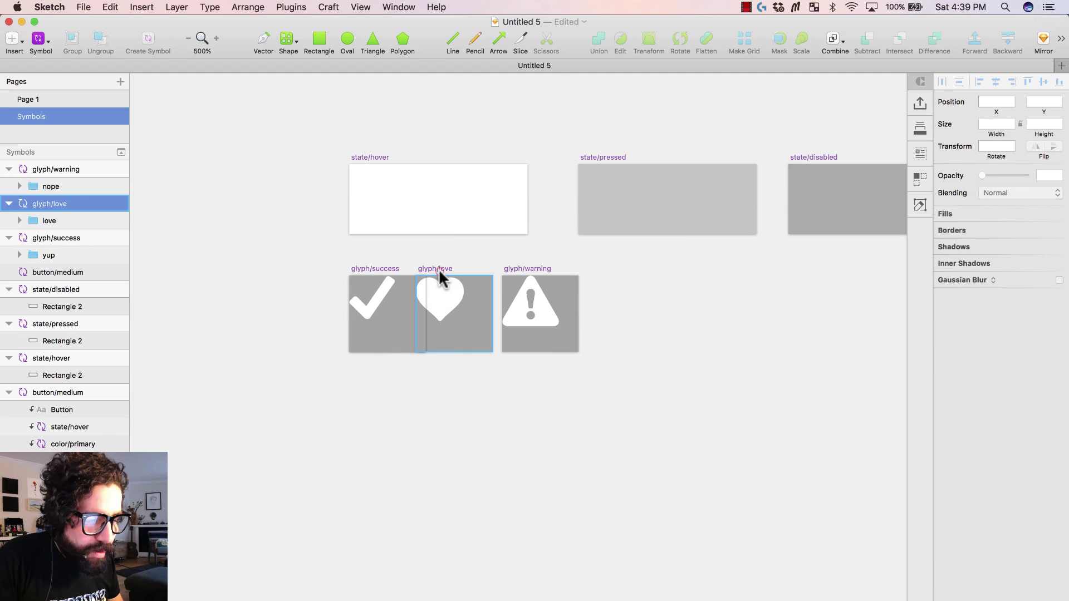
pyautogui.keyDown('shift'); pyautogui.click(544, 269); pyautogui.keyUp('shift')
pyautogui.moveTo(544, 270); pyautogui.dragTo(583, 271)
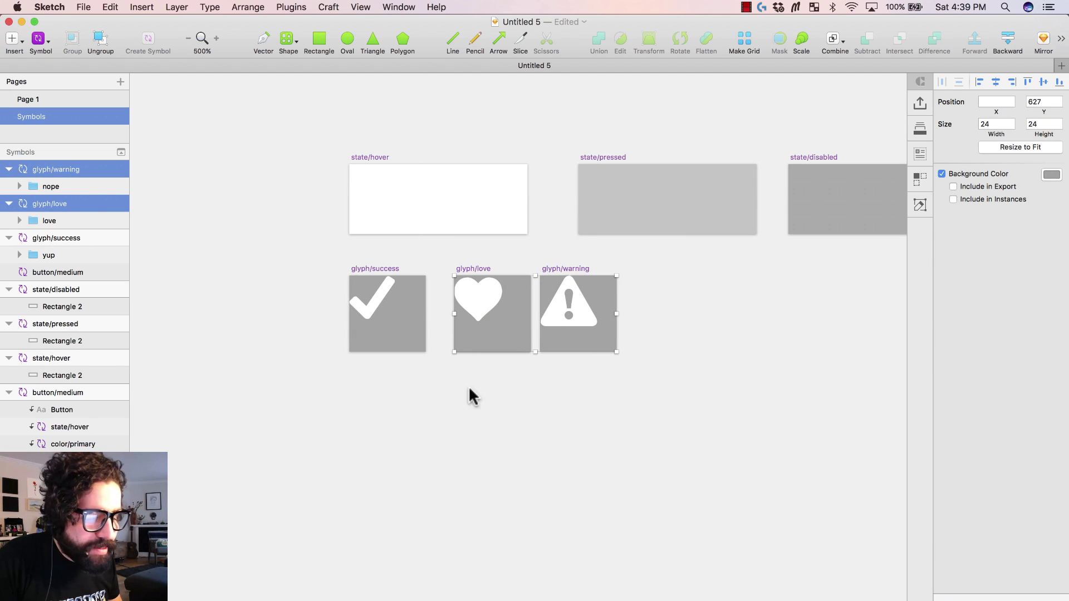
pyautogui.click(398, 437)
# Step: Center the checkmark, heart and warning triangle shapes horizontally and vertically, each within its own glyph symbol
pyautogui.moveTo(339, 423); pyautogui.dragTo(430, 281)
pyautogui.click(995, 82)
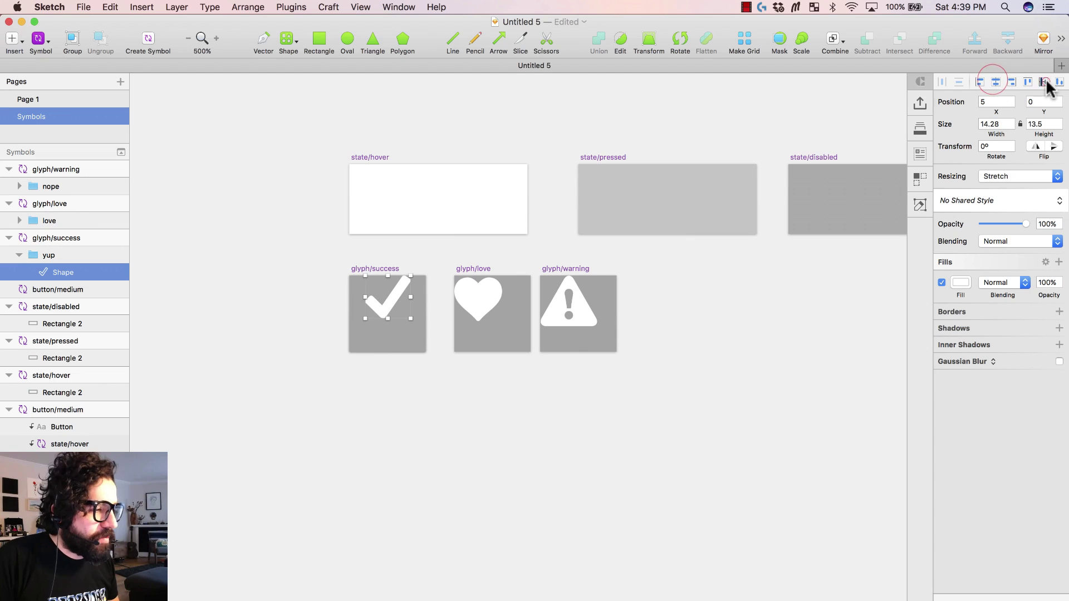
pyautogui.click(1043, 82)
pyautogui.moveTo(485, 393); pyautogui.dragTo(496, 310)
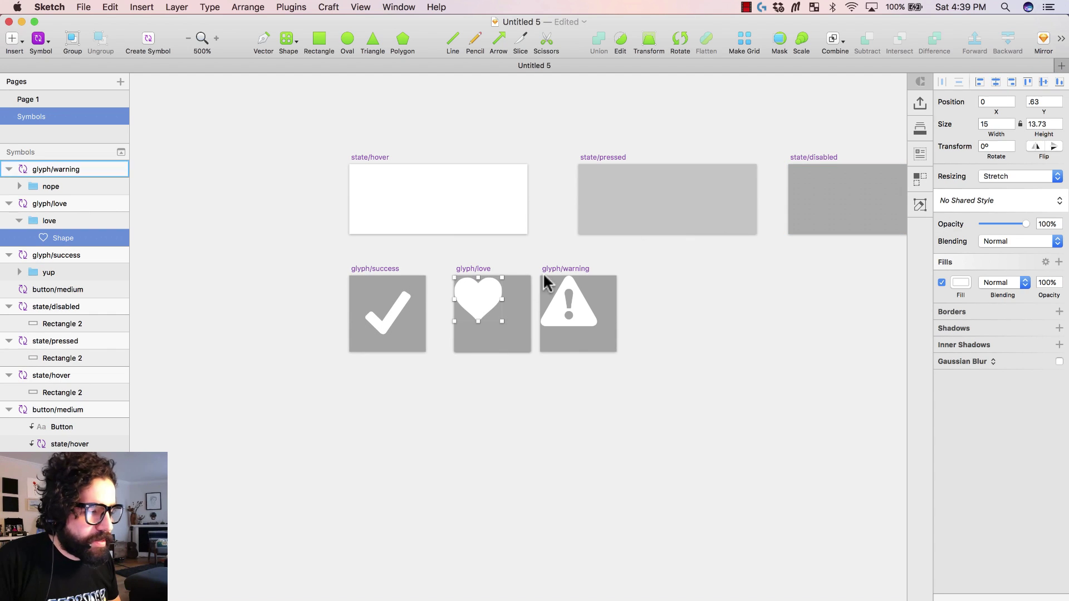
pyautogui.click(995, 81)
pyautogui.click(1043, 82)
pyautogui.click(694, 259)
pyautogui.moveTo(679, 288); pyautogui.dragTo(564, 359)
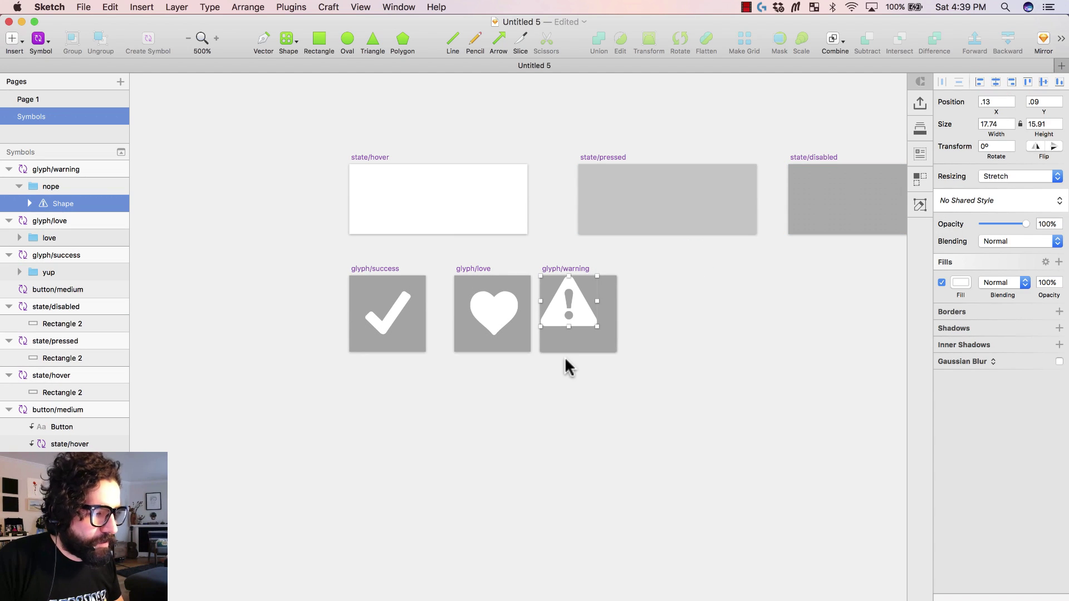
pyautogui.click(996, 82)
pyautogui.click(1043, 82)
pyautogui.click(663, 383)
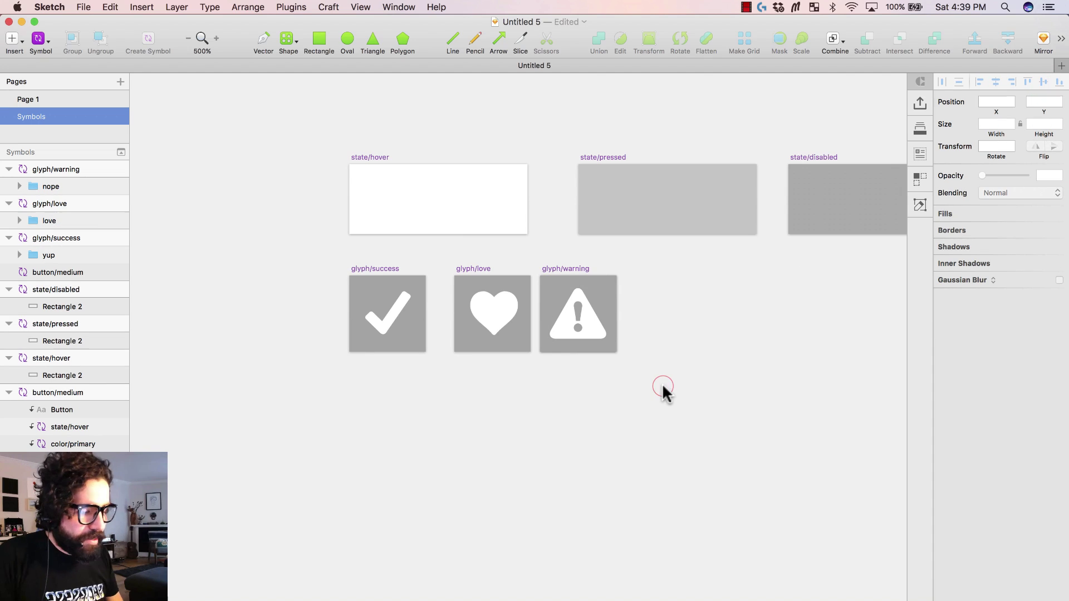
# Step: Nudge the glyph/love symbol left to X 582 to even out the spacing between the glyph symbols
pyautogui.press('super+minus')
pyautogui.click(504, 304)
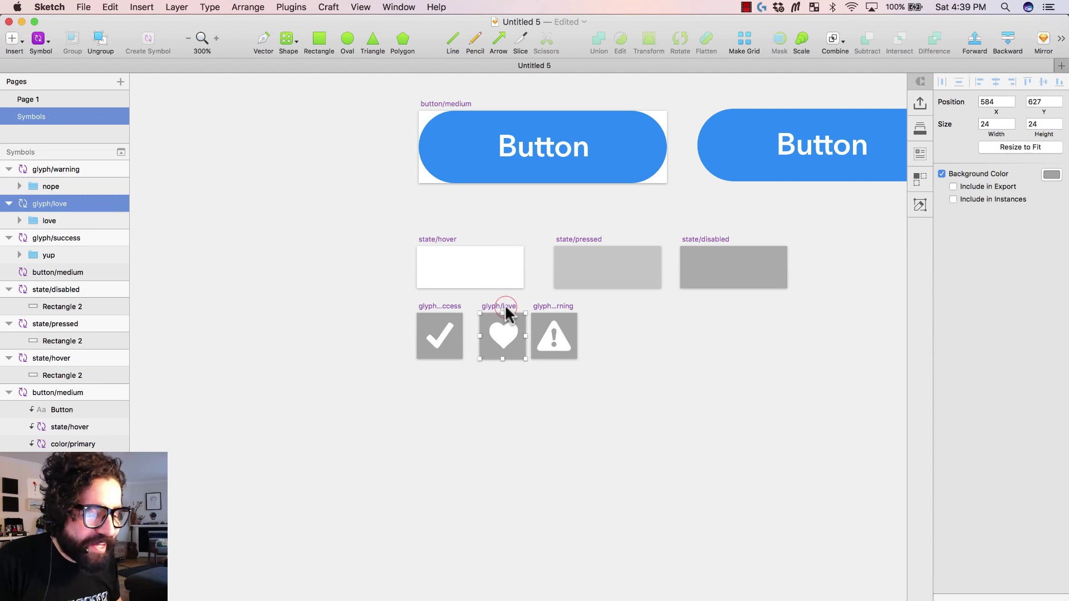
pyautogui.press('Left')
pyautogui.press('Left')
pyautogui.press('Left')
pyautogui.press('Left')
pyautogui.press('Left')
pyautogui.press('Left')
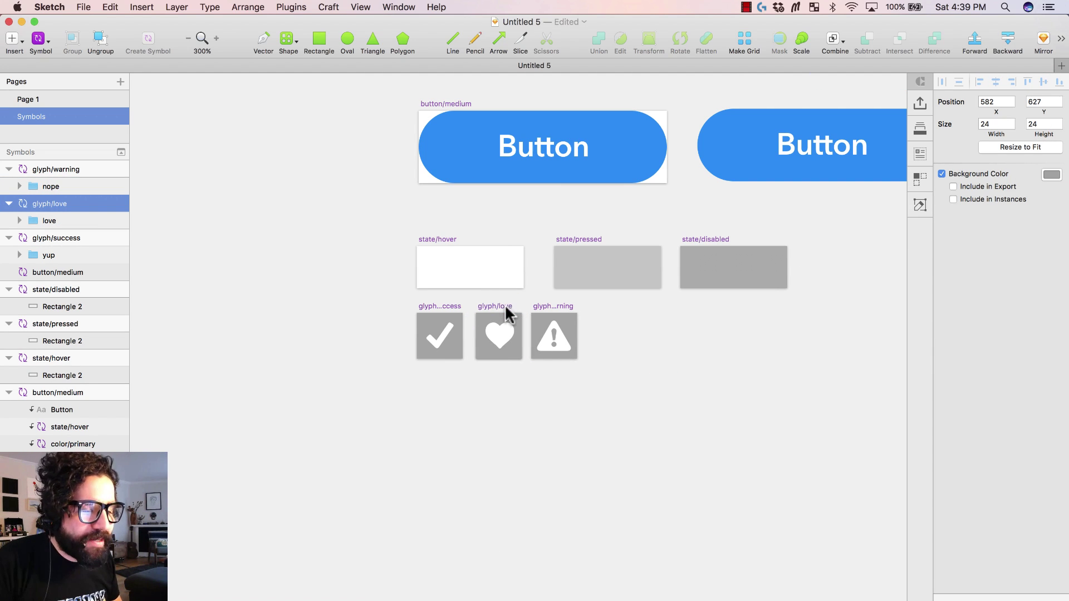
# Step: Insert a glyph/love instance over the text in the button/medium symbol and move its layer below state/hover
pyautogui.scroll(5, 546, 450)
pyautogui.hscroll(6, 546, 450)
pyautogui.doubleClick(396, 271)
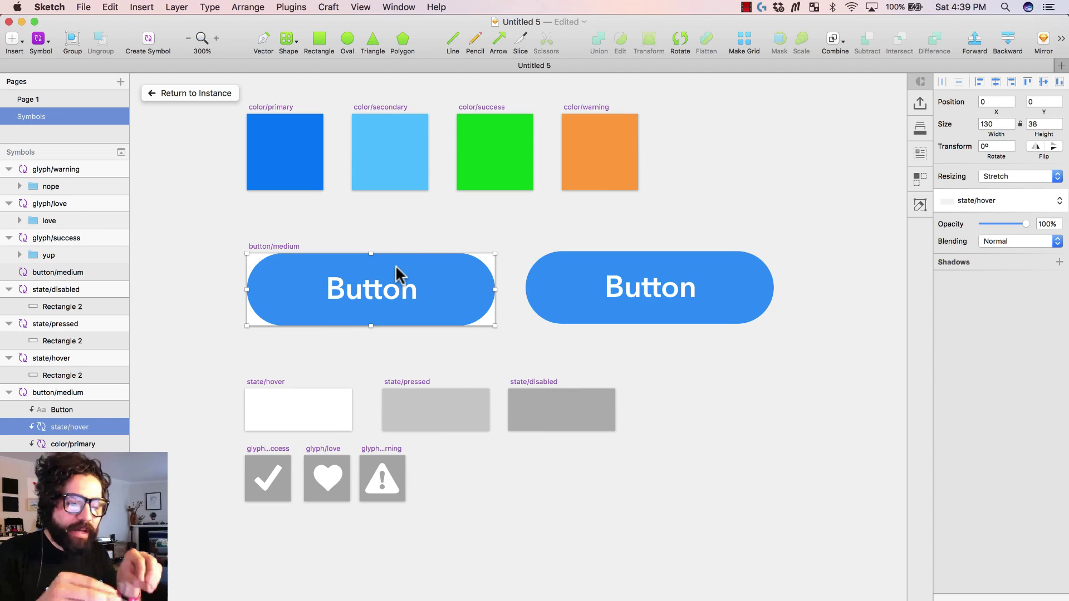
pyautogui.click(279, 235)
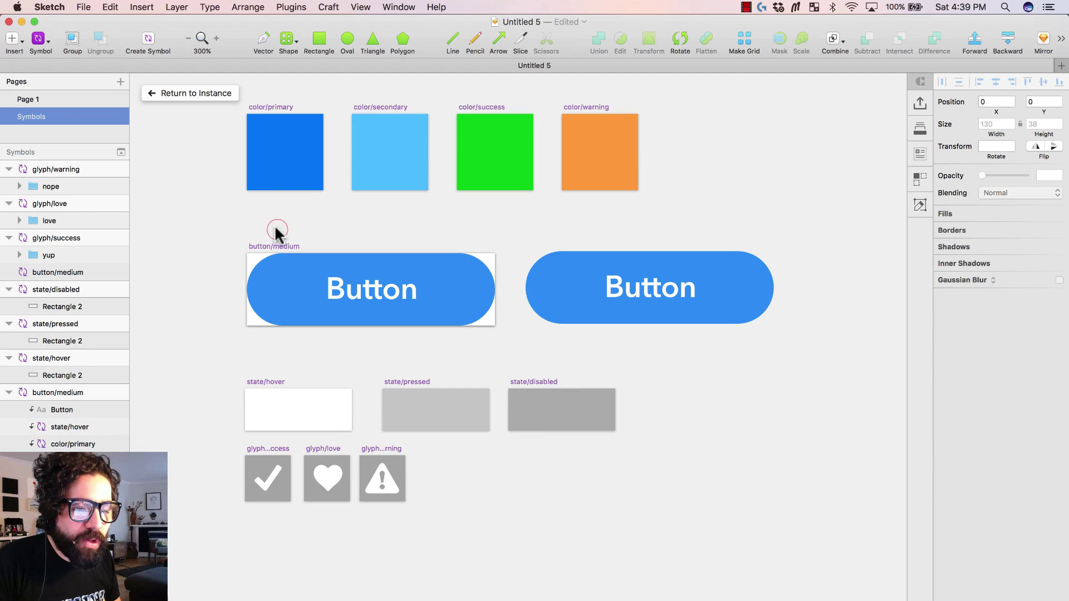
pyautogui.click(46, 43)
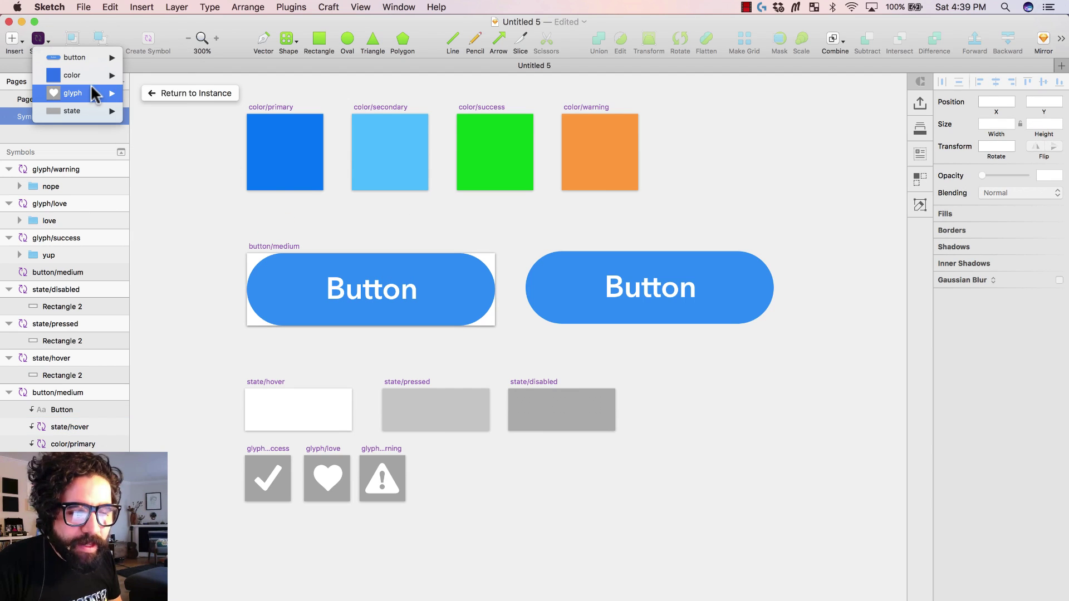
pyautogui.moveTo(98, 93)
pyautogui.click(172, 98)
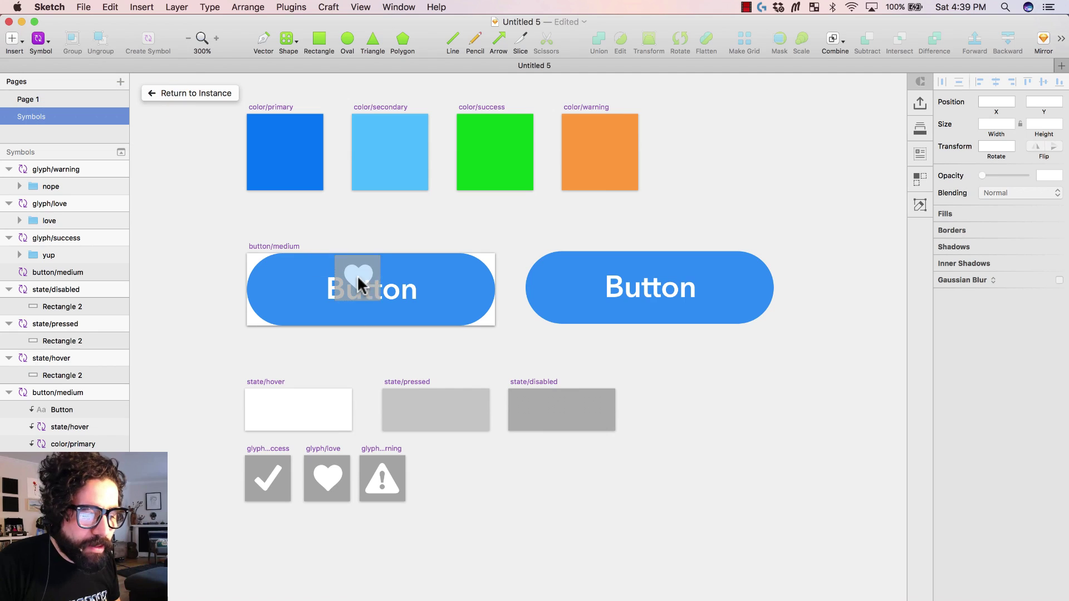
pyautogui.click(370, 293)
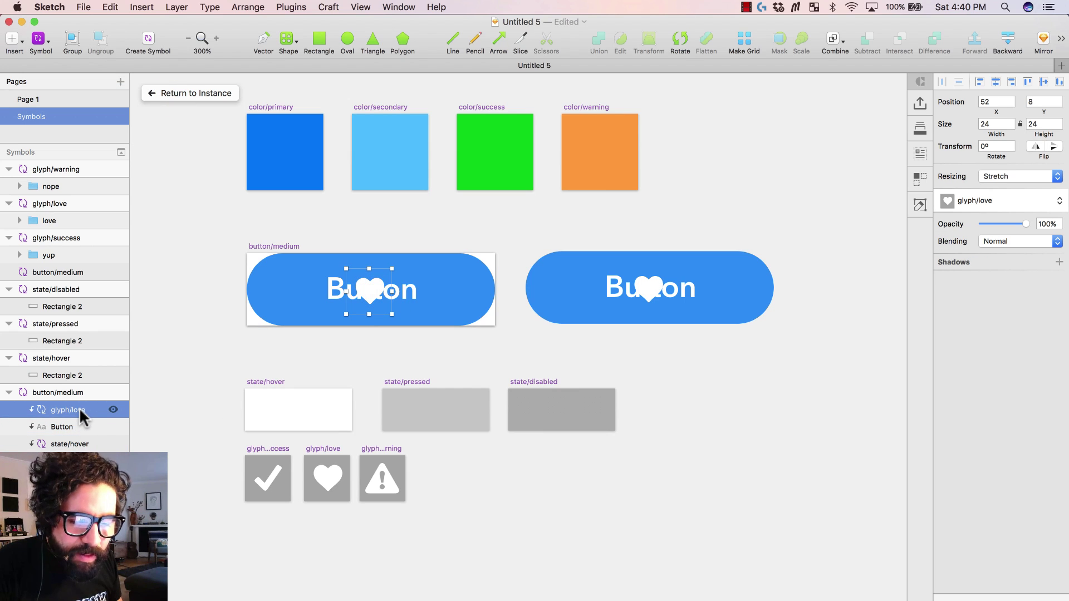
pyautogui.moveTo(79, 410); pyautogui.dragTo(83, 448)
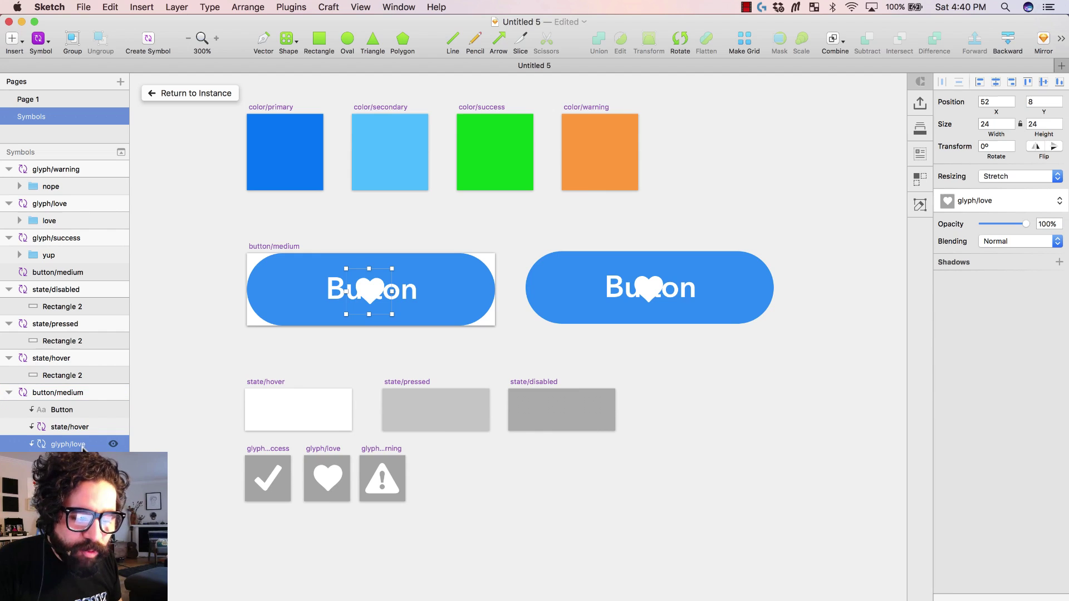
# Step: Center the glyph/love instance horizontally and vertically in button/medium and set its resizing to Float in place
pyautogui.click(996, 81)
pyautogui.click(1043, 81)
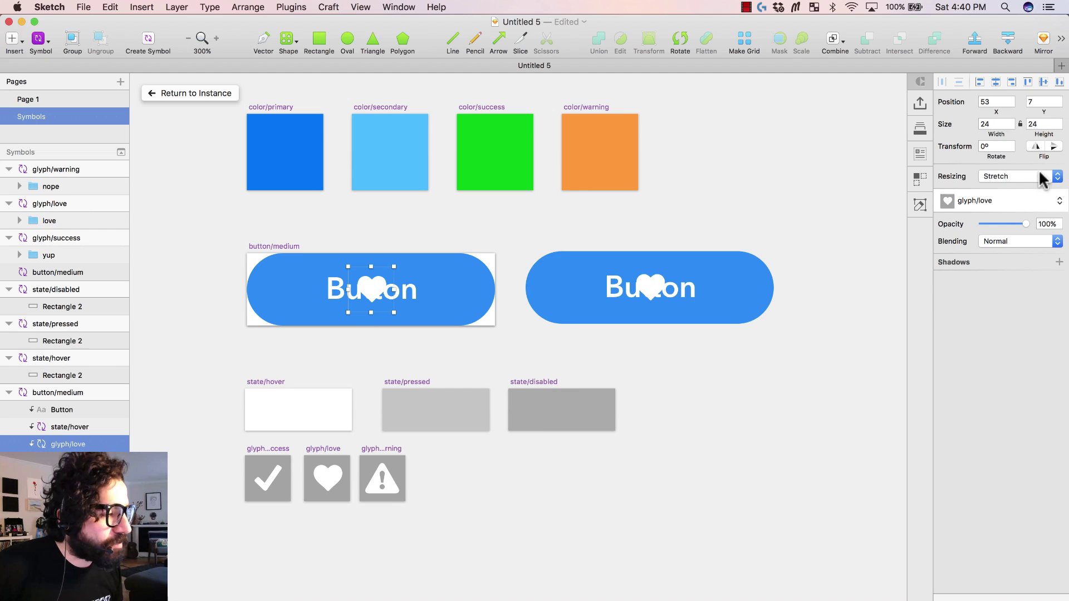
pyautogui.click(1029, 175)
pyautogui.click(1036, 213)
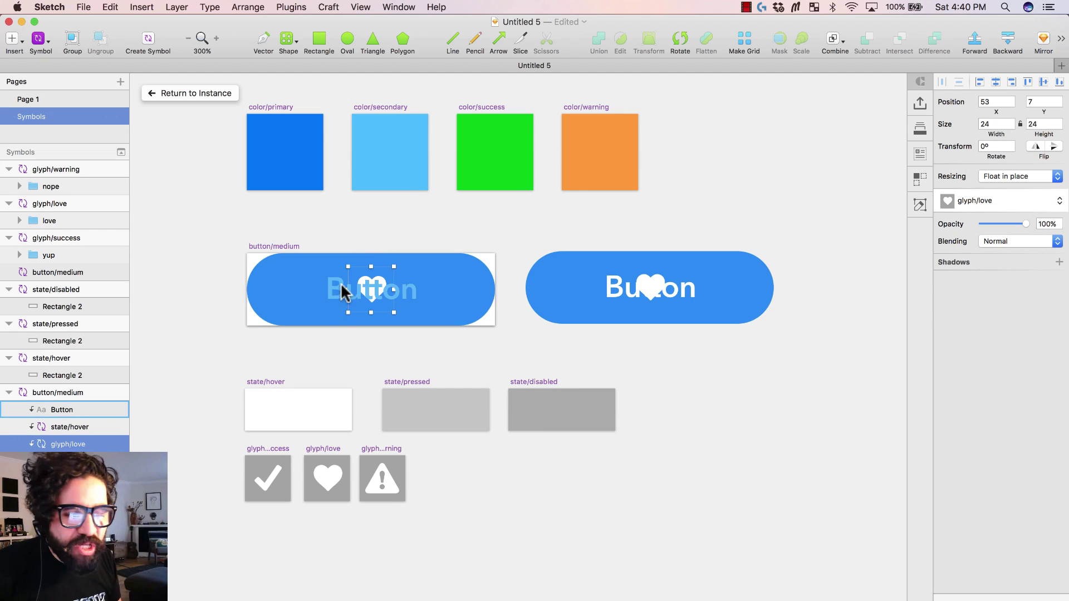
# Step: Widen the Button text box in the button/medium symbol to the symbol's full width of 130
pyautogui.click(331, 300)
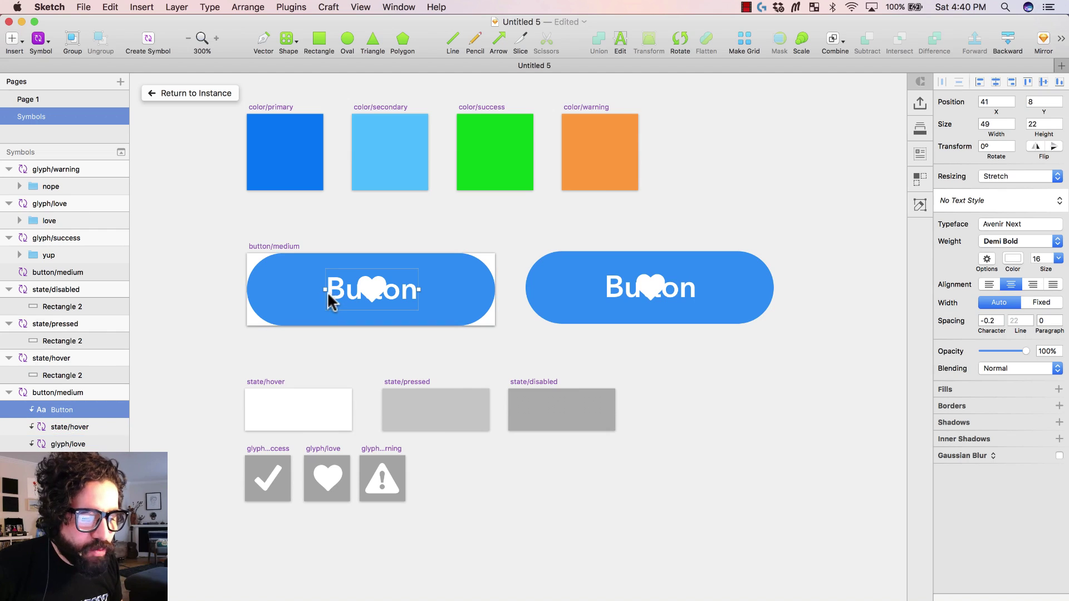
pyautogui.moveTo(325, 293); pyautogui.dragTo(251, 297)
pyautogui.moveTo(419, 288); pyautogui.dragTo(498, 288)
# Step: Set the Button text's resizing to Resize object and pin it to center horizontally and vertically
pyautogui.click(1050, 176)
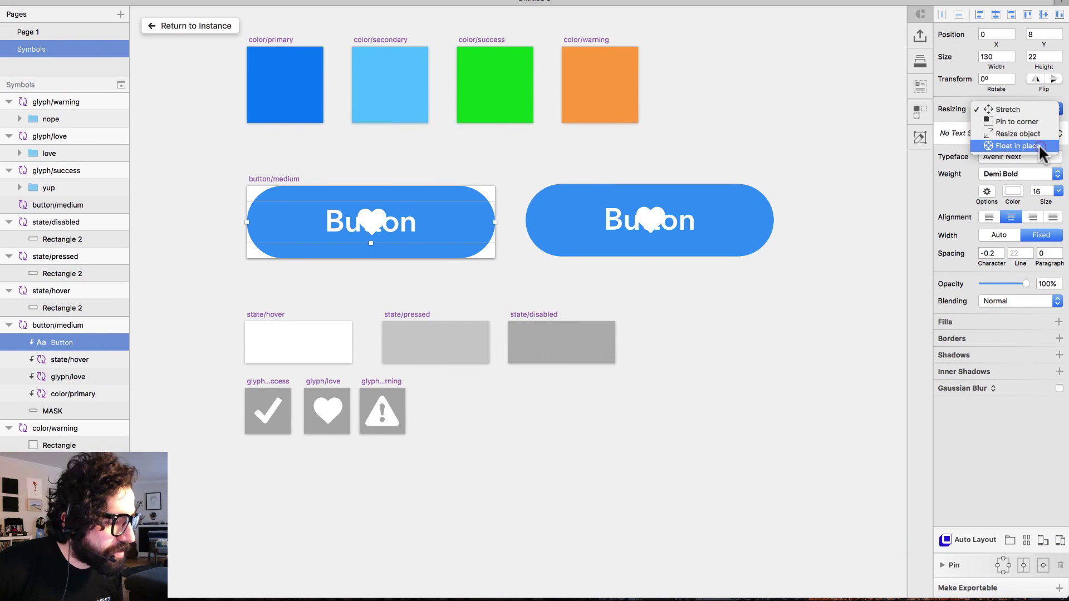
pyautogui.click(1045, 199)
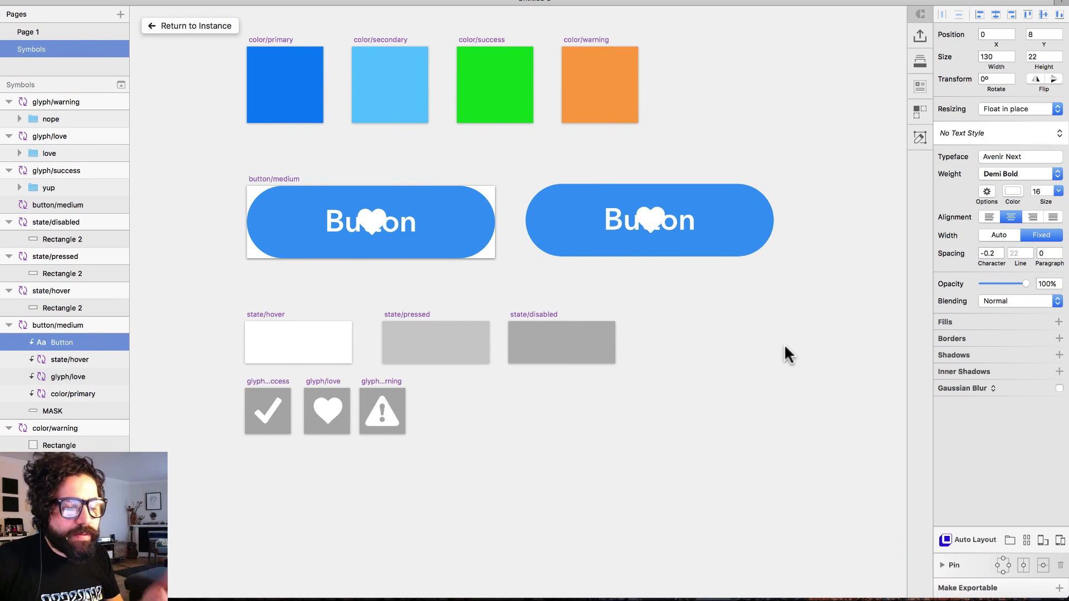
pyautogui.click(1028, 109)
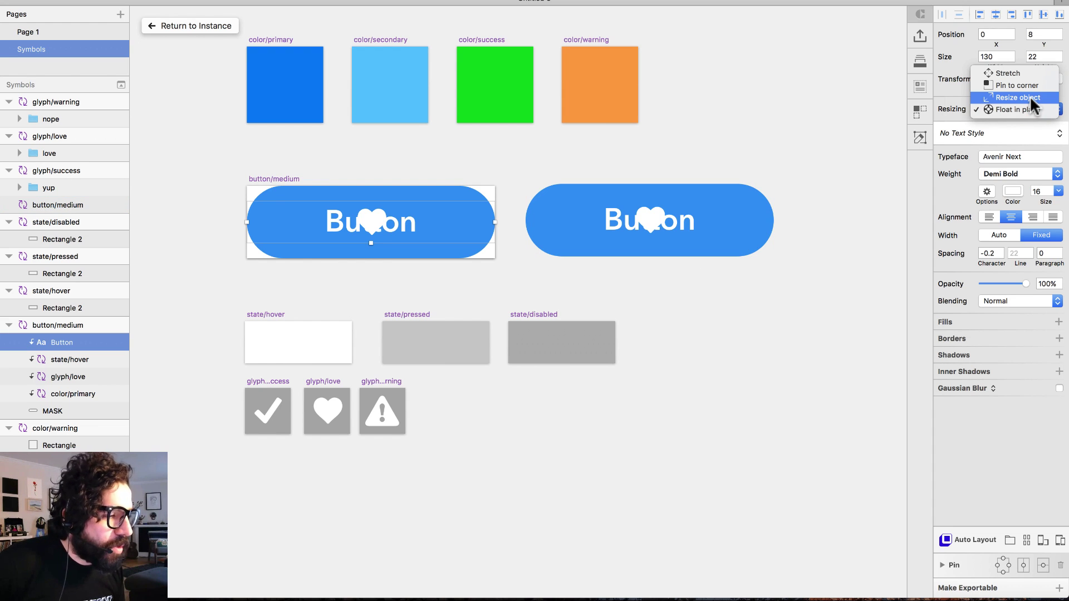
pyautogui.click(1030, 97)
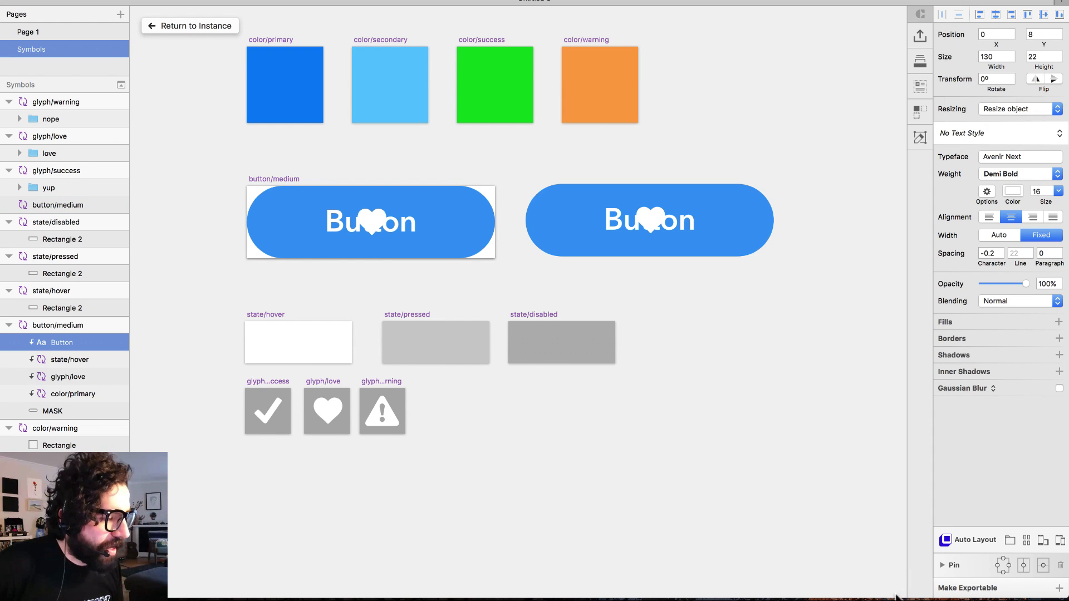
pyautogui.click(1042, 566)
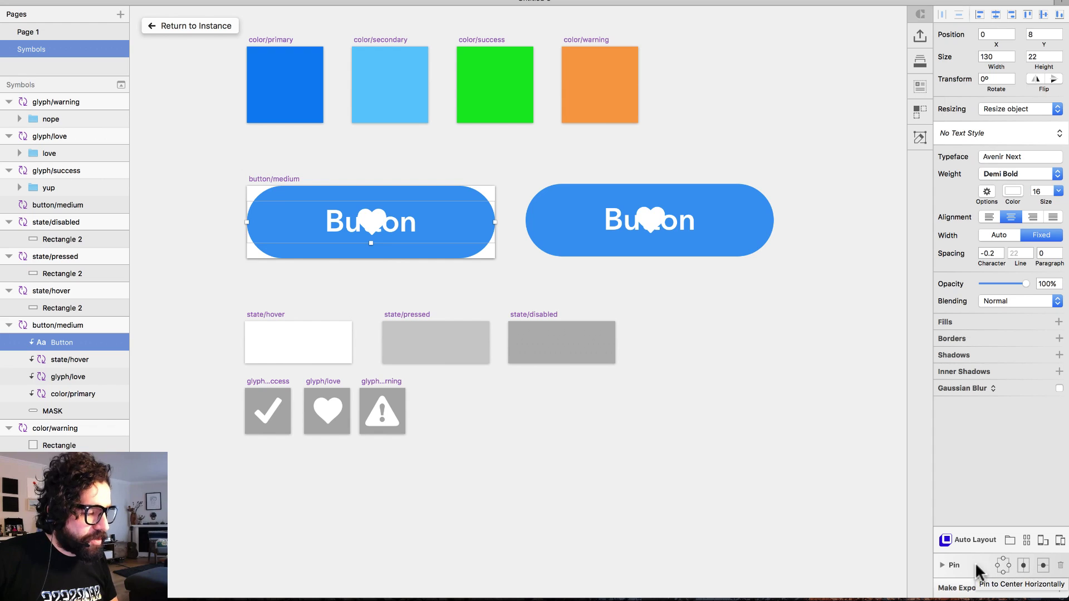
pyautogui.click(1043, 566)
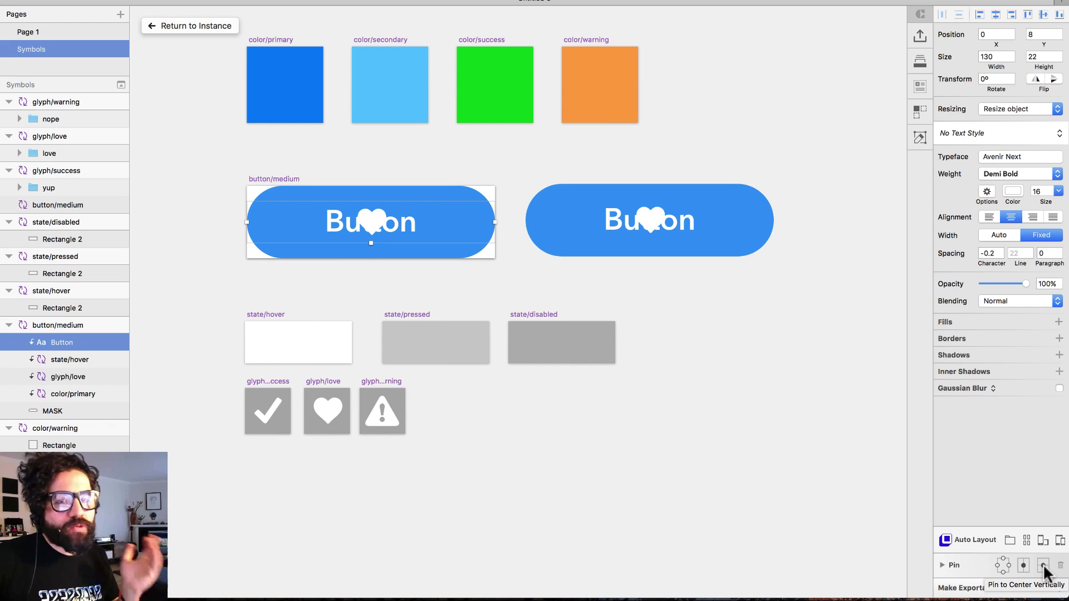
pyautogui.click(757, 388)
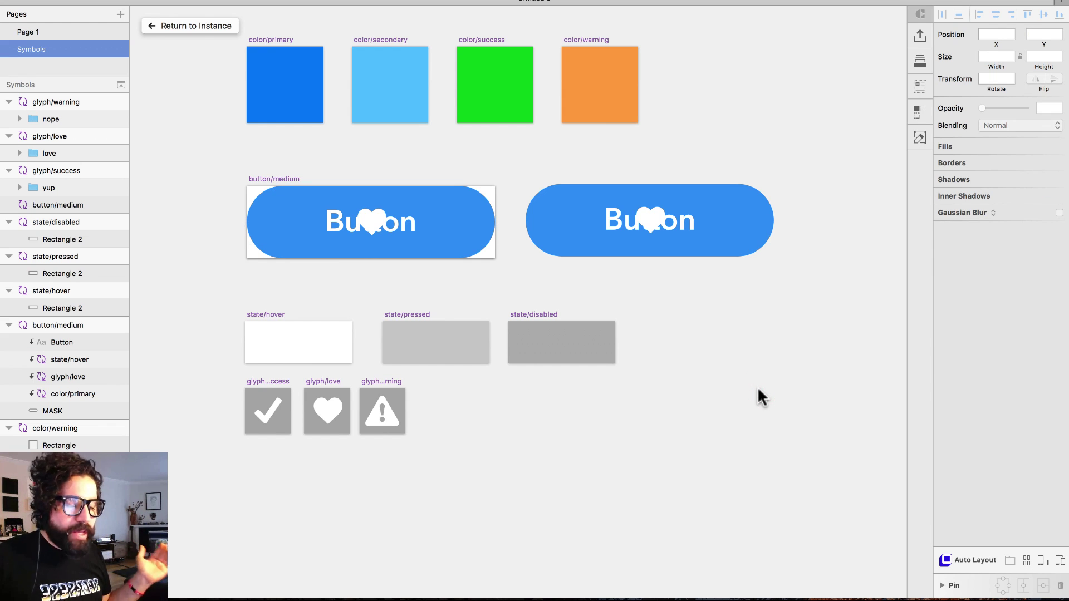
# Step: Override the glyph of the button/medium instance beside the symbol with glyph/success
pyautogui.click(669, 228)
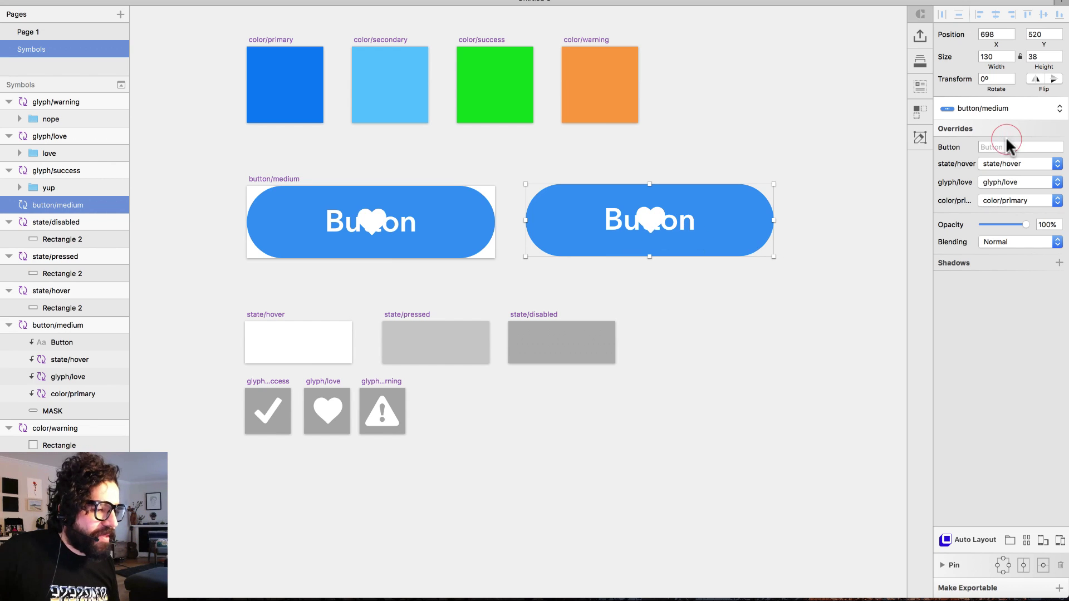
pyautogui.click(1015, 202)
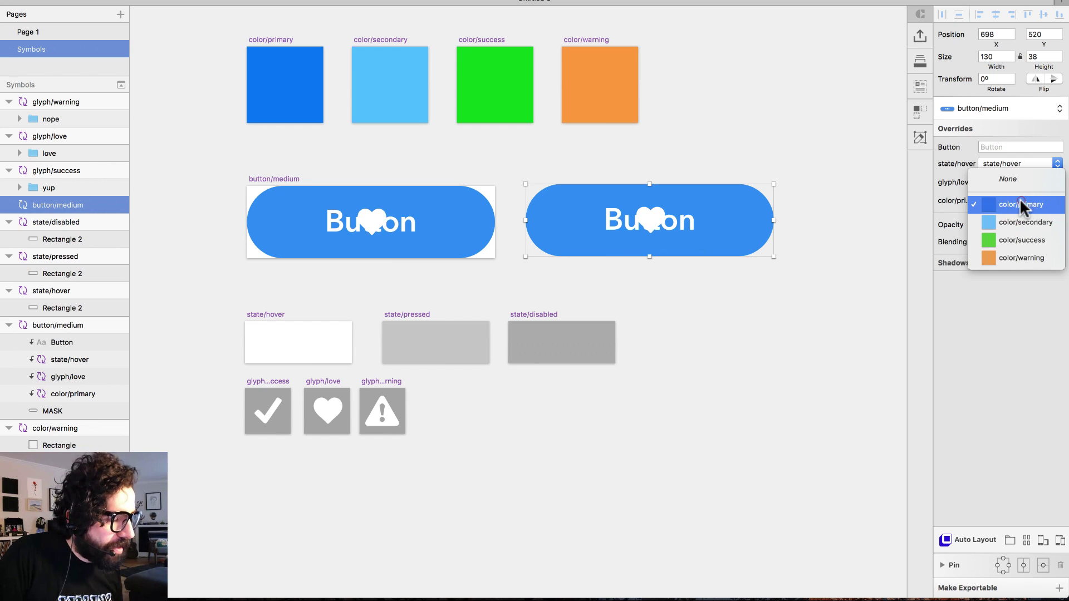
pyautogui.click(1021, 203)
pyautogui.click(1019, 183)
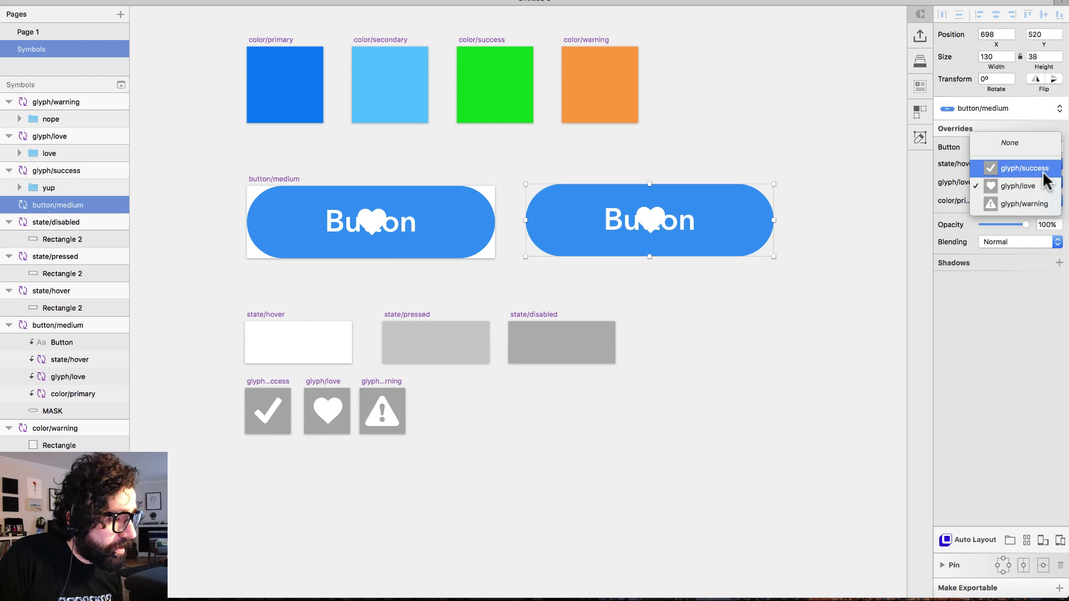
pyautogui.click(1035, 168)
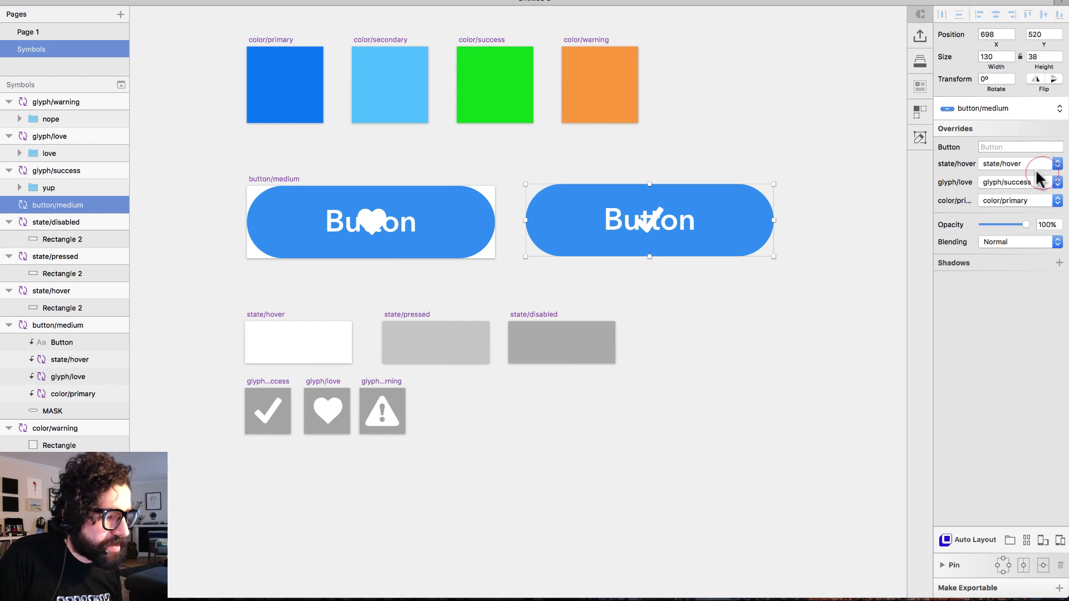
# Step: Override the instance's color with color/success and blank out its Button label text
pyautogui.click(1040, 200)
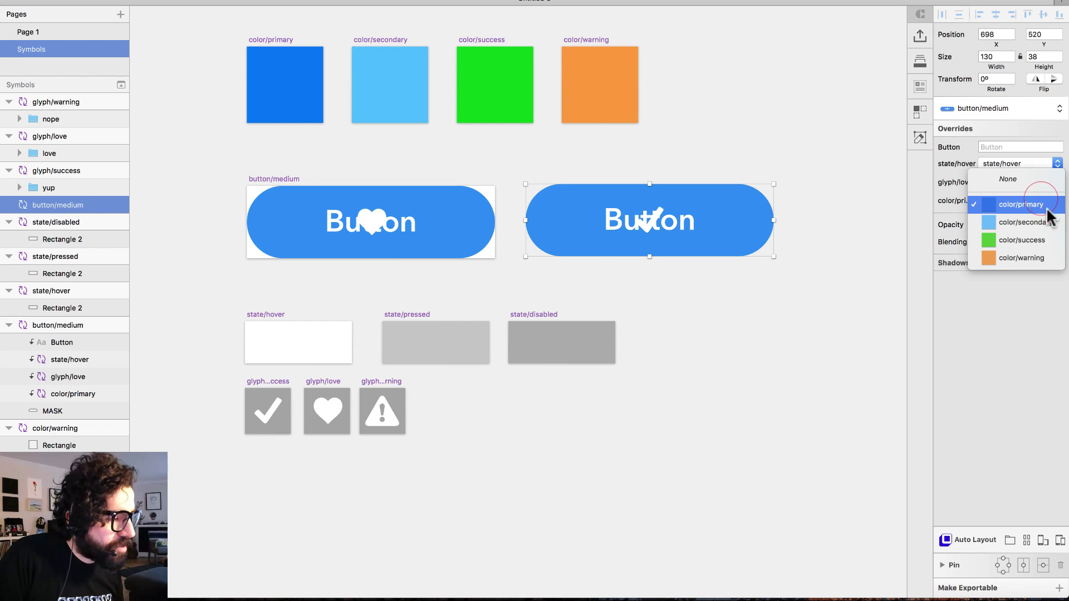
pyautogui.click(1046, 240)
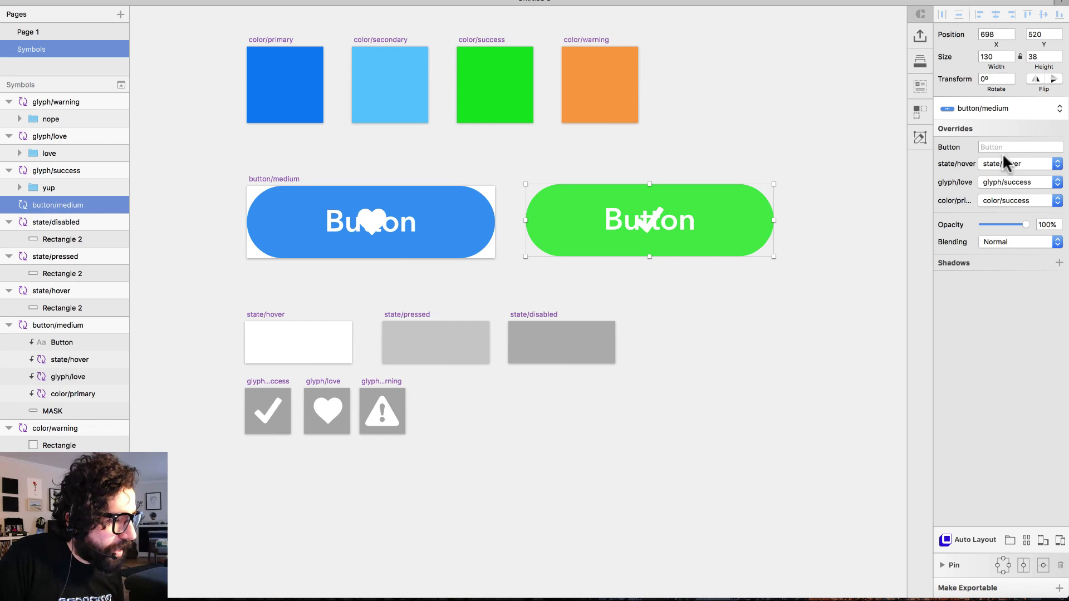
pyautogui.click(1002, 147)
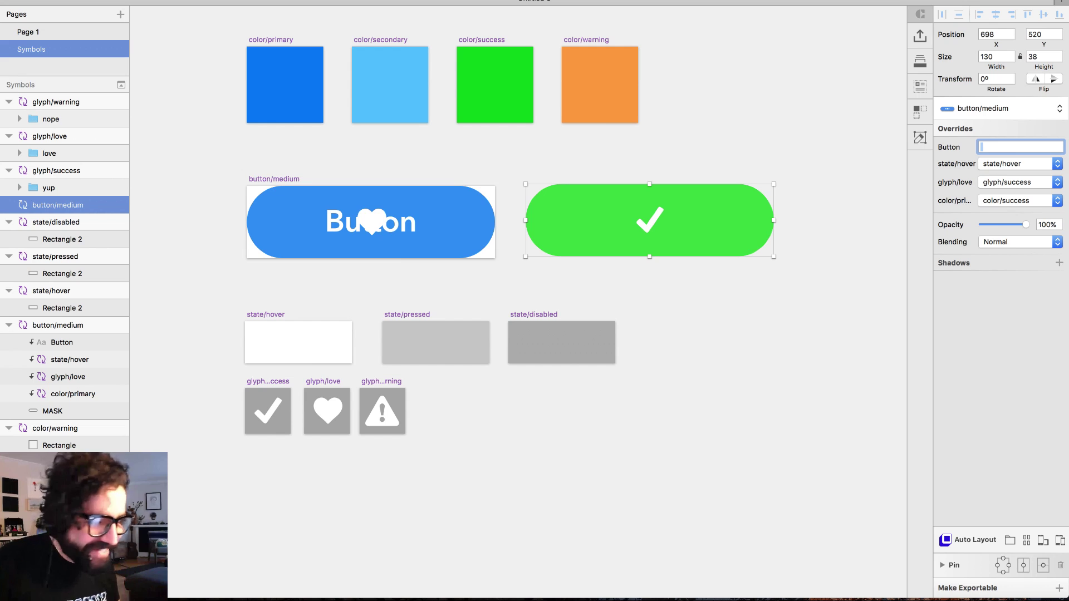
pyautogui.press('Return')
# Step: Delete the green button/medium instance beside the symbol
pyautogui.scroll(1, 723, 289)
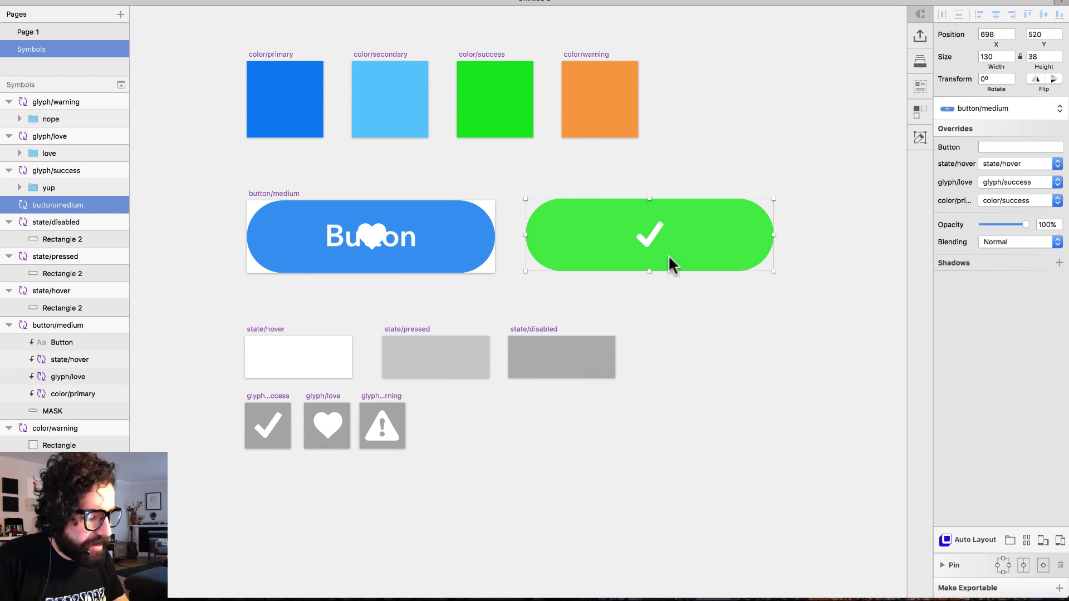
pyautogui.press('super+minus')
pyautogui.press('BackSpace')
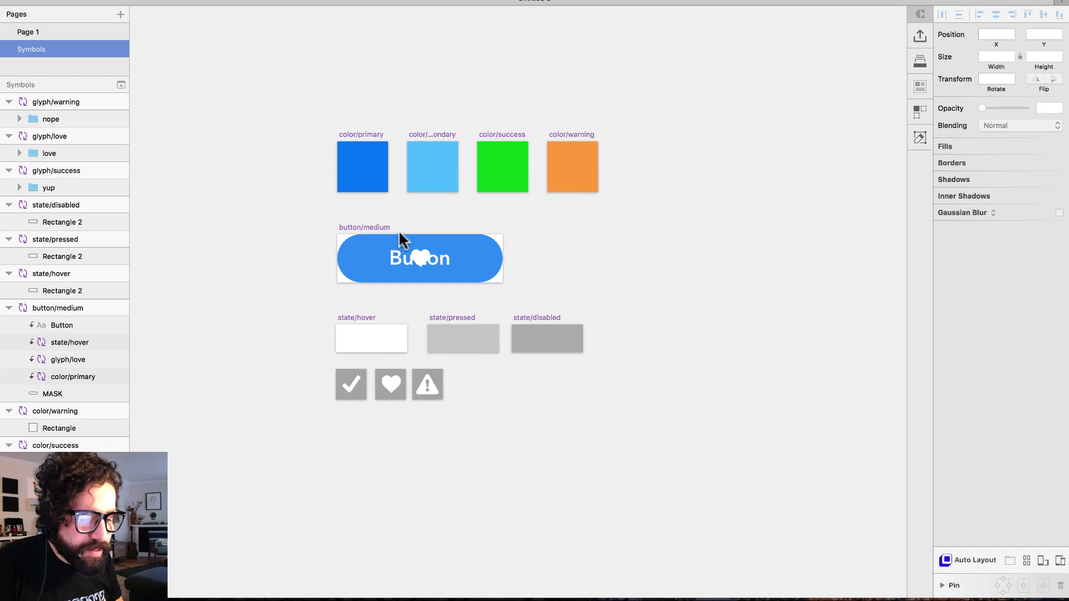
# Step: Duplicate the button/medium symbol to its right with a gap of 10 and rename the copy button/big
pyautogui.click(383, 228)
pyautogui.moveTo(371, 230); pyautogui.dragTo(549, 228)
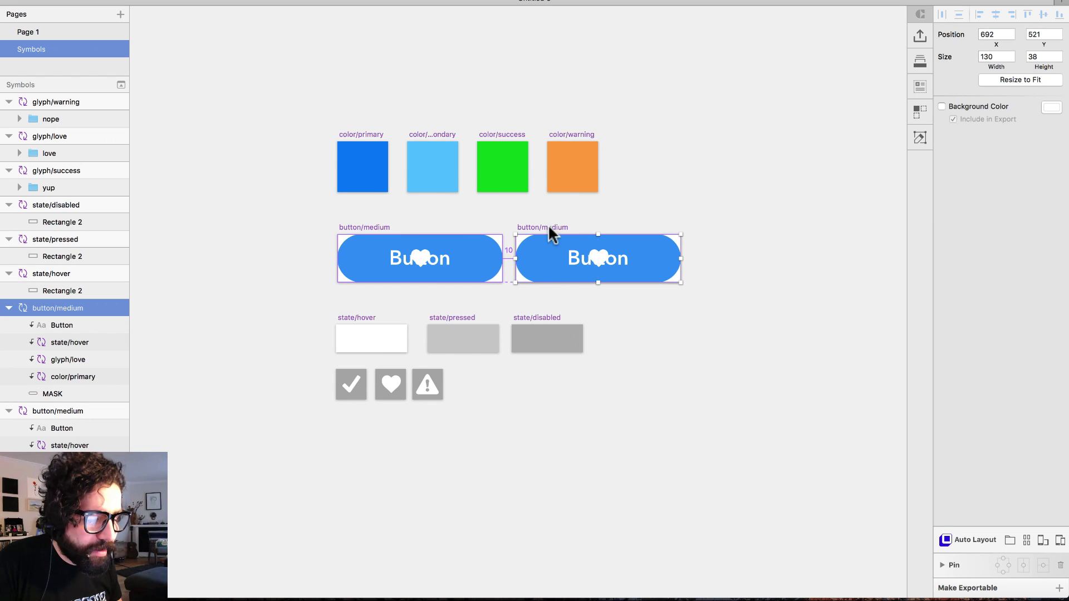
pyautogui.press('super+plus')
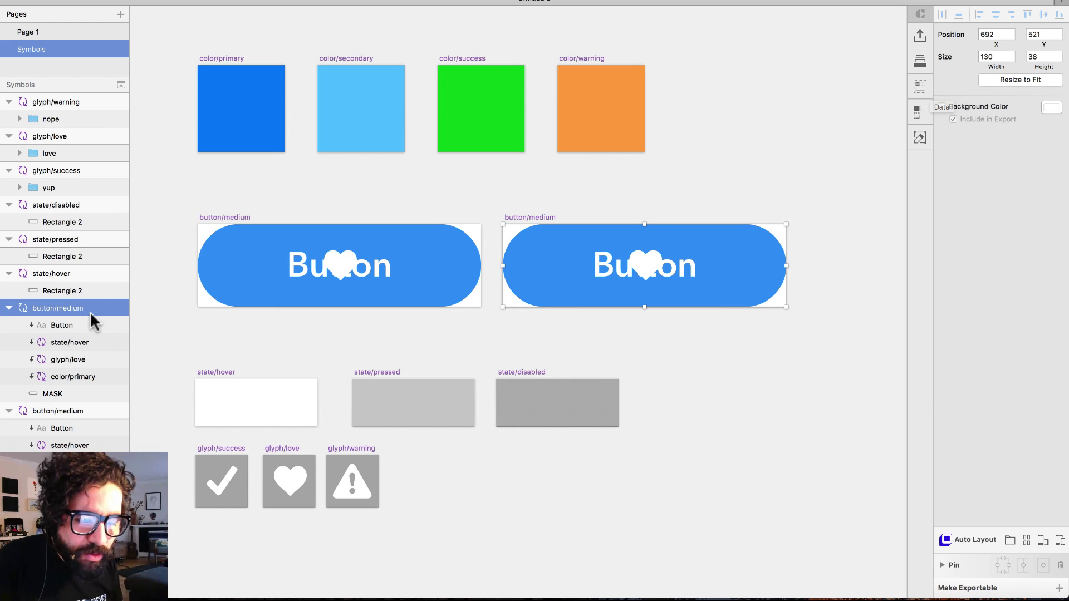
pyautogui.doubleClick(73, 310)
pyautogui.write('big')
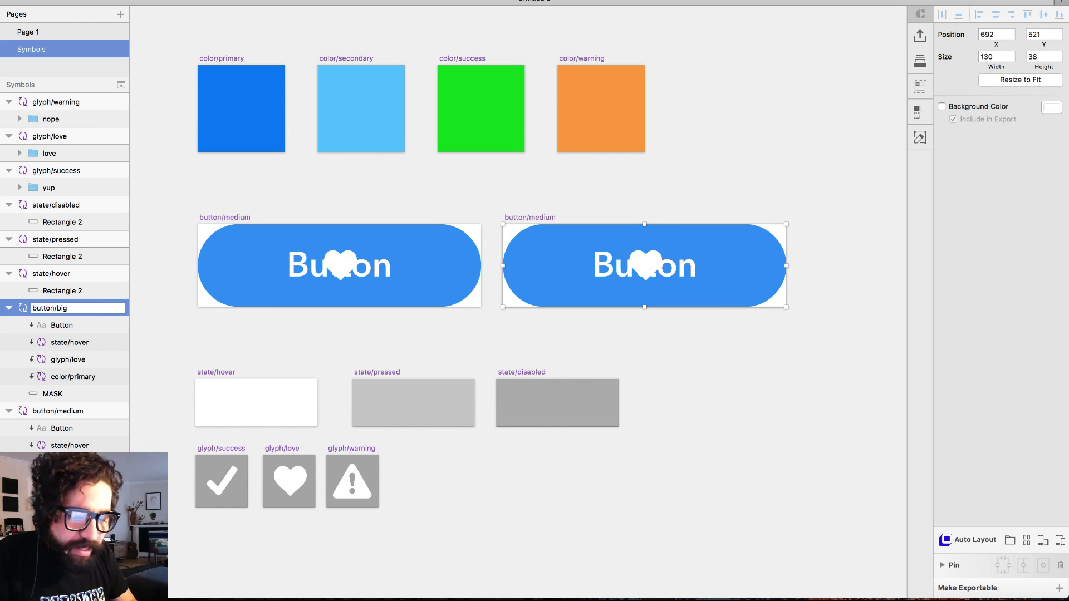
pyautogui.press('Return')
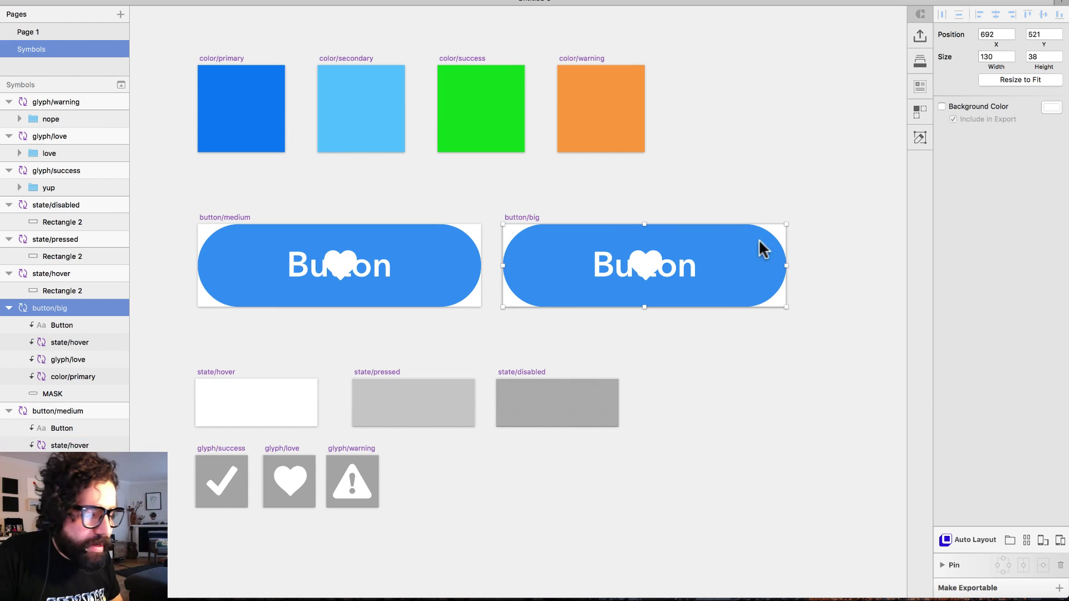
# Step: Set the height of the button/big symbol to 48
pyautogui.click(1039, 56)
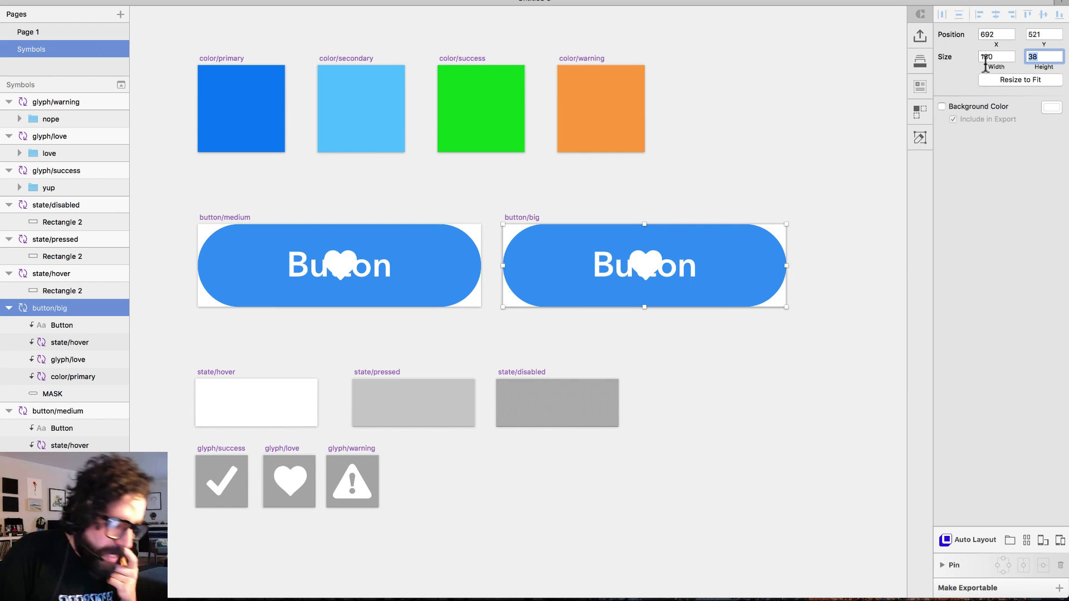
pyautogui.write('48')
pyautogui.press('Return')
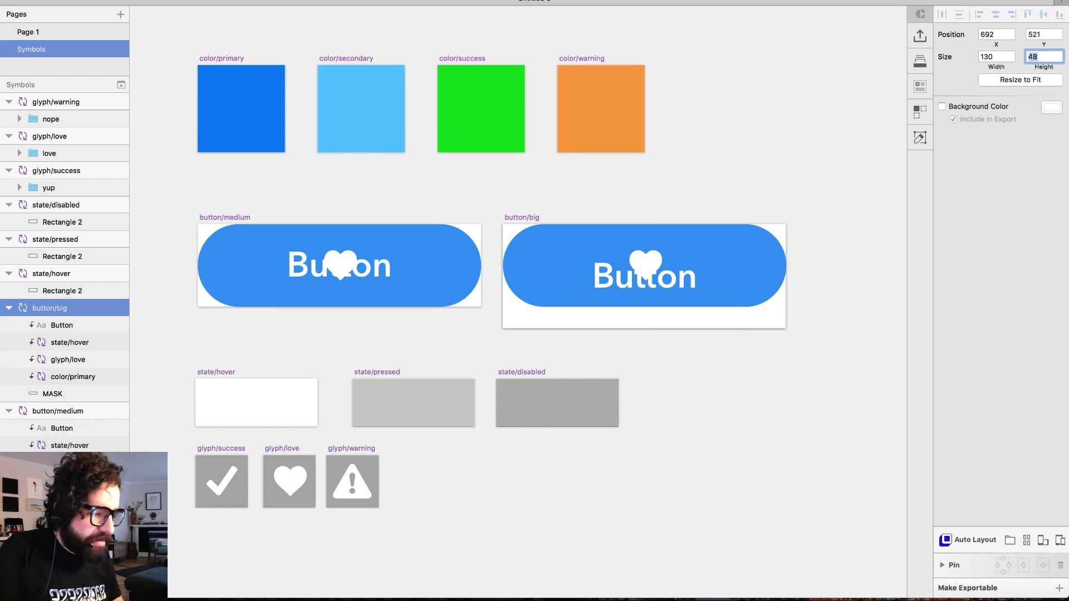
pyautogui.click(735, 377)
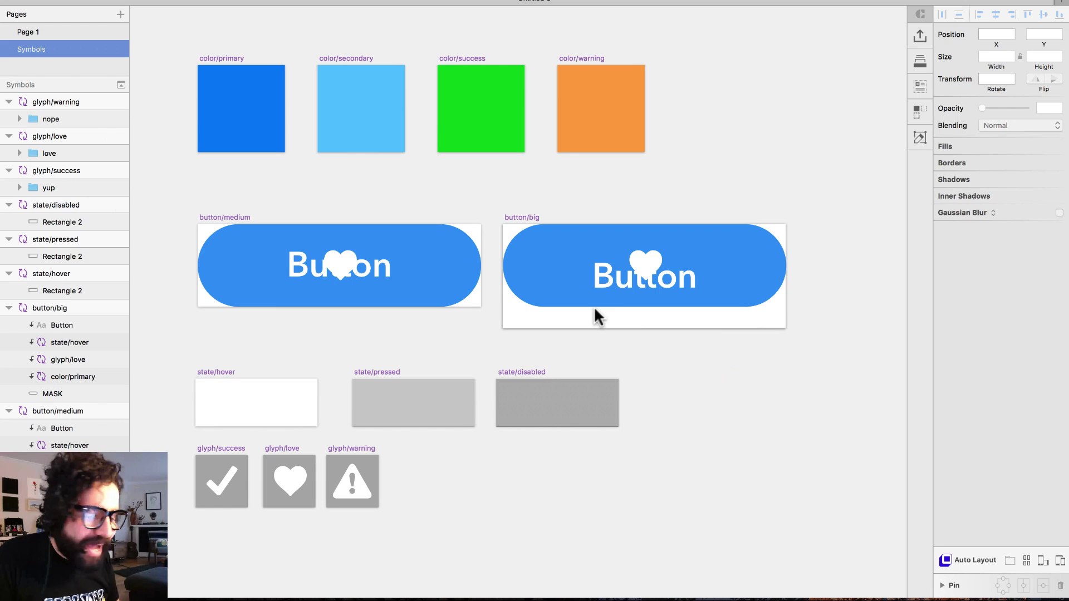
# Step: Extend the state/hover, color/primary and MASK layers in button/big to the symbol's full height of 48
pyautogui.click(607, 279)
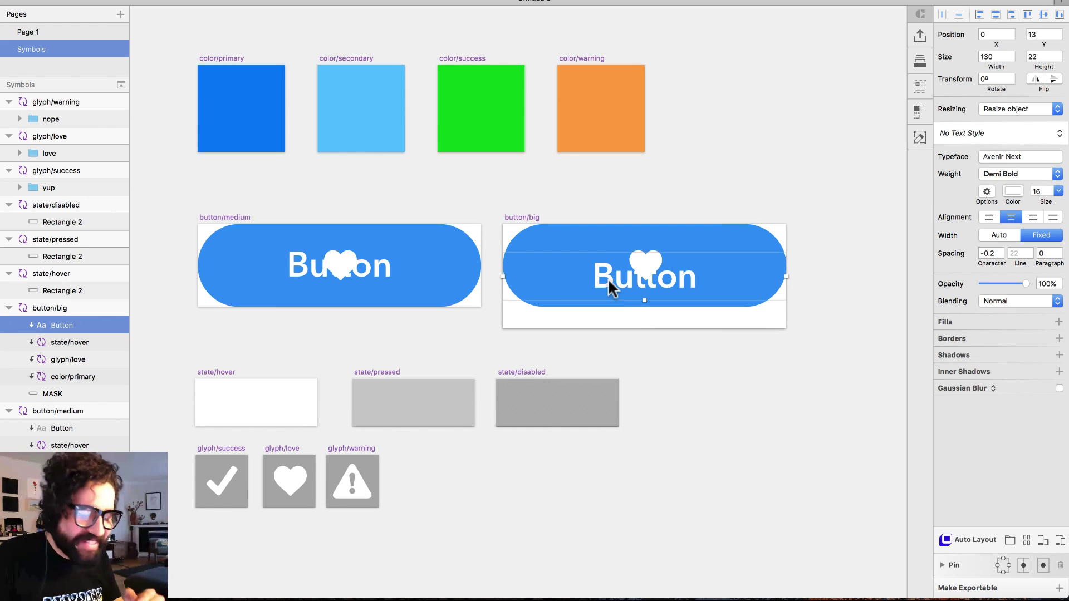
pyautogui.click(599, 226)
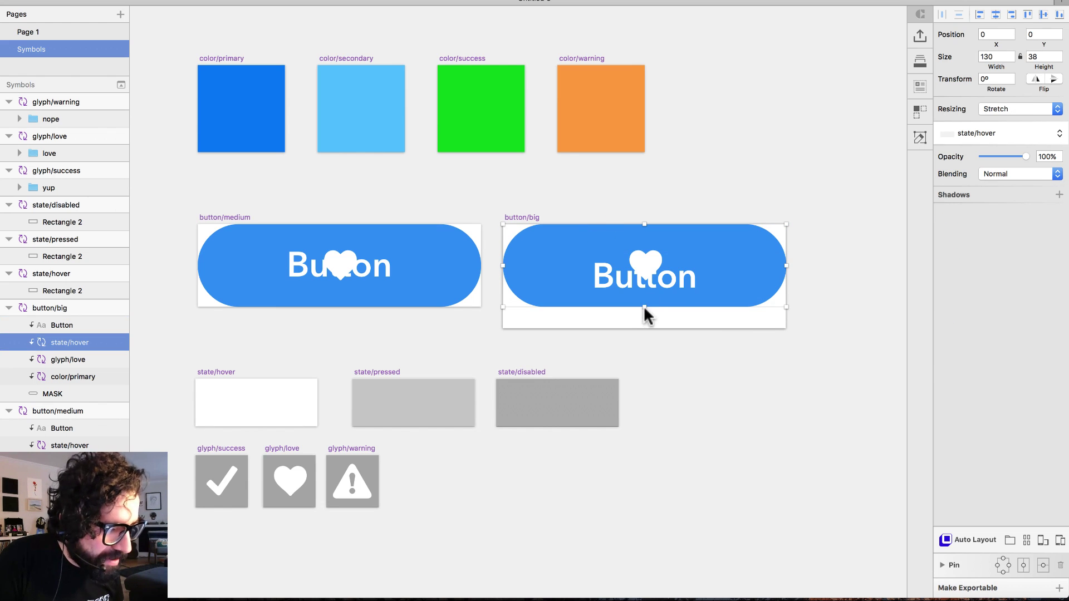
pyautogui.moveTo(644, 307); pyautogui.dragTo(650, 329)
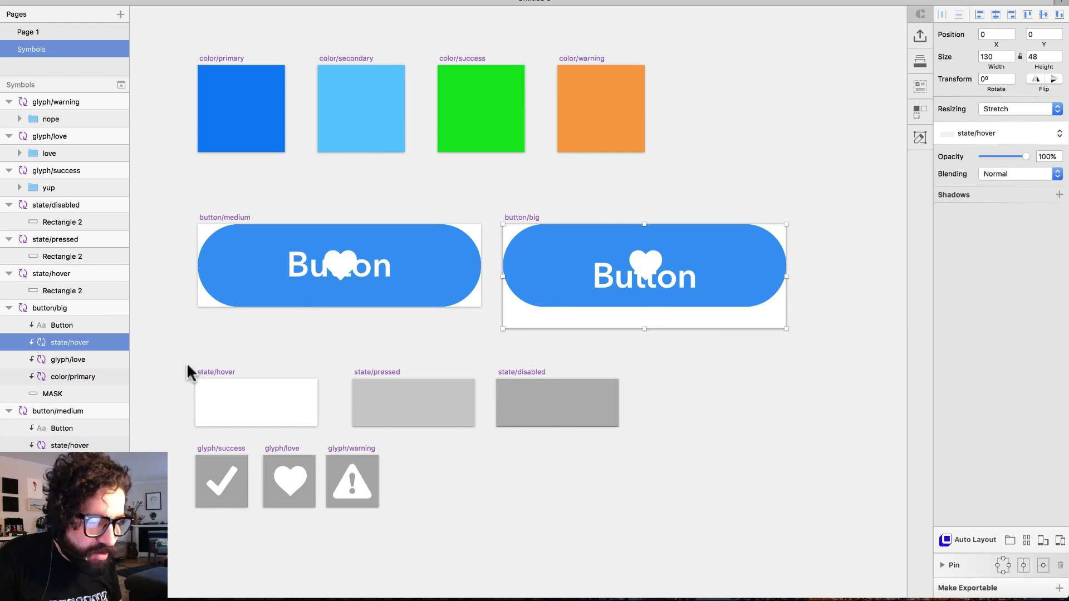
pyautogui.click(83, 376)
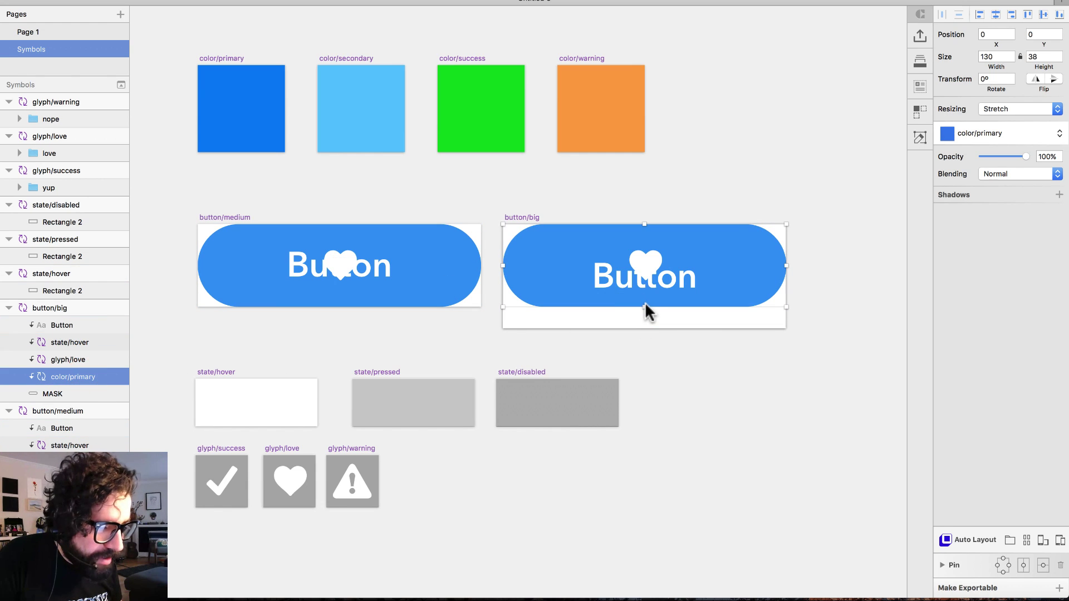
pyautogui.moveTo(645, 307); pyautogui.dragTo(648, 329)
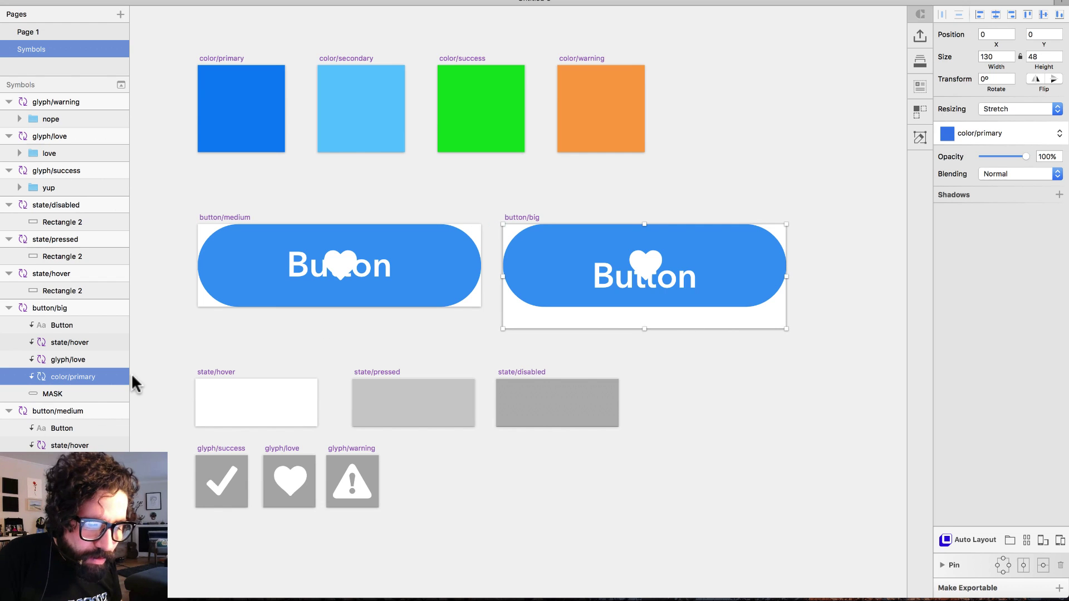
pyautogui.click(85, 394)
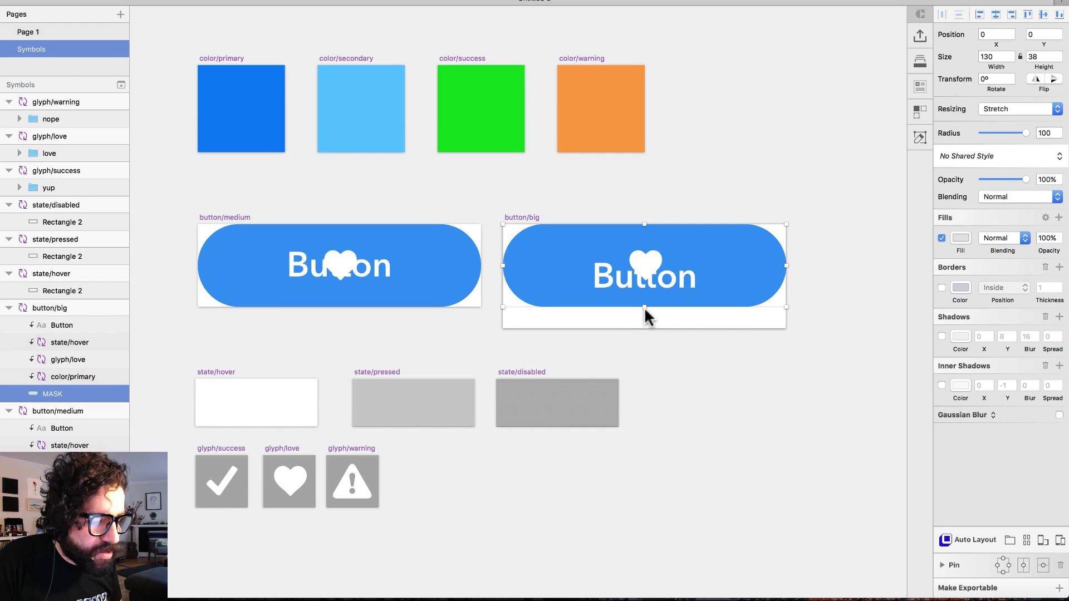
pyautogui.moveTo(644, 307); pyautogui.dragTo(646, 329)
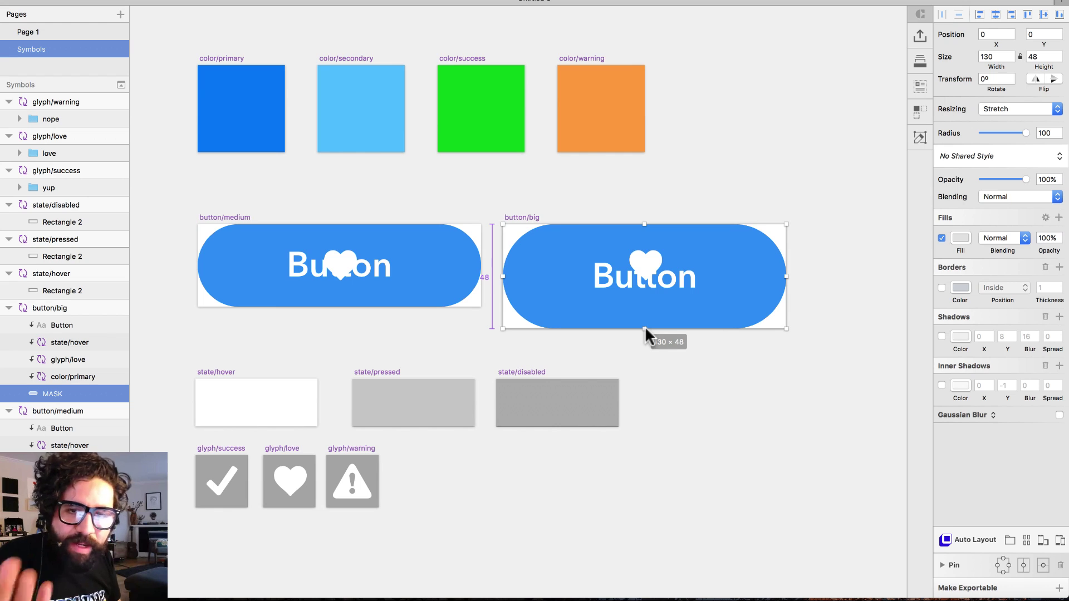
# Step: Center the glyph/love instance vertically within button/big
pyautogui.click(640, 265)
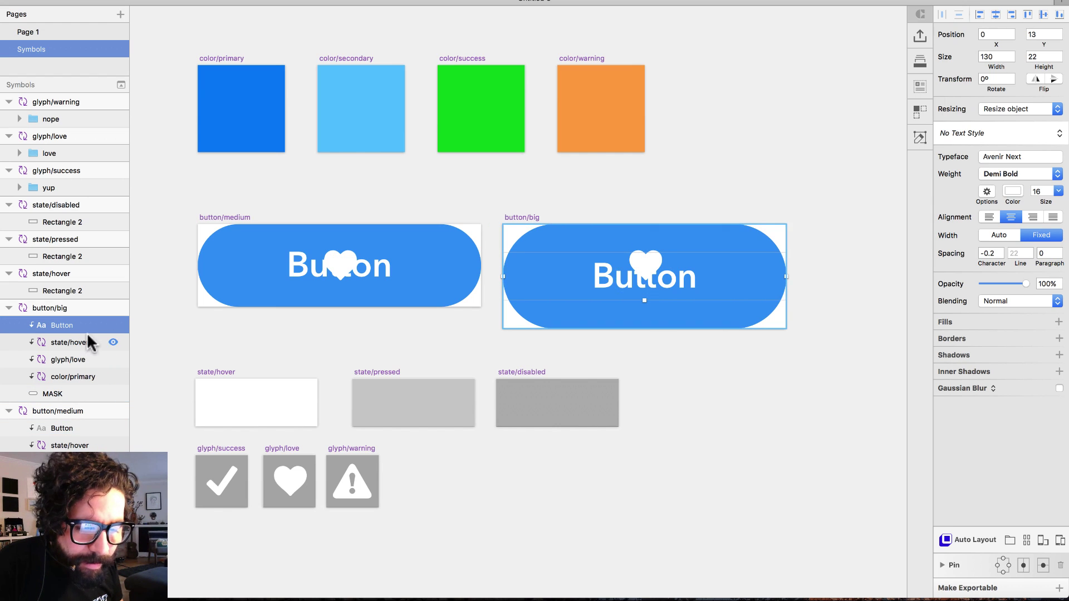
pyautogui.click(89, 359)
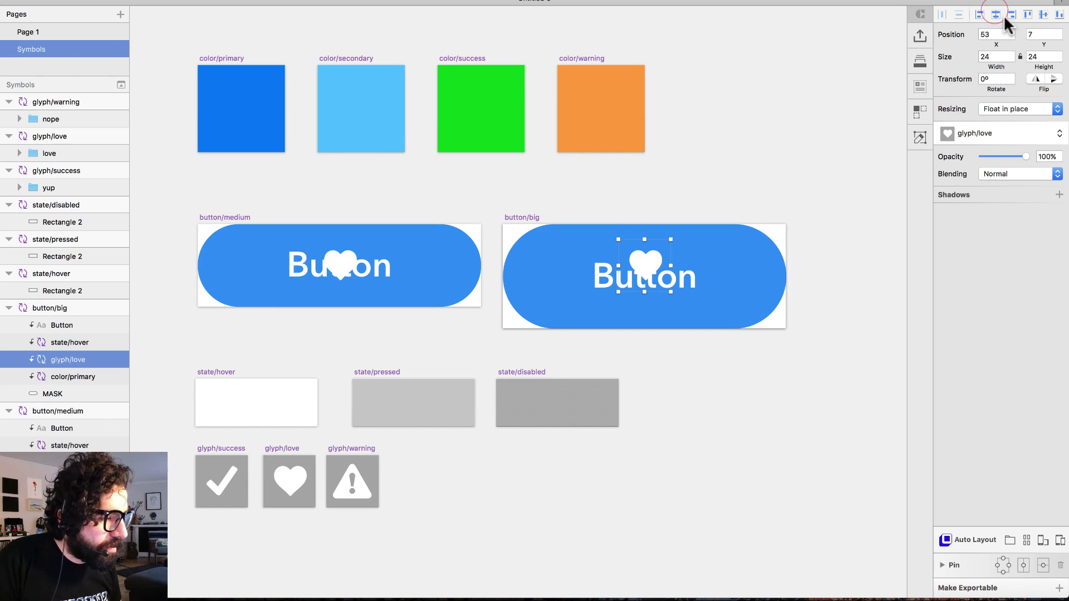
pyautogui.click(1043, 15)
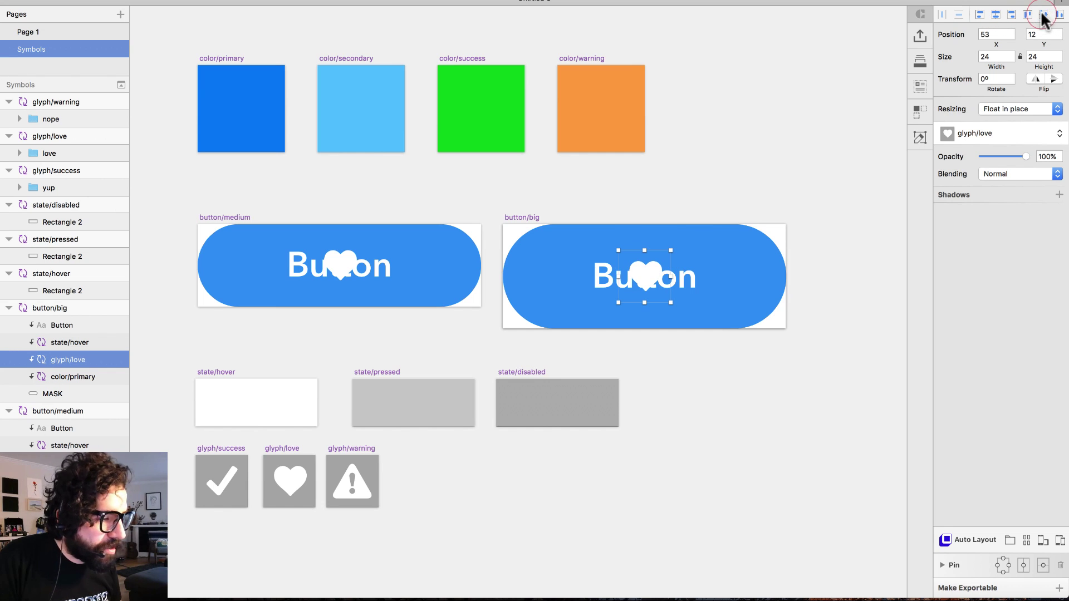
pyautogui.click(727, 198)
# Step: Widen the button/big symbol on its trailing side to a width of 149
pyautogui.click(529, 217)
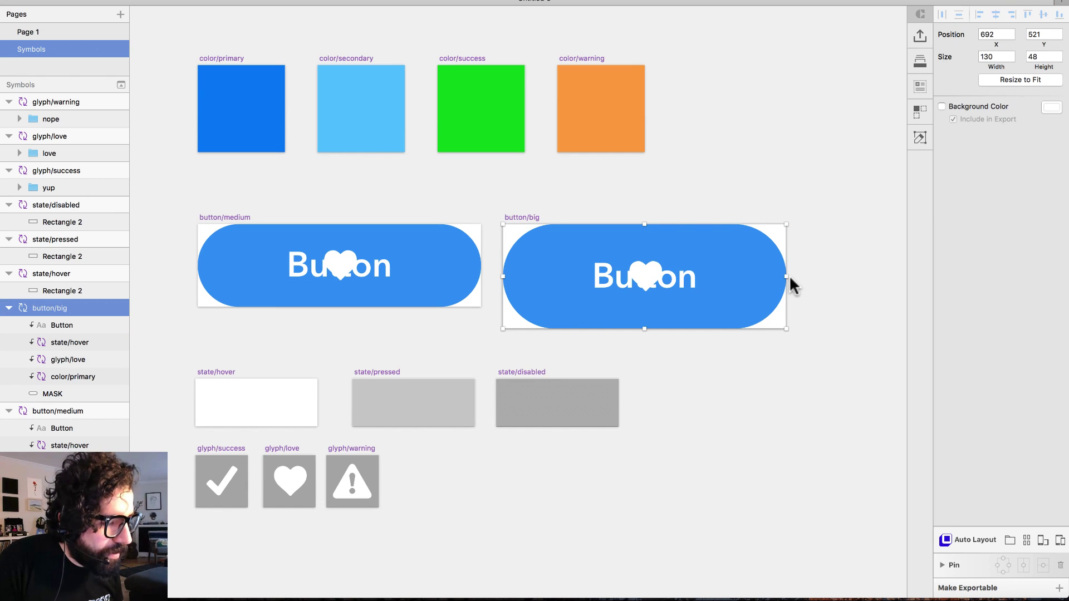
pyautogui.moveTo(787, 276); pyautogui.dragTo(826, 276)
pyautogui.click(759, 162)
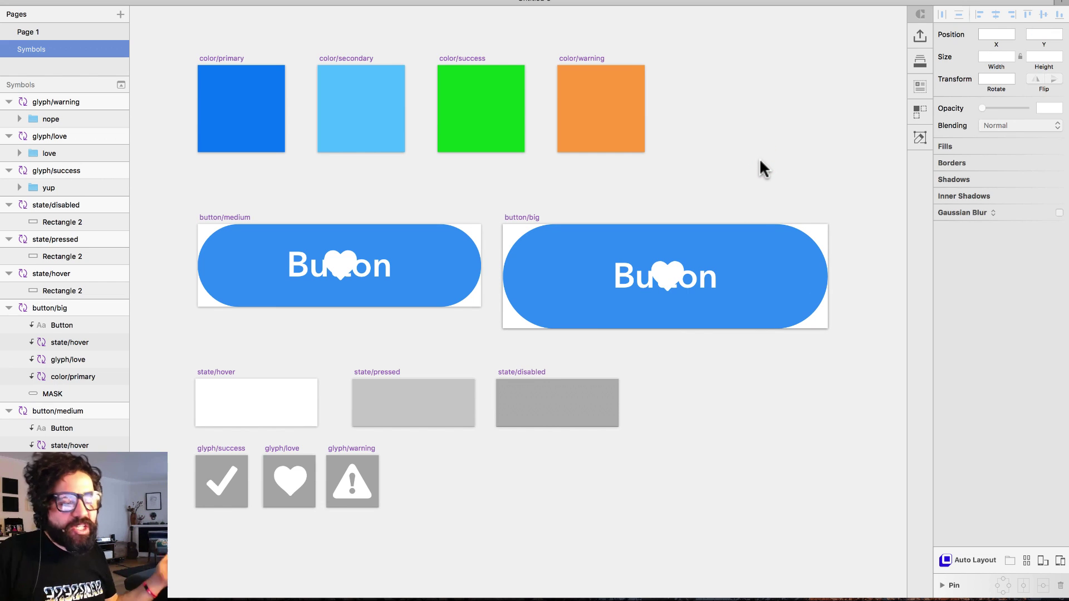
# Step: Delete the three loose glyph instances, glyph/warning, glyph/love and glyph/success, from Page 1
pyautogui.click(39, 33)
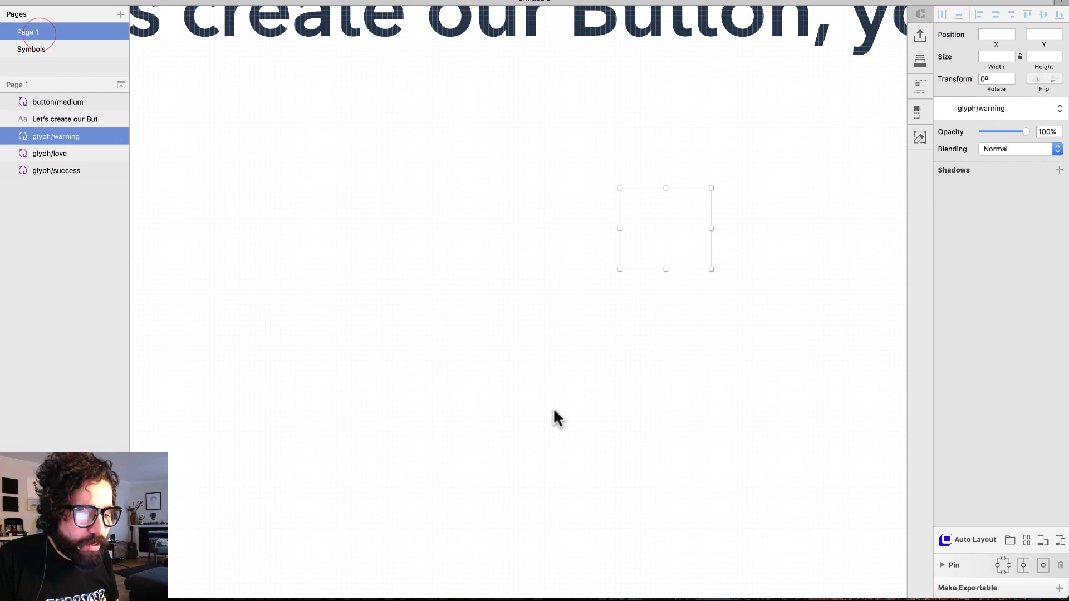
pyautogui.click(542, 350)
pyautogui.press('super+minus')
pyautogui.moveTo(671, 344); pyautogui.dragTo(337, 257)
pyautogui.press('Delete')
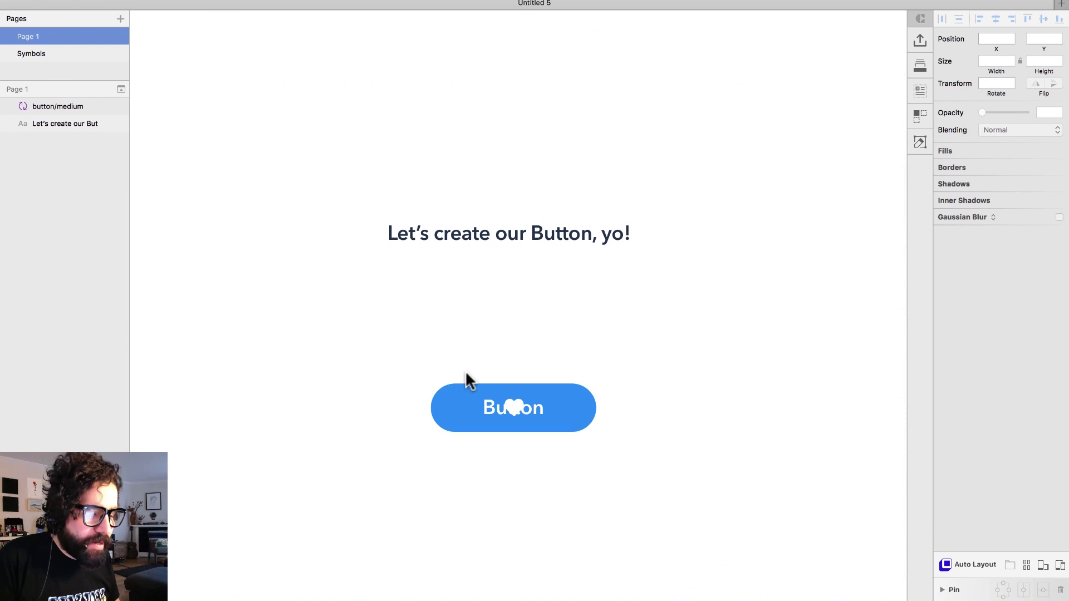
# Step: Insert a button/big instance on Page 1 between the heading and the button/medium instance
pyautogui.click(40, 21)
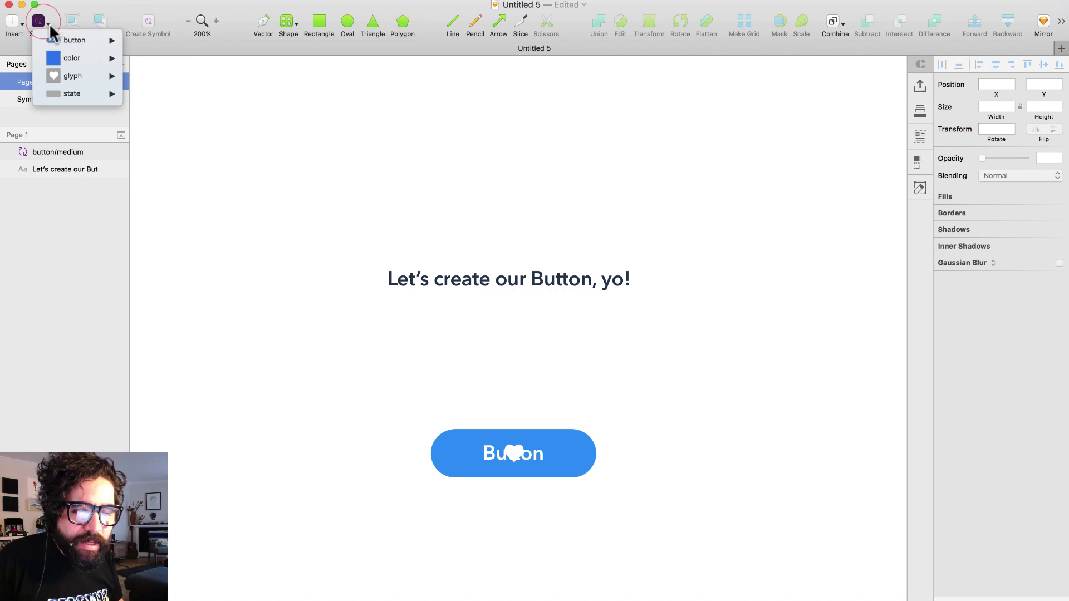
pyautogui.moveTo(117, 42)
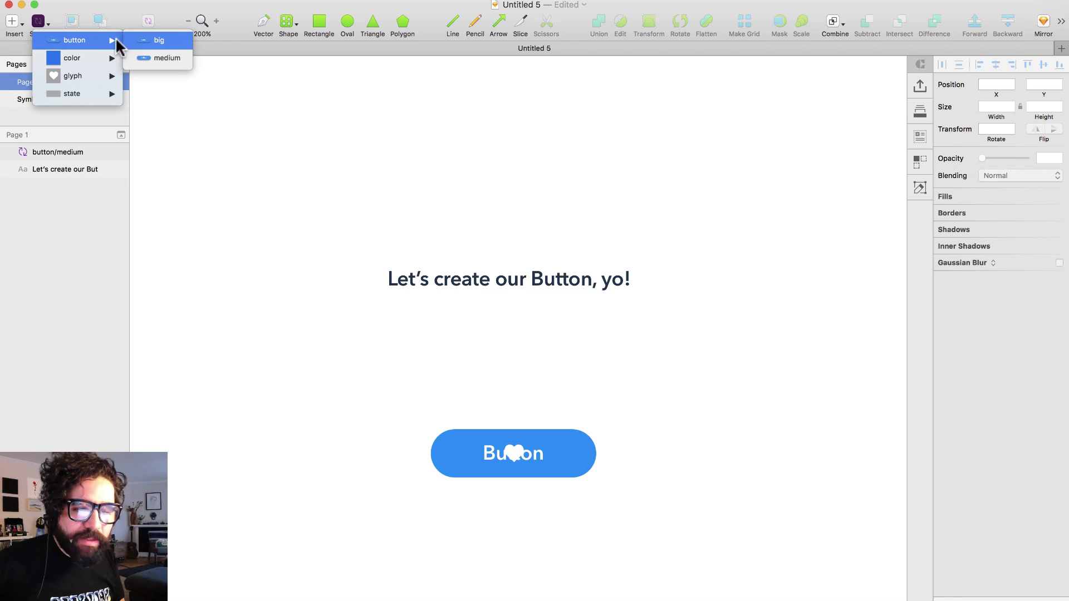
pyautogui.click(168, 42)
pyautogui.click(515, 364)
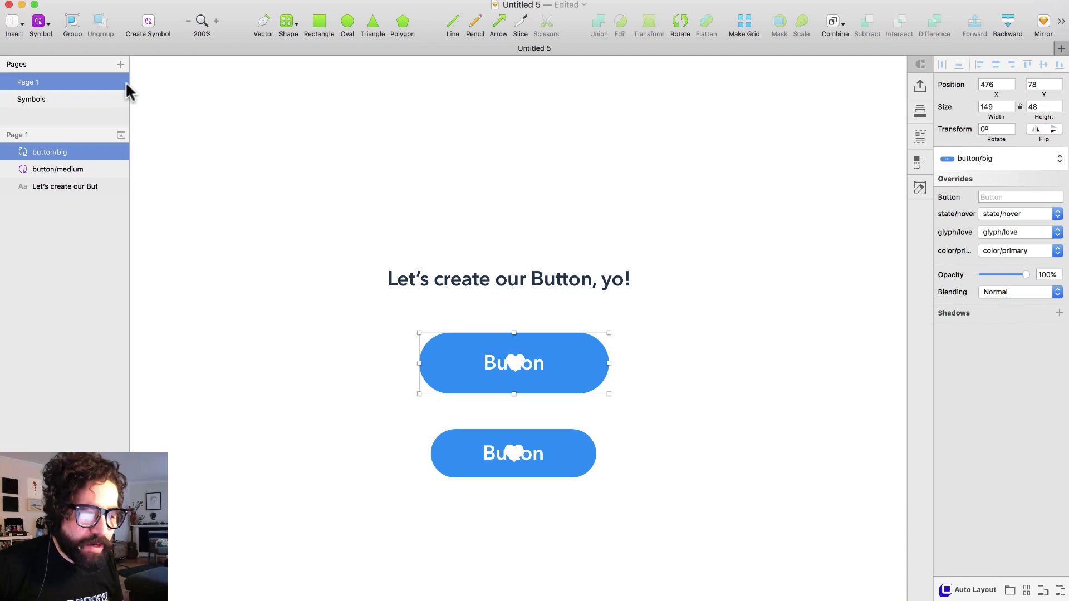
pyautogui.click(514, 440)
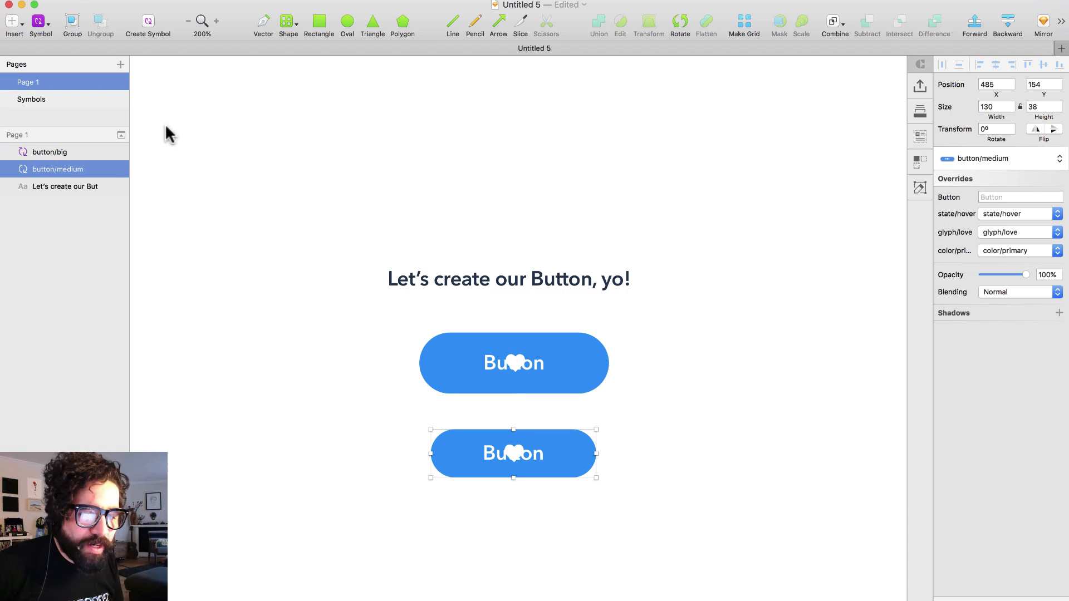
pyautogui.click(48, 27)
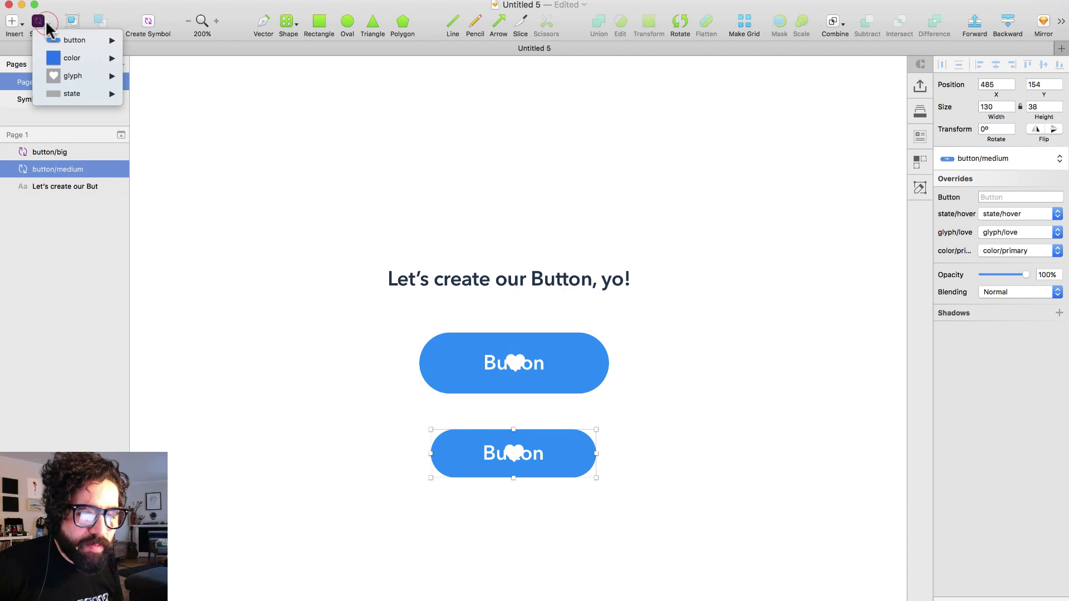
pyautogui.moveTo(69, 41)
pyautogui.click(169, 43)
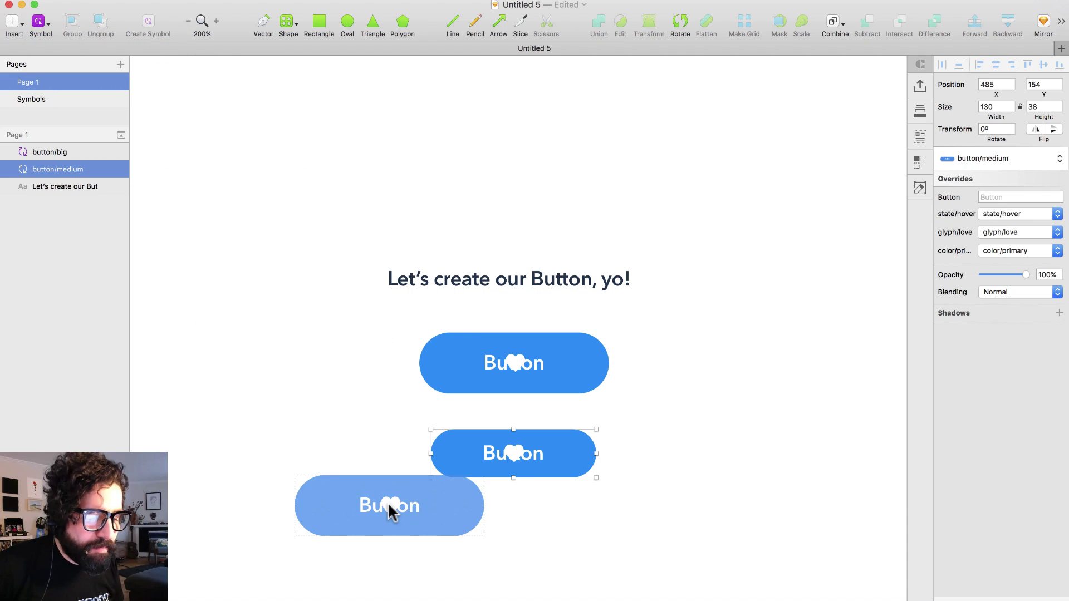
pyautogui.press('Escape')
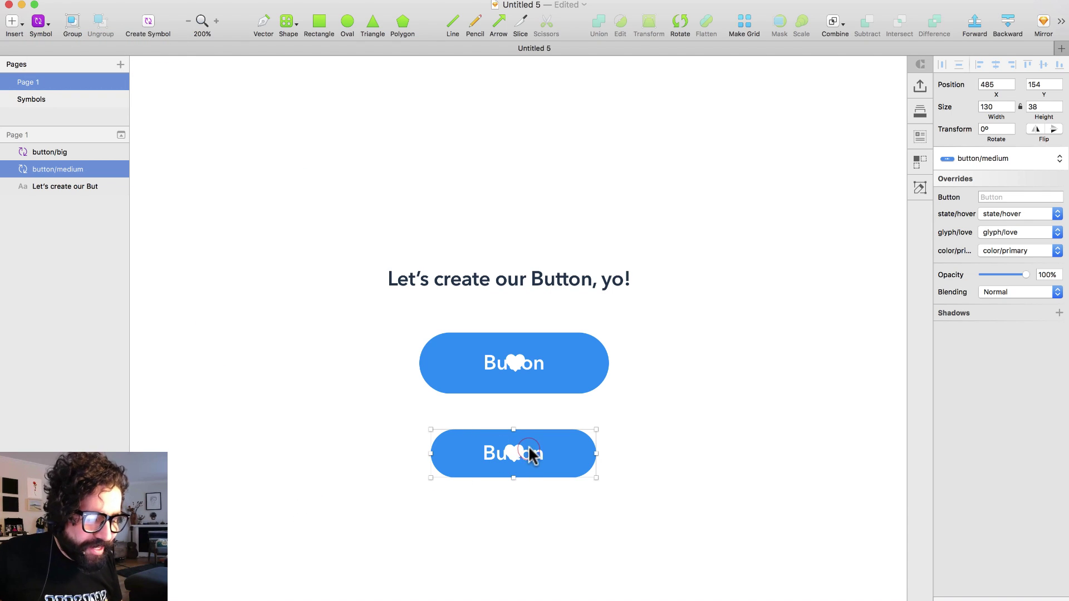
# Step: Swap the button/medium instance for the button/big symbol and set it to its original size
pyautogui.click(1010, 161)
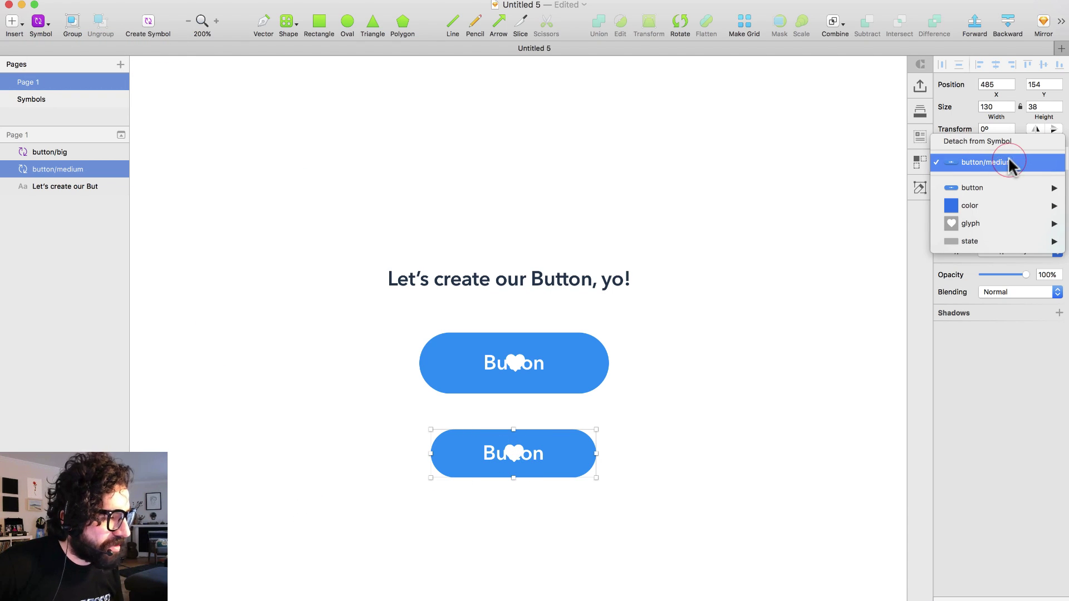
pyautogui.moveTo(1019, 190)
pyautogui.click(904, 188)
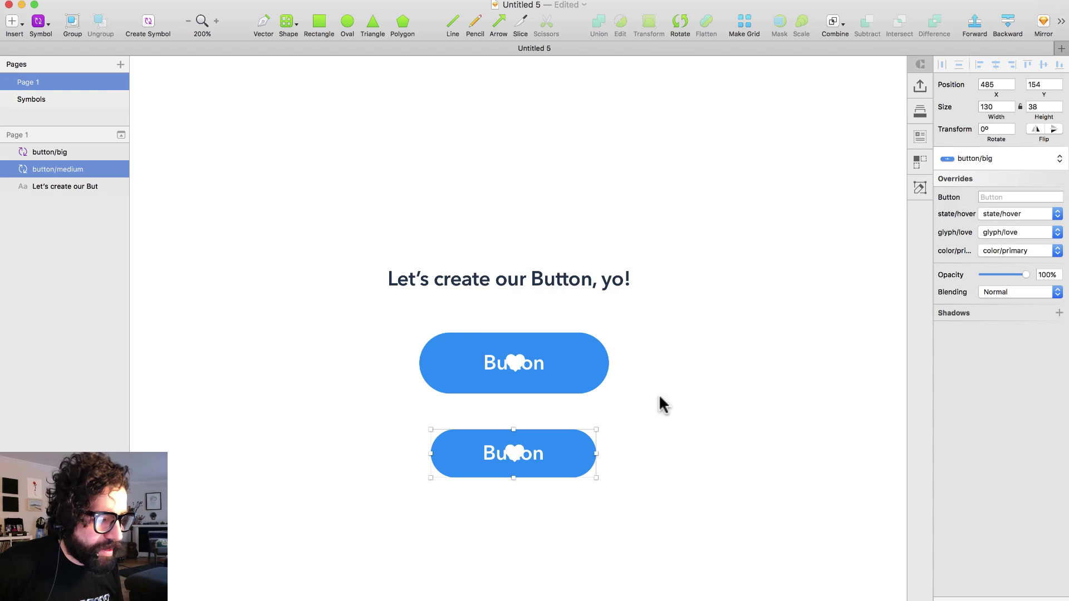
pyautogui.rightClick(540, 454)
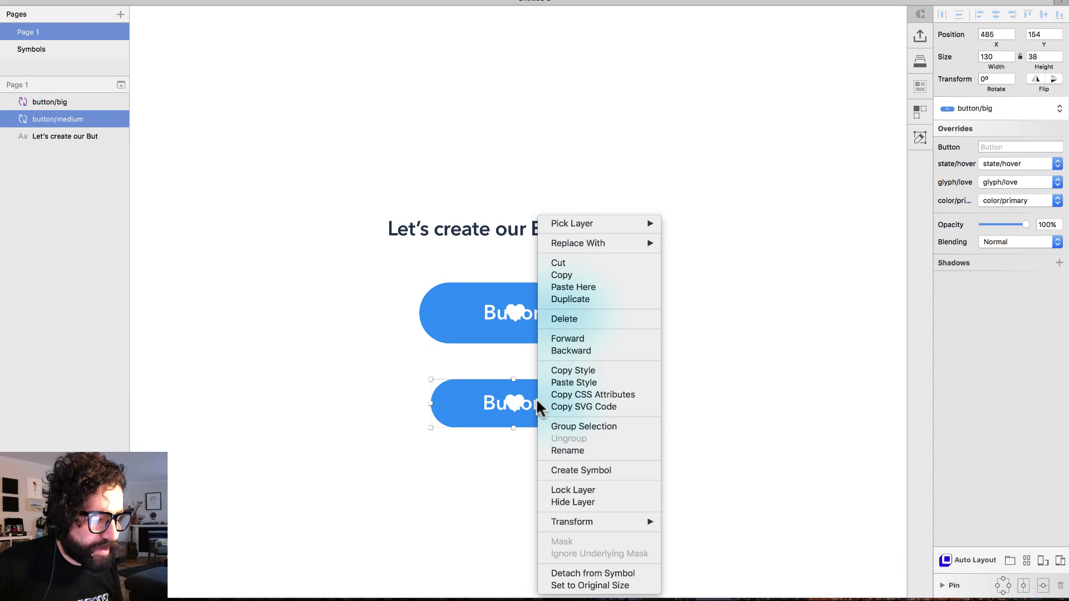
pyautogui.click(592, 585)
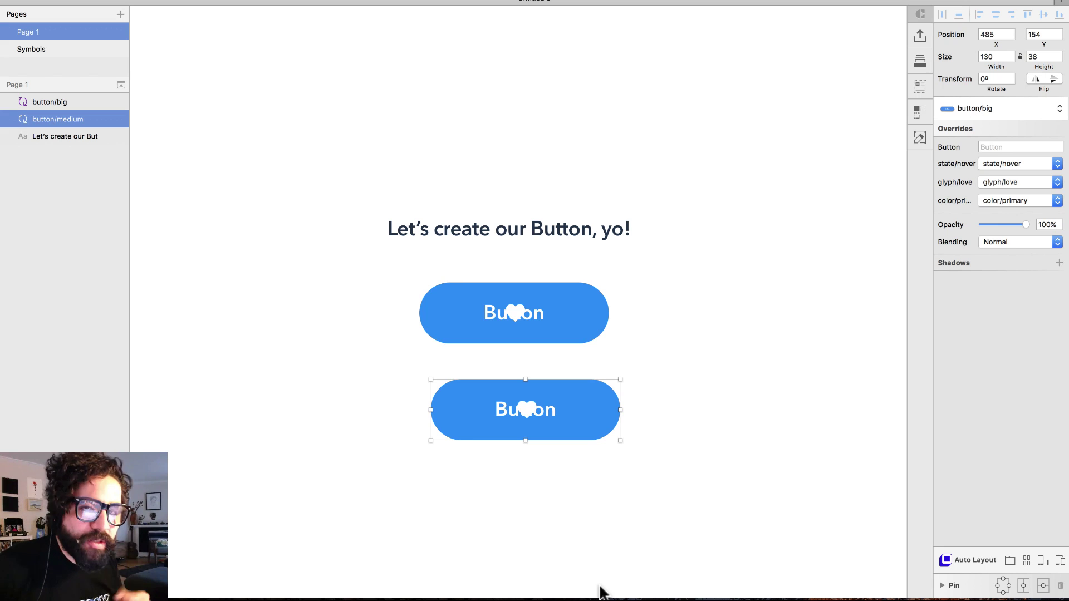
# Step: Delete the upper button/big instance directly beneath the heading
pyautogui.click(558, 310)
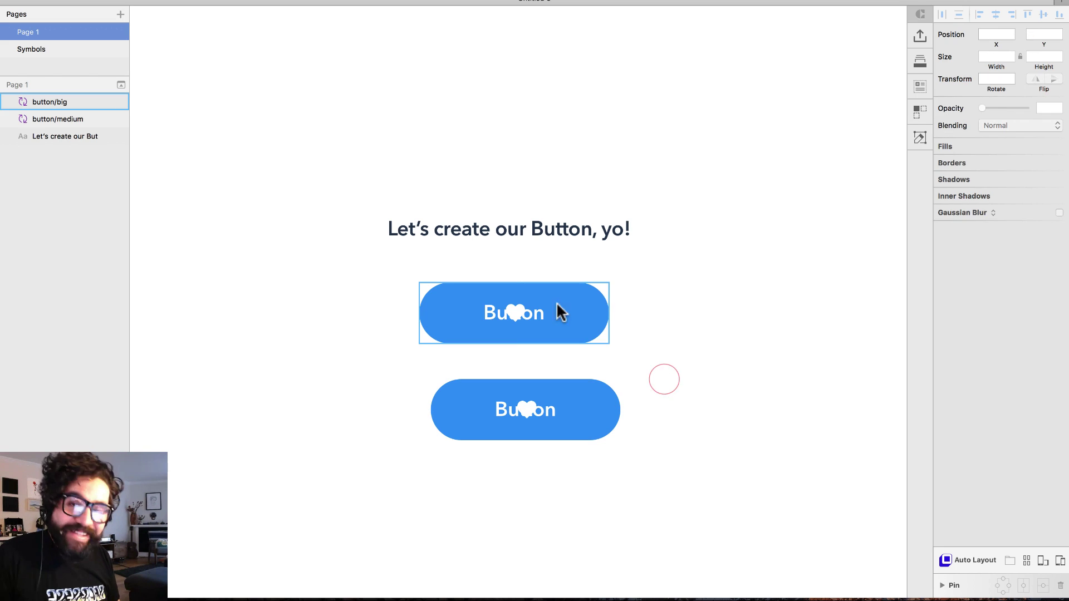
pyautogui.click(532, 301)
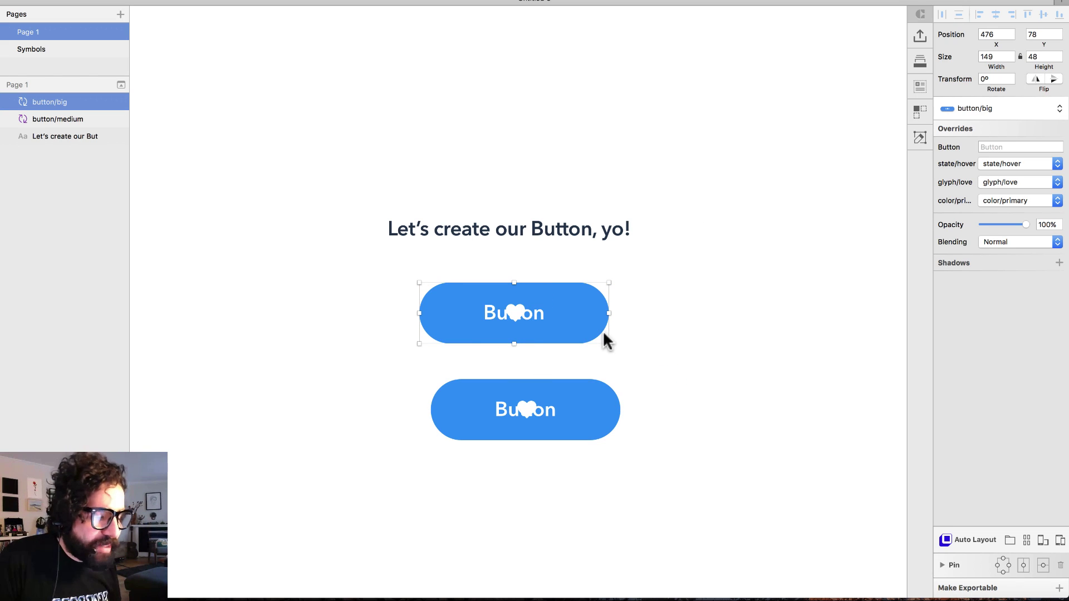
pyautogui.press('Delete')
# Step: Move the remaining button to about X 377, Y 91 and set its glyph/love override to None
pyautogui.click(568, 397)
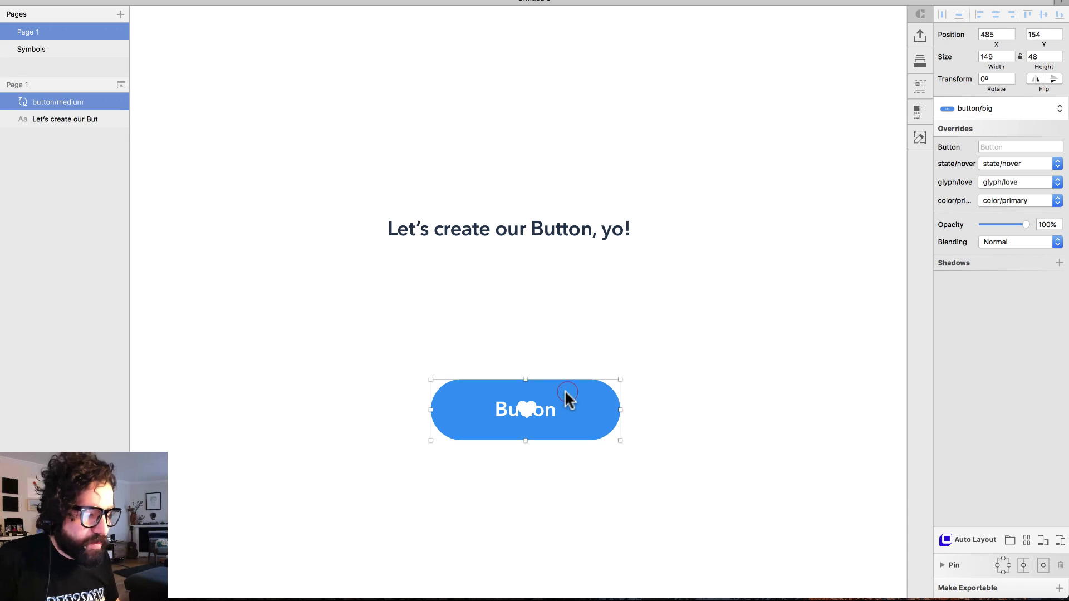
pyautogui.moveTo(570, 398); pyautogui.dragTo(438, 316)
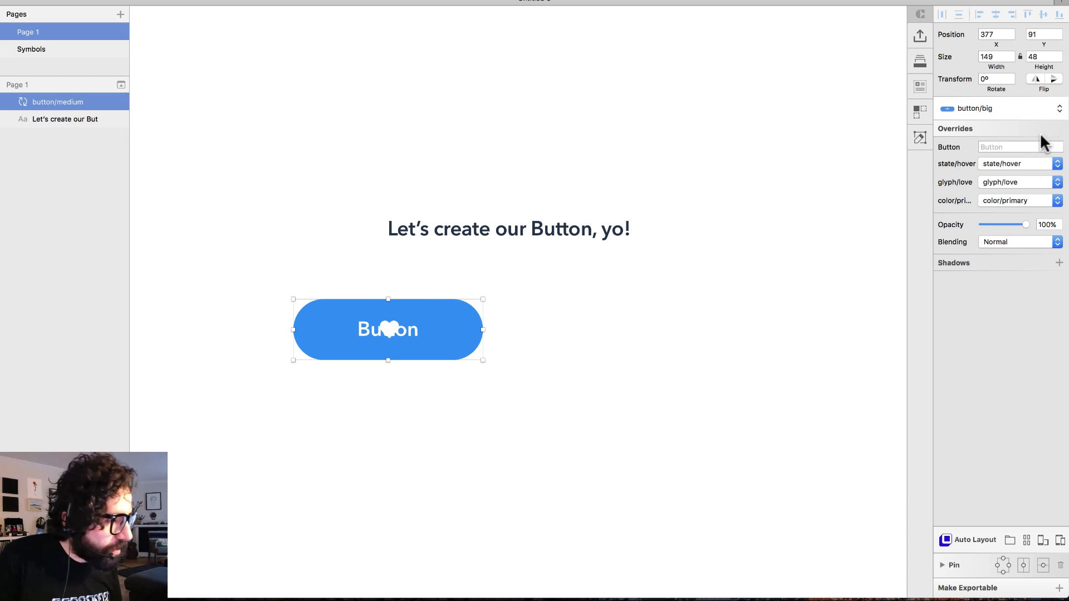
pyautogui.click(1018, 148)
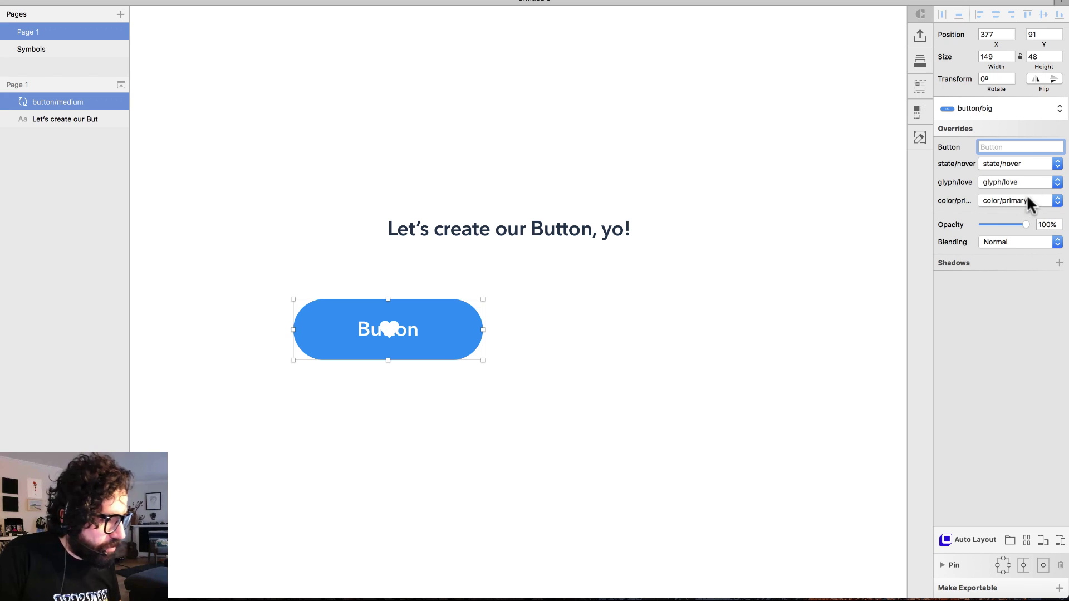
pyautogui.click(1022, 182)
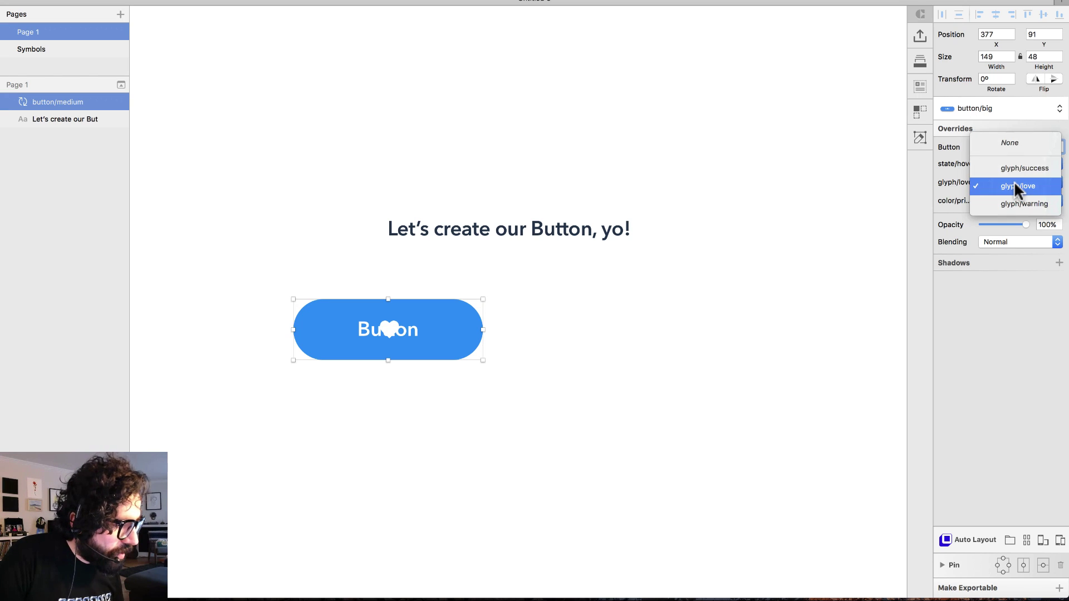
pyautogui.click(1012, 147)
pyautogui.click(512, 382)
pyautogui.click(383, 335)
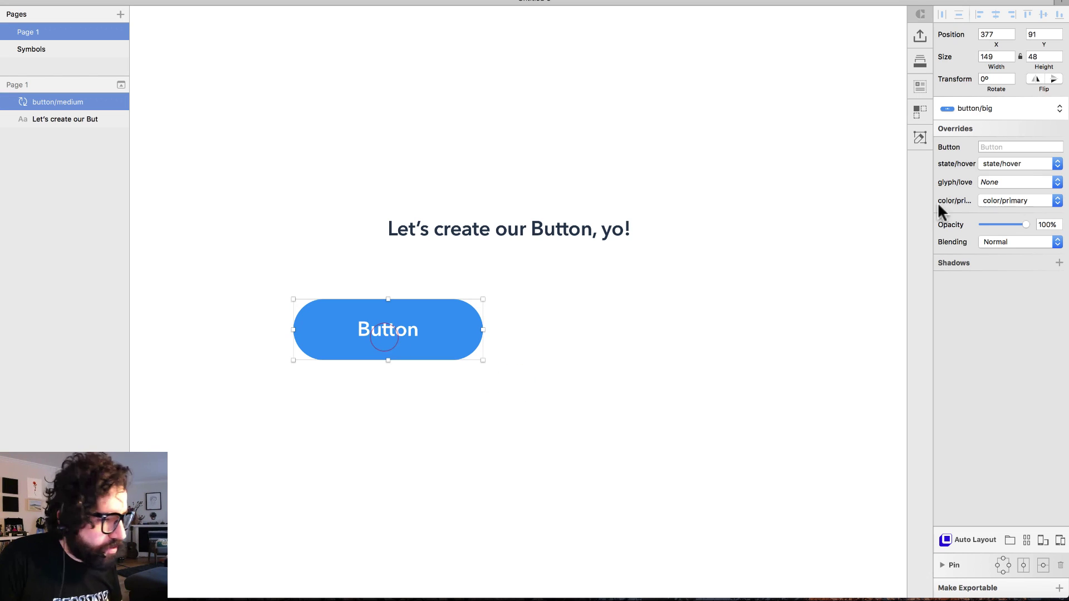
# Step: Set the button's state/hover override to None
pyautogui.click(1025, 167)
pyautogui.click(1023, 146)
pyautogui.click(497, 418)
# Step: Duplicate the button to its right with a small gap and repeat the copy to make an evenly spaced row of six
pyautogui.press('super+minus')
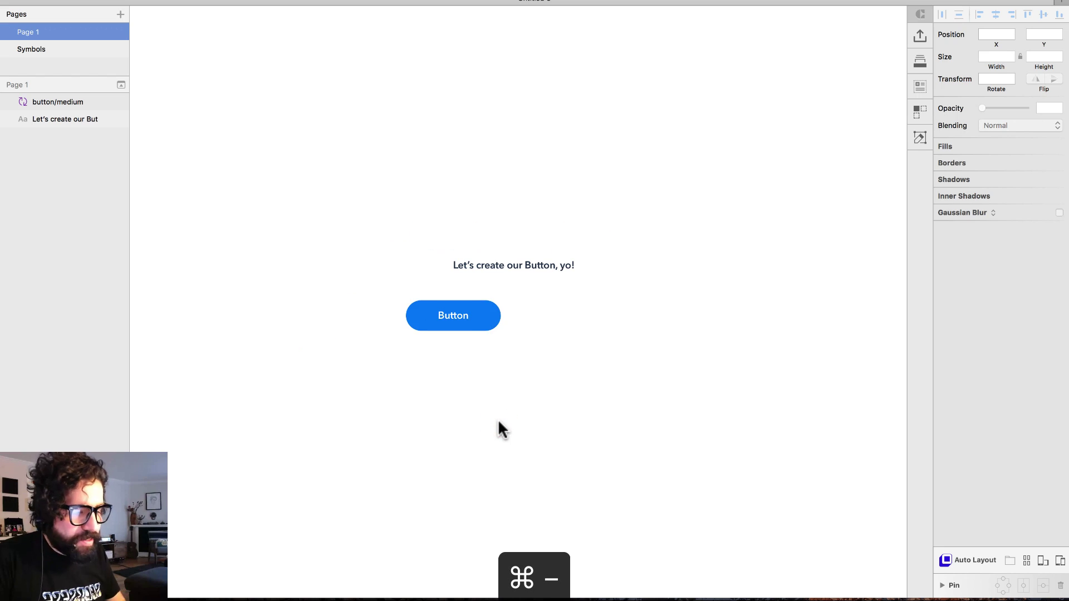
pyautogui.moveTo(459, 322)
pyautogui.mouseDown()
pyautogui.moveTo(363, 325)
pyautogui.moveTo(441, 311)
pyautogui.mouseUp()
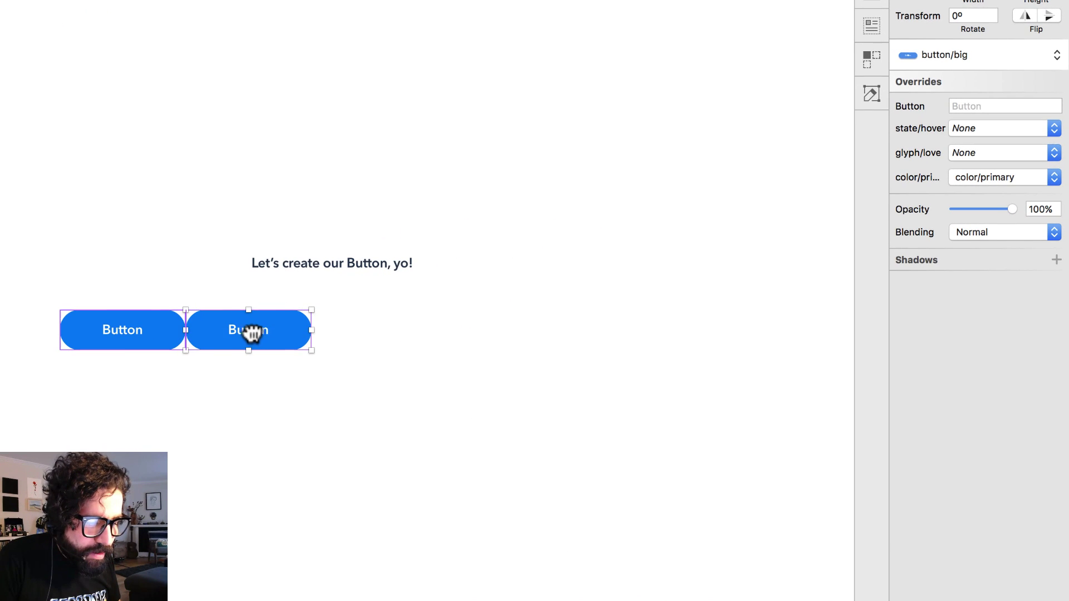
pyautogui.moveTo(252, 332); pyautogui.dragTo(256, 330)
pyautogui.press('super+d')
pyautogui.press('super+d')
pyautogui.press('super+d')
pyautogui.press('super+d')
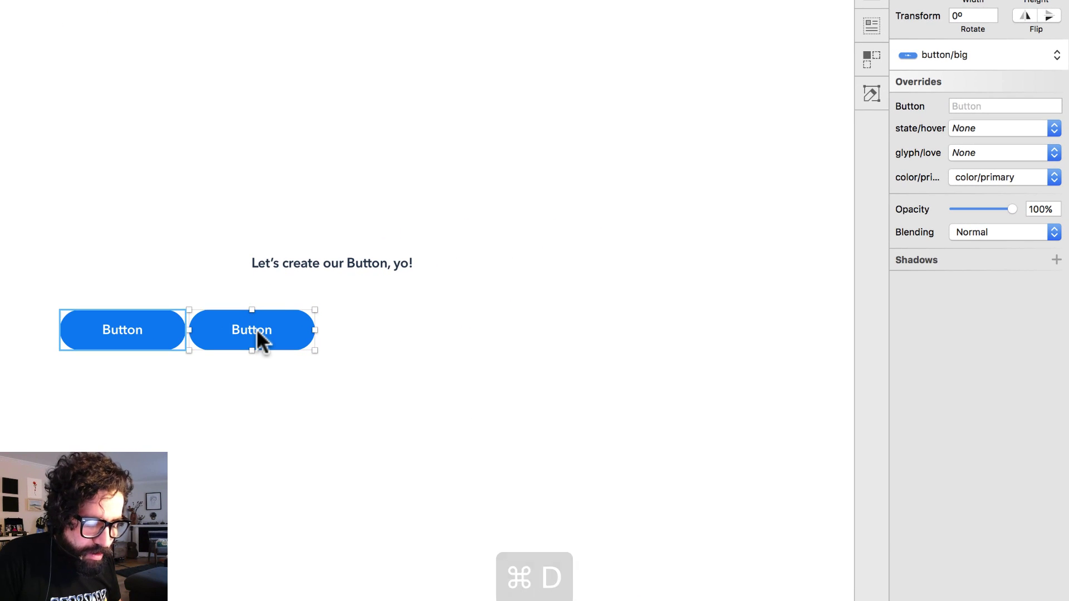
# Step: Override the state of the second, third and fourth buttons with state/hover, state/pressed and state/disabled respectively
pyautogui.click(256, 328)
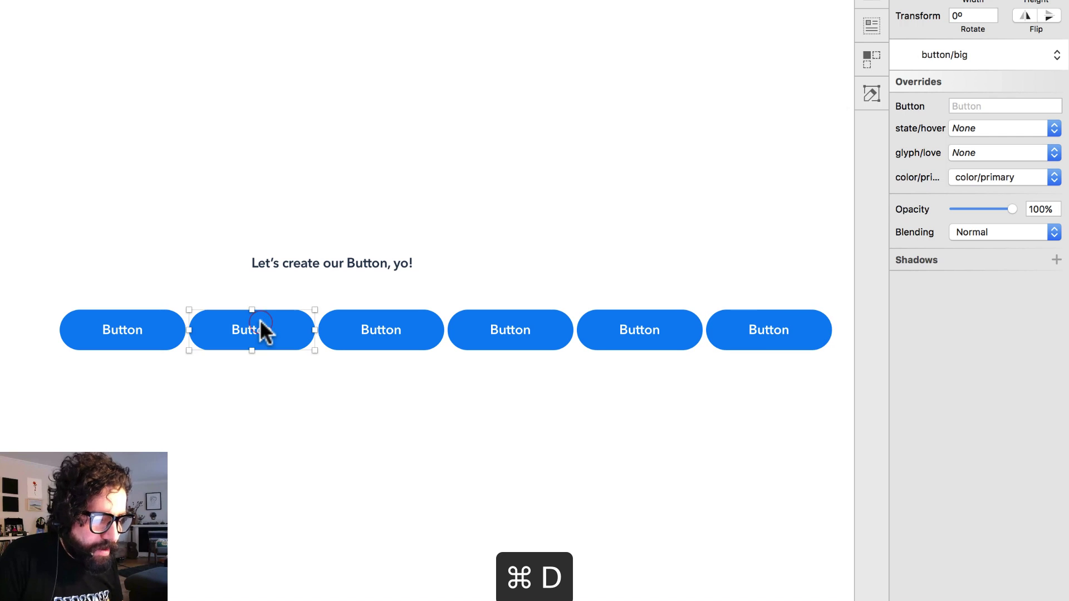
pyautogui.click(985, 131)
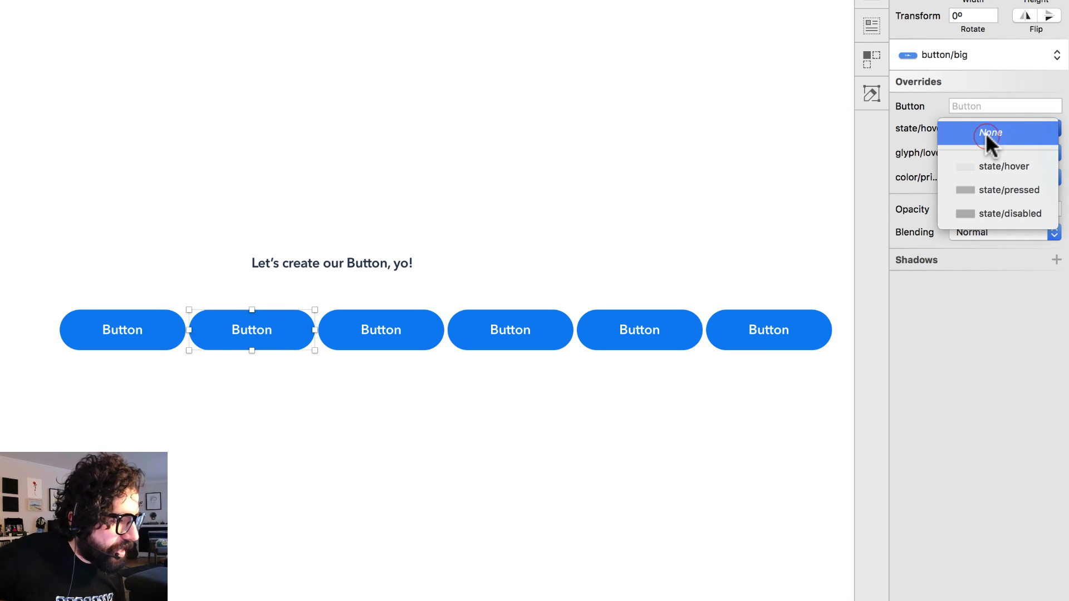
pyautogui.click(1024, 167)
pyautogui.click(367, 344)
pyautogui.click(1017, 131)
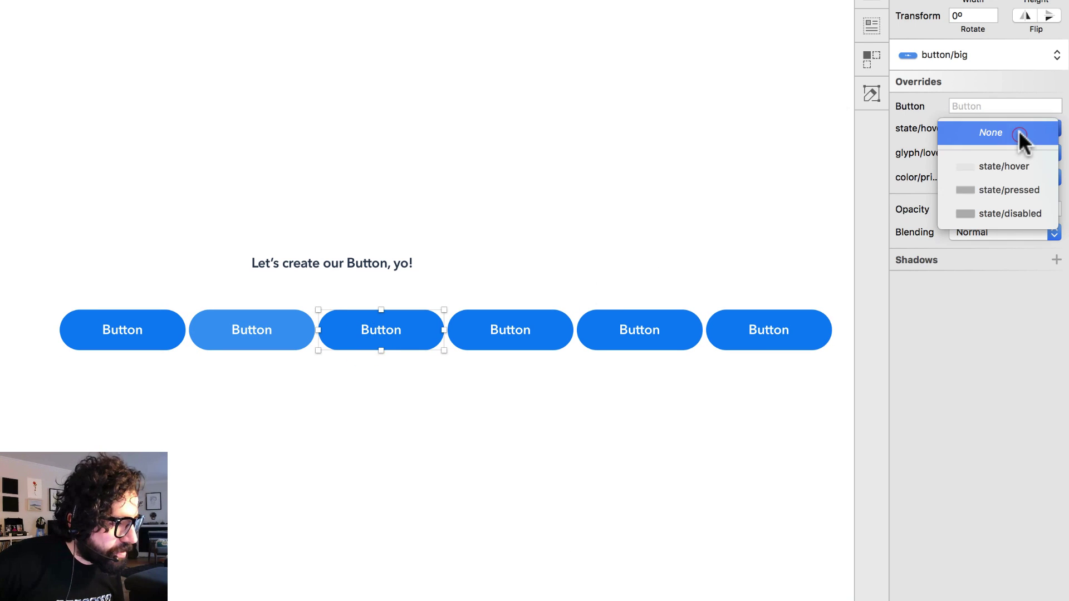
pyautogui.click(1031, 190)
pyautogui.click(552, 335)
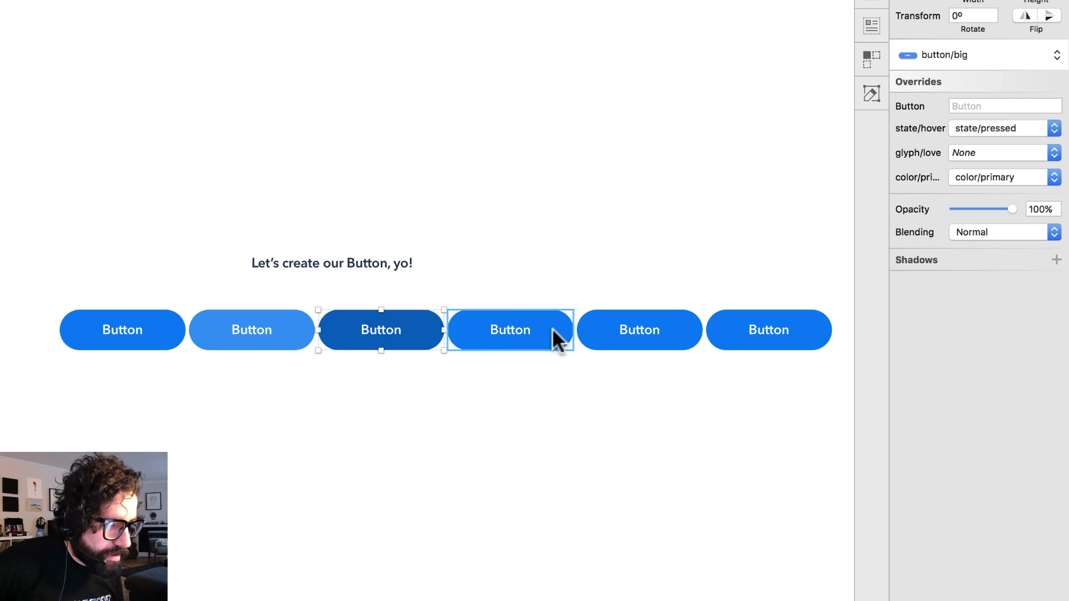
pyautogui.click(983, 131)
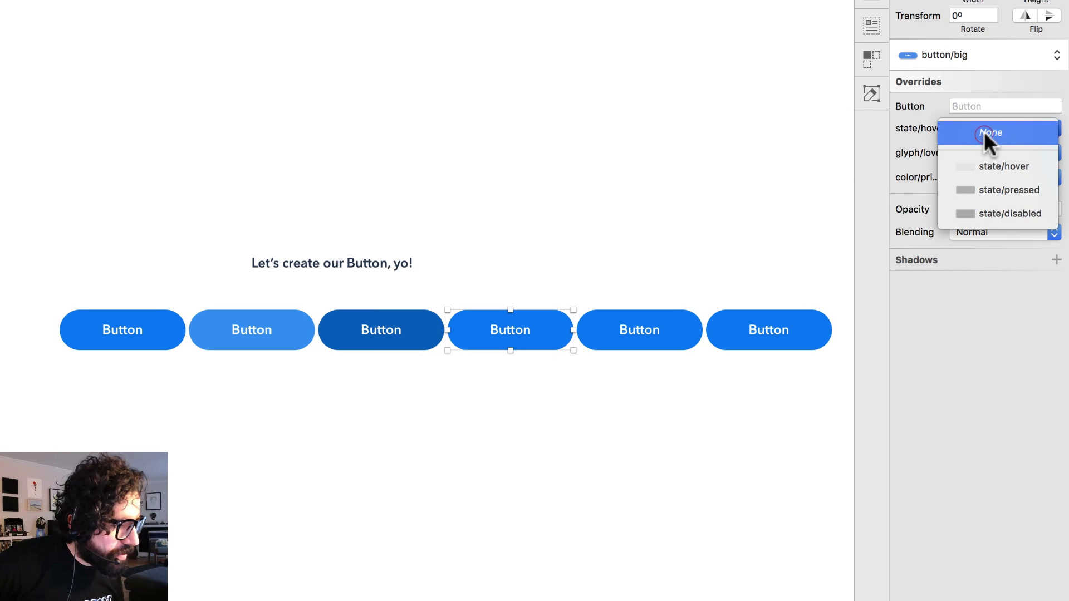
pyautogui.click(1028, 213)
# Step: Duplicate the last button to its right with the same gap as the seventh in the row
pyautogui.click(626, 325)
pyautogui.hscroll(5, 574, 196)
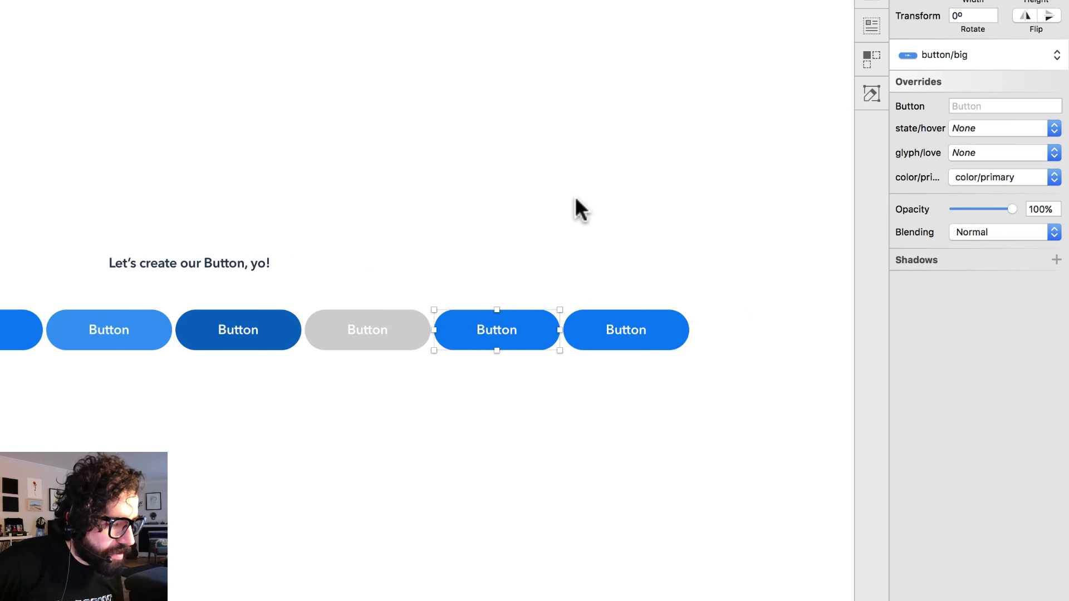
pyautogui.moveTo(602, 329); pyautogui.dragTo(736, 329)
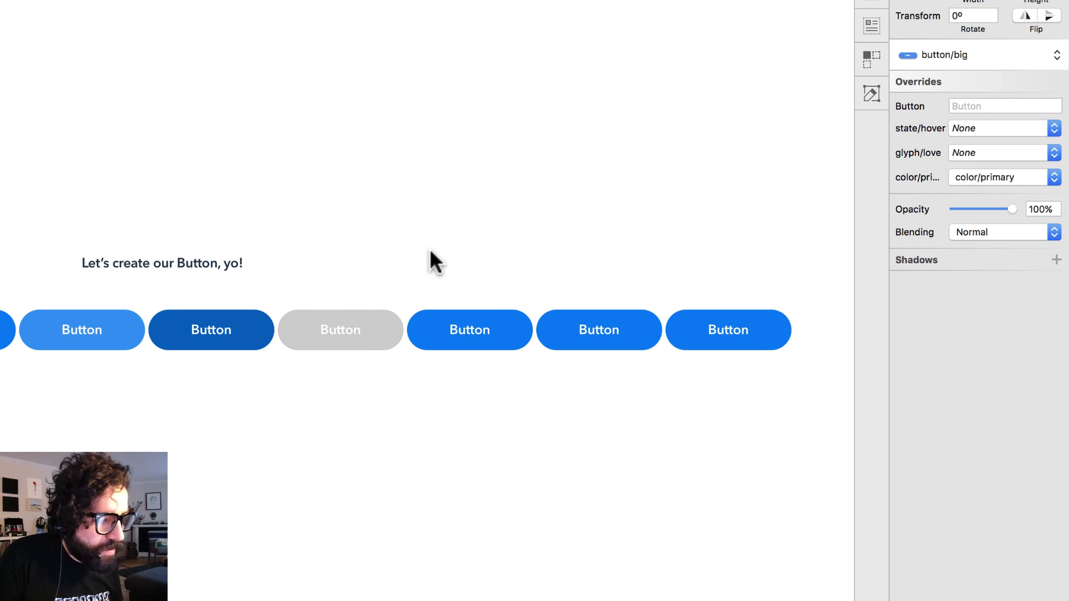
# Step: Set the glyph override of the last three buttons to glyph/success and replace their Button text with a blank space
pyautogui.moveTo(431, 250); pyautogui.dragTo(717, 363)
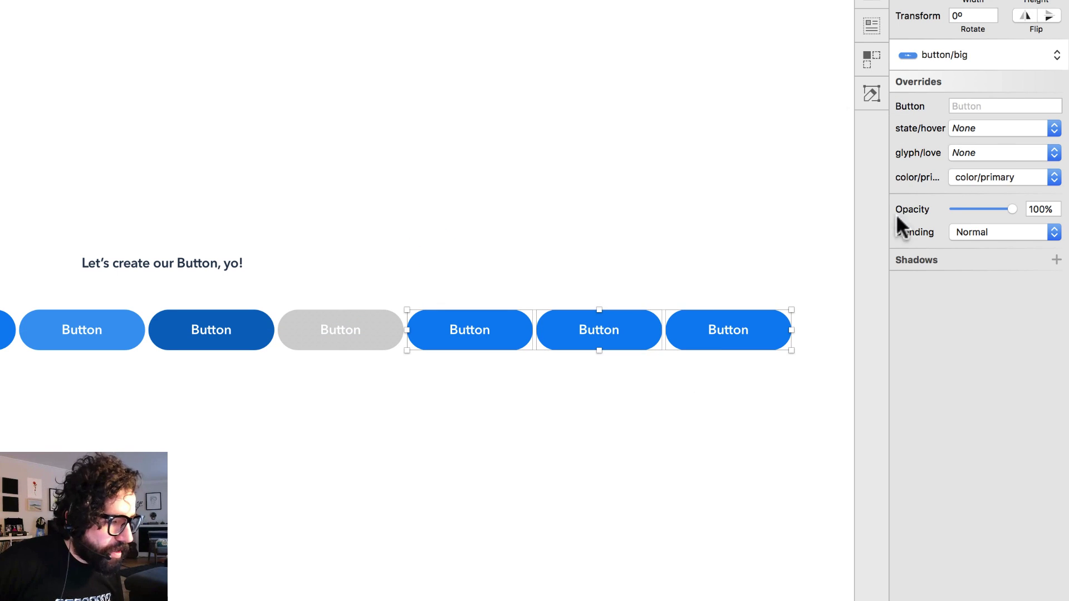
pyautogui.click(1005, 152)
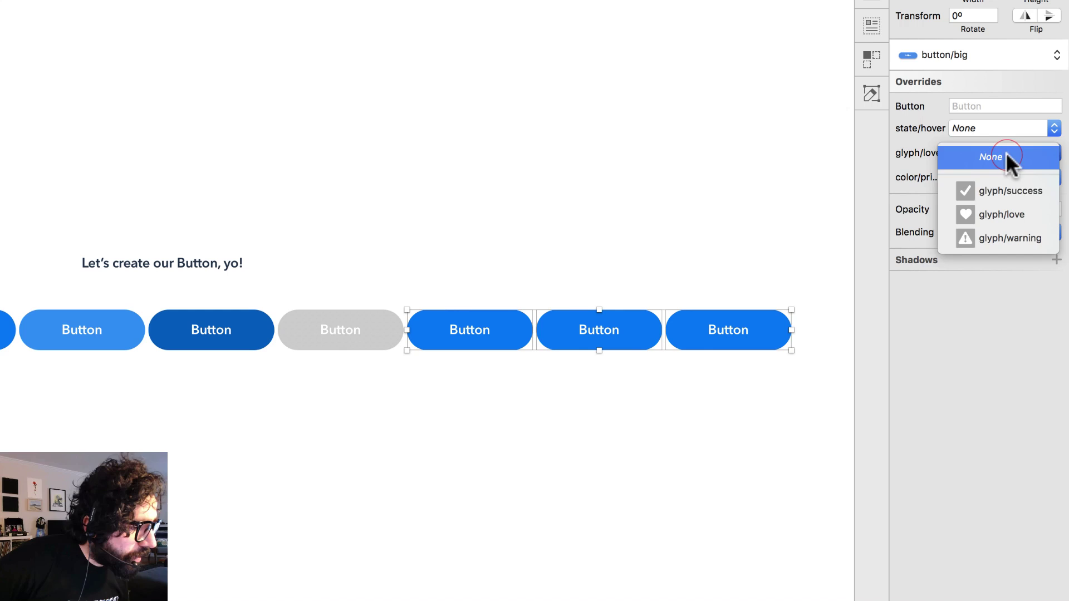
pyautogui.click(1009, 190)
pyautogui.moveTo(710, 239); pyautogui.dragTo(440, 384)
pyautogui.click(969, 106)
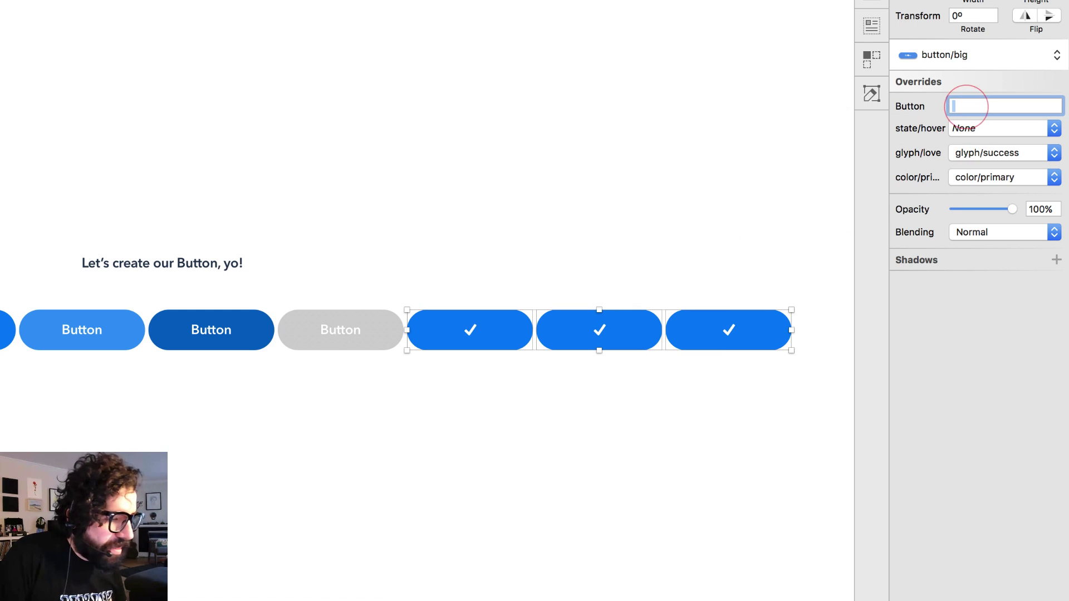
# Step: Set the glyph override of the sixth button to glyph/love and of the seventh button to glyph/warning
pyautogui.click(708, 212)
pyautogui.click(615, 338)
pyautogui.click(1016, 152)
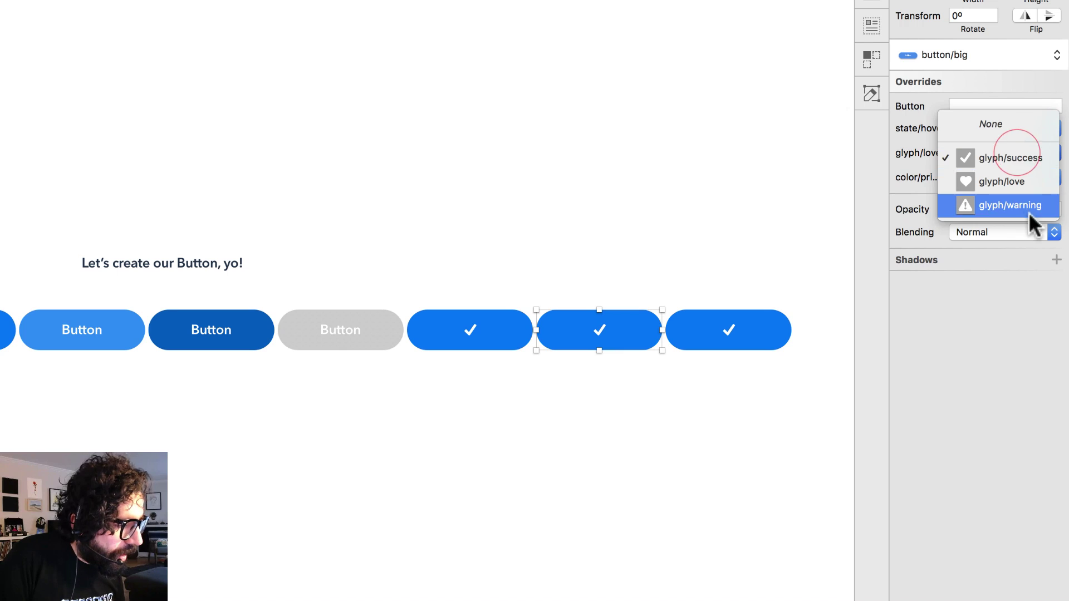
pyautogui.click(1026, 185)
pyautogui.click(759, 334)
pyautogui.click(1057, 152)
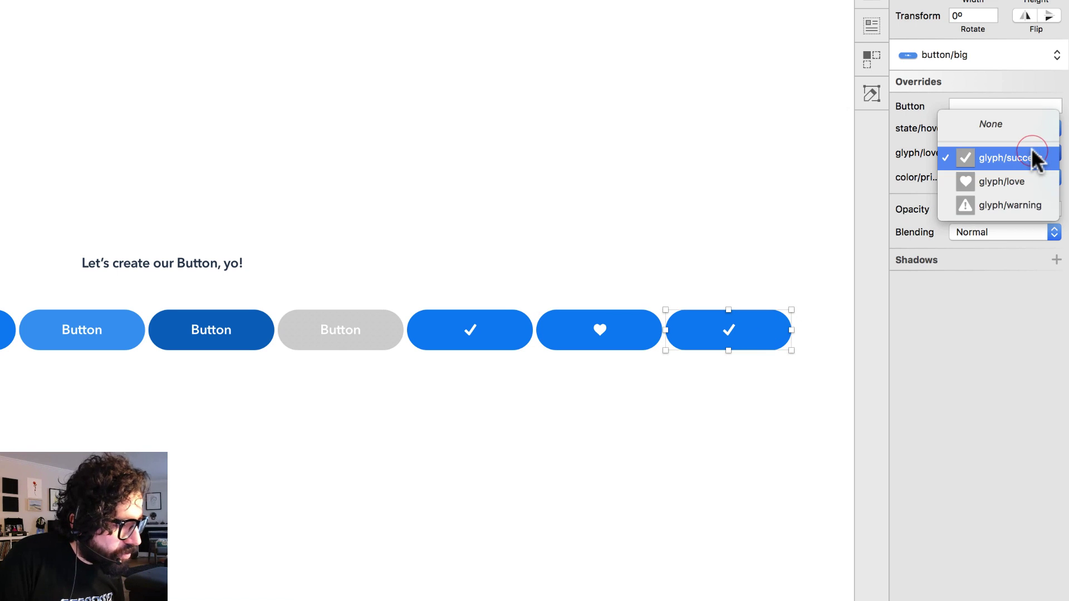
pyautogui.click(1039, 207)
pyautogui.click(726, 229)
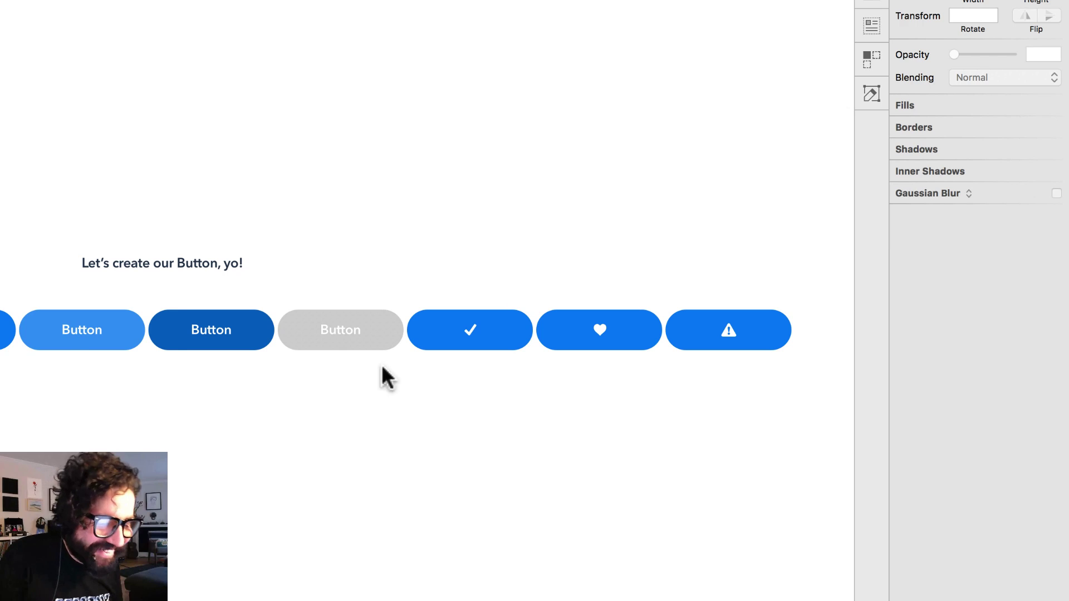
# Step: Override the Button text of the second, third and fourth buttons with Hover, Pressed and Disabled respectively
pyautogui.click(52, 342)
pyautogui.click(1052, 106)
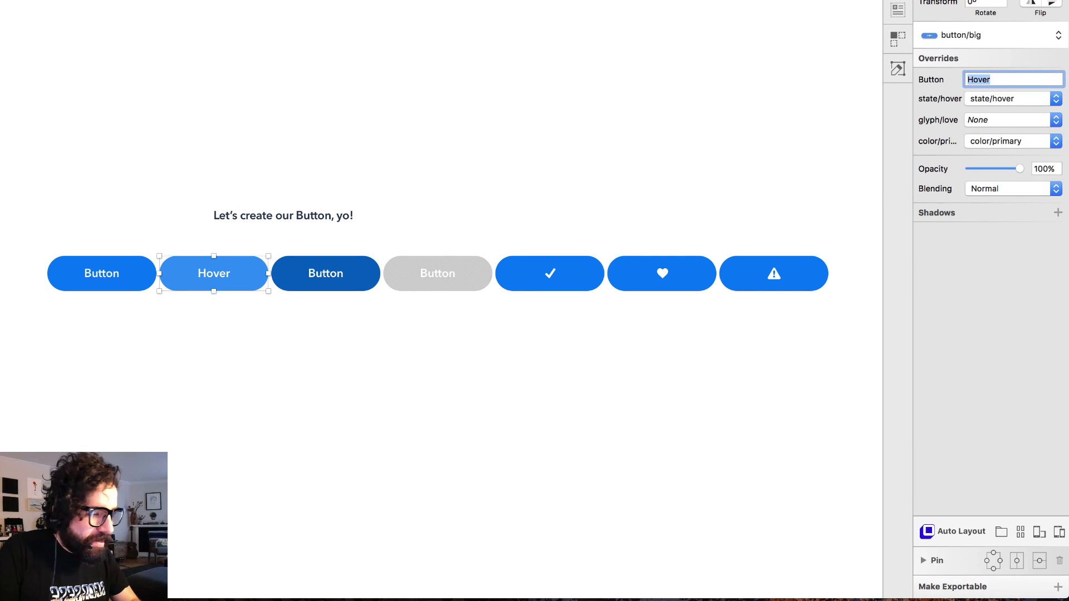
pyautogui.click(345, 262)
pyautogui.click(1021, 79)
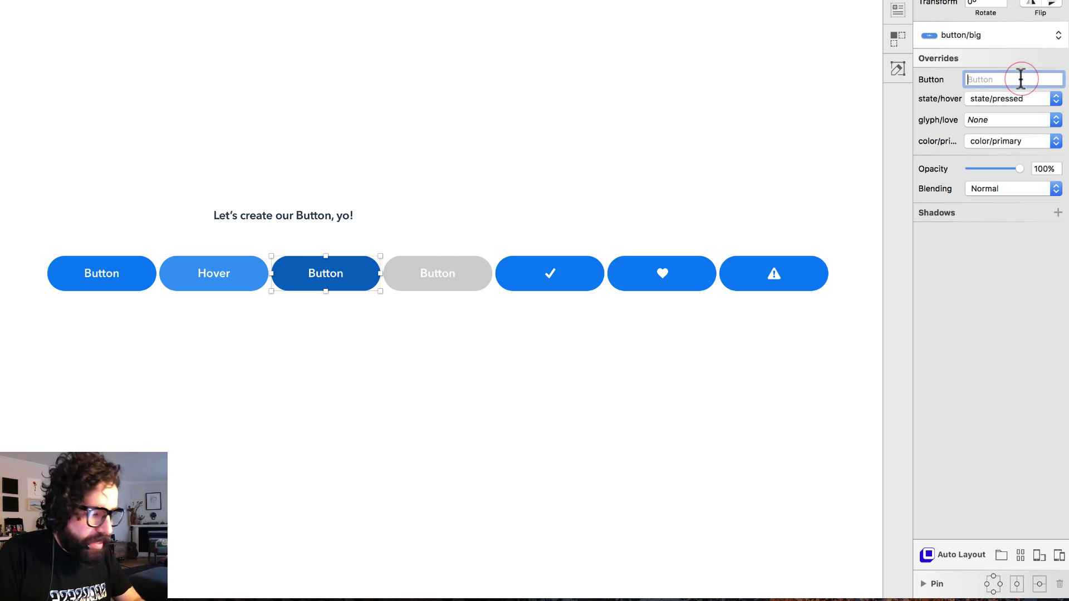
pyautogui.write('Pressed')
pyautogui.press('Return')
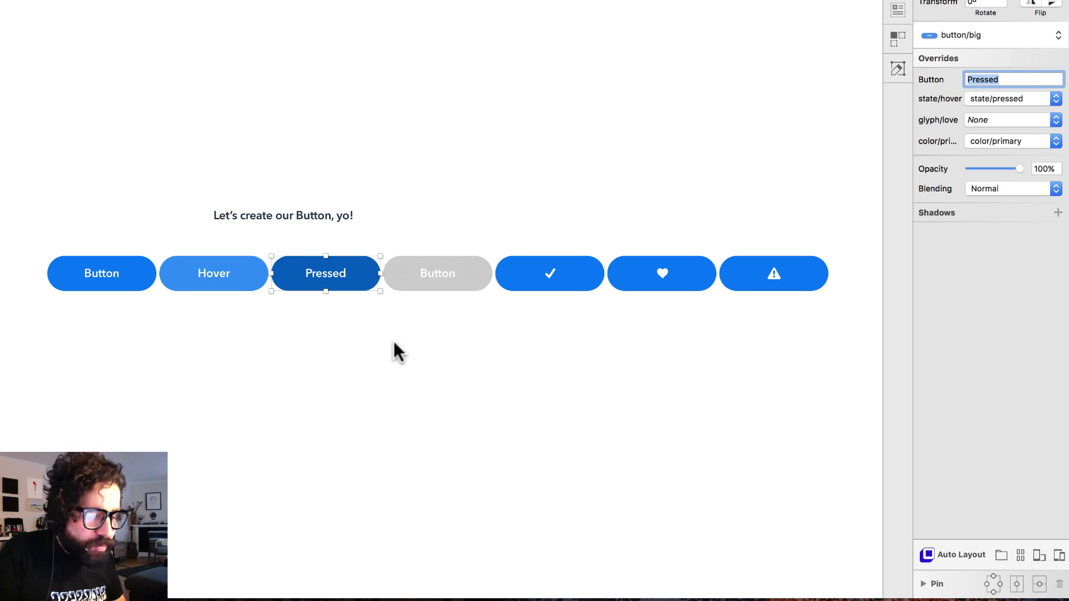
pyautogui.click(462, 285)
pyautogui.click(990, 79)
pyautogui.write('Disabl')
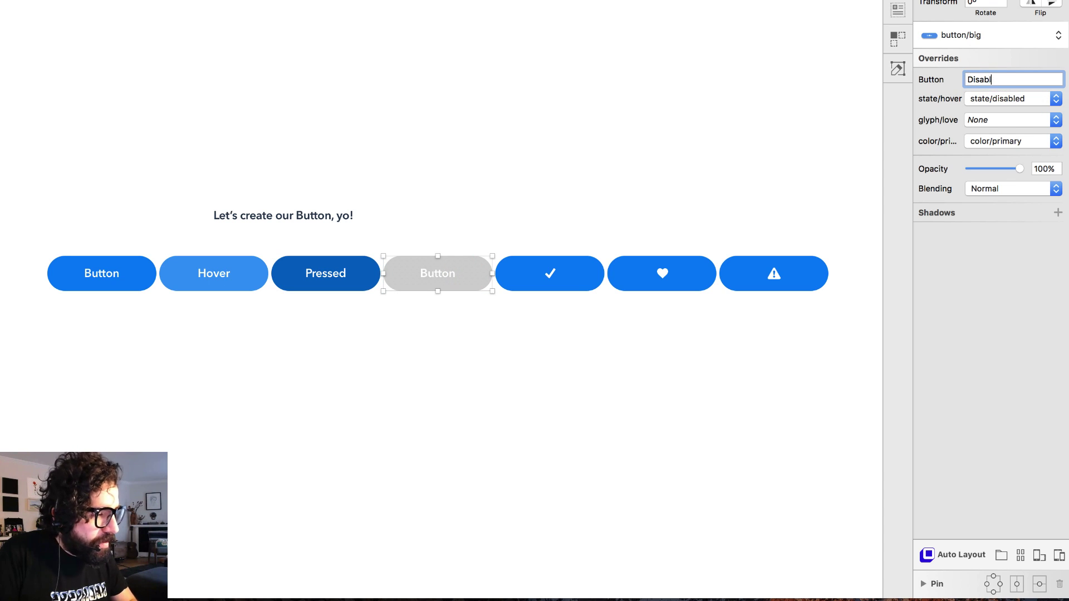
pyautogui.write('ed')
pyautogui.press('Return')
# Step: Set the color override of the checkmark button to color/success and of the warning button to color/warning
pyautogui.click(553, 270)
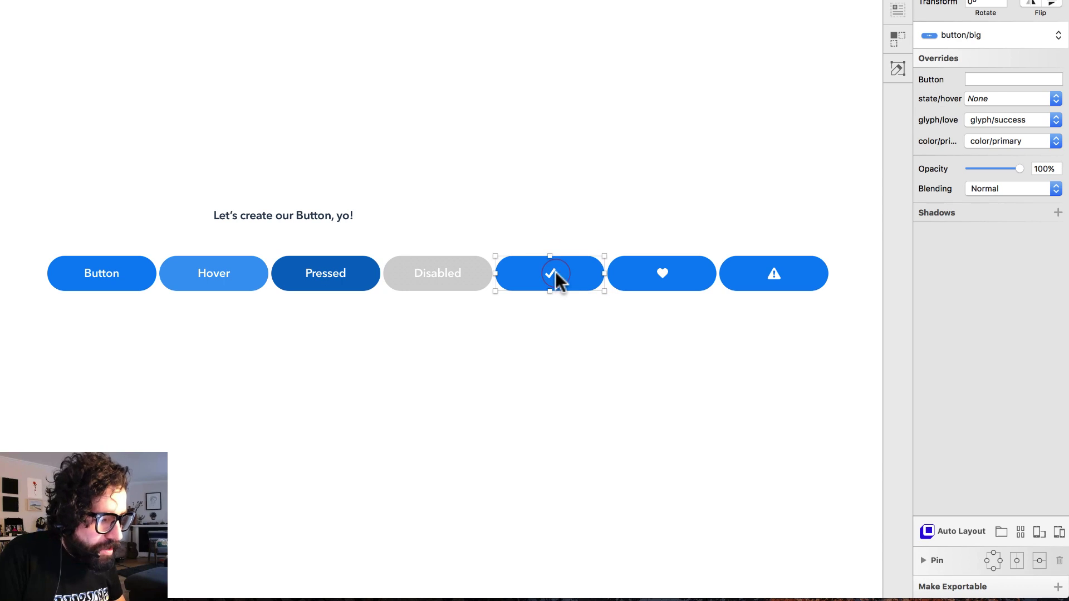
pyautogui.click(1011, 142)
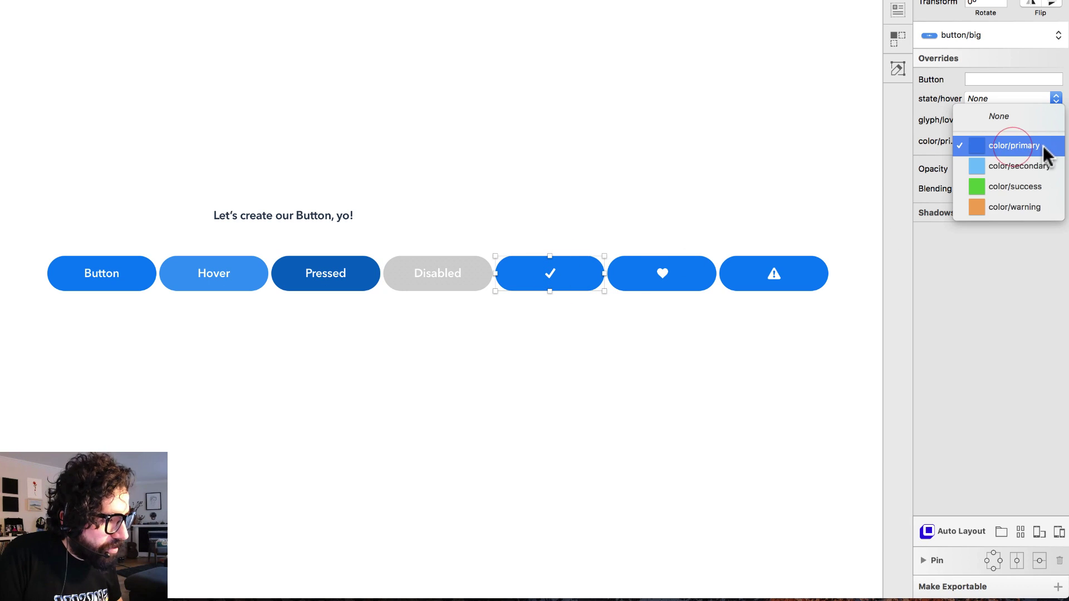
pyautogui.click(1041, 188)
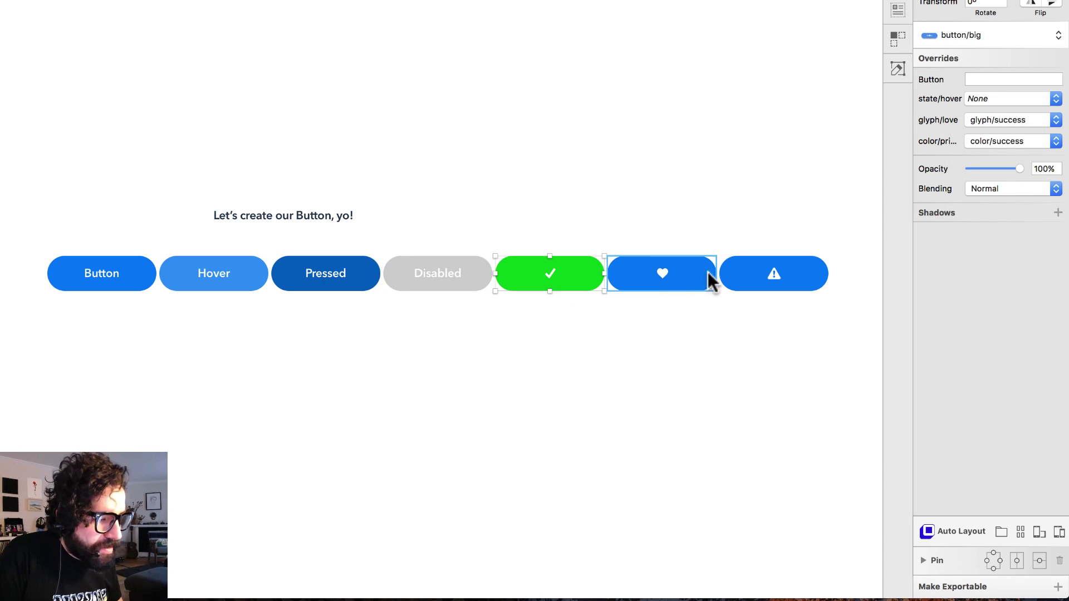
pyautogui.click(683, 275)
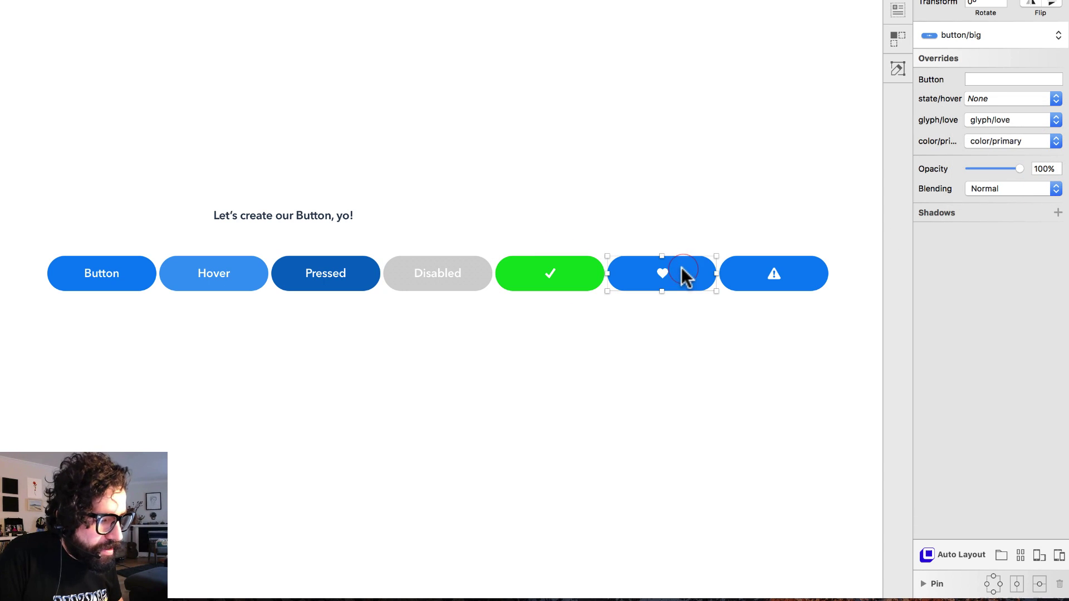
pyautogui.click(789, 269)
pyautogui.click(1026, 139)
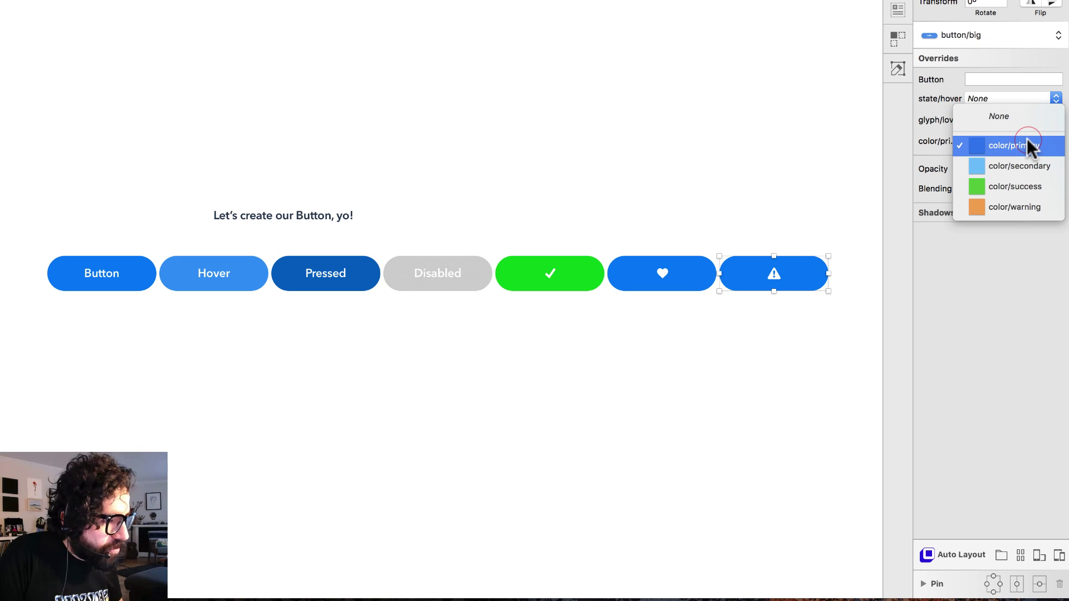
pyautogui.click(1038, 208)
pyautogui.click(824, 184)
# Step: Duplicate the whole row of seven buttons straight below itself with a gap of 44
pyautogui.press('super+1')
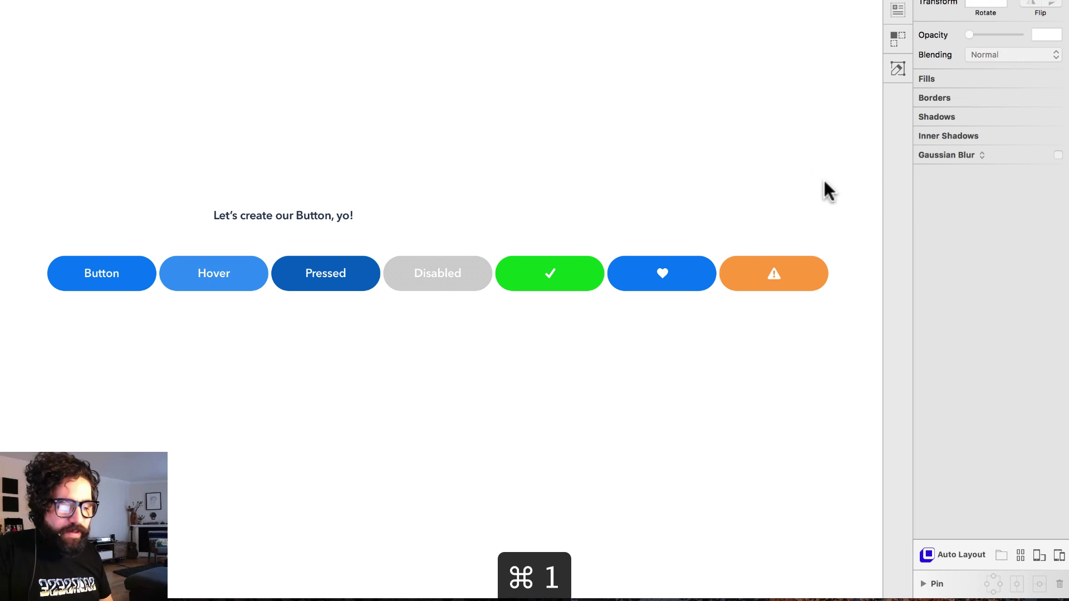
pyautogui.moveTo(532, 382); pyautogui.dragTo(818, 291)
pyautogui.click(707, 354)
pyautogui.moveTo(851, 340); pyautogui.dragTo(63, 295)
pyautogui.moveTo(322, 286); pyautogui.dragTo(325, 362)
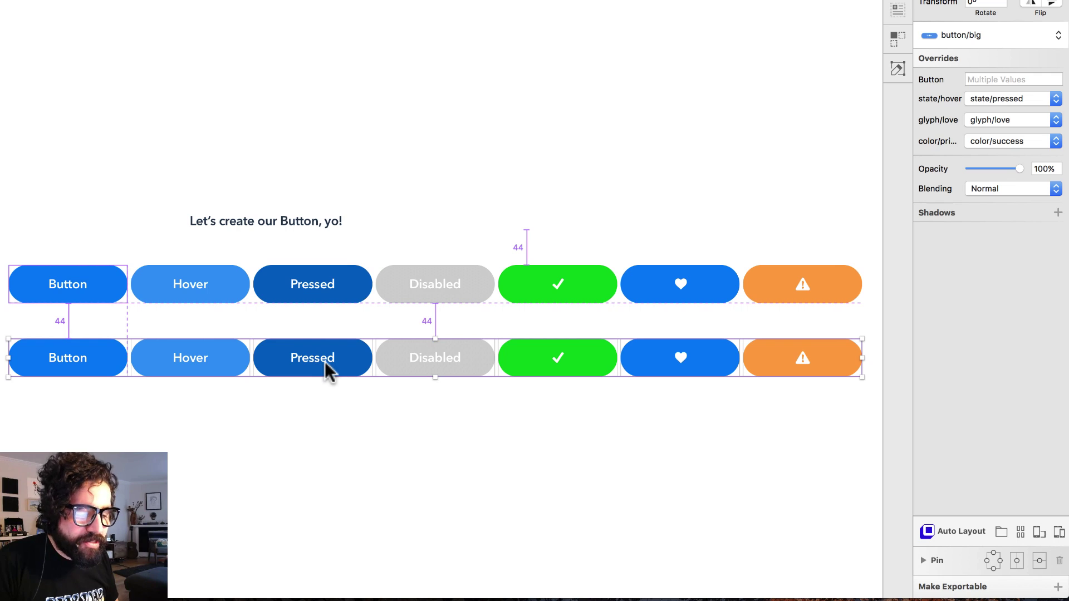
# Step: Swap the symbol of all seven buttons in the lower row to button/medium
pyautogui.click(978, 34)
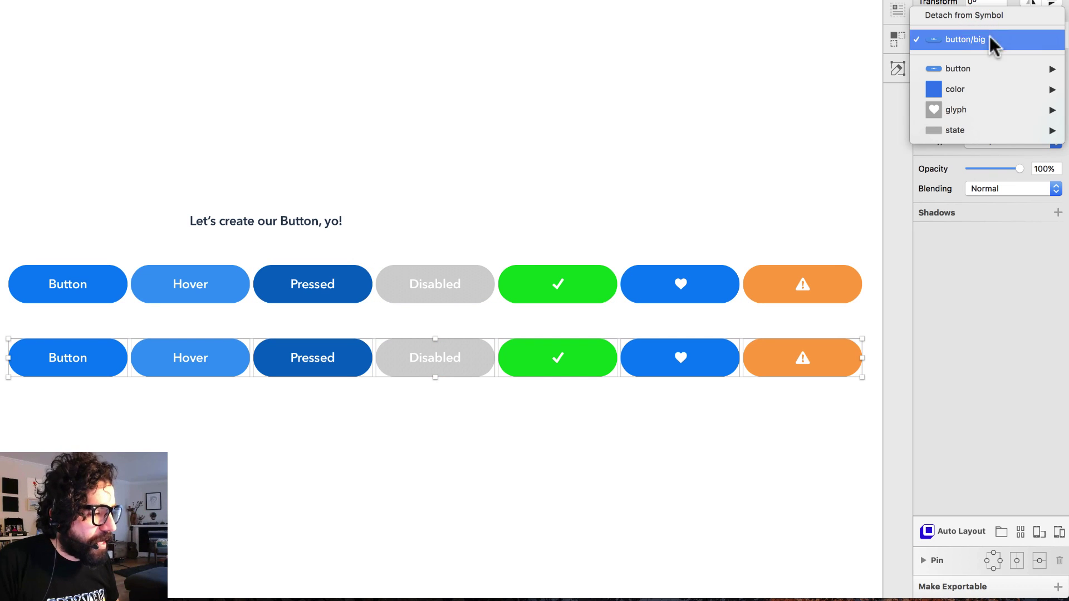
pyautogui.moveTo(996, 70)
pyautogui.click(876, 90)
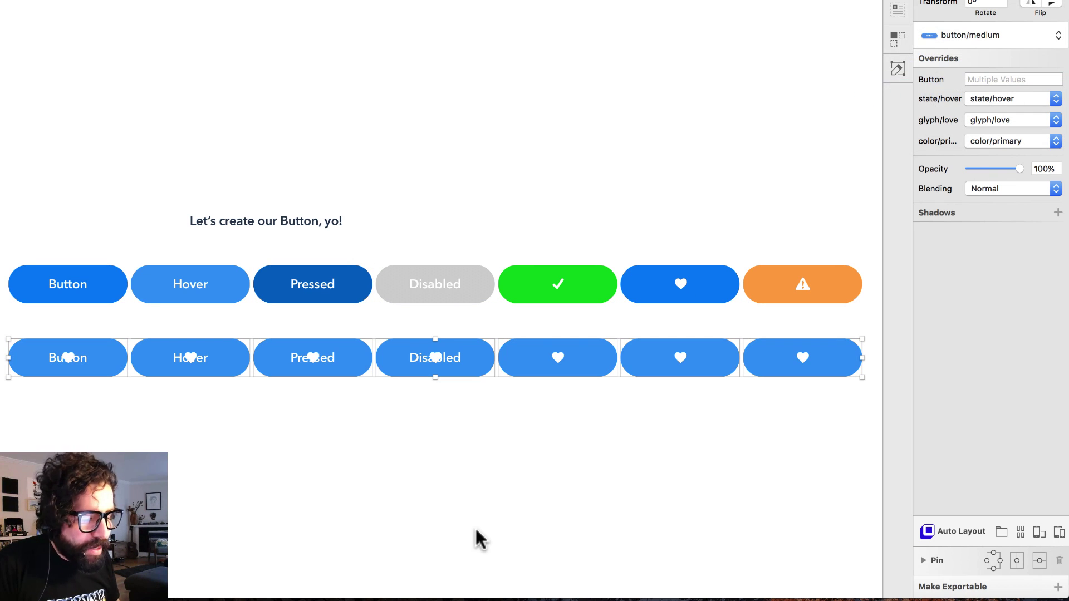
pyautogui.click(477, 468)
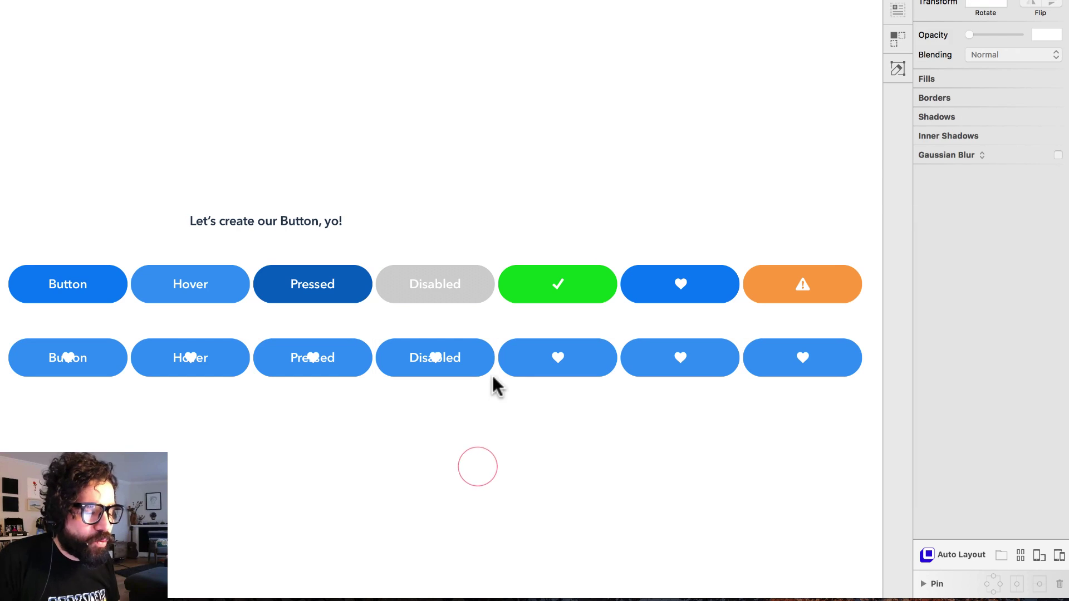
# Step: Set the glyph override of the first four buttons in the lower row to None
pyautogui.click(597, 359)
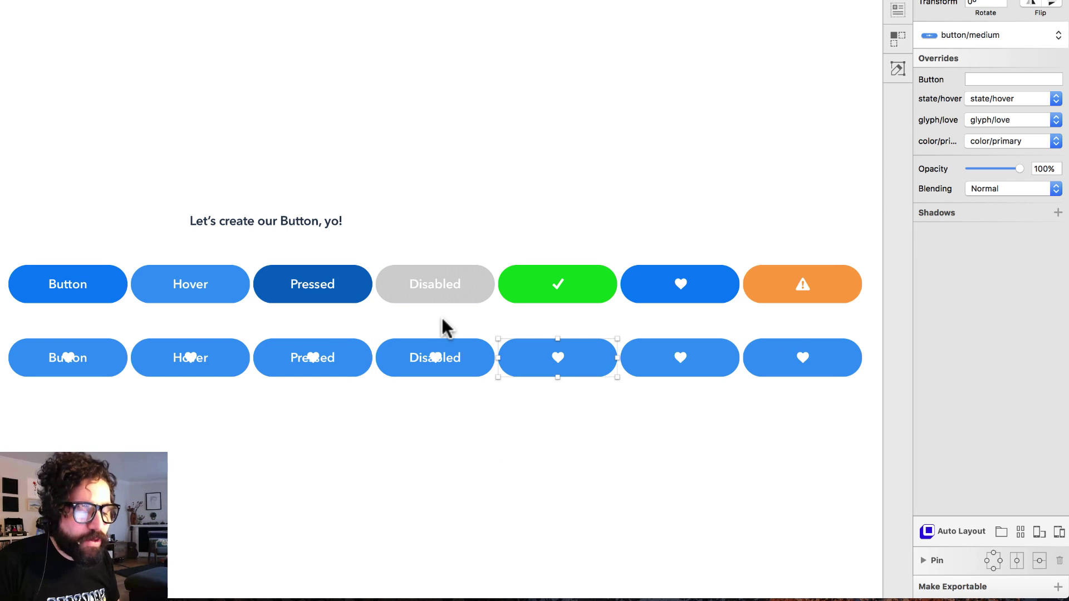
pyautogui.click(194, 361)
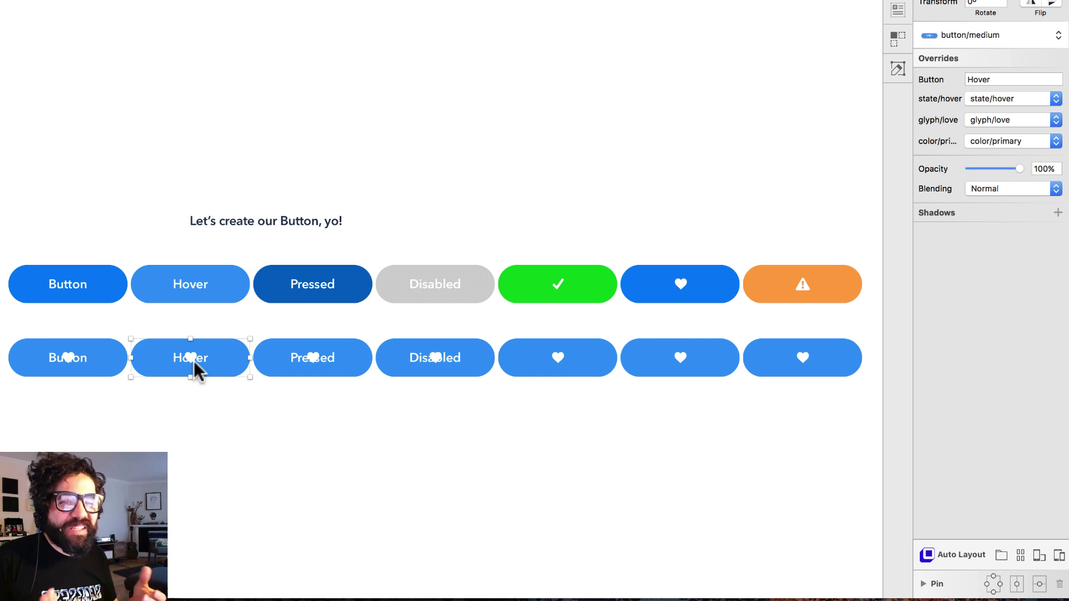
pyautogui.moveTo(75, 422); pyautogui.dragTo(436, 346)
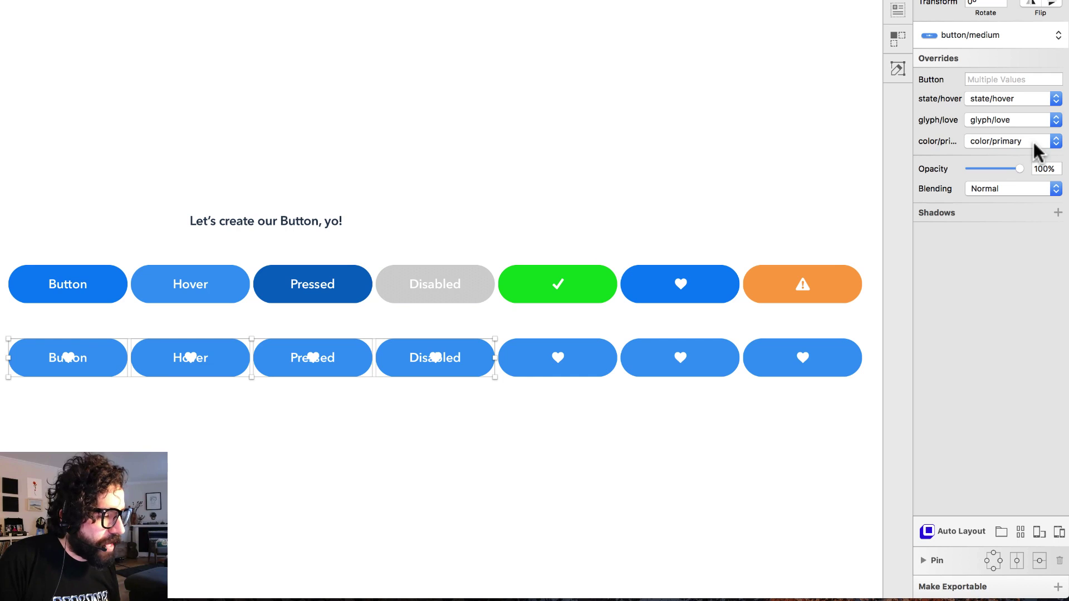
pyautogui.click(1032, 122)
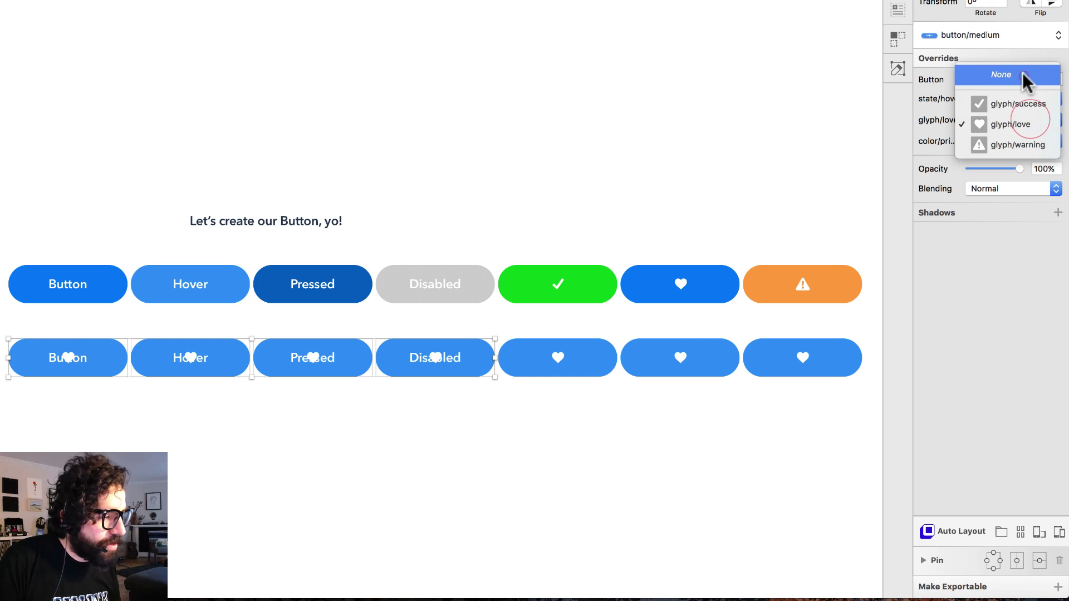
pyautogui.click(1029, 79)
pyautogui.click(324, 485)
# Step: Set the state override of the first button in the lower row to None
pyautogui.click(69, 363)
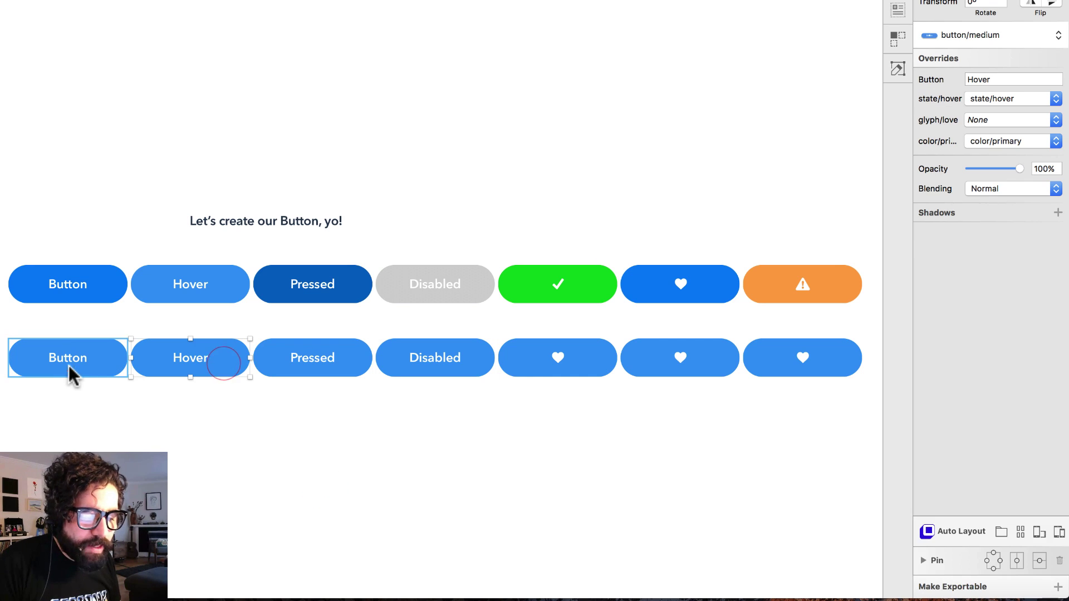
pyautogui.click(1016, 101)
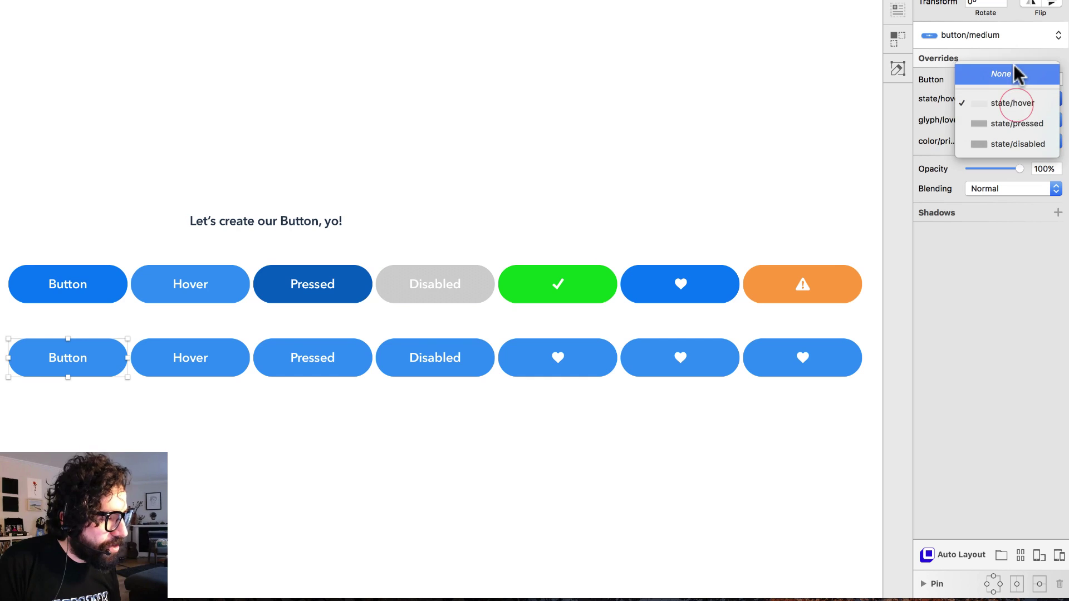
pyautogui.click(1018, 78)
# Step: Reset all seven buttons of the lower row to their symbol's original size
pyautogui.moveTo(62, 441); pyautogui.dragTo(795, 356)
pyautogui.rightClick(783, 349)
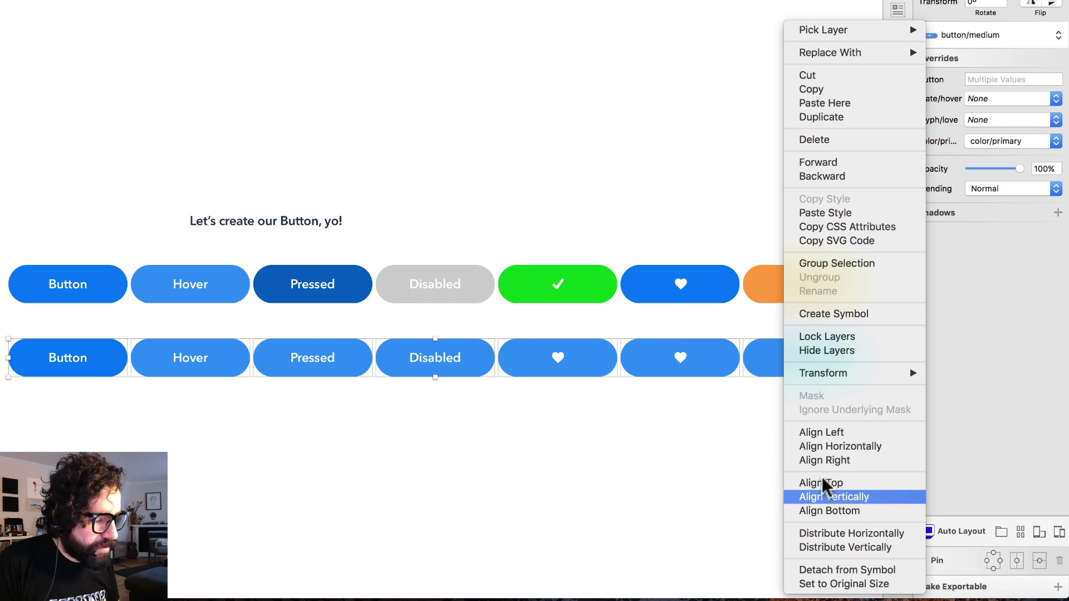
pyautogui.click(838, 580)
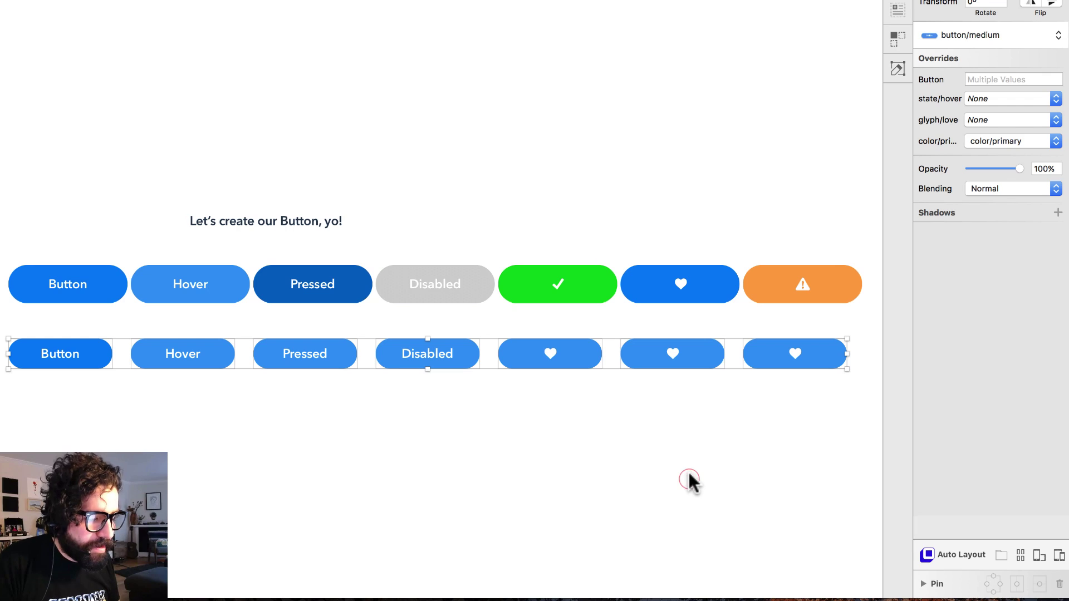
pyautogui.click(687, 479)
# Step: Set the state override of the lower row's Pressed button to state/pressed and its Disabled button to state/disabled
pyautogui.click(210, 357)
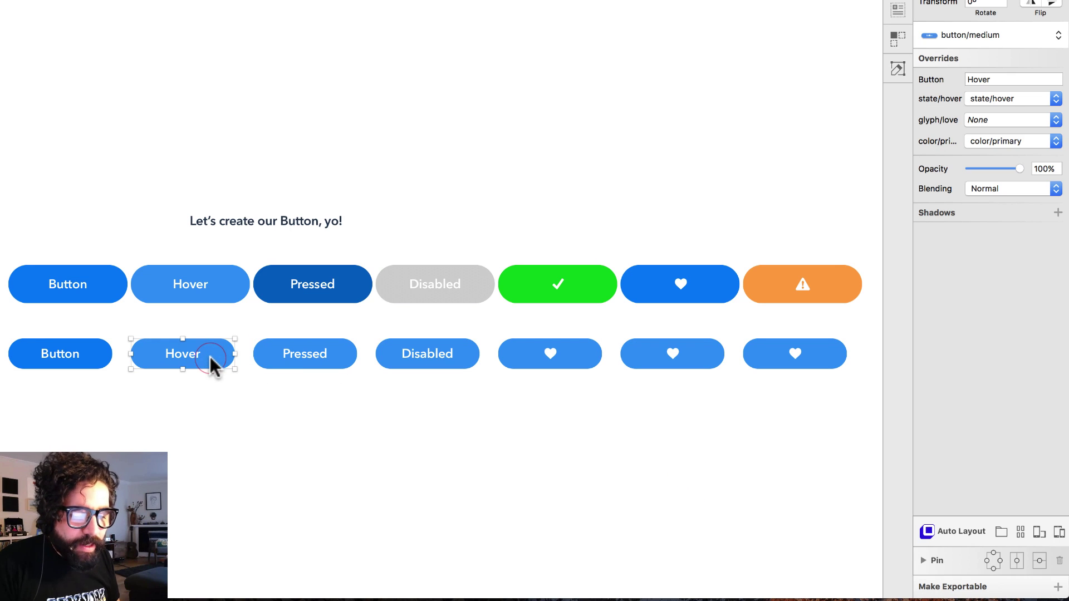
pyautogui.click(299, 362)
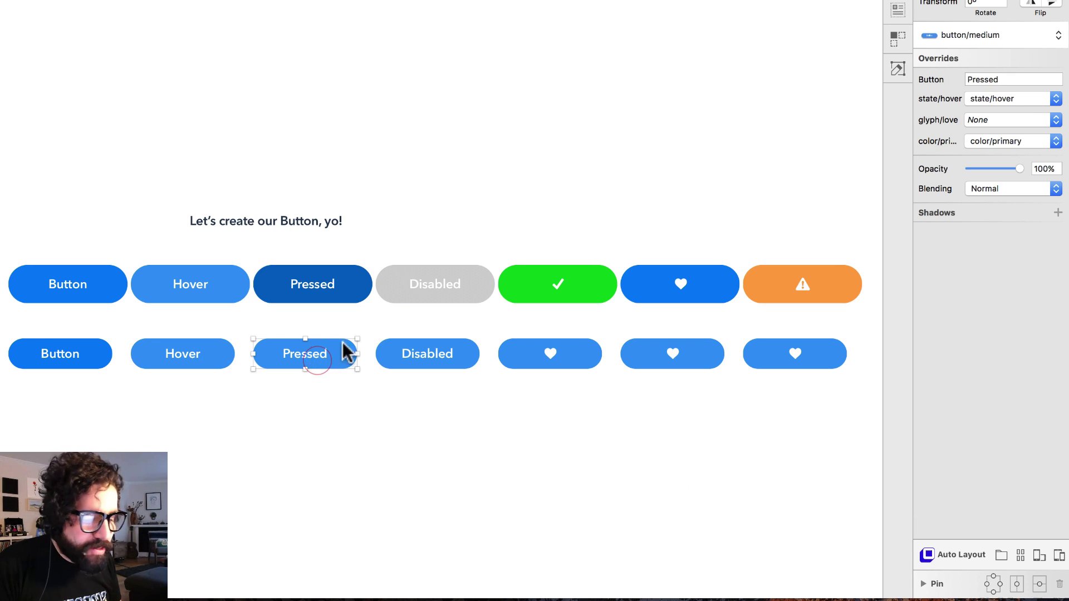
pyautogui.click(1026, 100)
pyautogui.click(1031, 127)
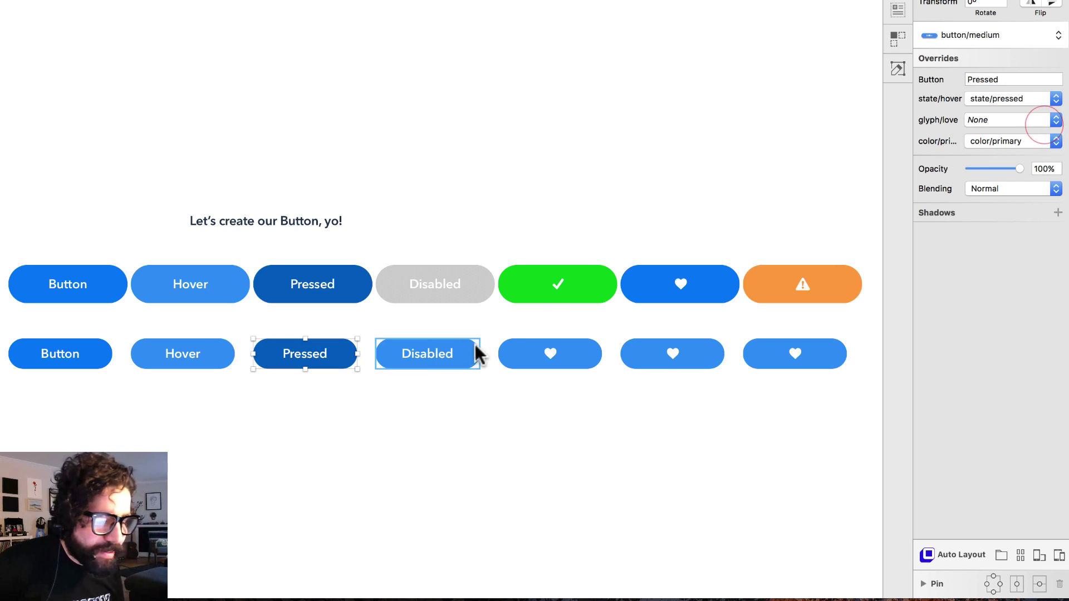
pyautogui.click(455, 348)
pyautogui.click(1026, 99)
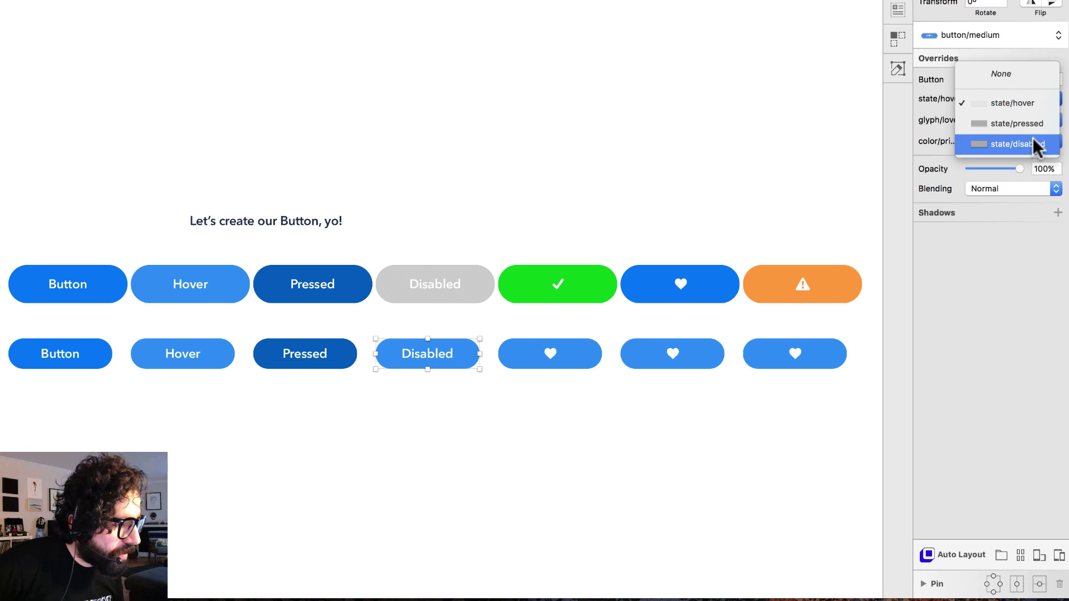
pyautogui.click(1033, 142)
# Step: Set the glyph override of the lower row's fifth button to glyph/success and its seventh to glyph/warning
pyautogui.click(559, 362)
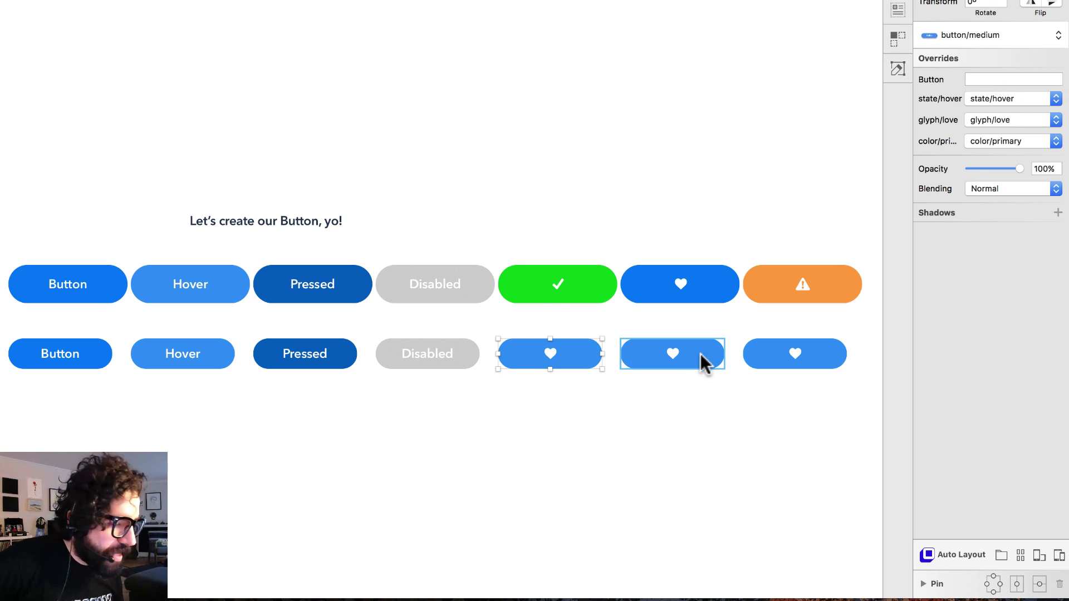
pyautogui.click(994, 142)
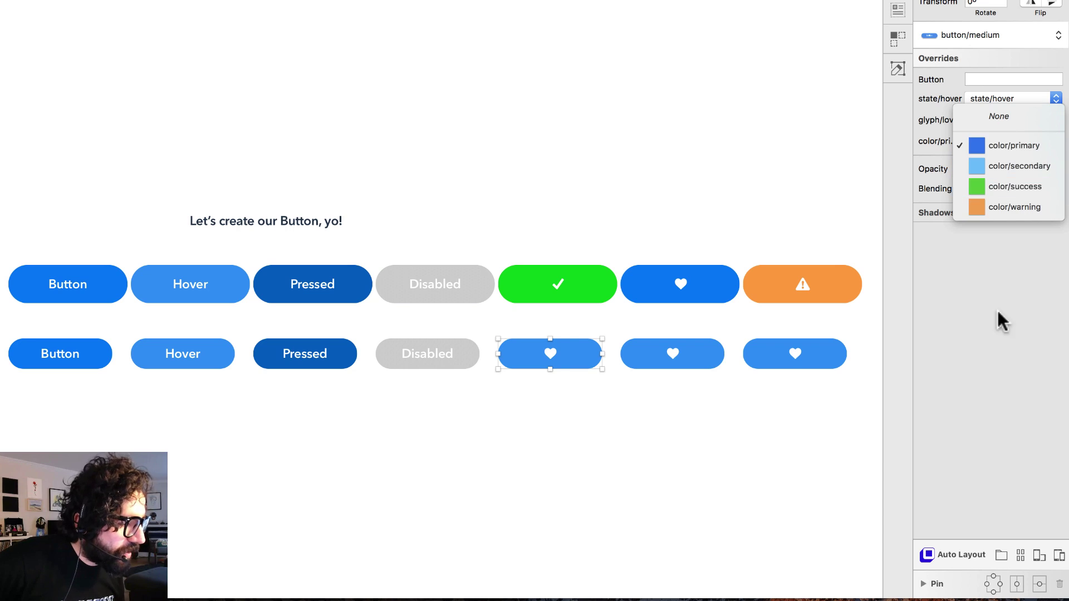
pyautogui.click(992, 327)
pyautogui.click(1036, 118)
pyautogui.click(1027, 104)
pyautogui.click(802, 345)
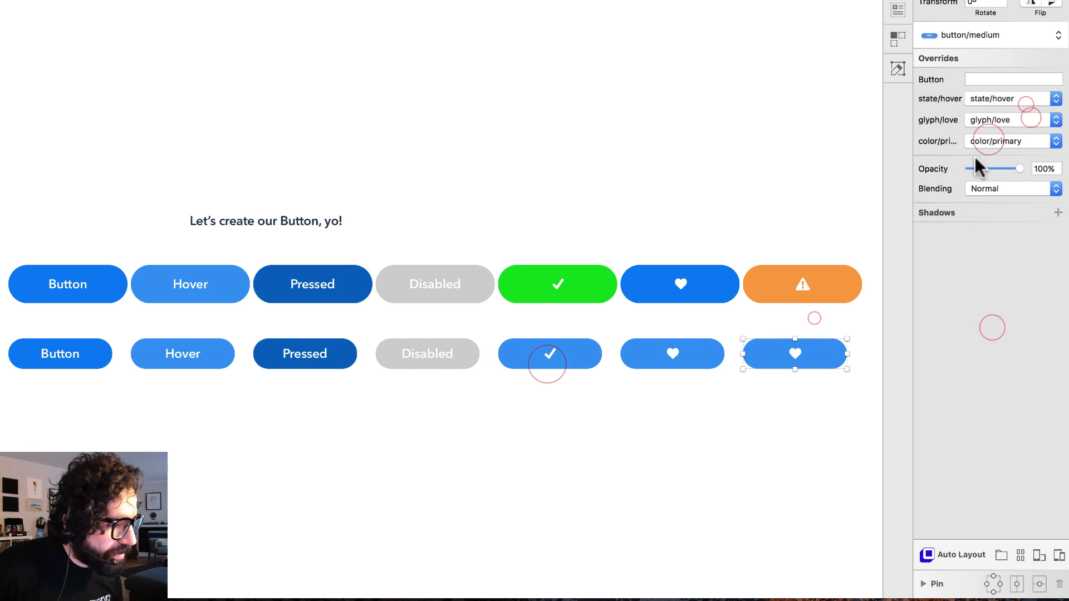
pyautogui.click(1045, 118)
pyautogui.click(1031, 144)
pyautogui.click(721, 439)
# Step: Set the color override of the lower row's warning button to color/warning and its checkmark button to color/success
pyautogui.click(795, 356)
pyautogui.click(1020, 140)
pyautogui.click(1021, 205)
pyautogui.click(594, 350)
pyautogui.click(1013, 140)
pyautogui.click(1040, 198)
pyautogui.click(648, 440)
# Step: Stack each row horizontally with a spacing of 8 and move the upper row down to just above the lower one
pyautogui.moveTo(816, 408); pyautogui.dragTo(100, 375)
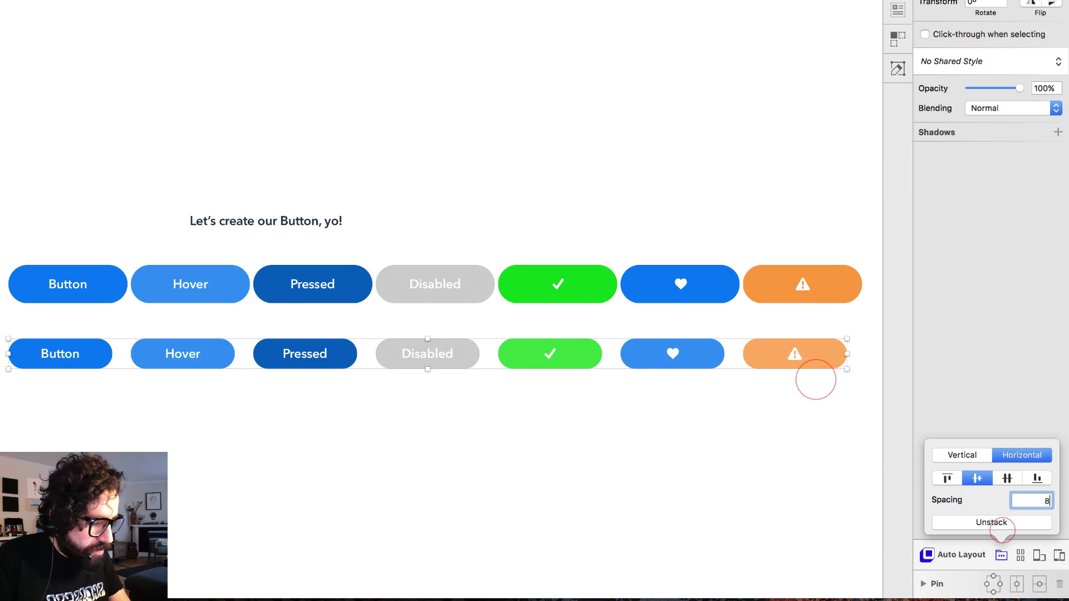
pyautogui.moveTo(803, 270); pyautogui.dragTo(802, 303)
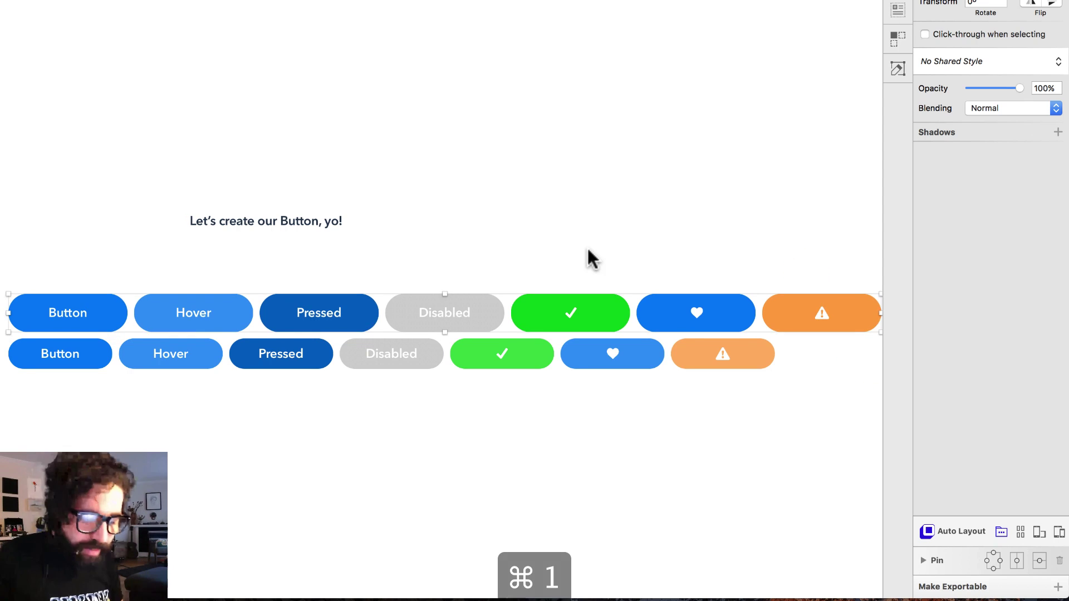
# Step: Move the title text above the rows so it aligns with their left edge, at X 224 and Y 78
pyautogui.press('super+1')
pyautogui.click(588, 189)
pyautogui.moveTo(294, 192); pyautogui.dragTo(124, 238)
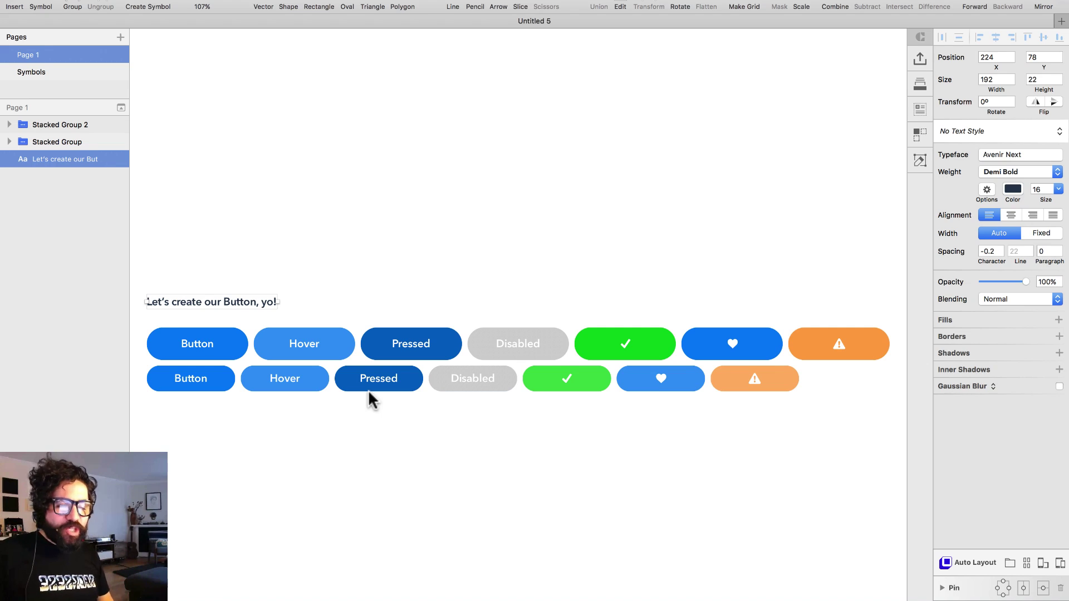
# Step: Set the fill of the color/primary symbol's rectangle on the Symbols page to red FF0000 and return to Page 1
pyautogui.click(336, 439)
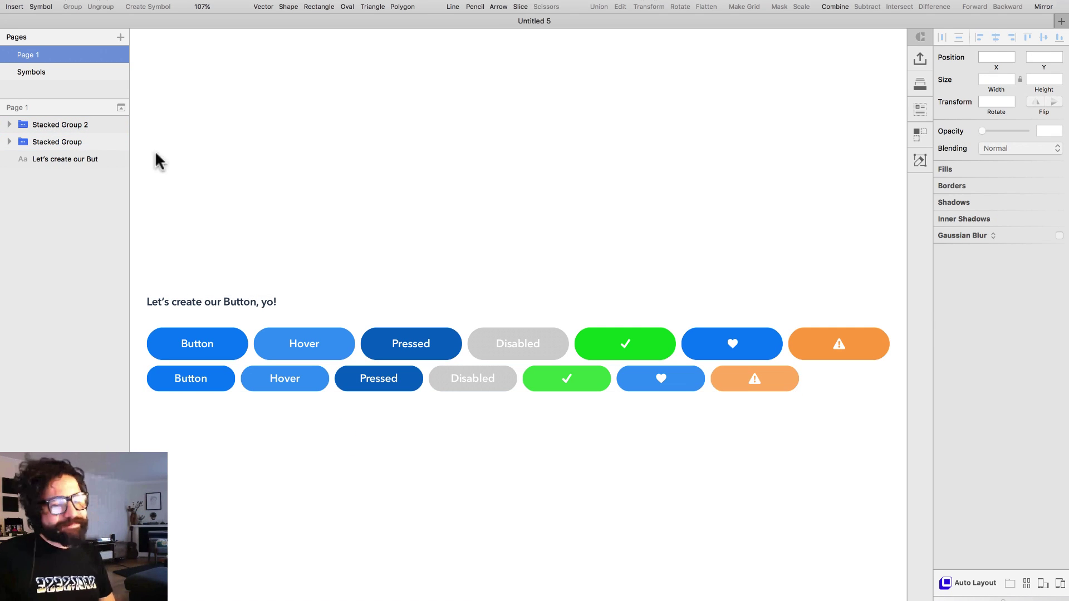
pyautogui.click(67, 74)
pyautogui.click(252, 118)
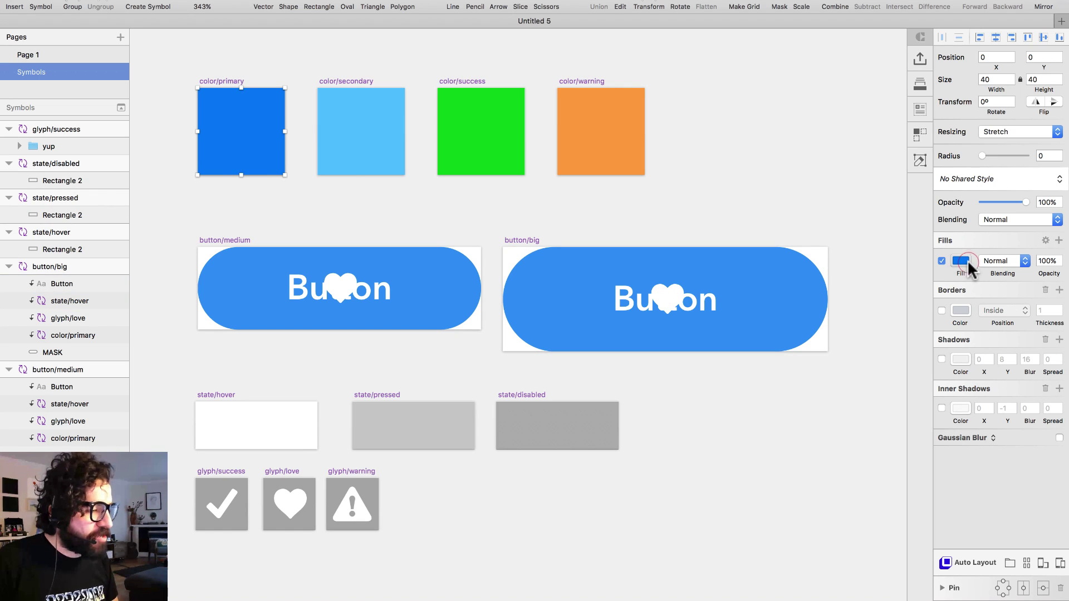
pyautogui.click(963, 261)
pyautogui.moveTo(1025, 406); pyautogui.dragTo(1044, 401)
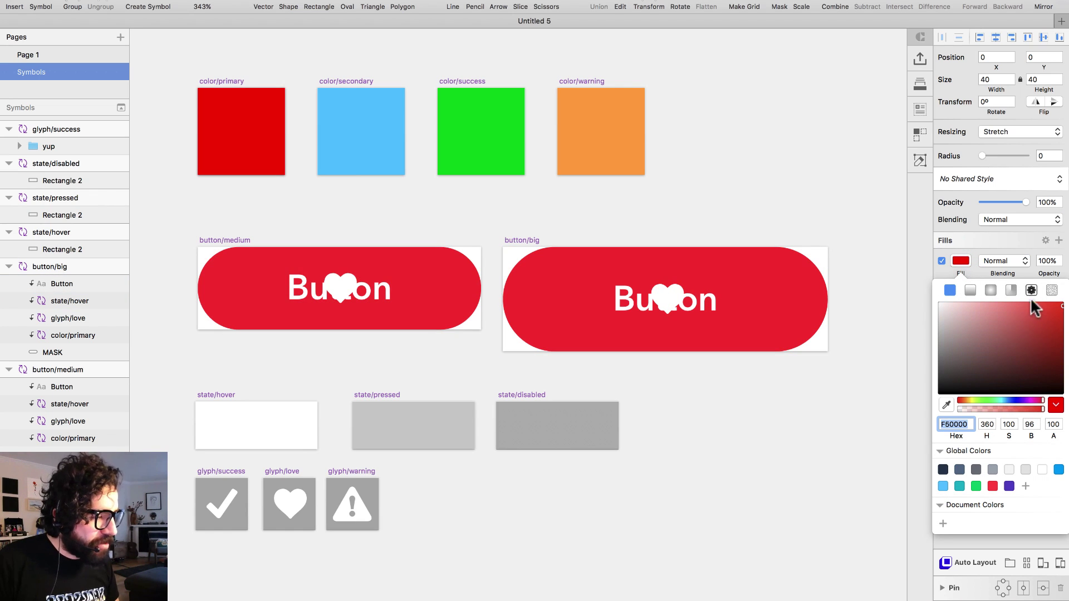
pyautogui.moveTo(1032, 308); pyautogui.dragTo(1066, 274)
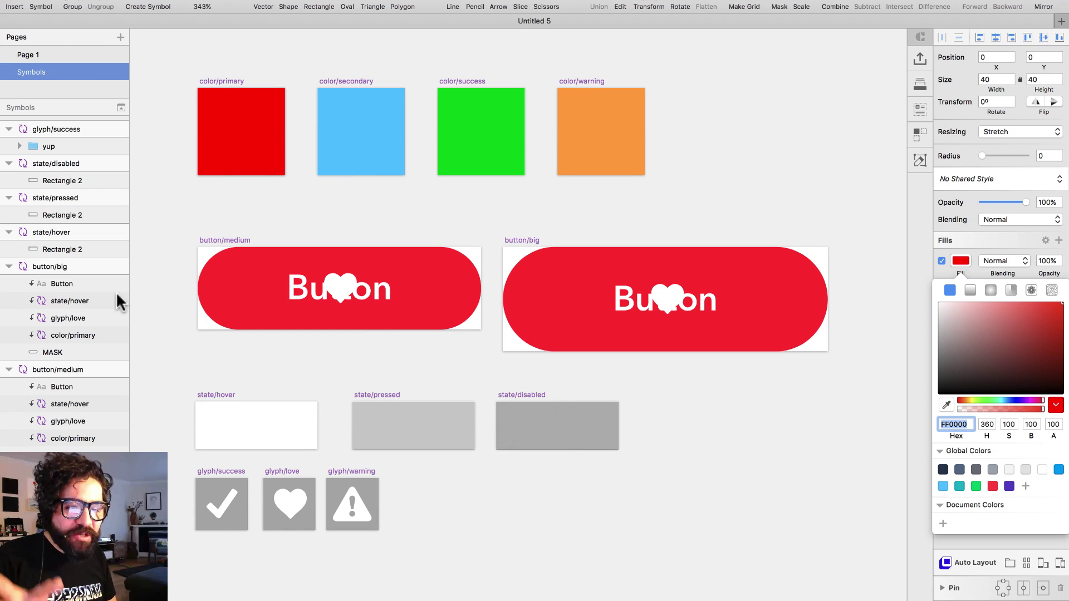
pyautogui.click(56, 53)
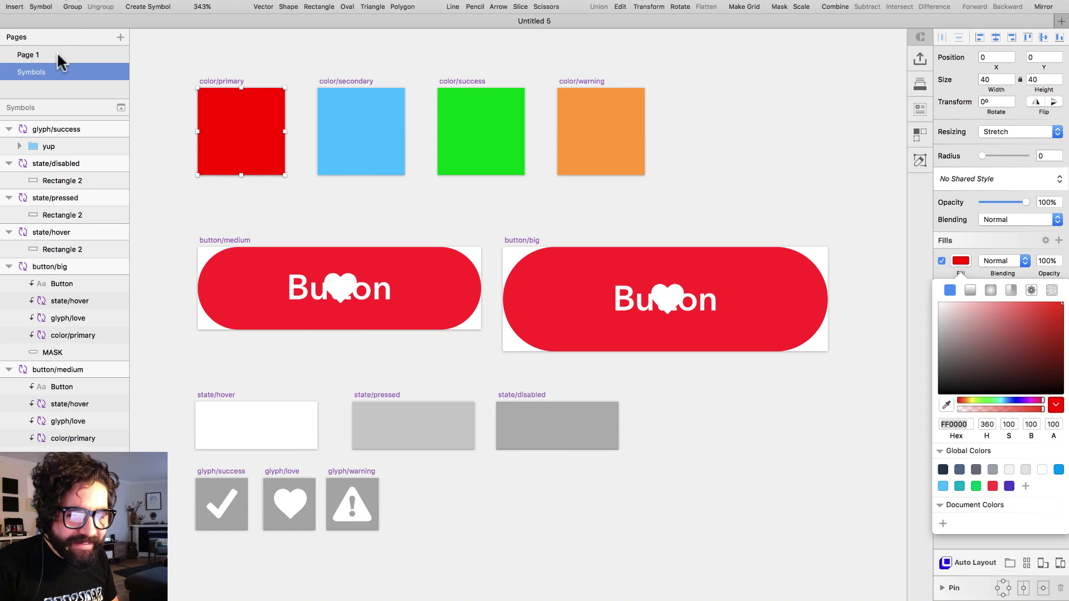
pyautogui.click(28, 55)
pyautogui.click(308, 458)
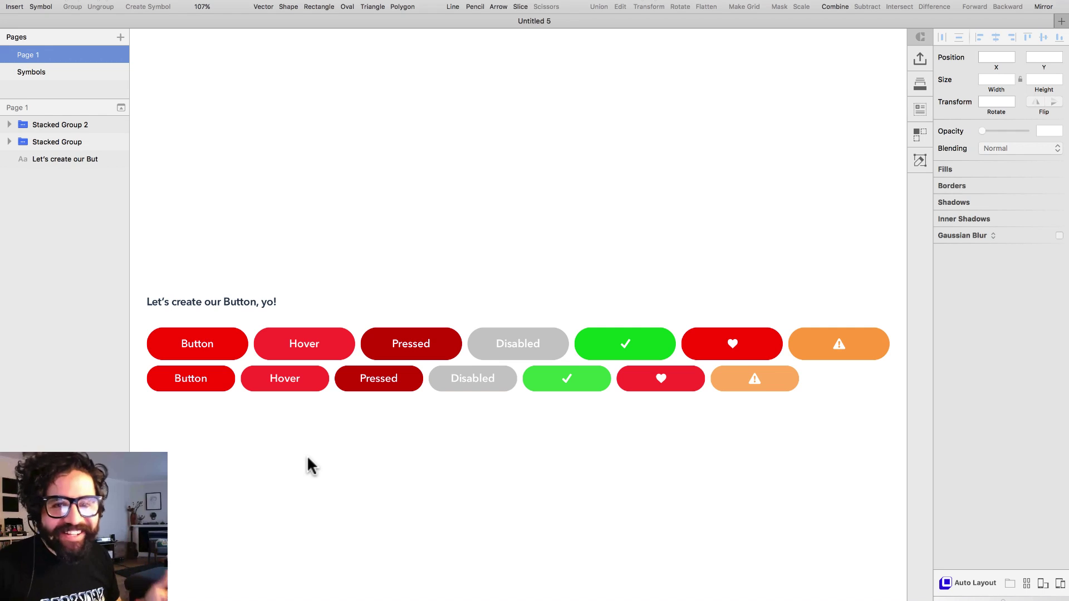
pyautogui.click(303, 340)
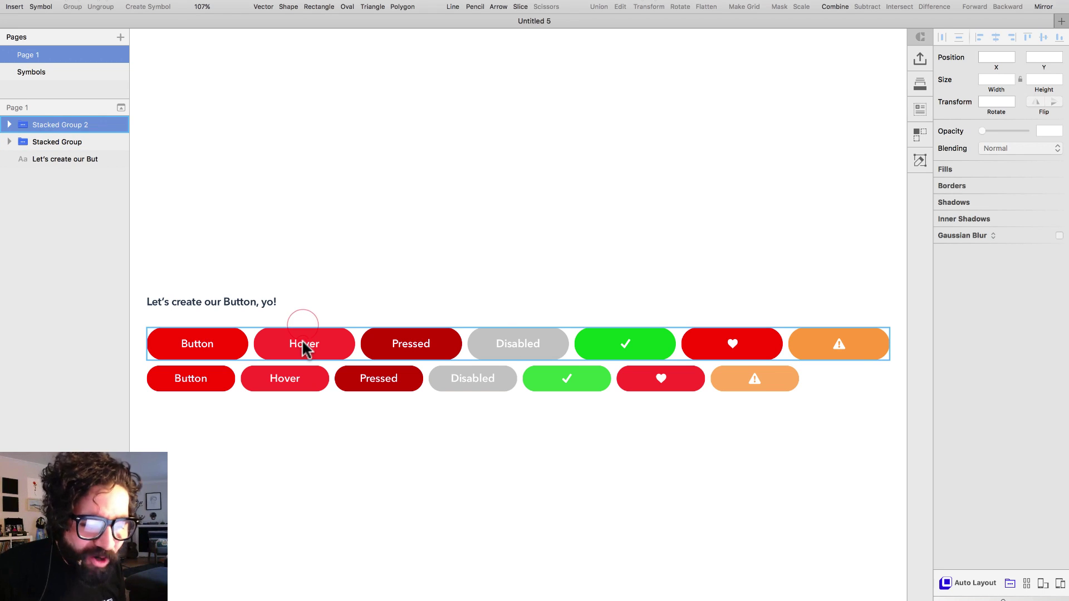
pyautogui.click(364, 275)
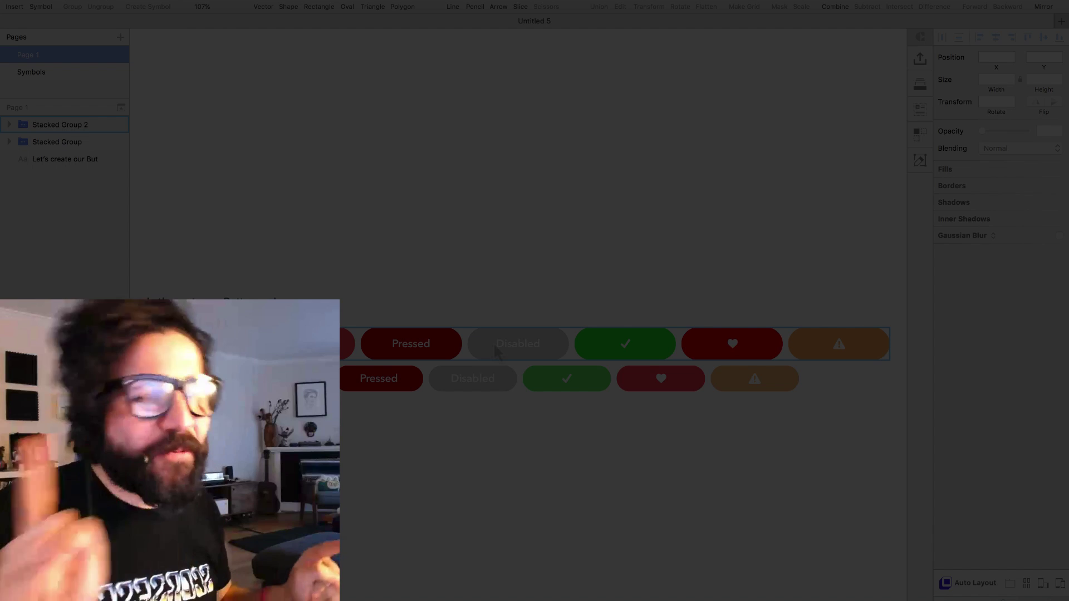
pyautogui.click(493, 390)
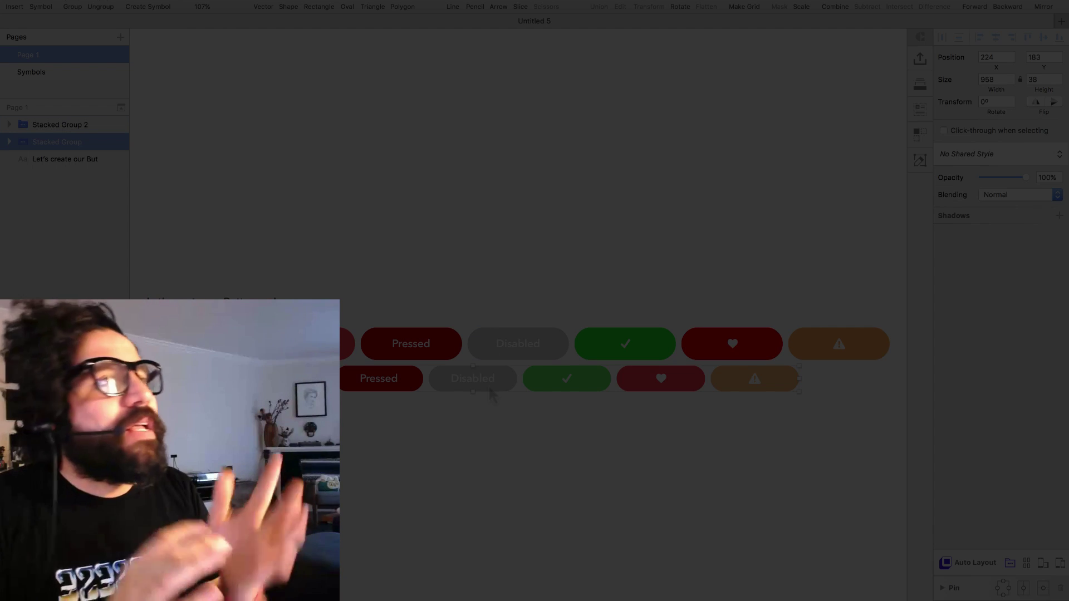